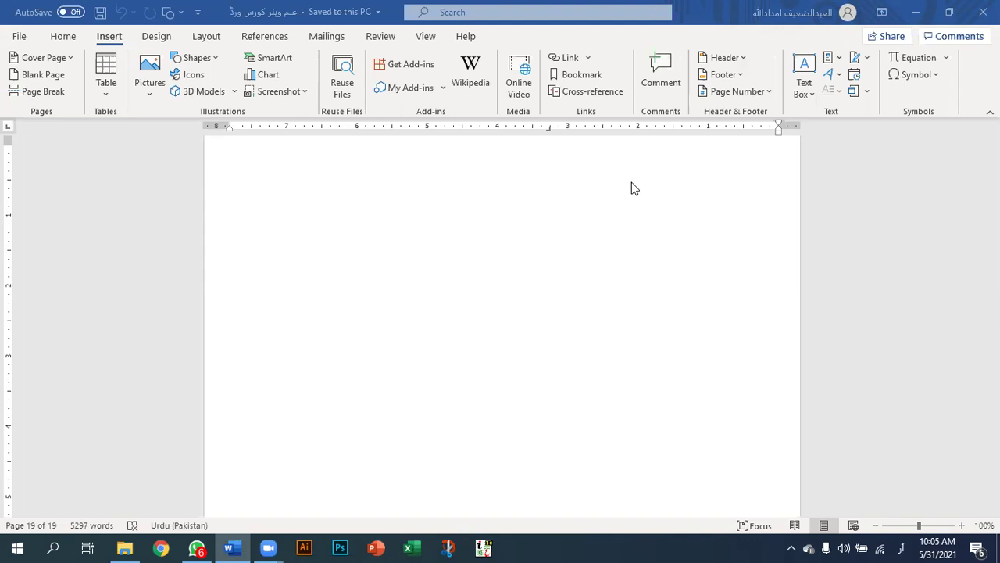
Review the certificate page's border shapes, heading and text lines, along with the blank last page.
scroll(526, 212, "up", 12)
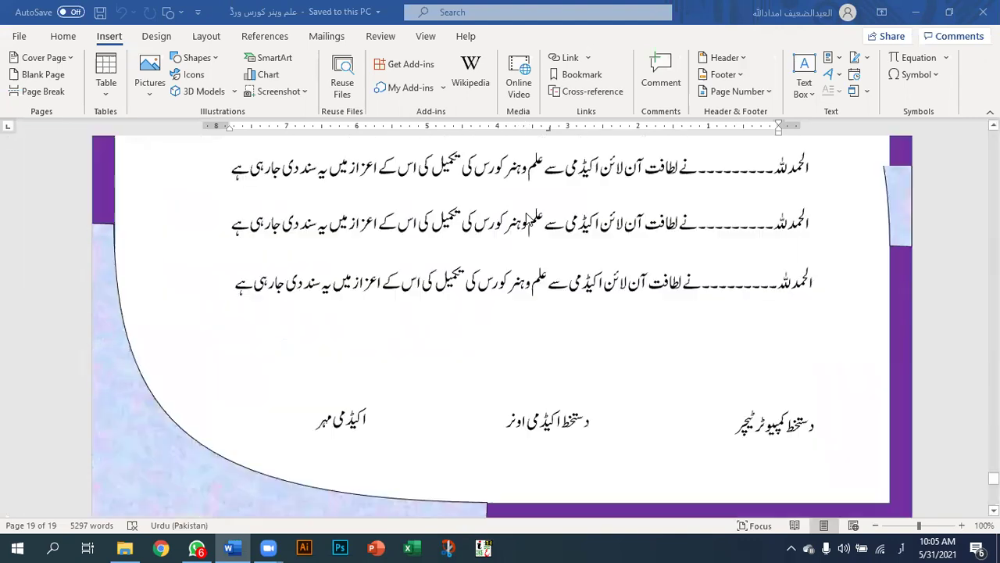
scroll(526, 213, "down", 10)
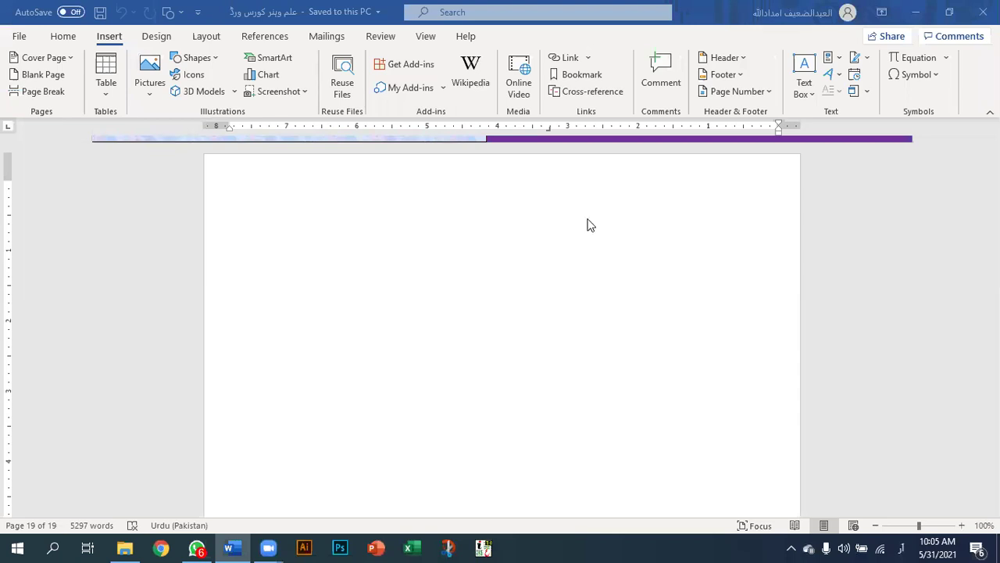
scroll(590, 281, "up", 10)
scroll(591, 281, "up", 3)
scroll(593, 281, "down", 6)
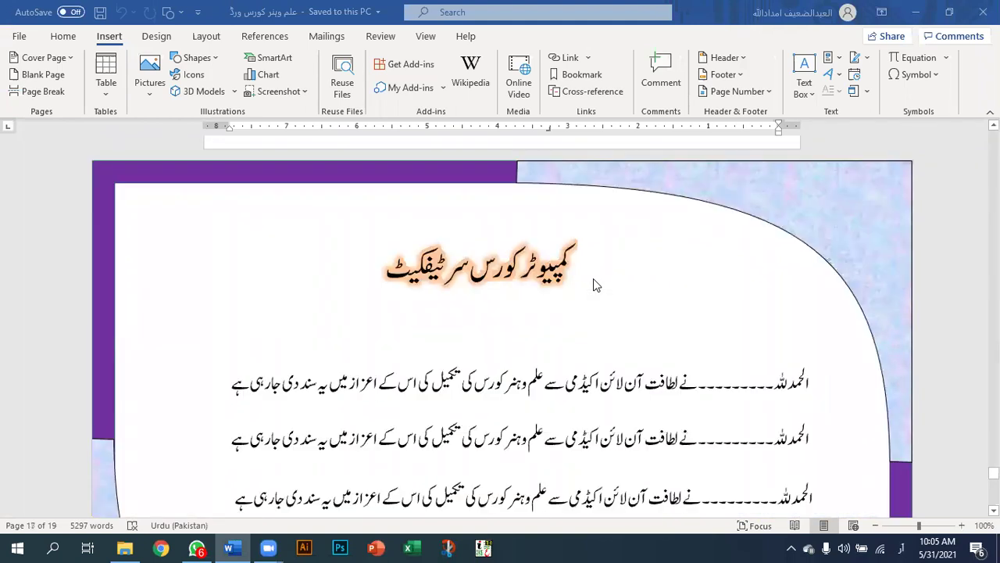
scroll(593, 285, "down", 2)
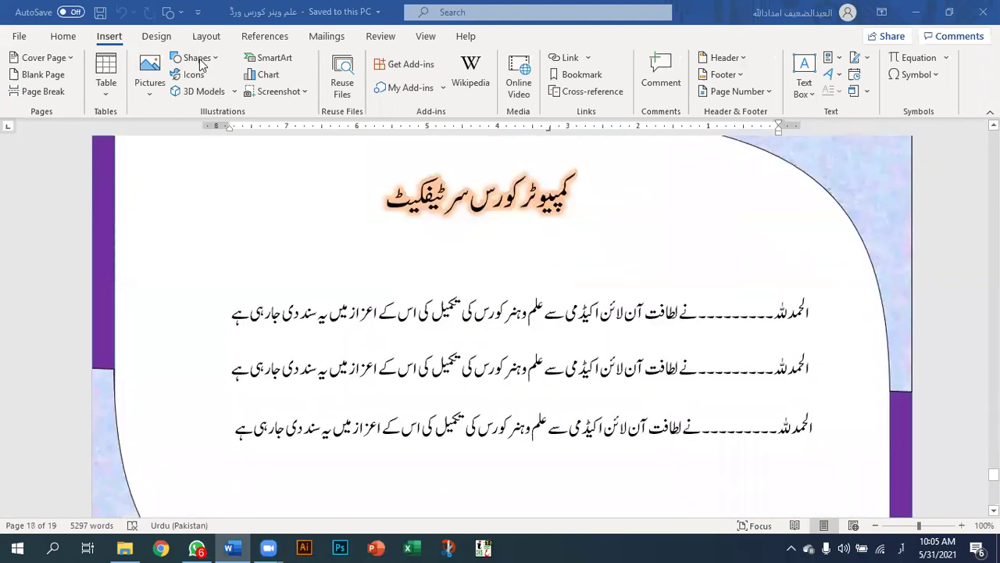
left_click(216, 60)
left_click(216, 60)
Spread out the drawn shapes on page 17 by moving the triangle, wavy arrow and curved connector to the left and the sun below the connector.
scroll(582, 264, "up", 15)
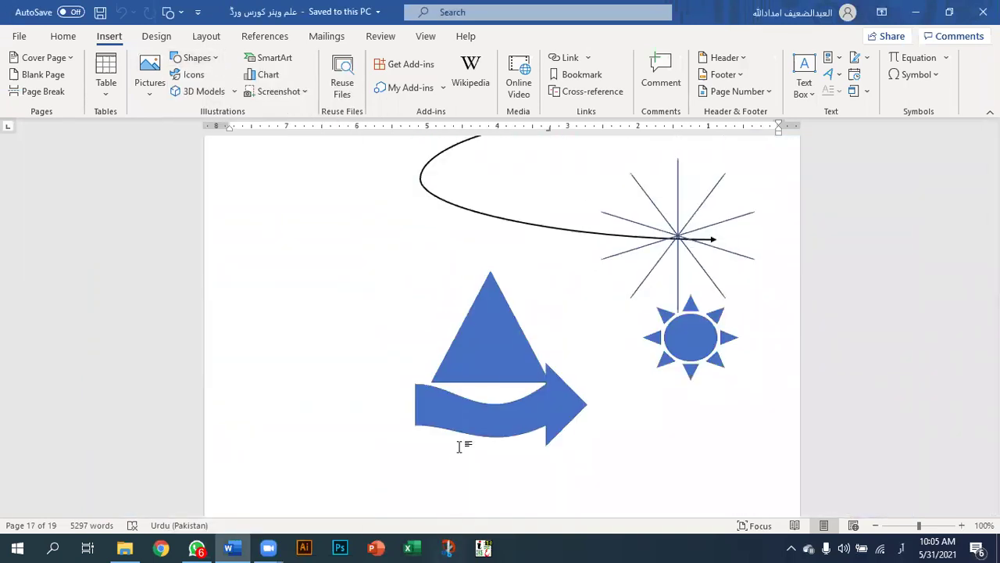
left_click_drag(498, 339, 377, 264)
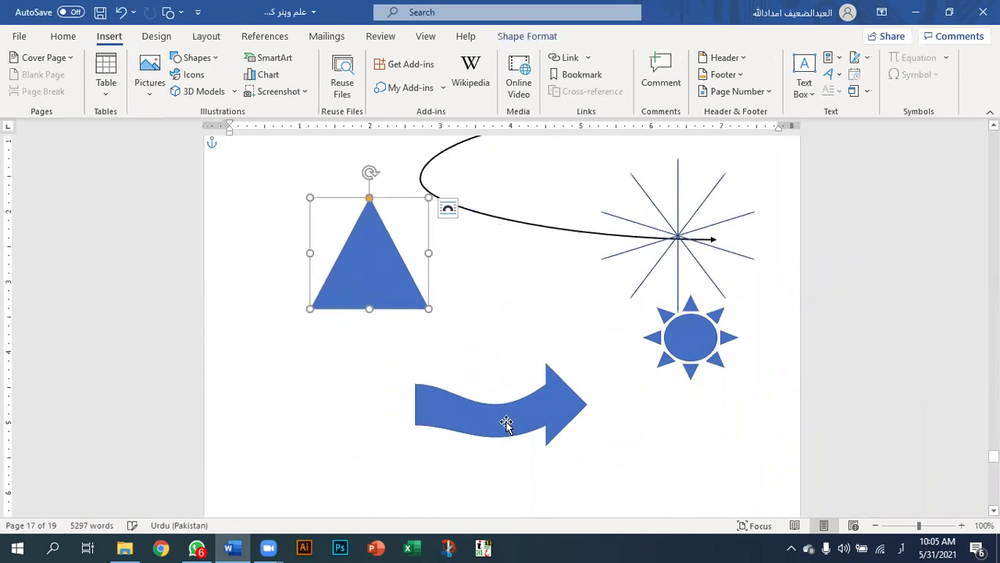
left_click_drag(508, 424, 359, 386)
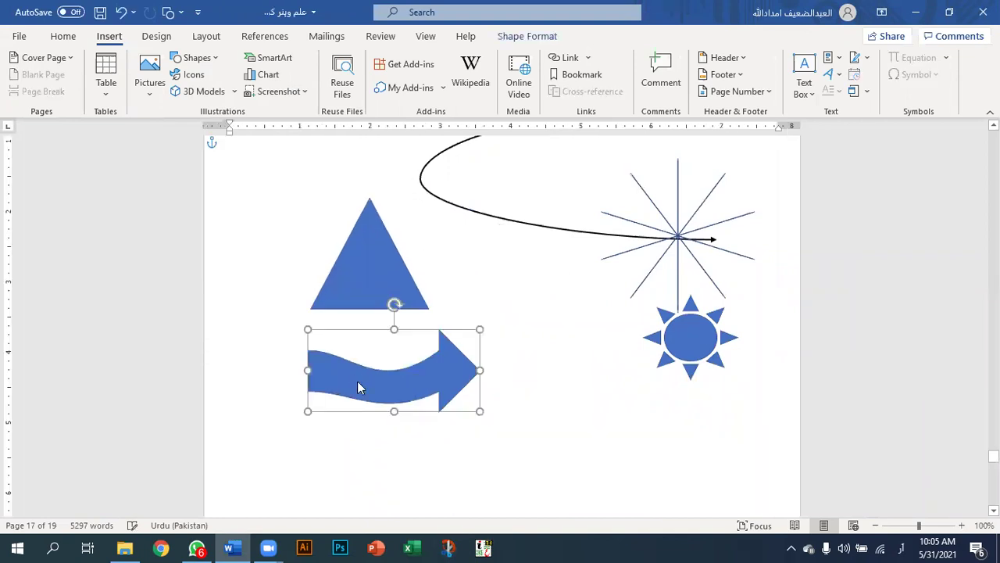
left_click(576, 232)
left_click_drag(536, 234, 573, 258)
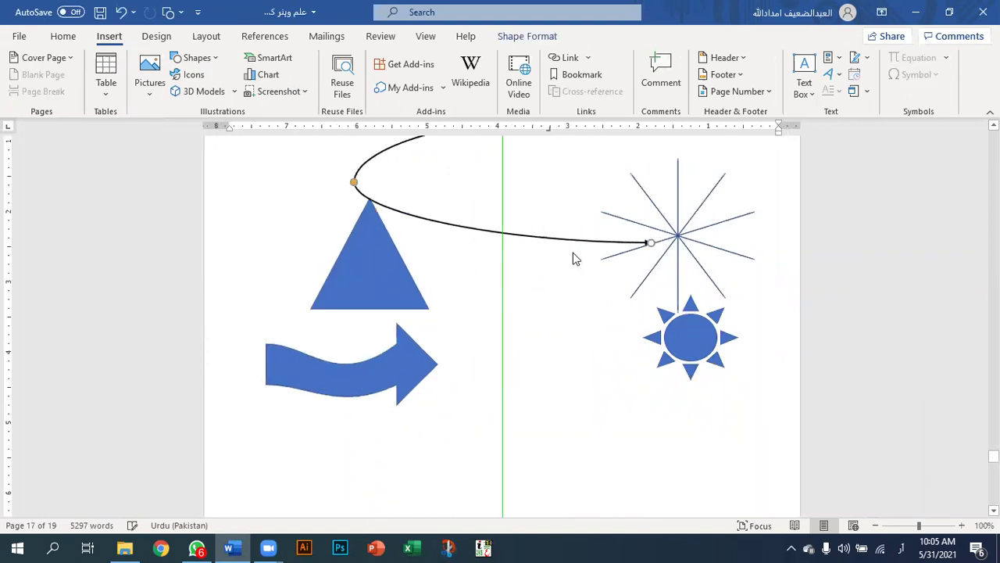
left_click(679, 234)
left_click(698, 338)
left_click_drag(698, 338, 527, 397)
Examine the poster, drawn shapes and certificate pages, and place the cursor on the blank last page.
scroll(551, 346, "up", 5)
scroll(551, 352, "up", 5)
scroll(551, 372, "down", 4)
scroll(549, 372, "up", 8)
scroll(546, 372, "down", 15)
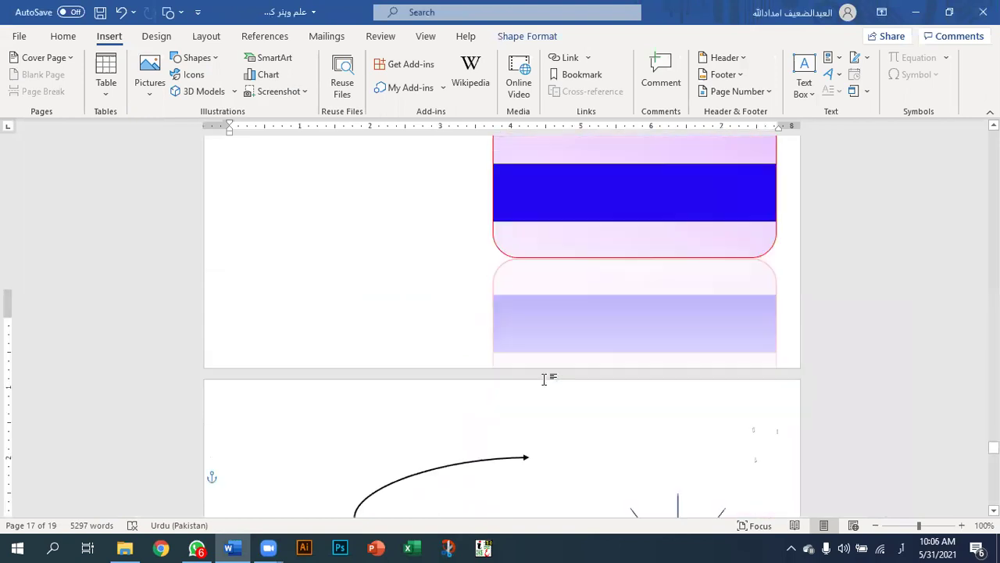
scroll(546, 389, "down", 4)
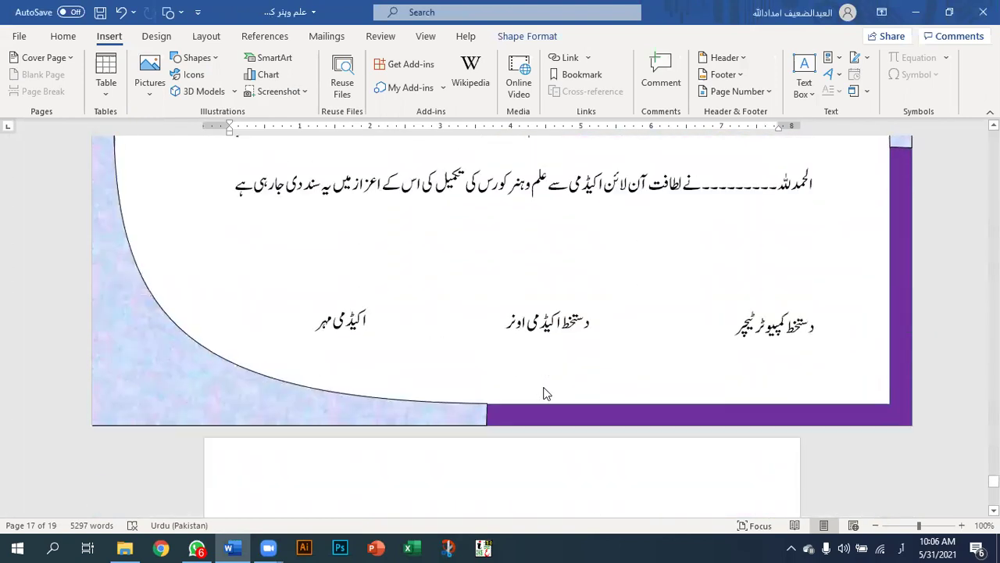
scroll(547, 384, "up", 5)
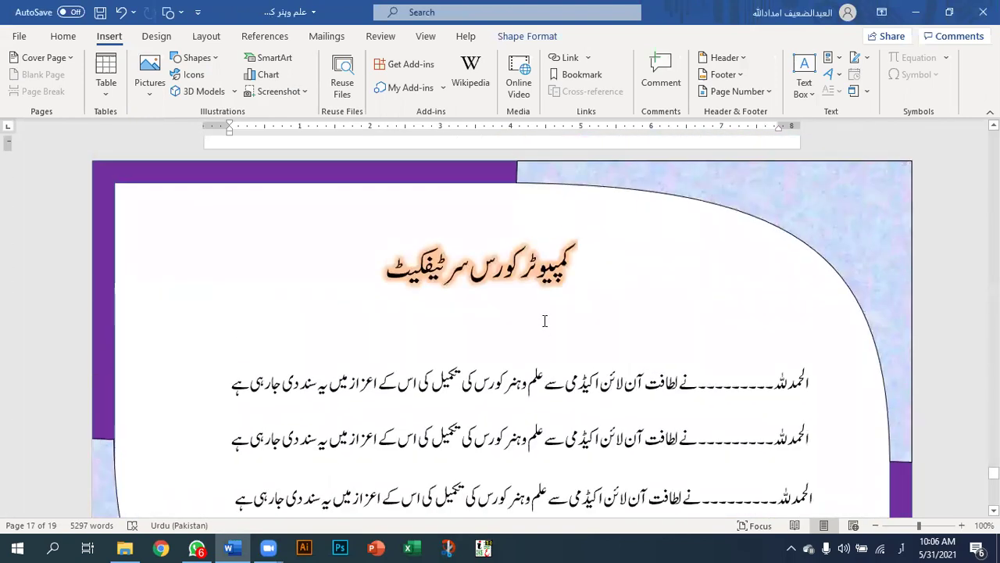
scroll(544, 317, "down", 10)
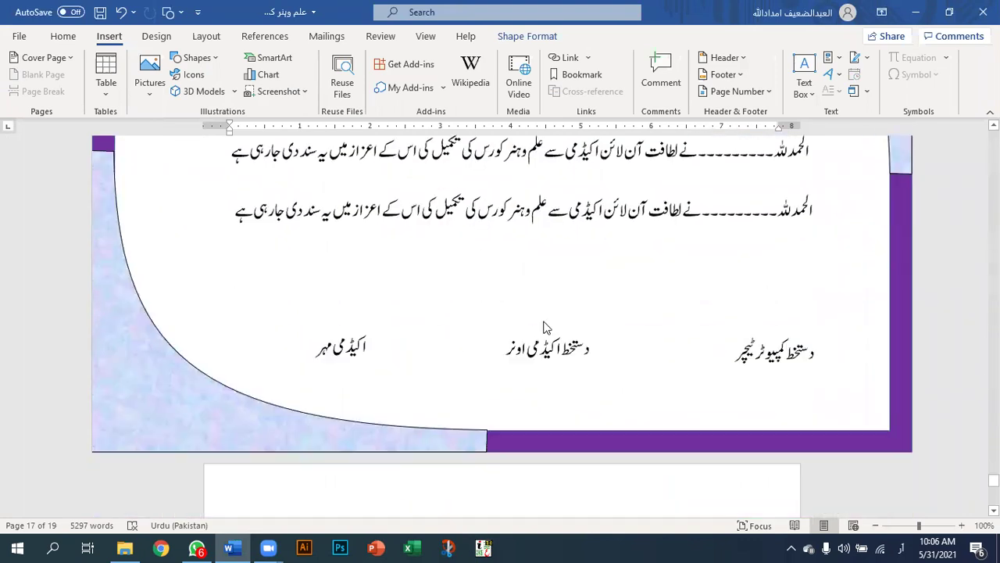
left_click(514, 272)
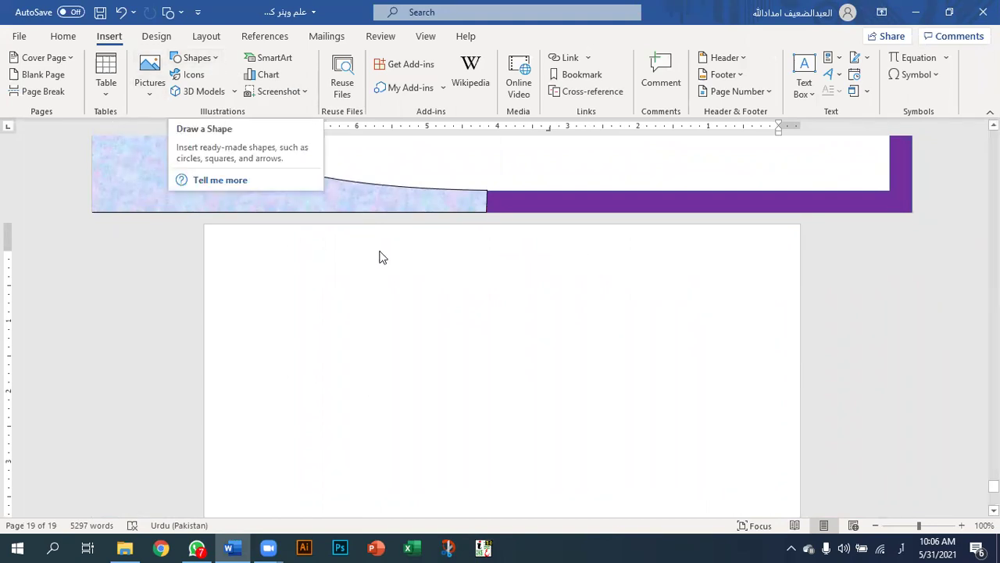
Look back through the earlier practice work, covering the drawn shapes, mosque poster and marks table.
scroll(592, 326, "up", 5)
scroll(592, 326, "up", 10)
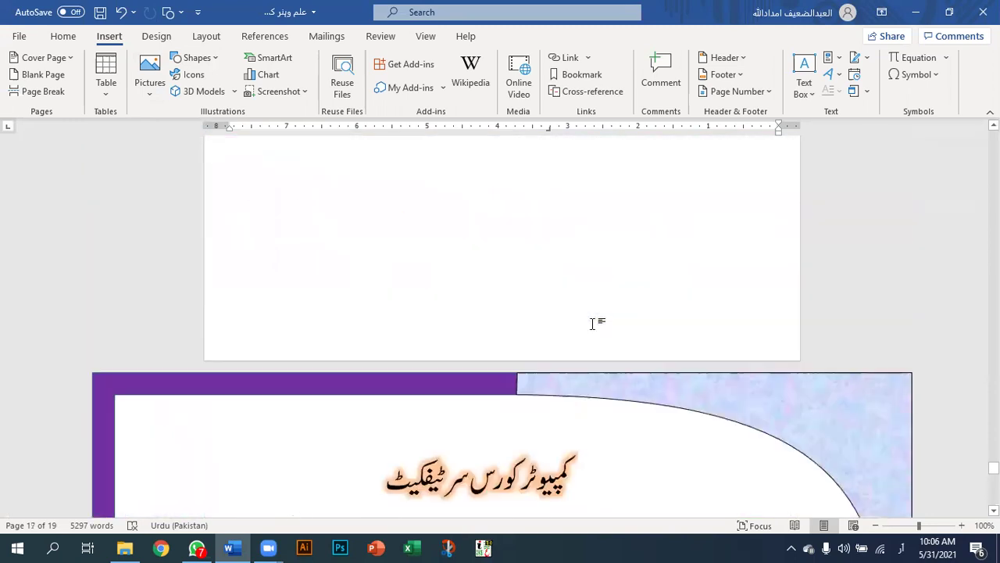
scroll(585, 320, "up", 6)
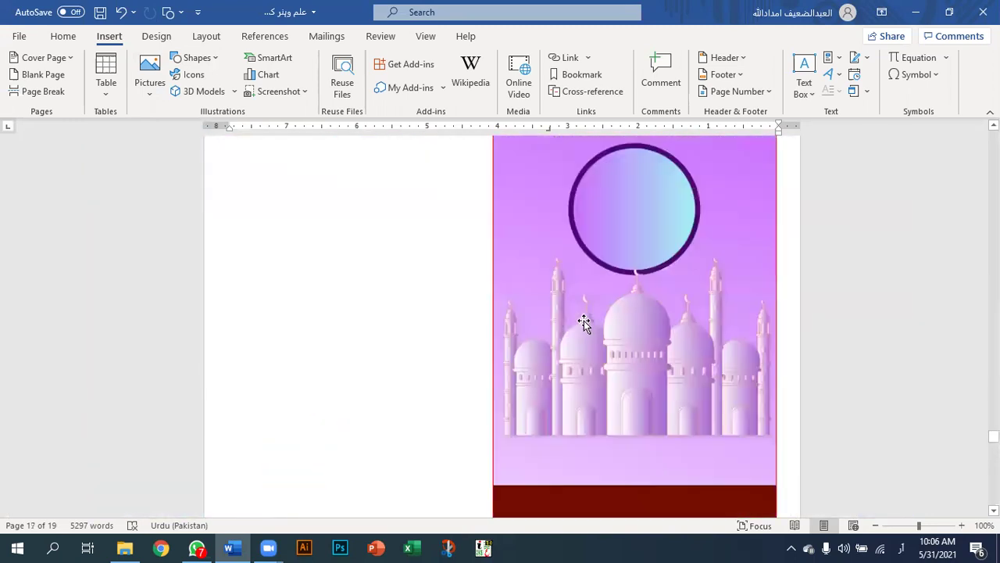
left_click(533, 204)
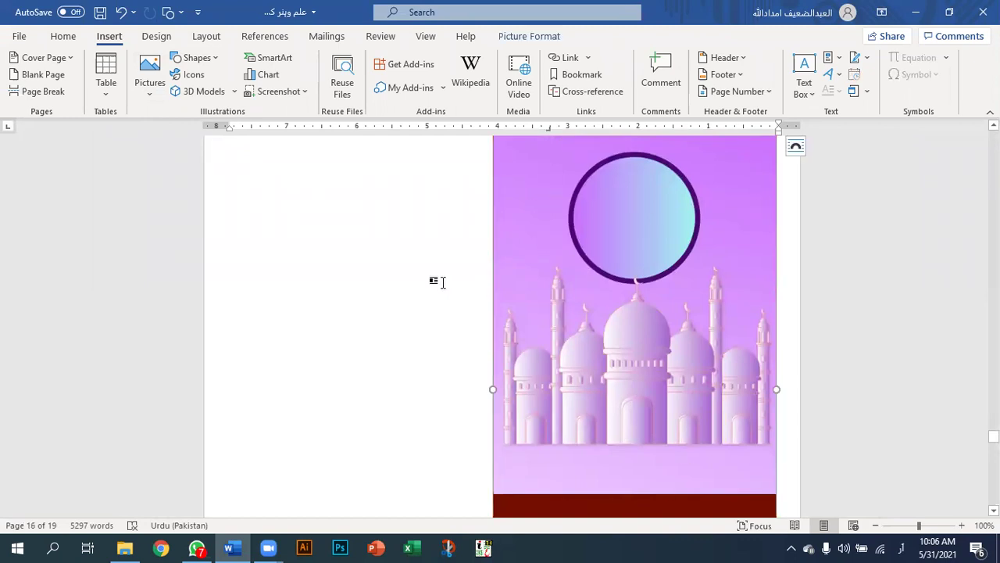
left_click(378, 257)
scroll(378, 257, "down", 5)
scroll(378, 257, "down", 15)
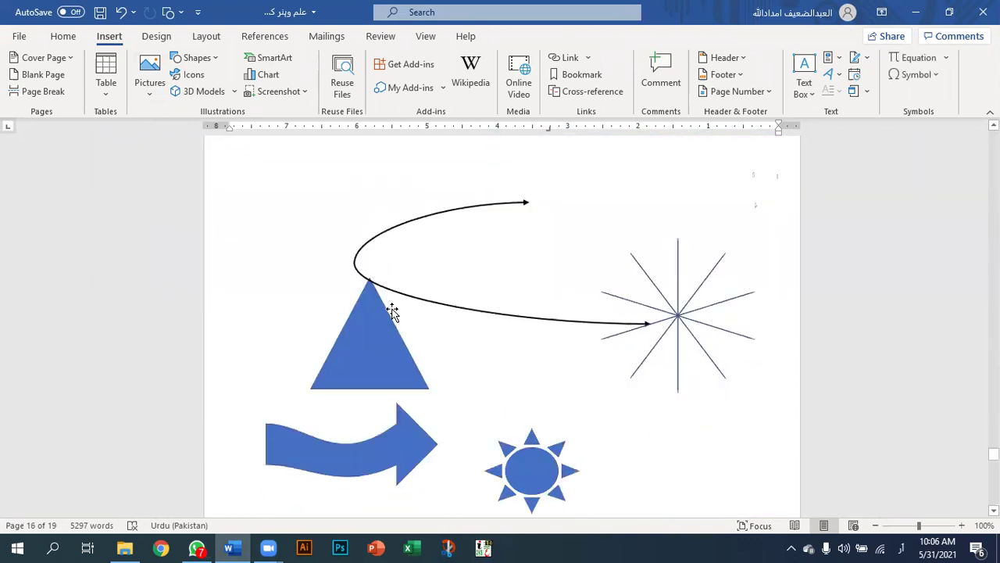
scroll(391, 308, "up", 4)
scroll(394, 308, "up", 20)
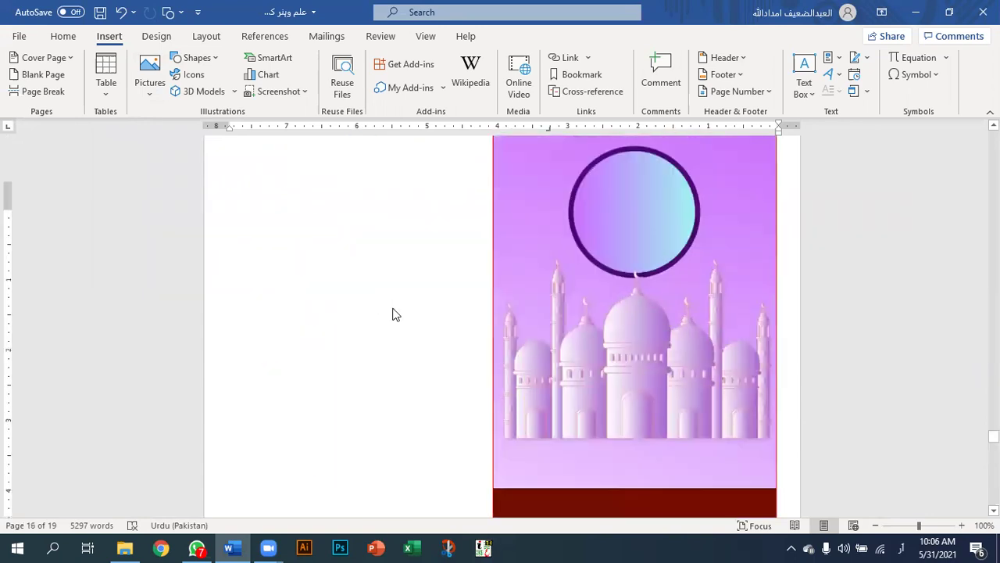
scroll(394, 309, "up", 20)
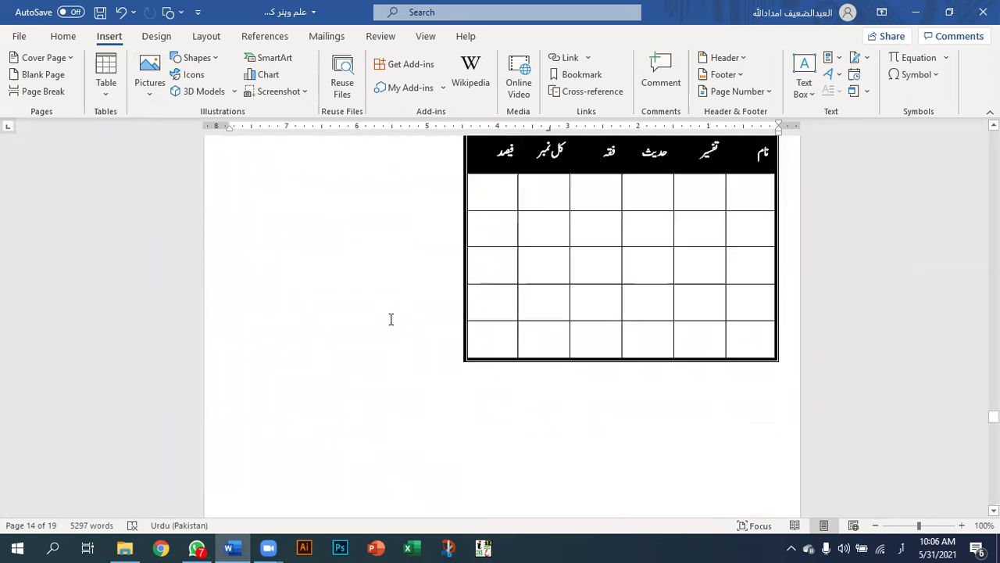
scroll(400, 323, "down", 20)
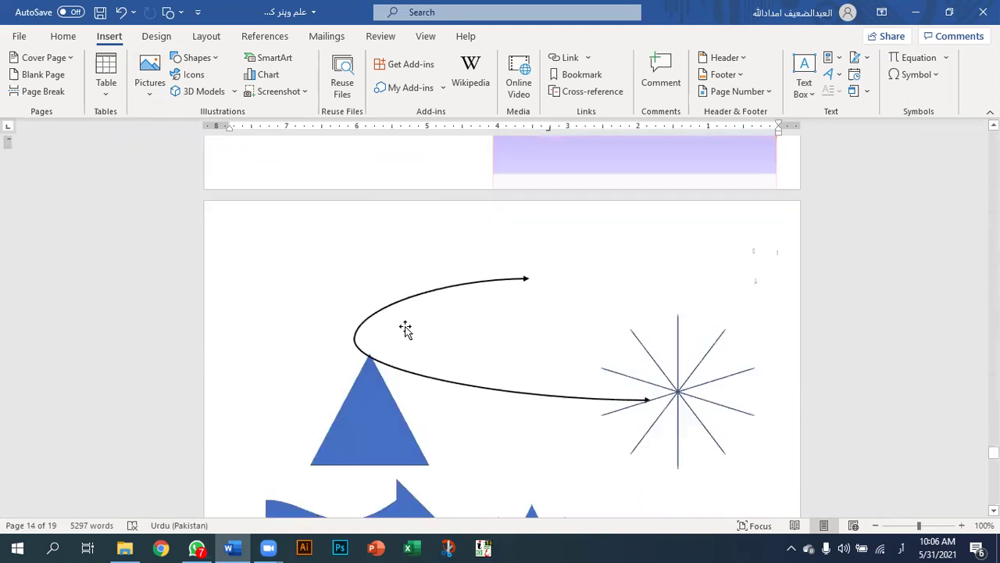
Examine the certificate layout from its heading to the signature line, and return to the blank page after it.
scroll(406, 328, "down", 15)
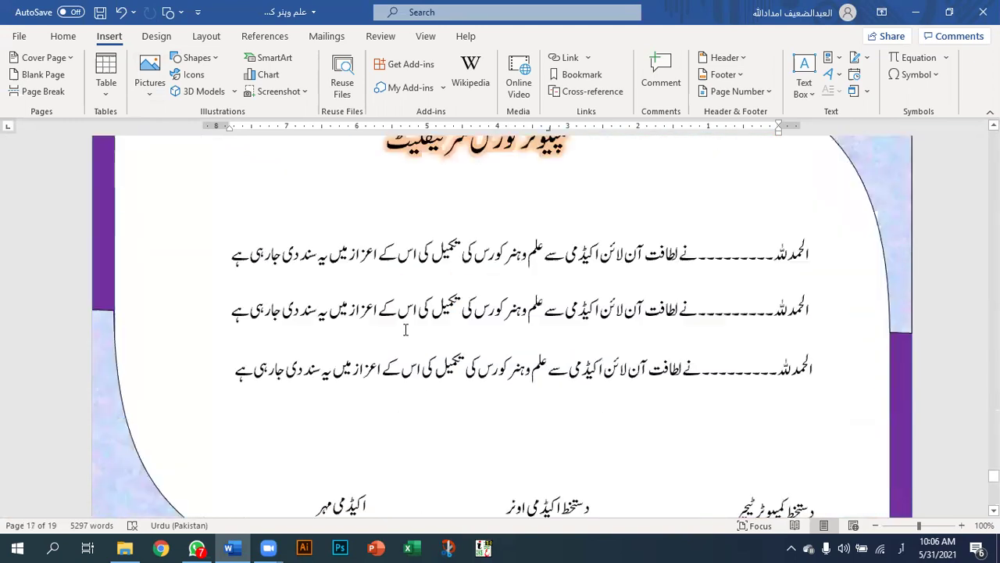
scroll(406, 331, "down", 10)
scroll(398, 329, "up", 3)
scroll(398, 329, "down", 3)
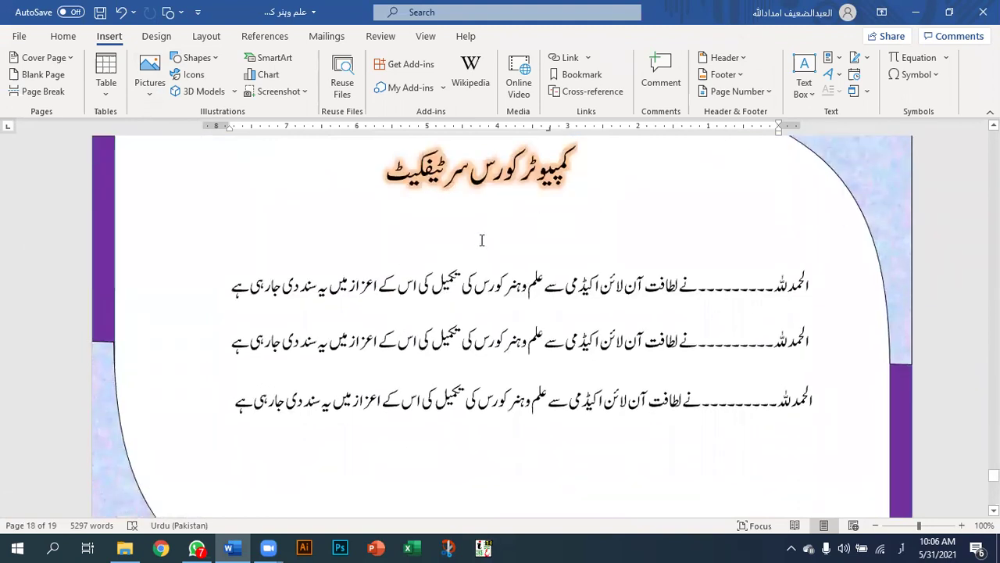
scroll(601, 266, "down", 12)
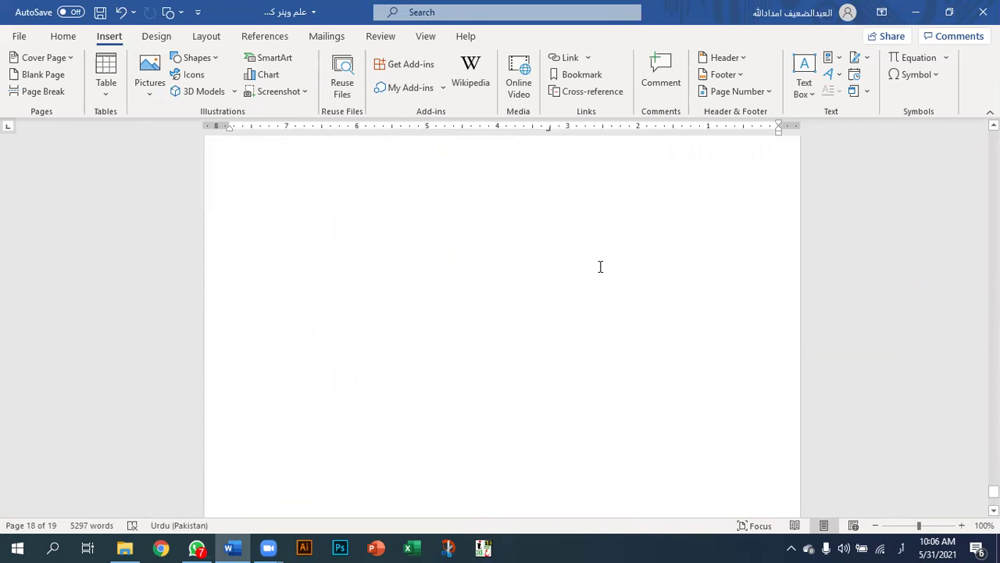
scroll(600, 265, "up", 1)
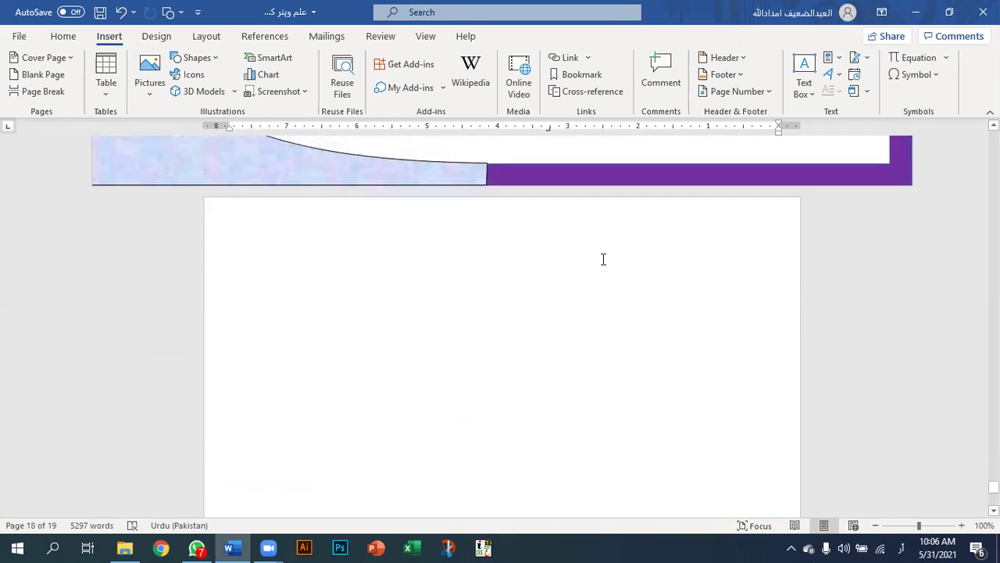
Open the separate سرٹیفکیٹ document, examine the certificate with its faded computer background picture, and close the document.
left_click(915, 14)
left_click(169, 114)
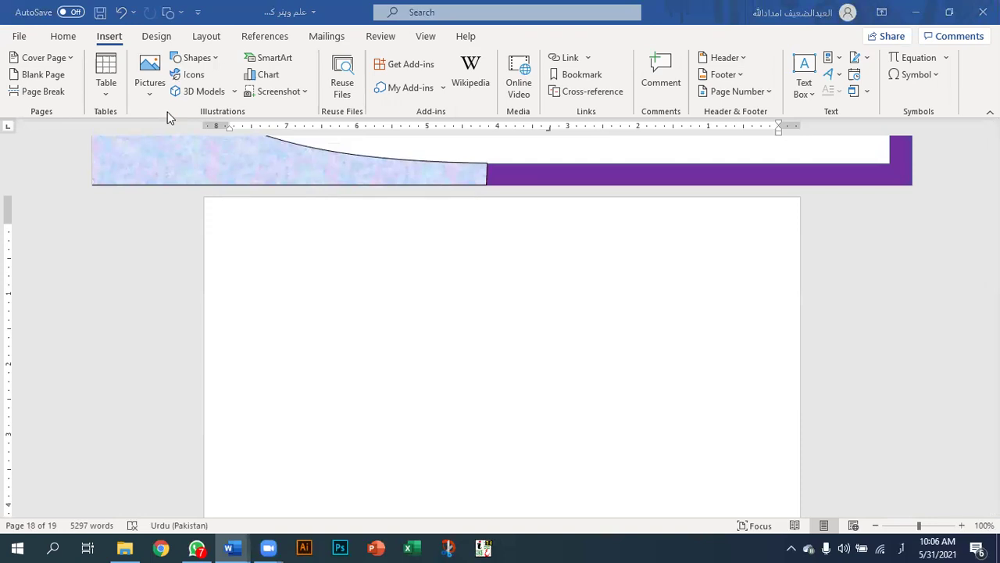
scroll(496, 338, "down", 3)
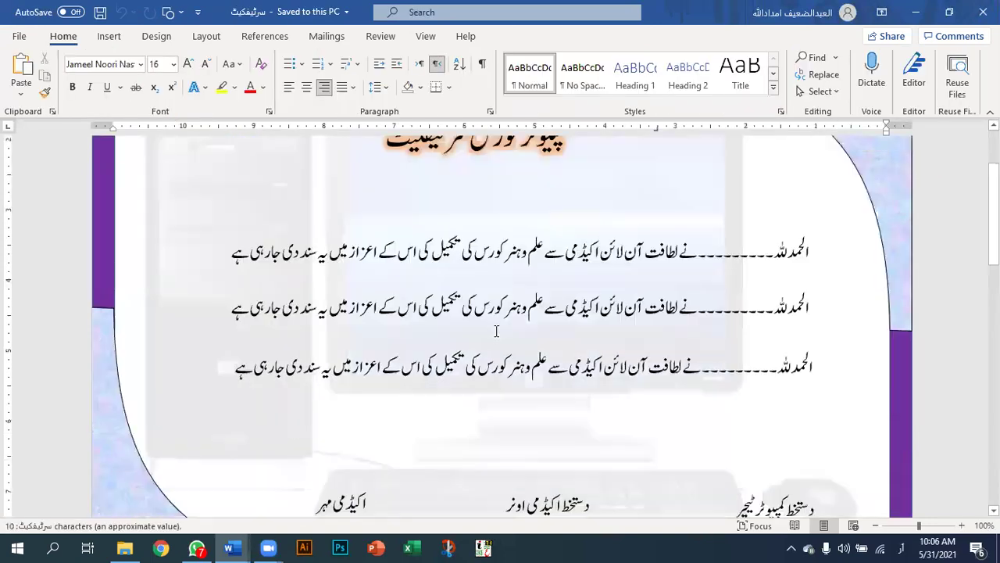
scroll(499, 338, "down", 5)
scroll(589, 248, "up", 3)
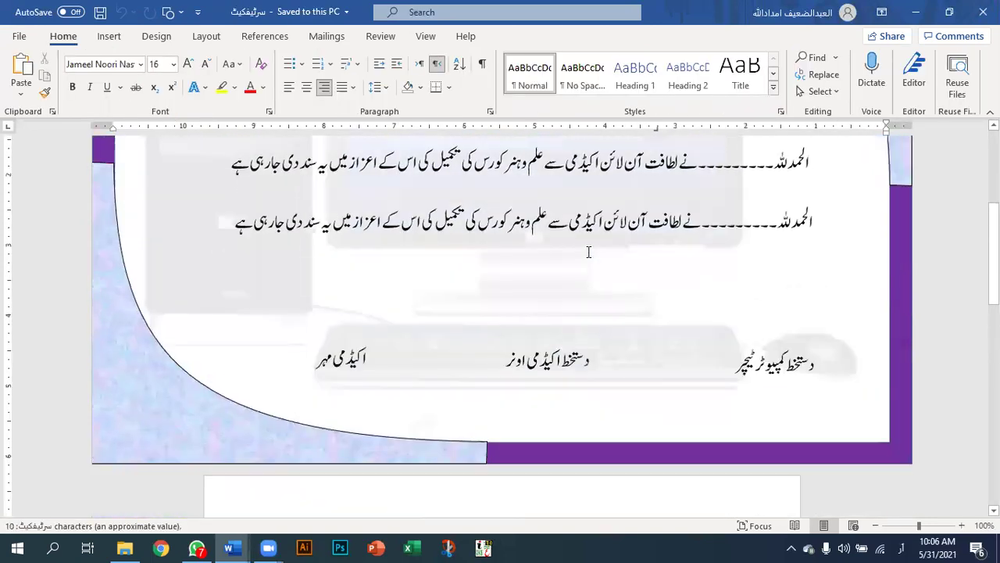
scroll(589, 253, "down", 2)
scroll(590, 292, "down", 8)
scroll(575, 302, "up", 4)
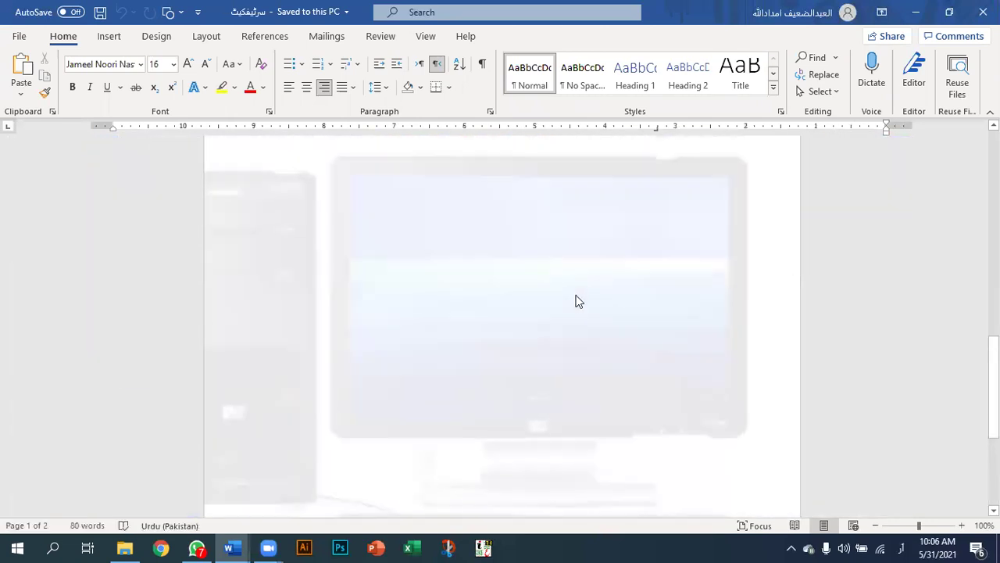
scroll(572, 294, "up", 10)
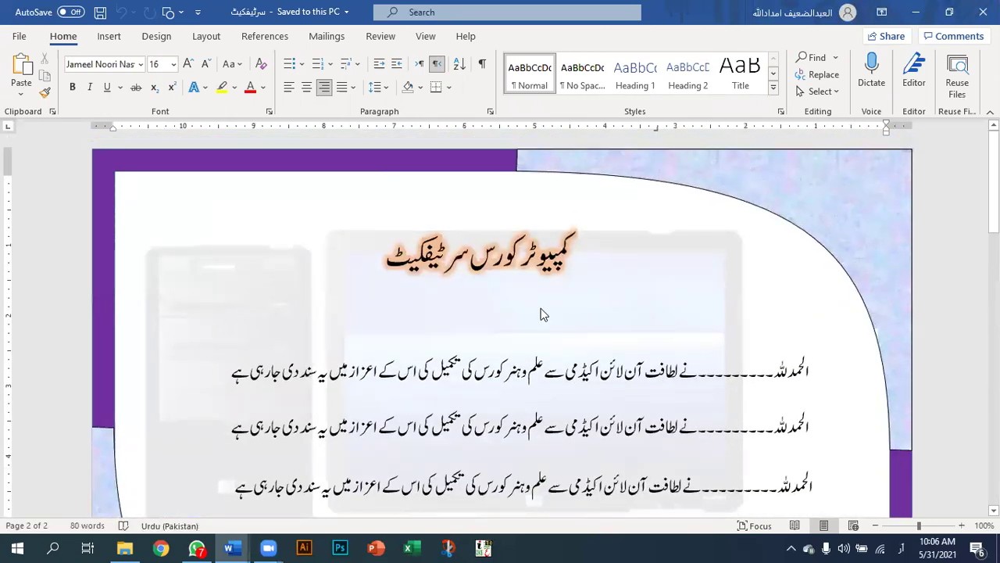
scroll(480, 344, "down", 4)
scroll(478, 341, "up", 3)
scroll(478, 341, "up", 1)
scroll(694, 176, "down", 3)
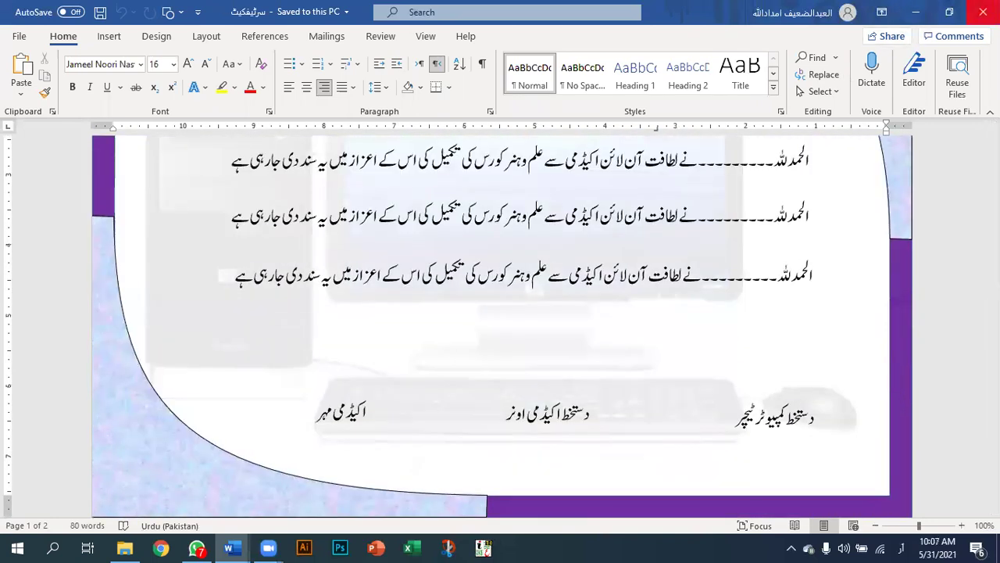
left_click(983, 11)
Insert a cloud shape about 1 inch wide and high on the blank last page, undoing a trial narrowing of it.
scroll(718, 259, "down", 3)
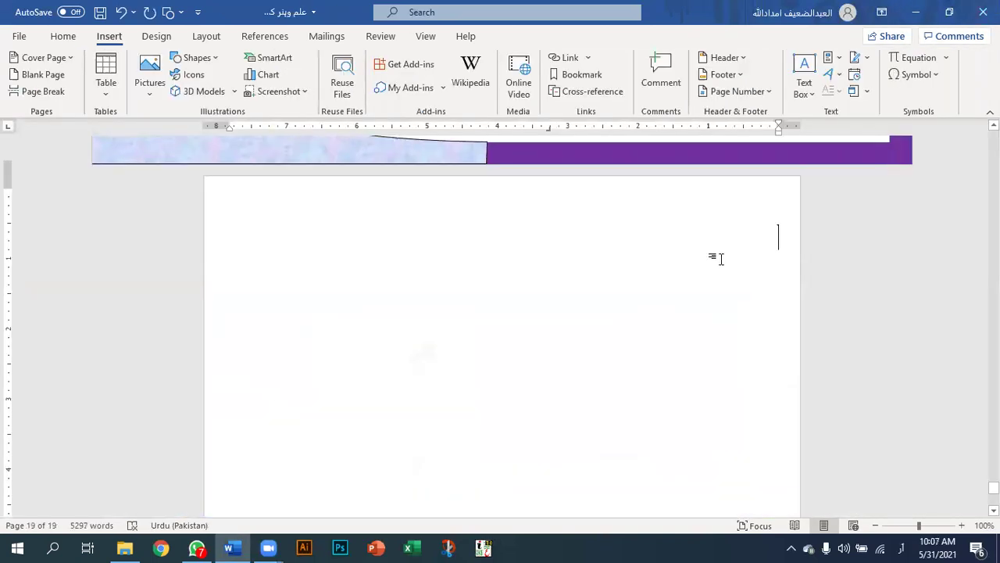
scroll(733, 213, "up", 2)
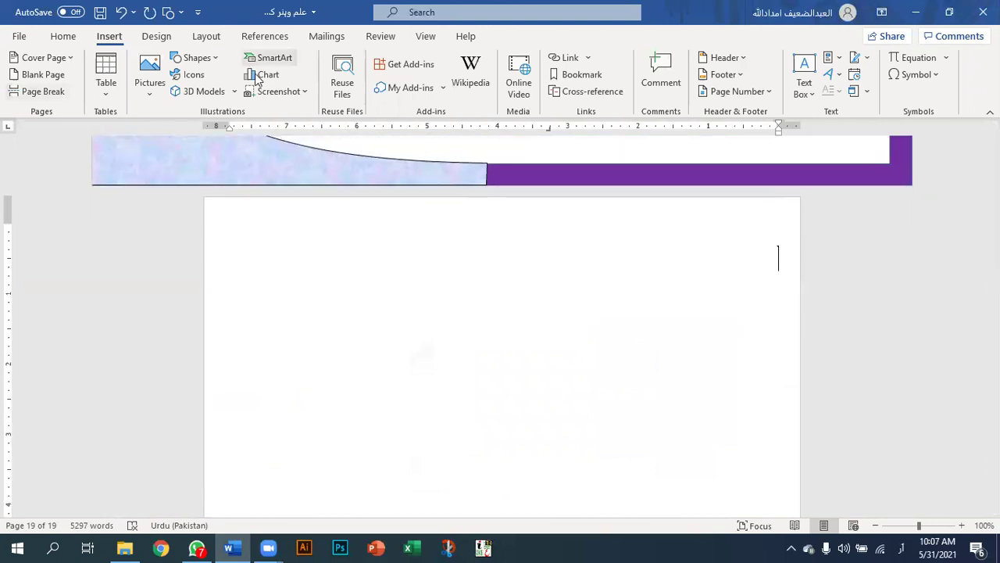
left_click(200, 58)
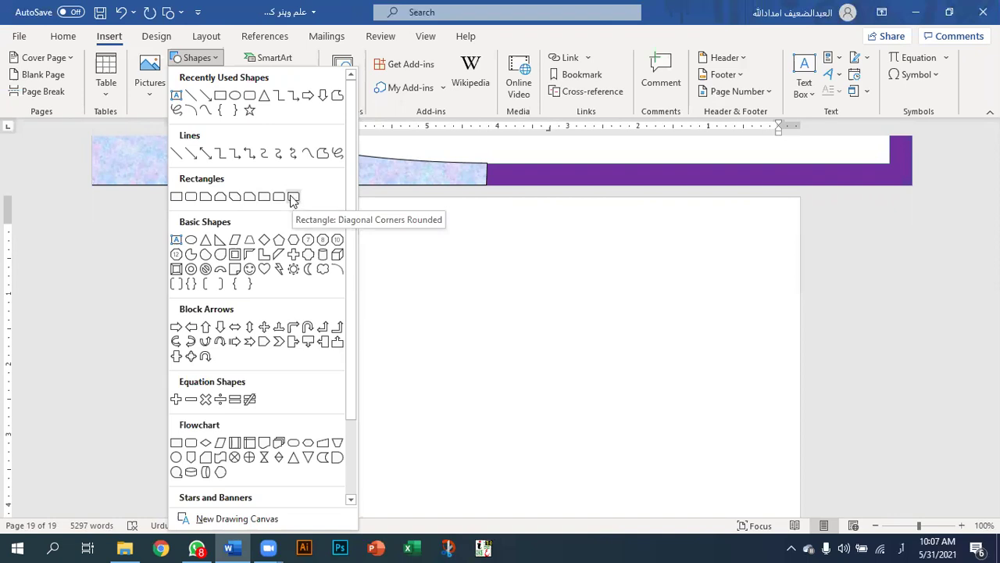
double_click(320, 270)
left_click_drag(320, 271, 338, 270)
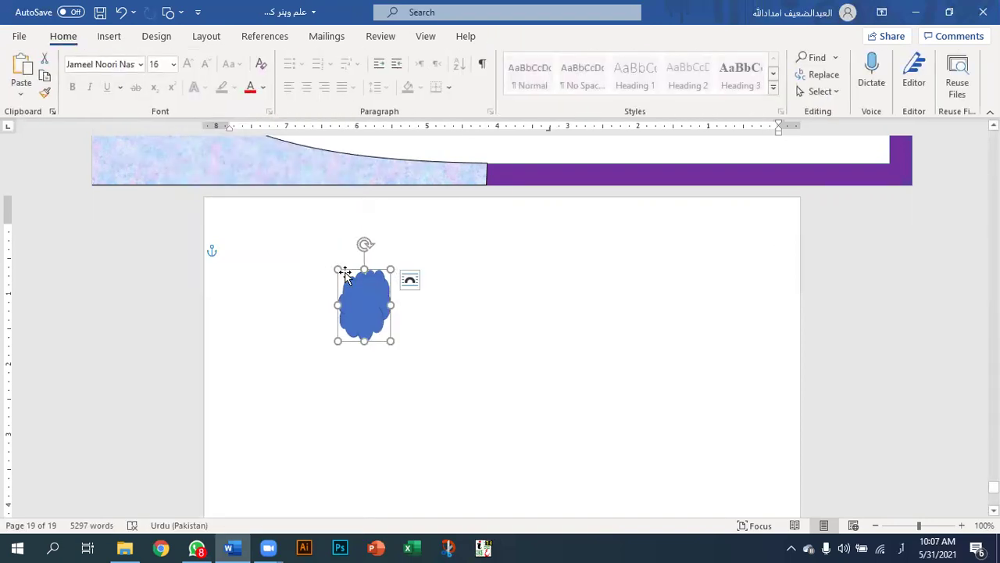
key("ctrl+z")
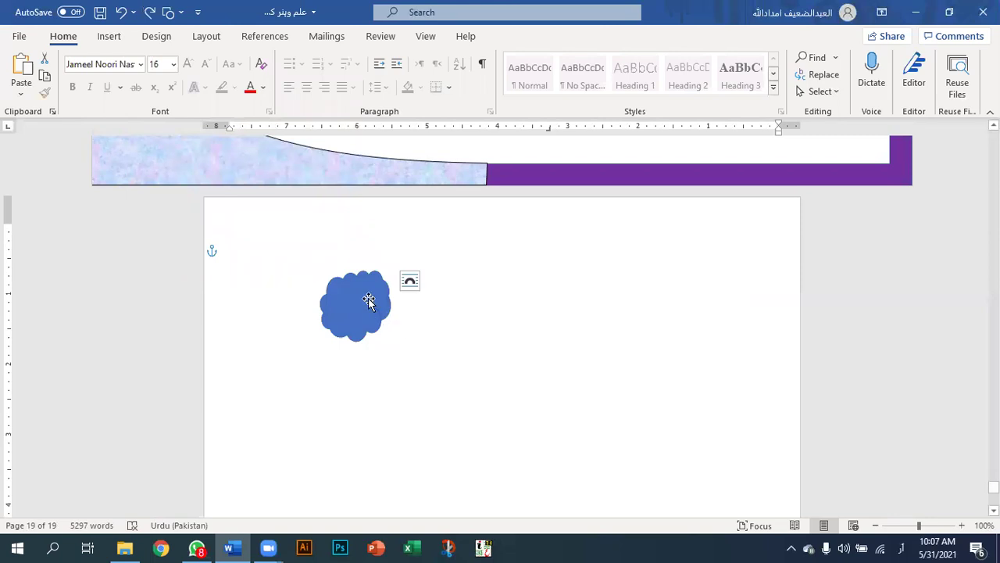
Enlarge the cloud shape to about 2 inches high and 3.33 inches wide.
left_click(369, 301)
left_click_drag(387, 336, 553, 410)
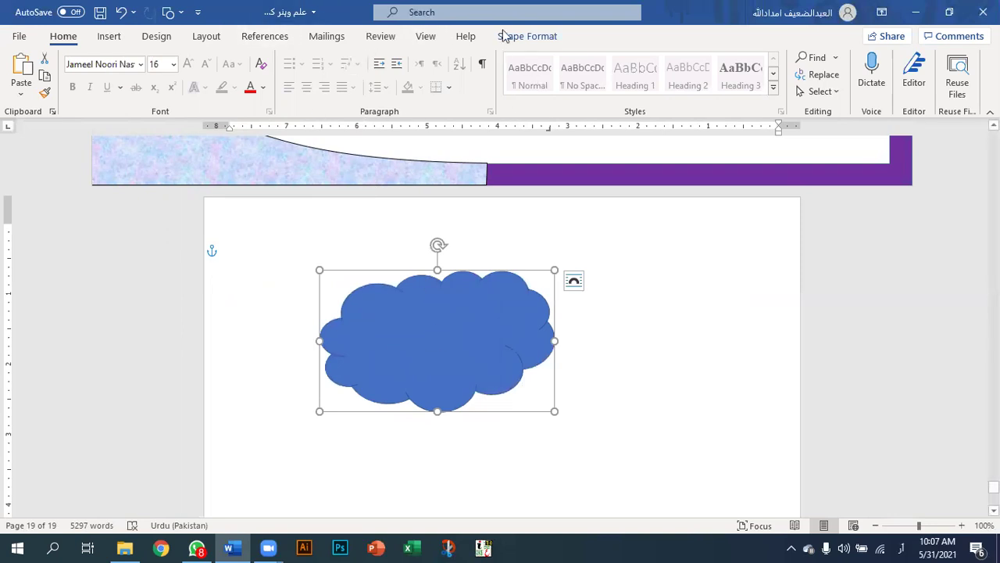
Fill the cloud with Gray, Accent 3, Lighter 80% and remove its outline.
left_click(544, 39)
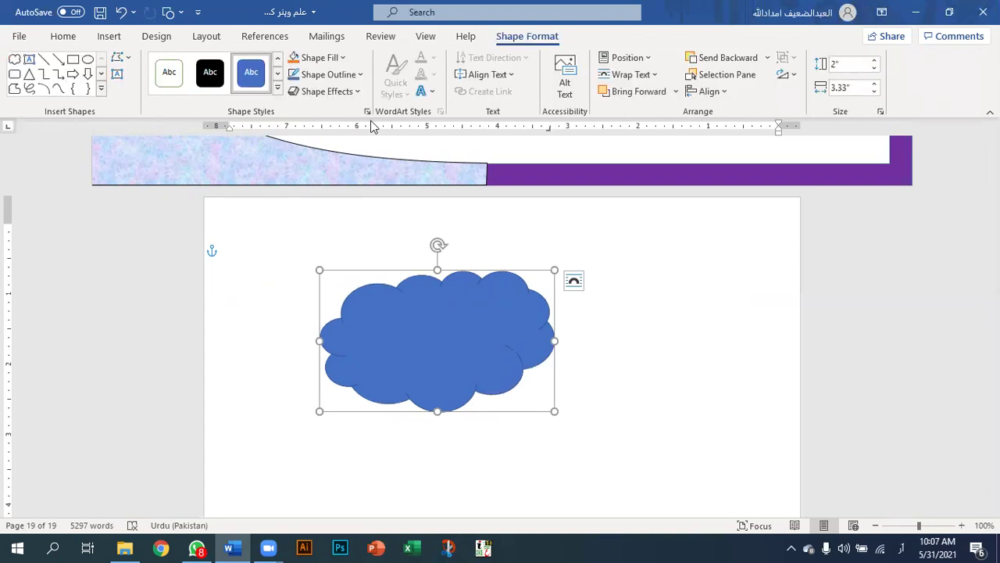
left_click(344, 58)
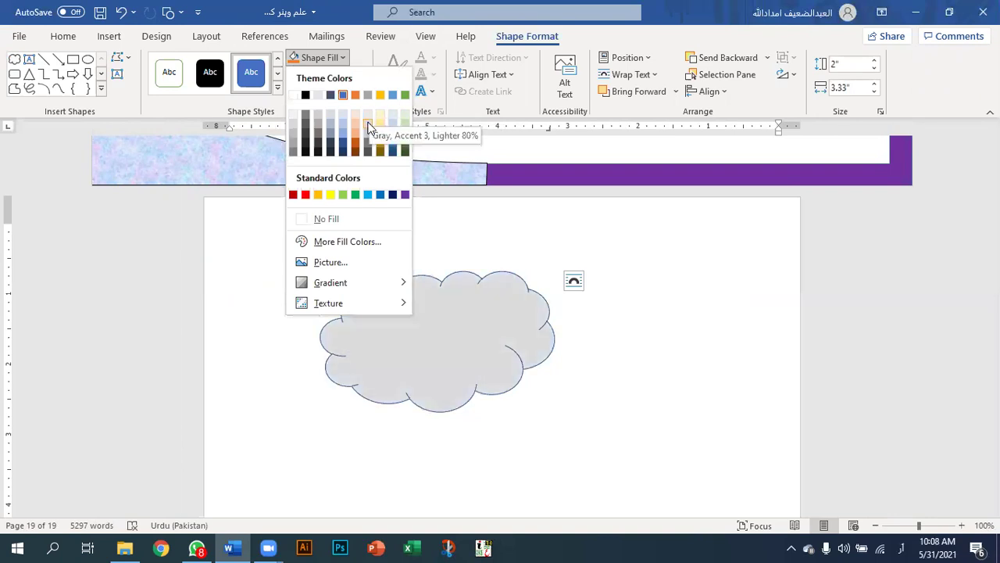
left_click(369, 127)
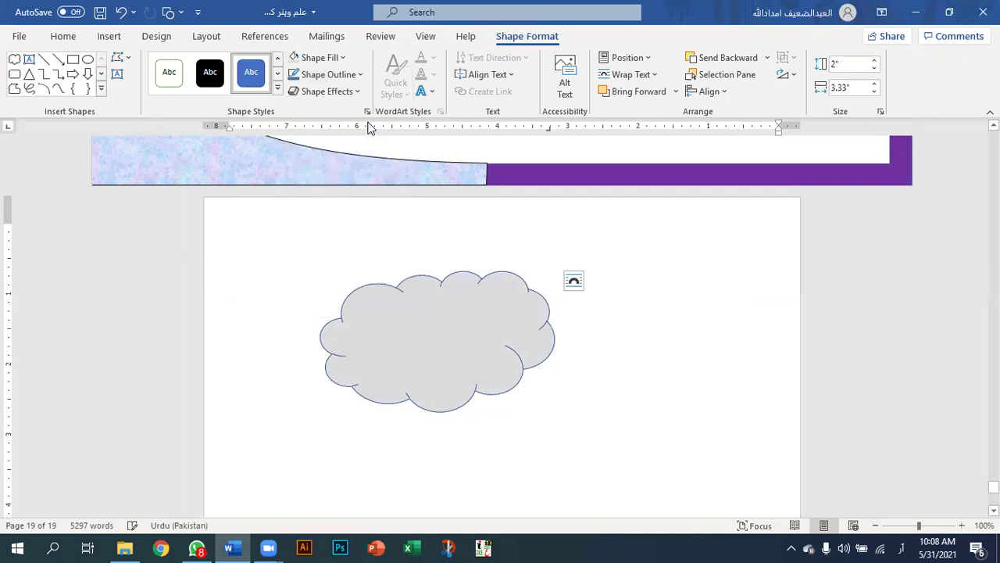
left_click(321, 74)
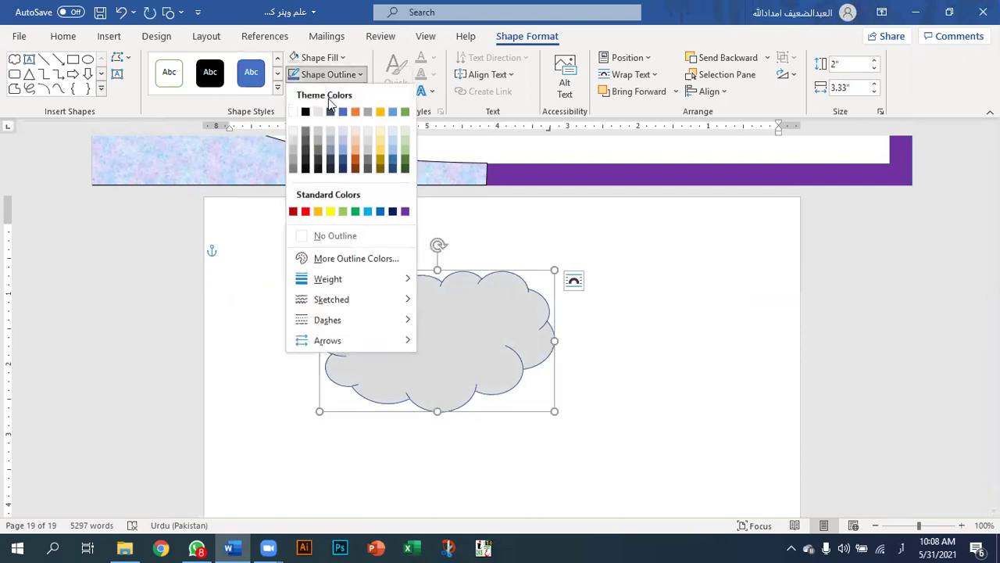
left_click(334, 241)
left_click(650, 353)
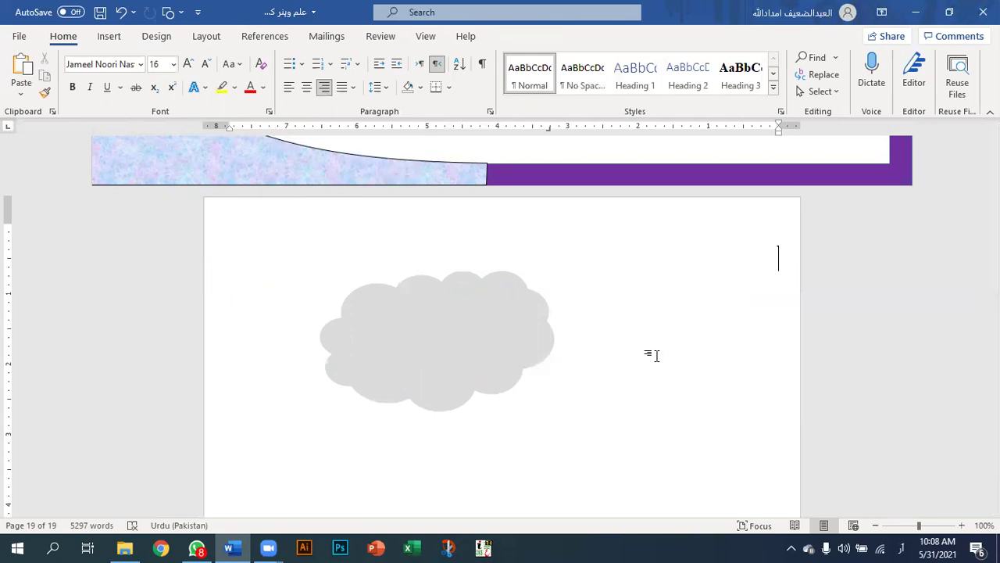
Move the cloud sideways into the right half of the page and deselect it.
left_click(469, 331)
left_click_drag(469, 330, 618, 330)
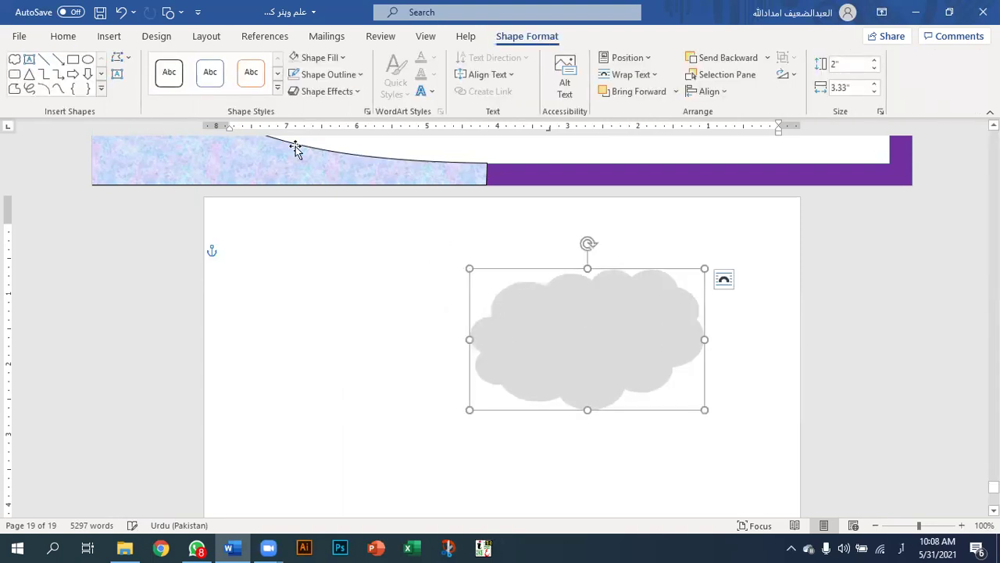
left_click(283, 263)
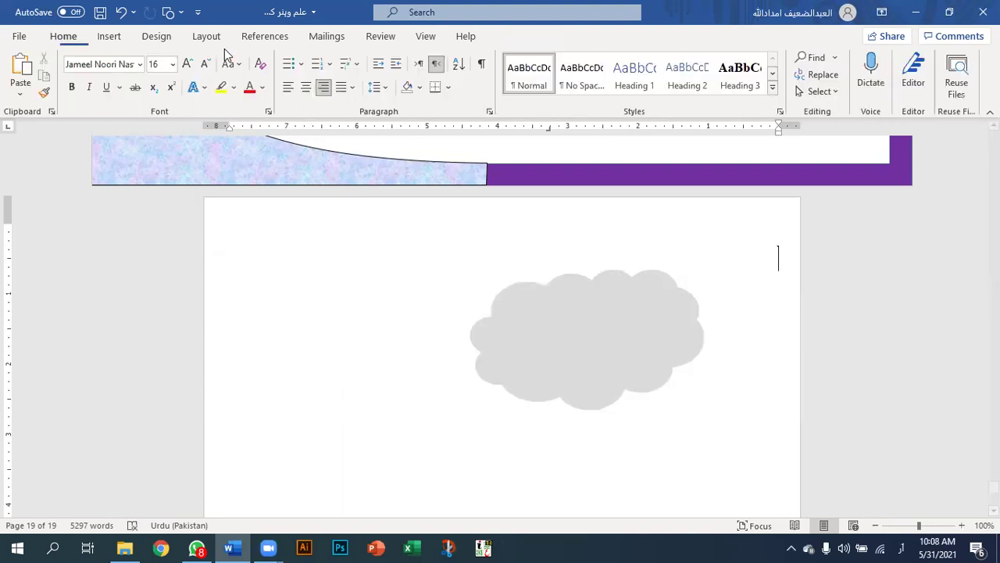
Draw a closed V-shaped freeform about 5.87 inches wide and 2.87 inches high across the cloud, and shift it slightly down and right.
left_click(179, 13)
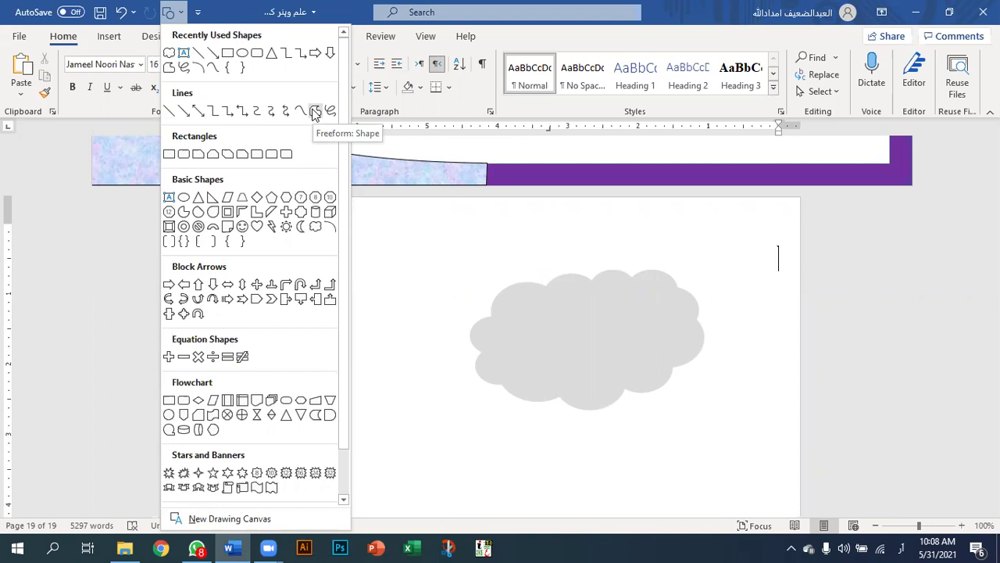
left_click(168, 71)
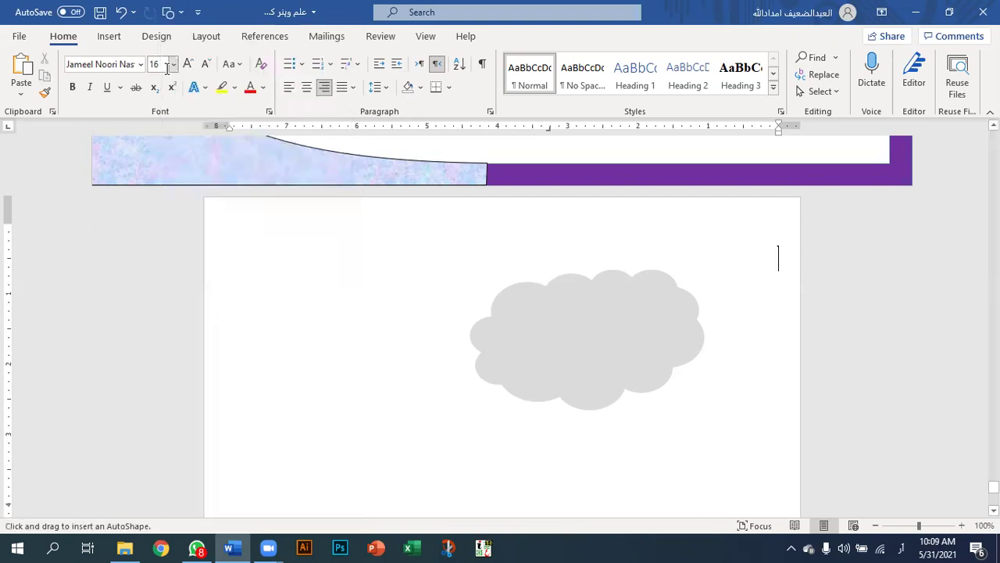
left_click(271, 274)
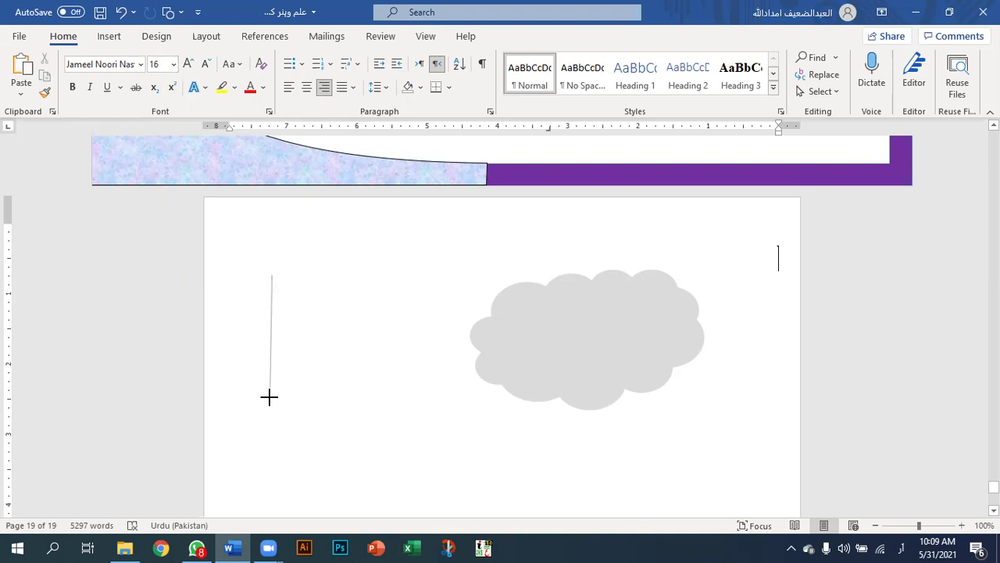
left_click(461, 440)
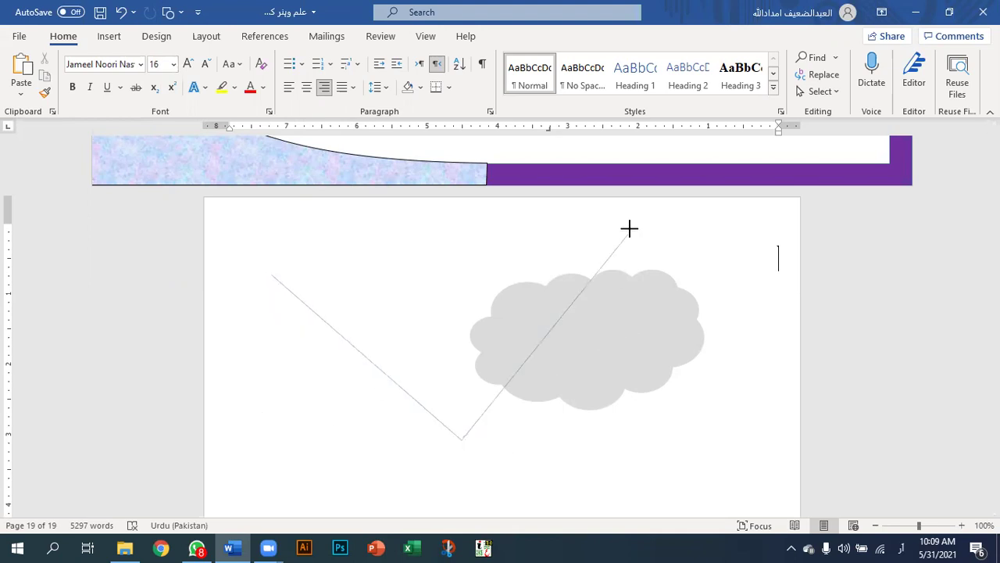
left_click(684, 237)
left_click(467, 387)
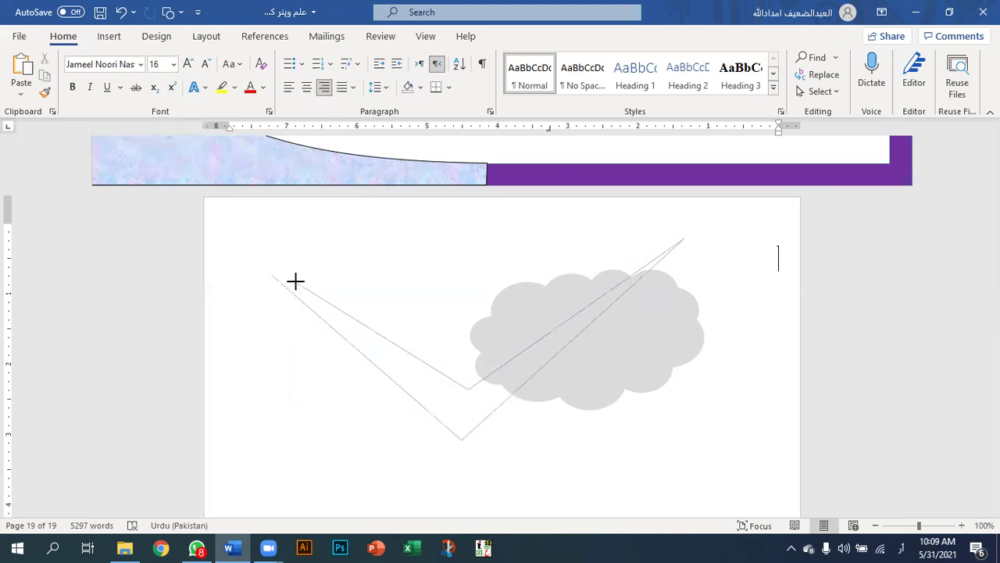
left_click(271, 274)
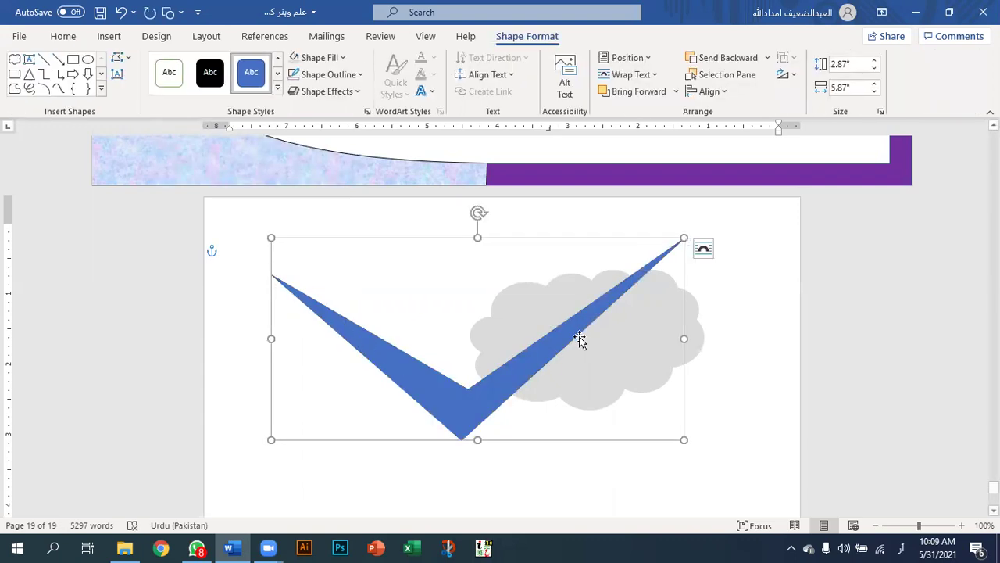
left_click_drag(572, 443, 587, 459)
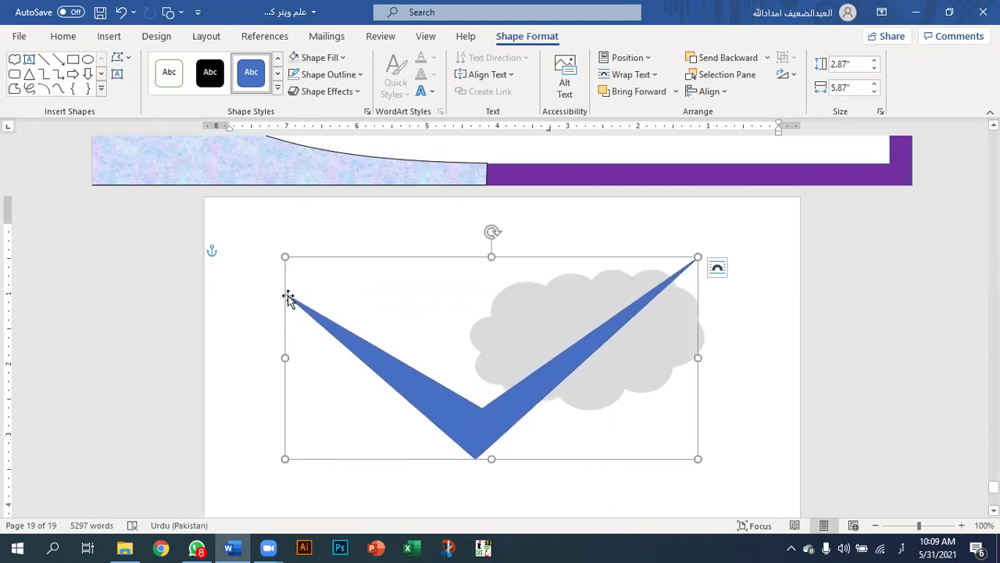
left_click(317, 267)
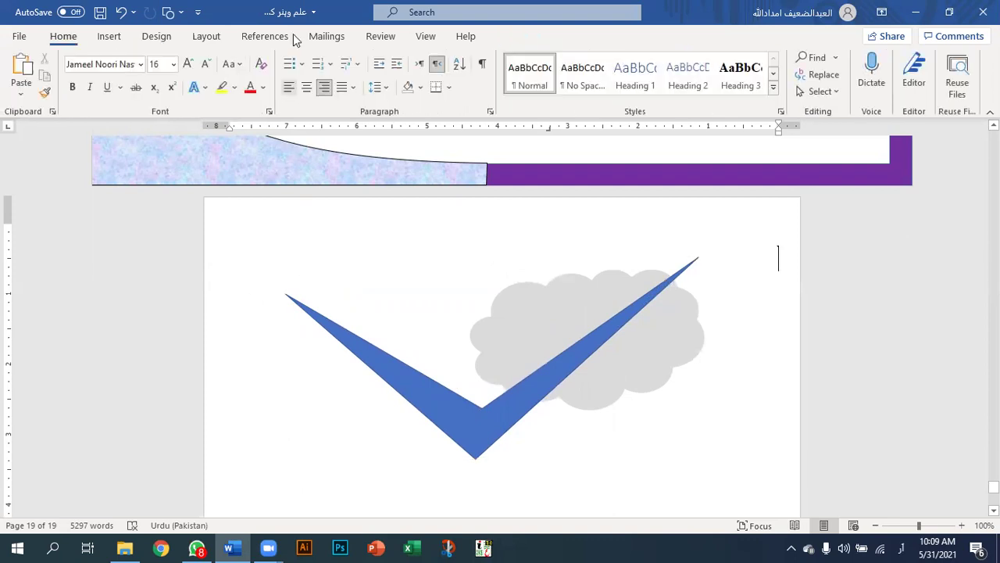
Examine the ready-made shape categories, including the flowchart shapes, stars and banners, and callouts.
left_click(180, 13)
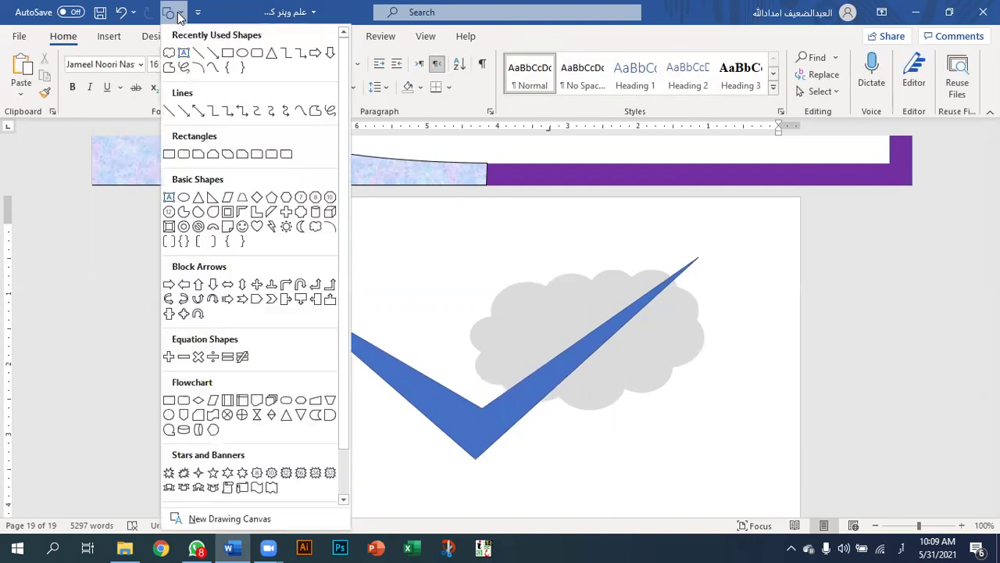
left_click(110, 36)
left_click(195, 58)
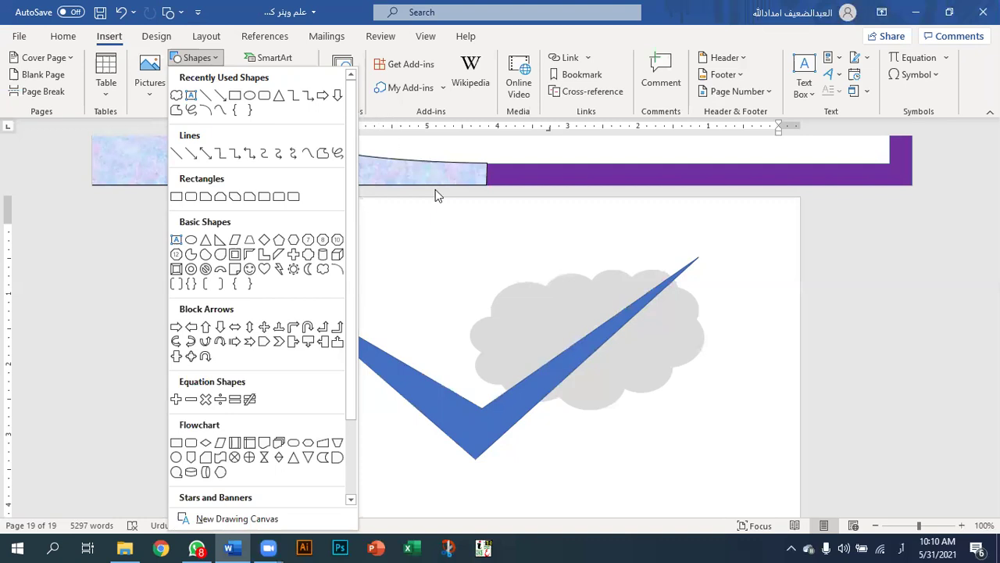
scroll(272, 250, "down", 2)
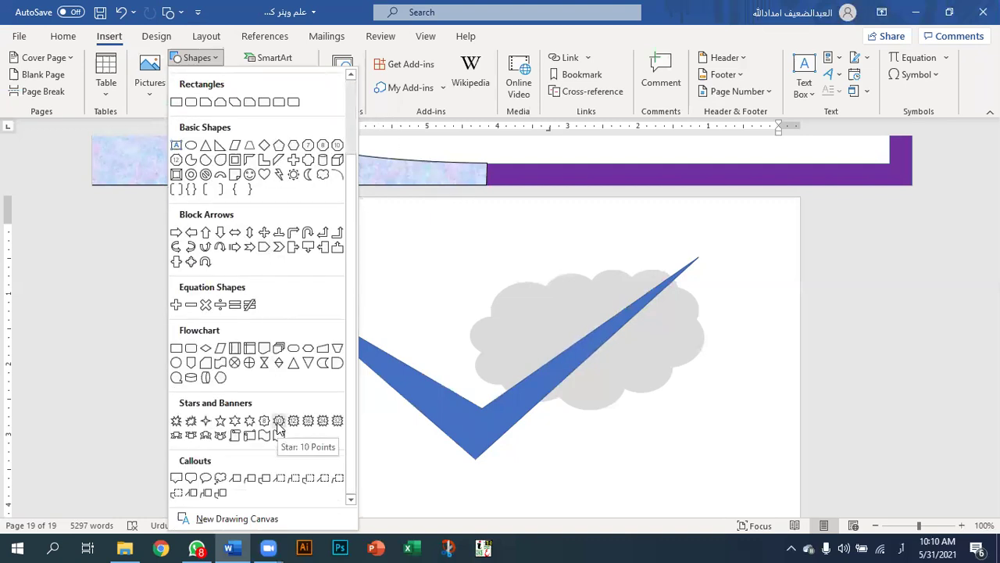
left_click(439, 230)
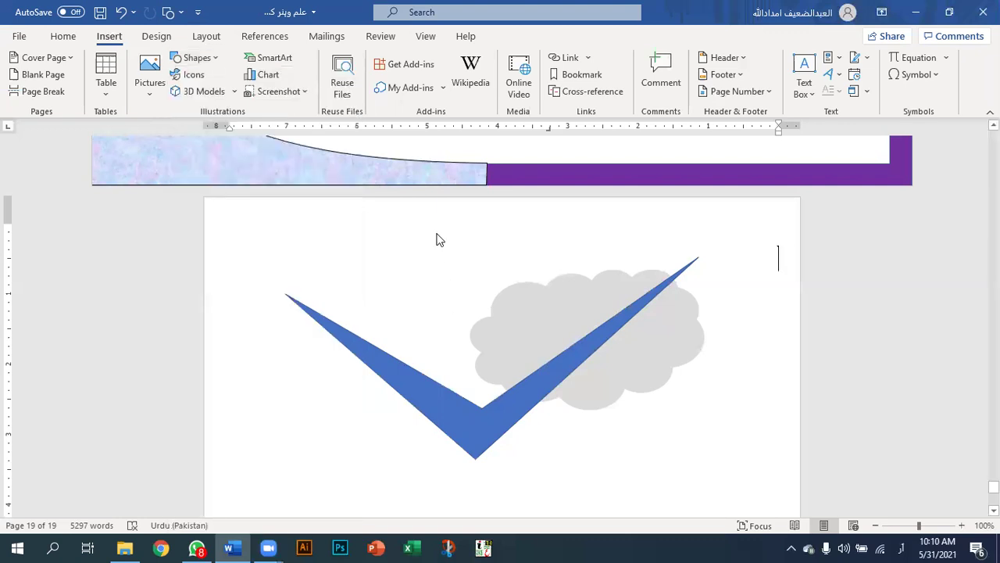
left_click(381, 372)
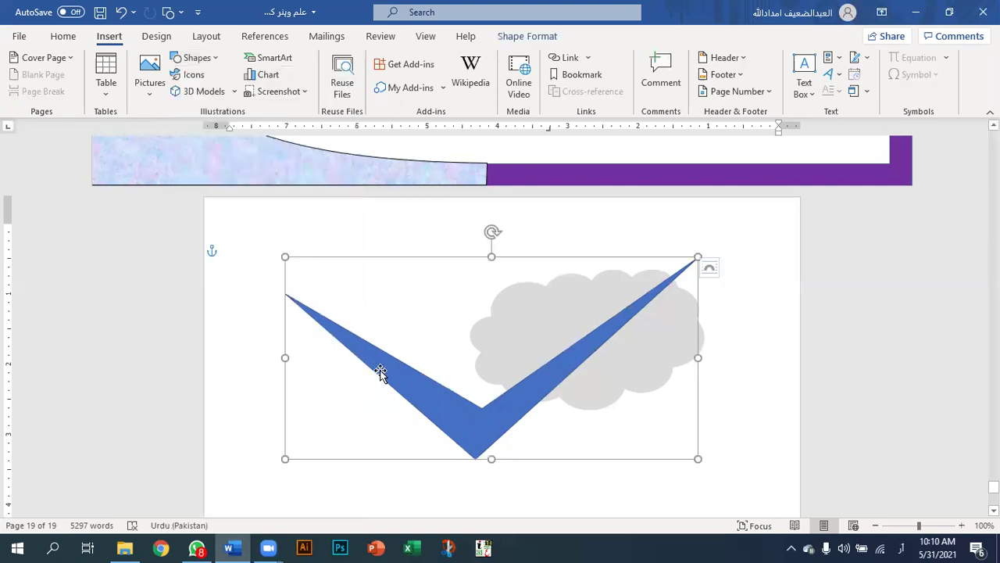
left_click(330, 235)
left_click(179, 12)
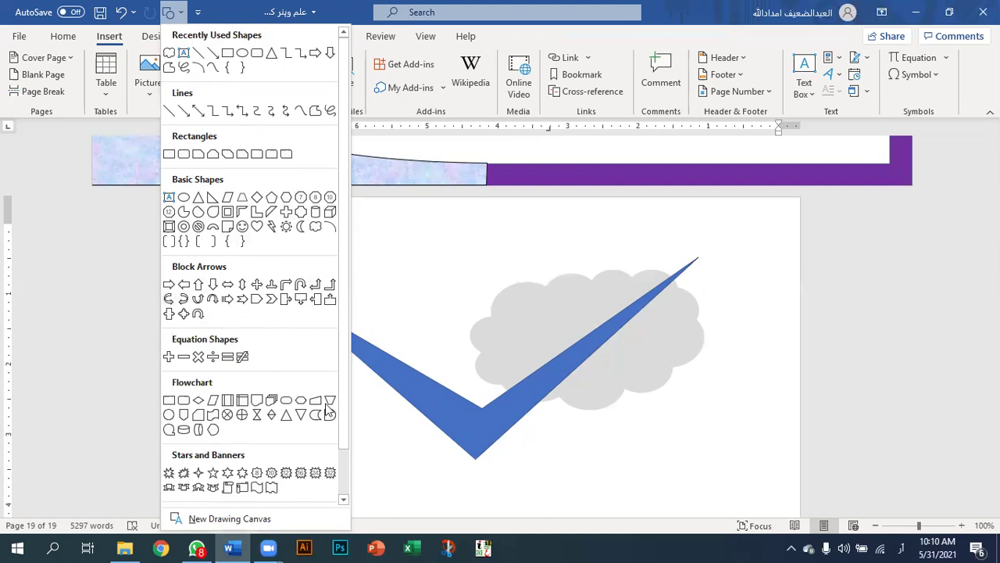
scroll(274, 422, "down", 1)
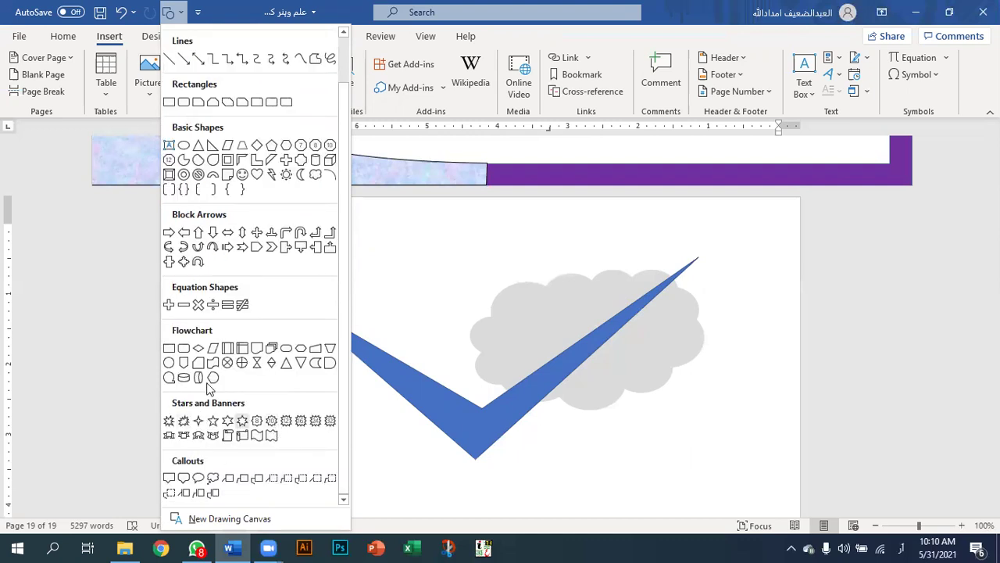
left_click(381, 270)
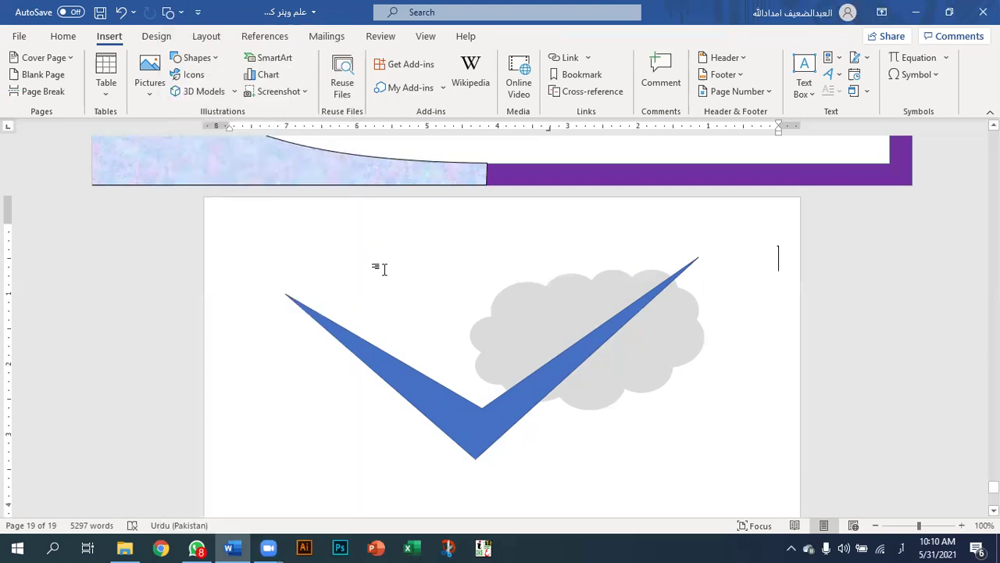
Delete the large V-shaped freeform lying over the cloud.
mouse_move(507, 413)
left_mouse_down()
mouse_move(596, 388)
mouse_move(490, 414)
left_mouse_up()
key("Delete")
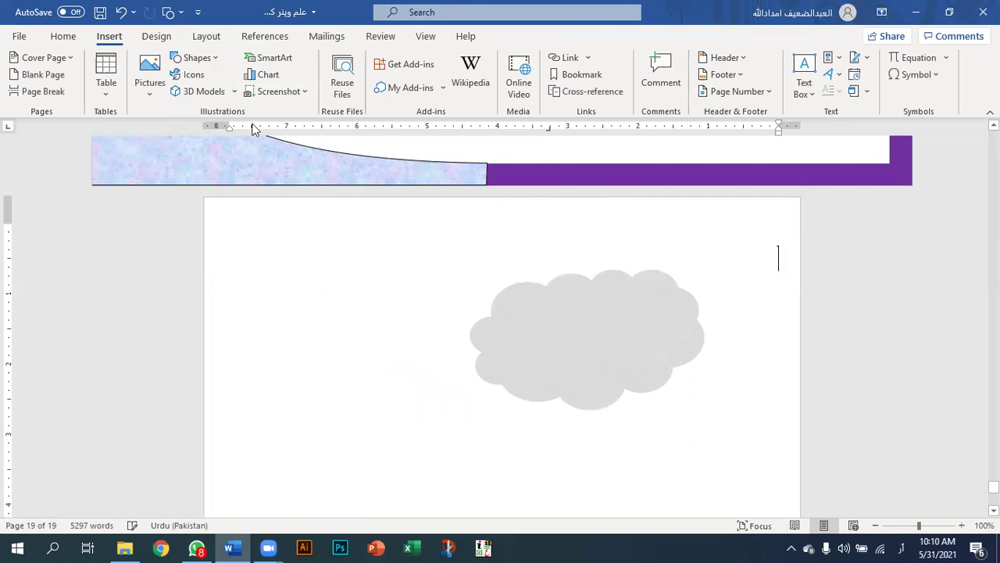
Draw a closed check-mark freeform about 3.76 inches wide and 1.35 inches high, up and to the left of the cloud.
left_click(180, 15)
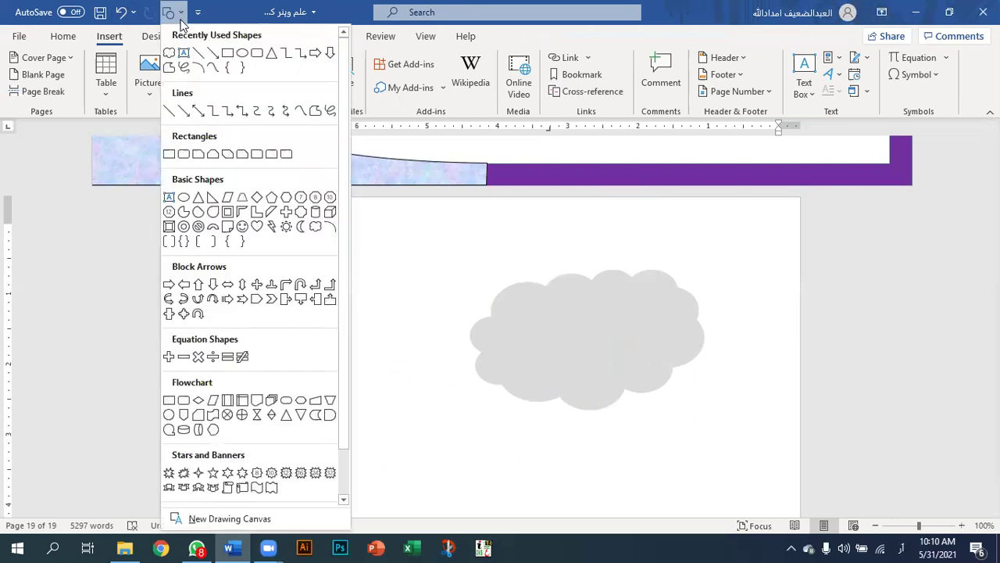
left_click(170, 67)
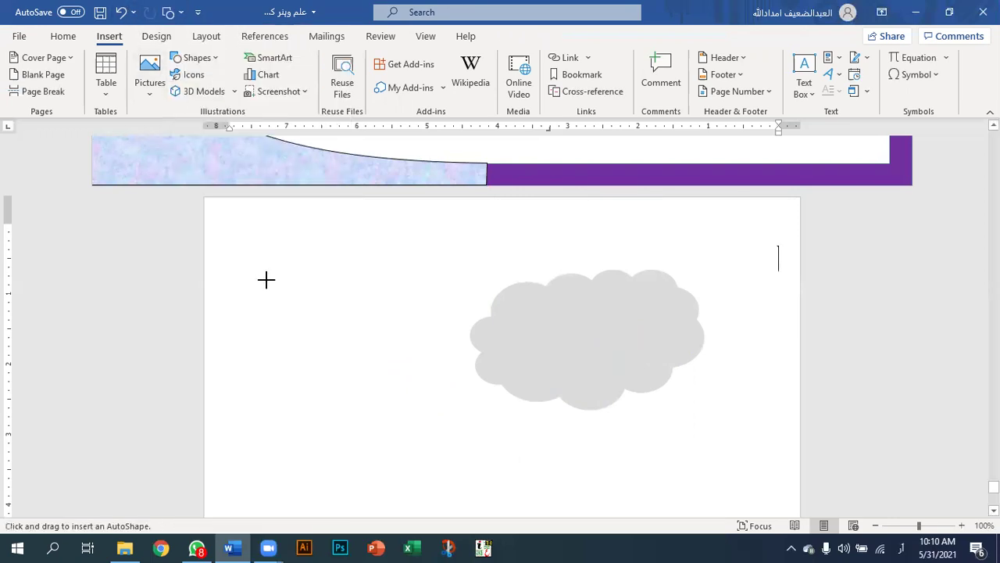
left_click_drag(267, 280, 308, 325)
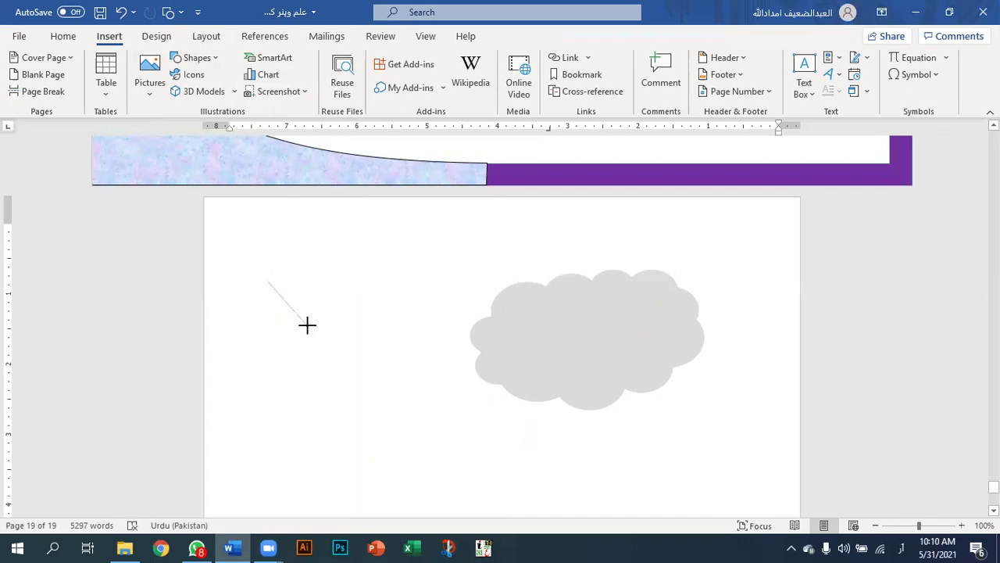
left_click(307, 325)
left_click(531, 231)
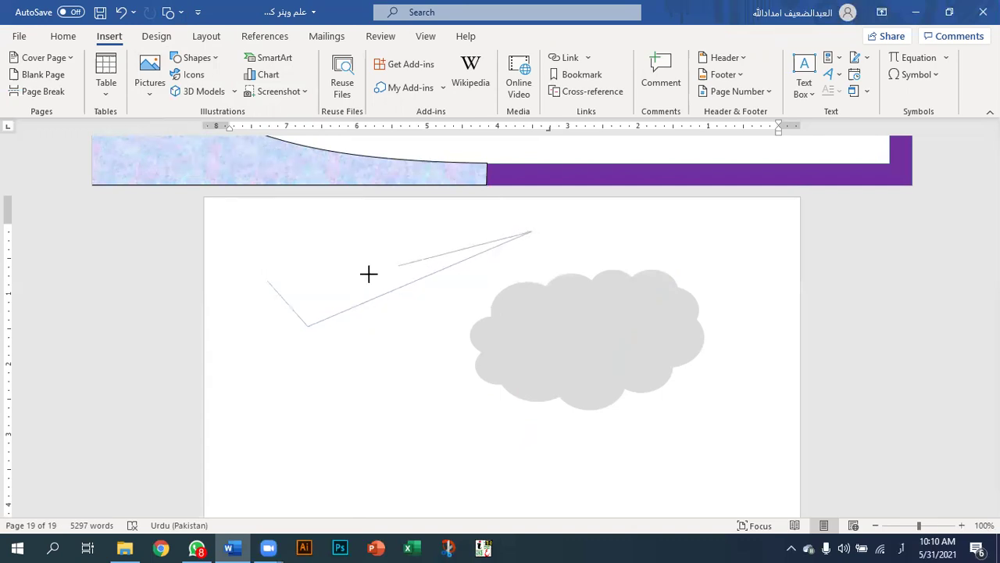
left_click(311, 304)
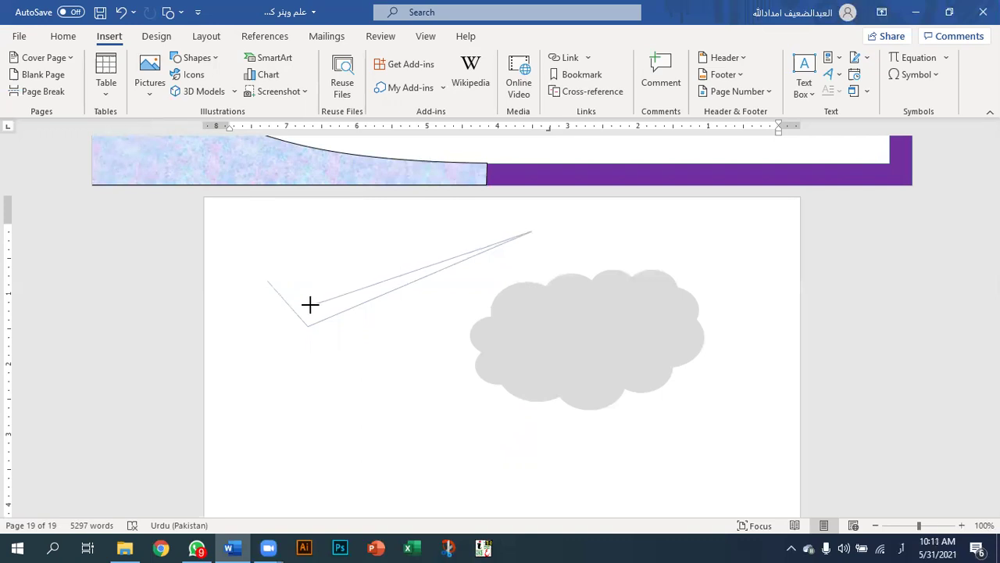
left_click(267, 280)
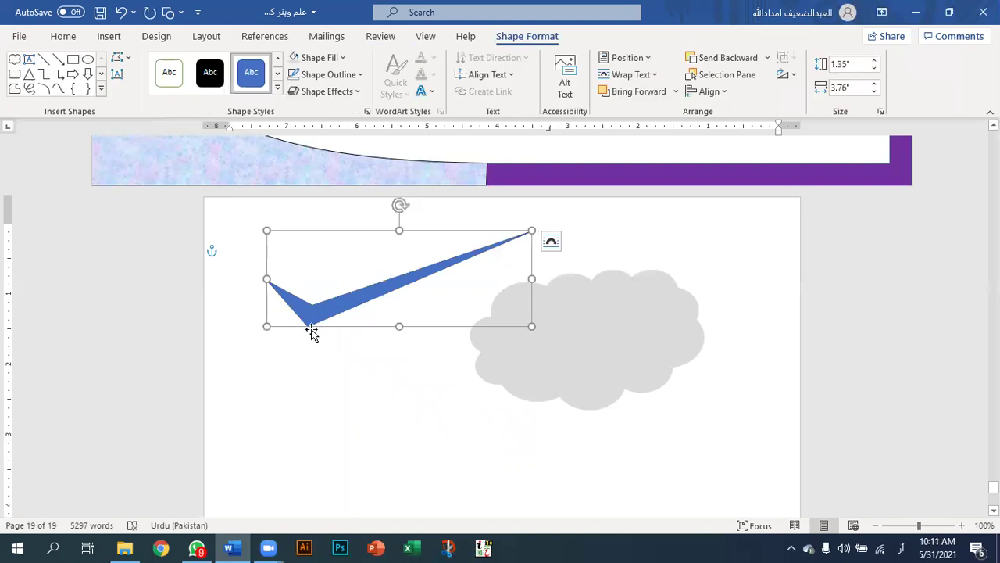
Shrink the check mark to about 2.23 inches wide and 1.01 inches high and place it up and to the left of the cloud.
left_click_drag(312, 329, 248, 368)
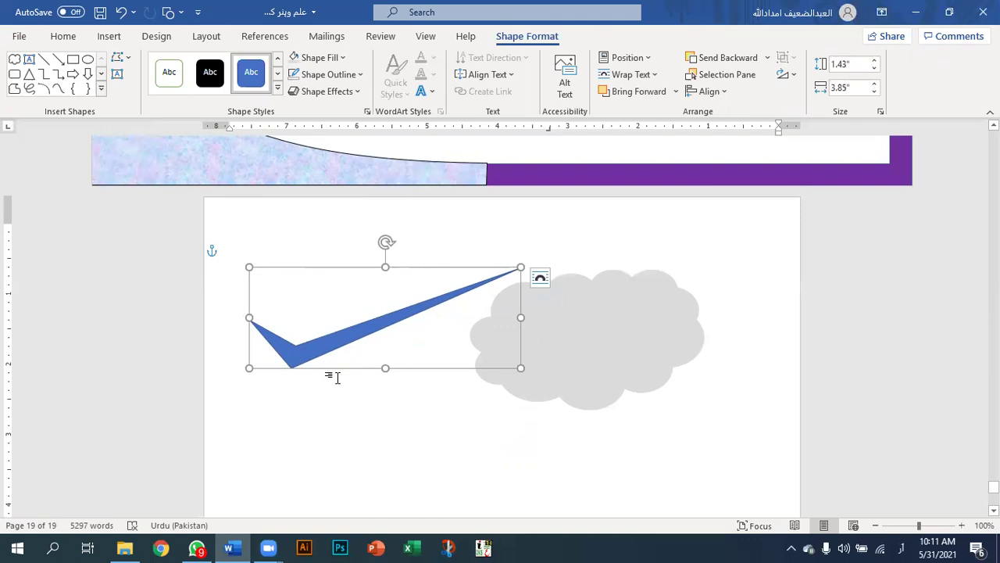
left_click_drag(248, 367, 306, 353)
left_click_drag(428, 358, 431, 315)
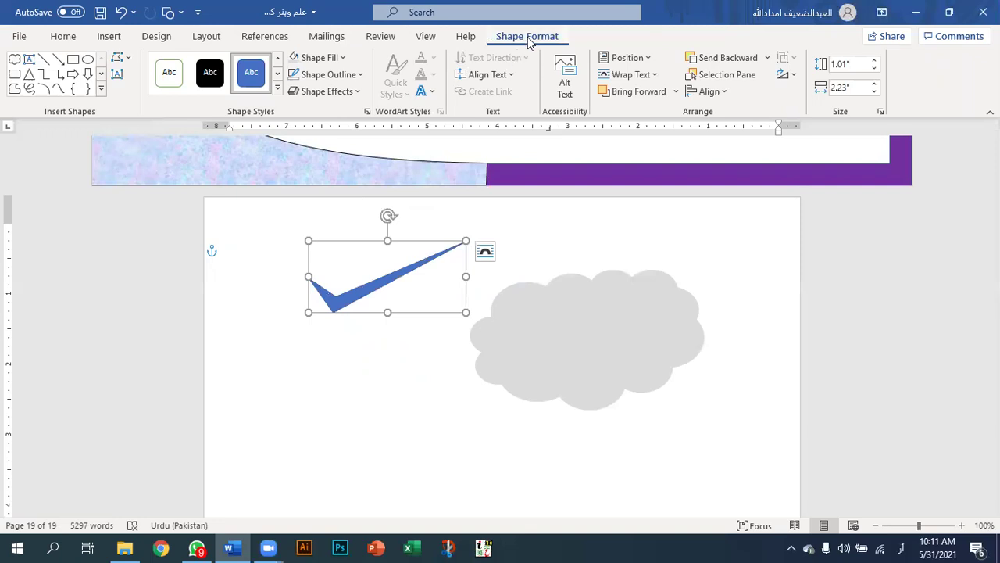
Fill the check mark with the standard orange colour and remove its outline.
left_click(318, 58)
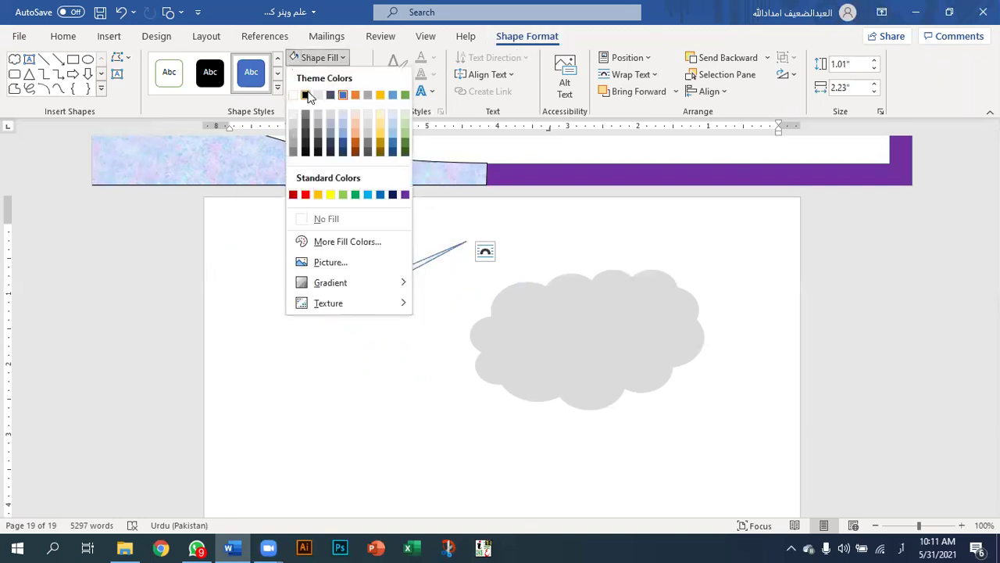
left_click(308, 94)
left_click(326, 59)
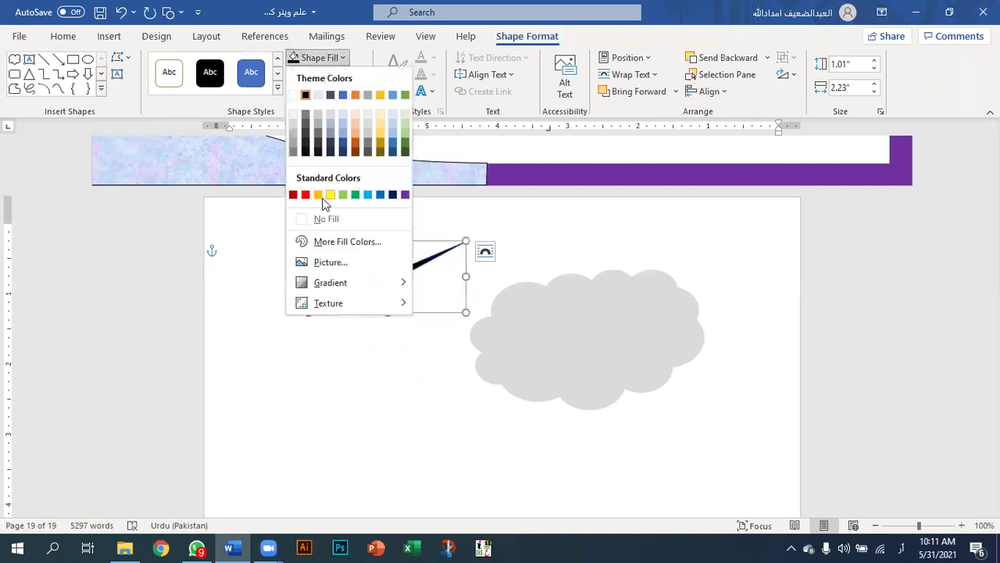
left_click(317, 195)
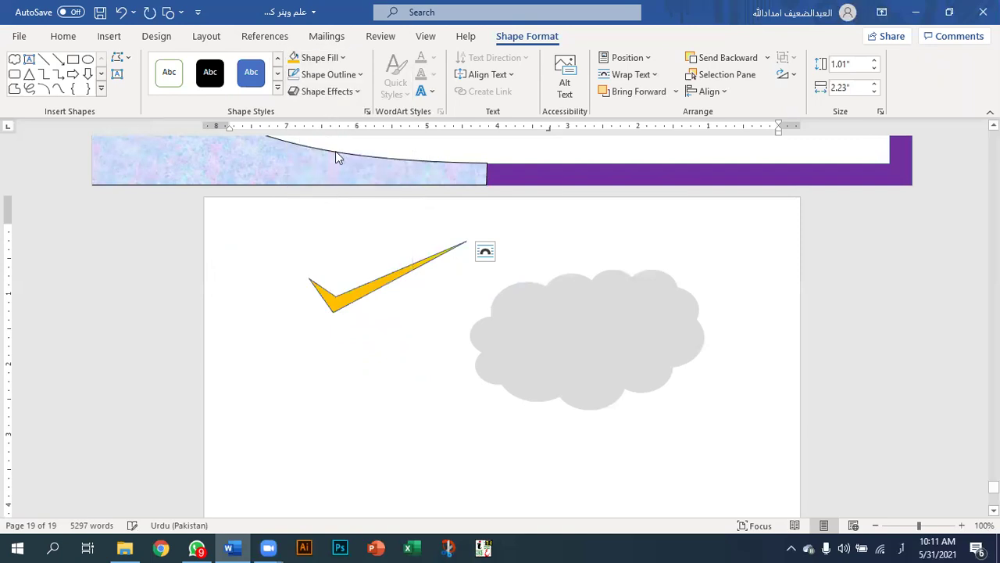
left_click(326, 75)
left_click(329, 236)
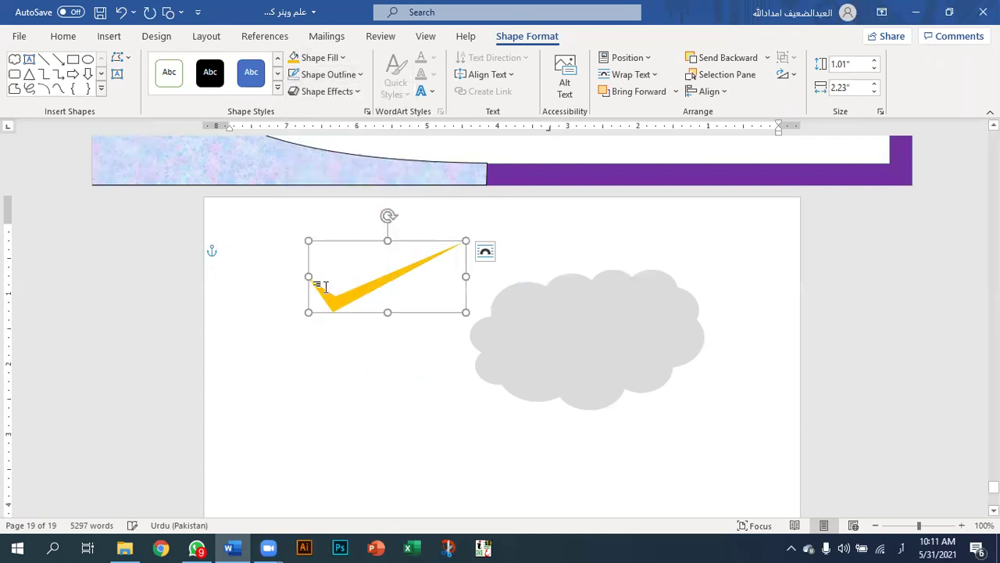
Place the orange check mark in the middle of the grey cloud and save the document.
left_click_drag(330, 310, 579, 339)
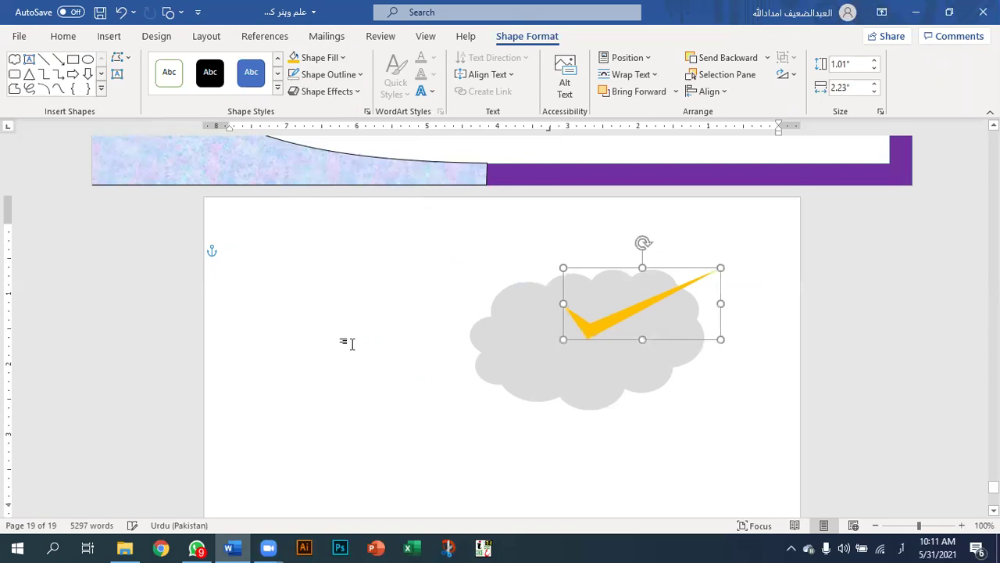
left_click(351, 344)
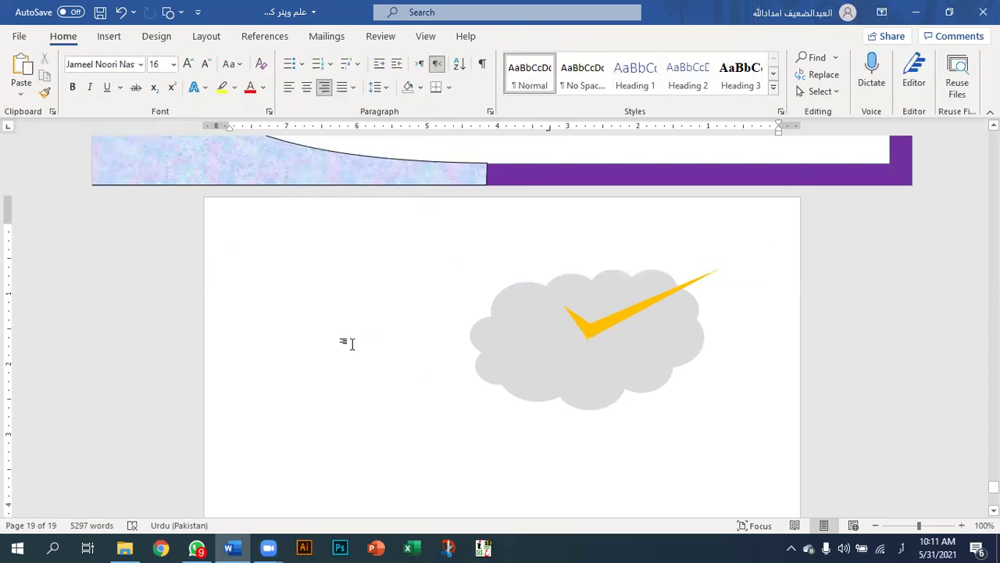
left_click(174, 11)
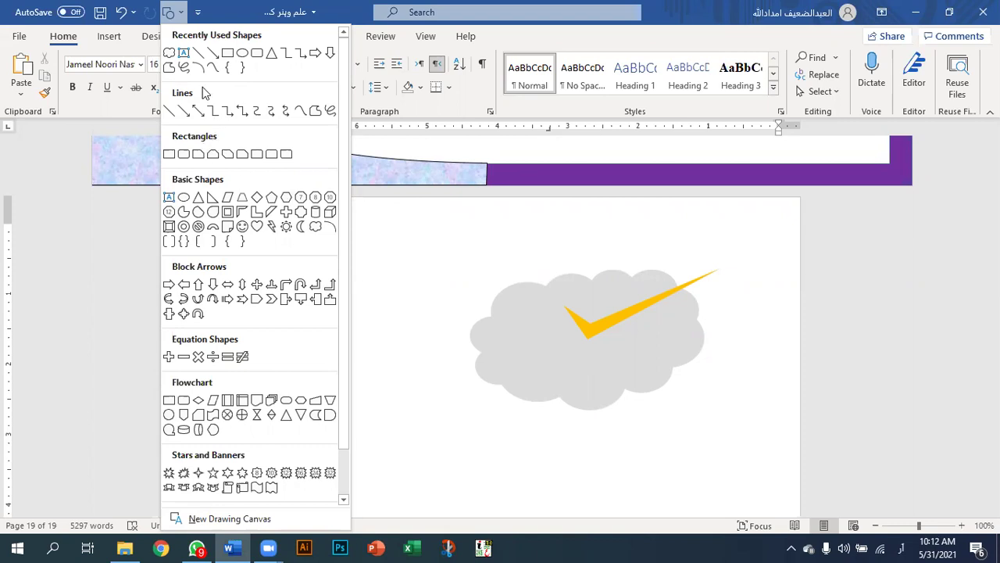
left_click(408, 265)
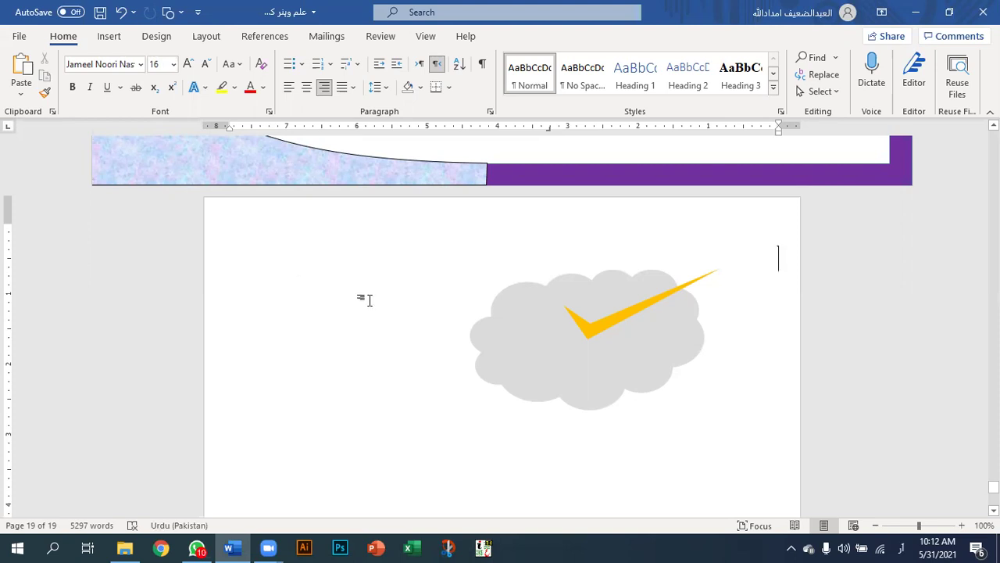
left_click(633, 309)
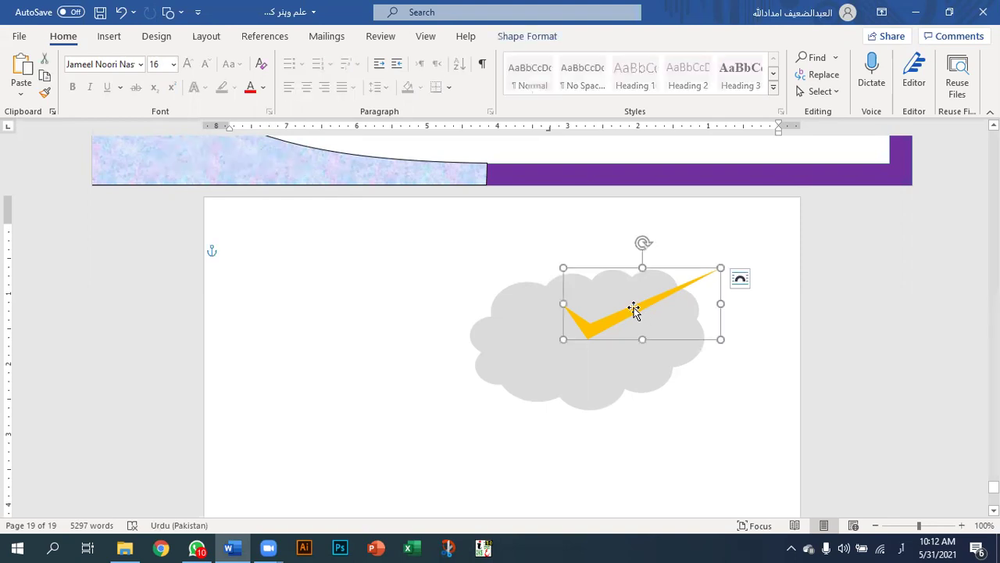
left_click_drag(623, 319, 343, 286)
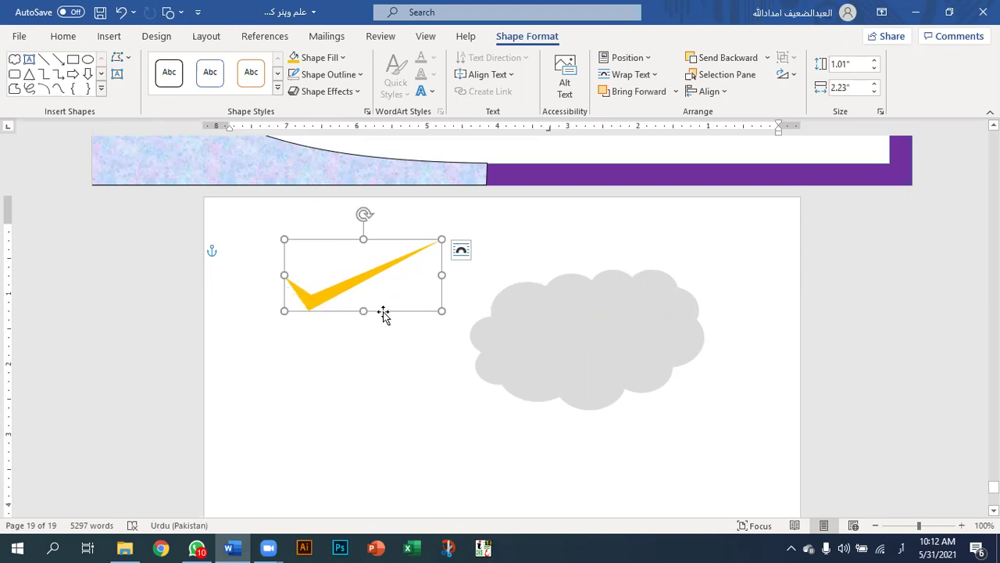
left_click_drag(398, 310, 623, 358)
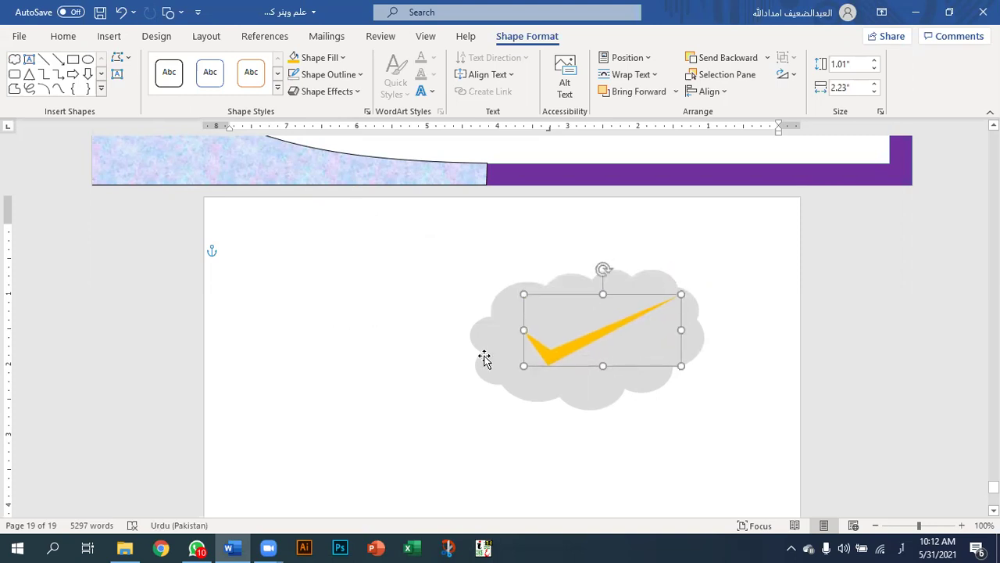
left_click(438, 270)
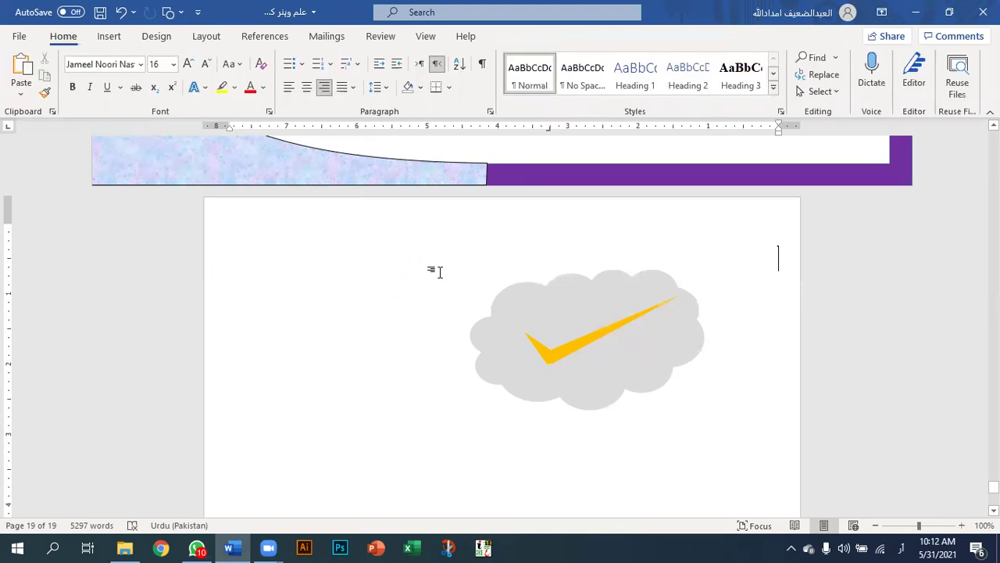
key("ctrl+s")
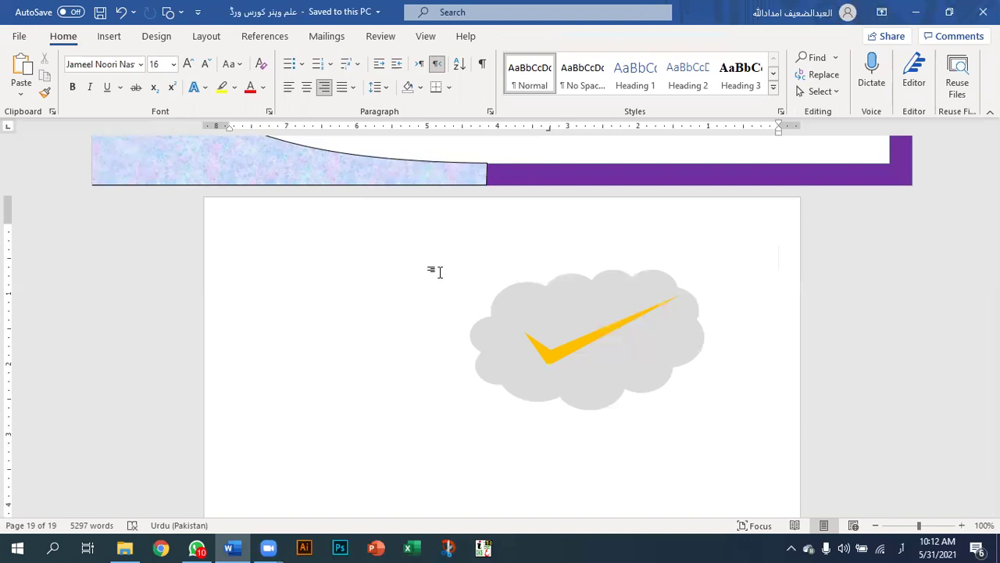
Draw a closed freeform over the sun on page 17, jagged on the left and pointed on the right, and move it beside the sun.
scroll(474, 309, "up", 15)
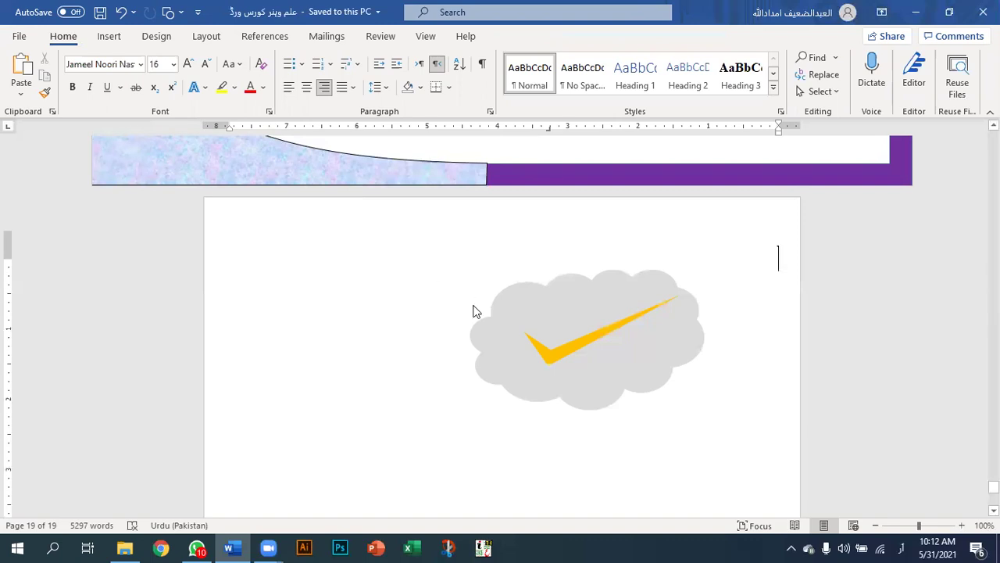
scroll(473, 305, "up", 20)
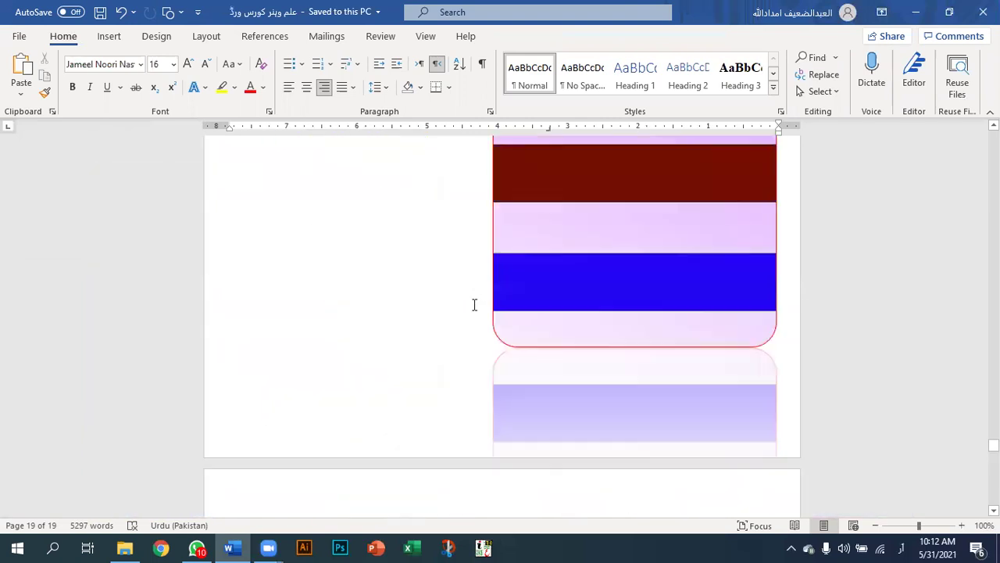
scroll(465, 332, "down", 10)
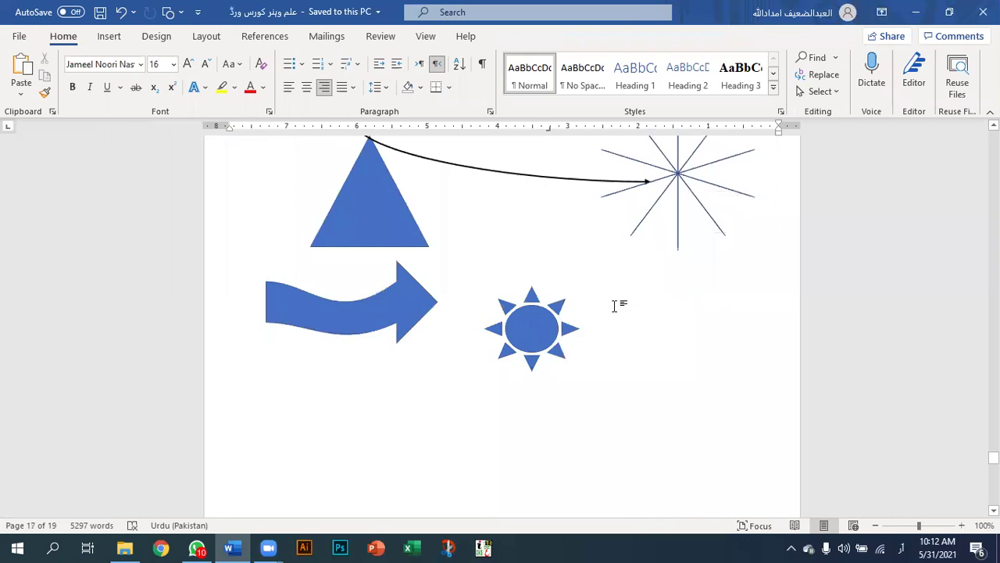
left_click(181, 13)
left_click(169, 68)
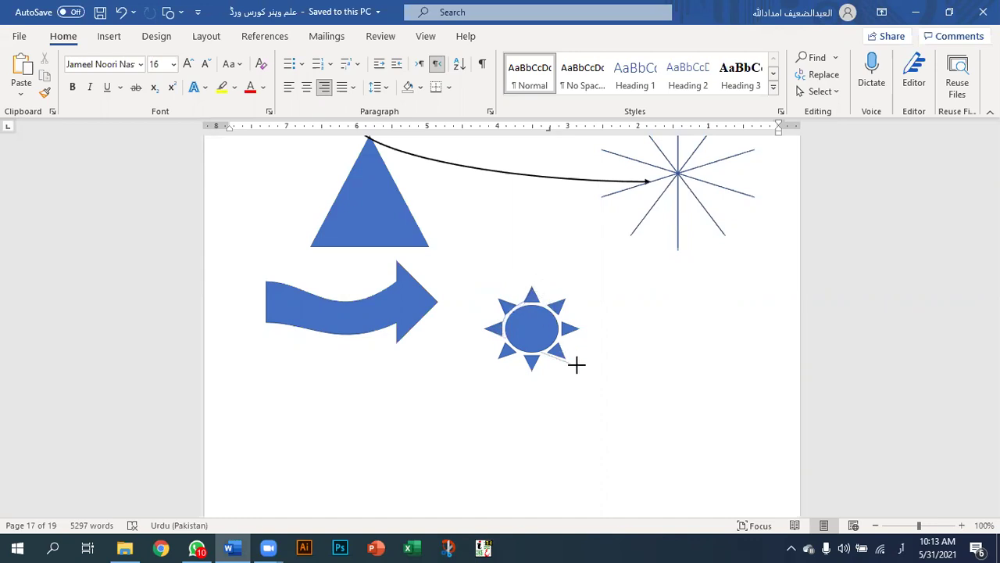
left_click(532, 372)
left_click(651, 301)
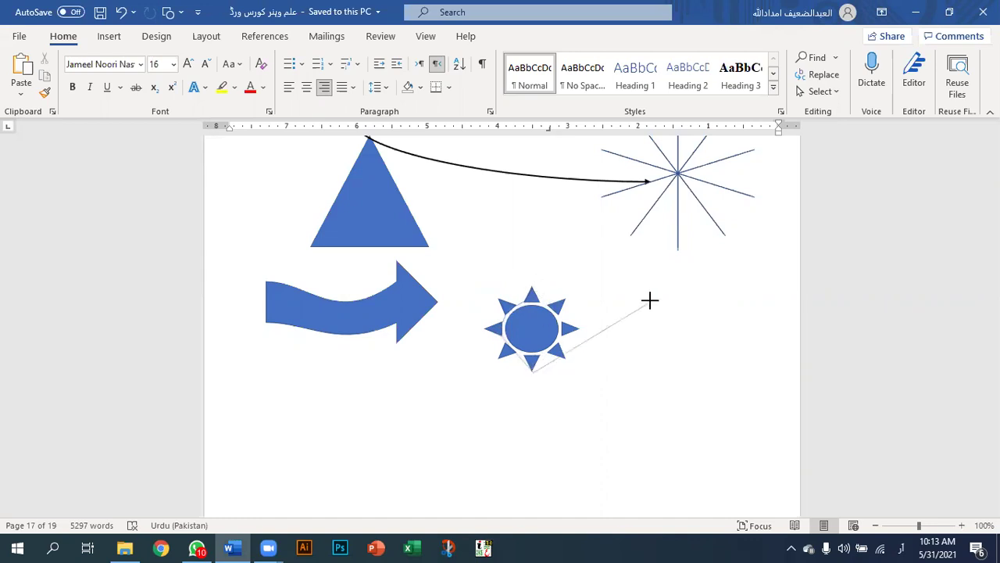
double_click(532, 290)
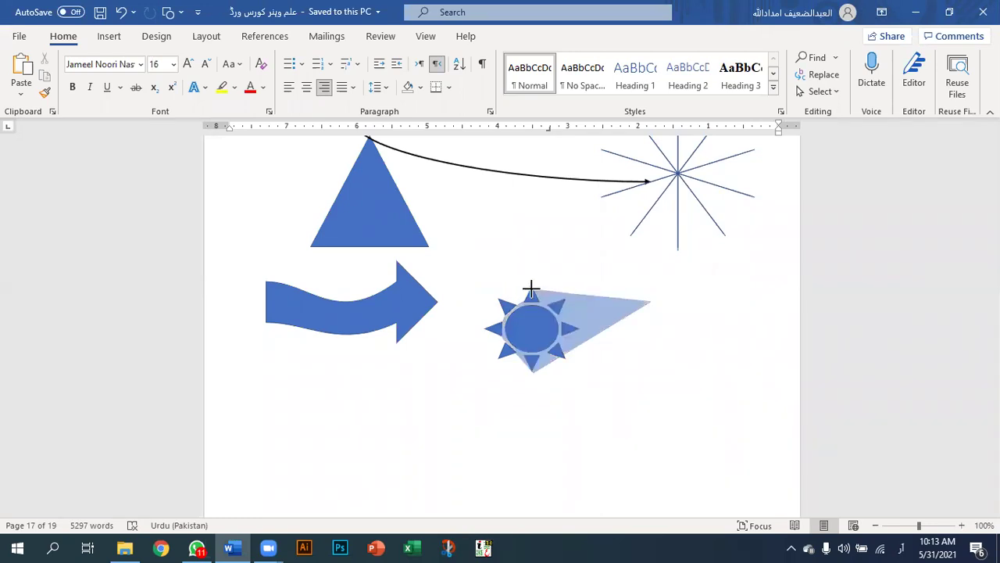
left_click_drag(552, 337, 676, 379)
left_click(655, 301)
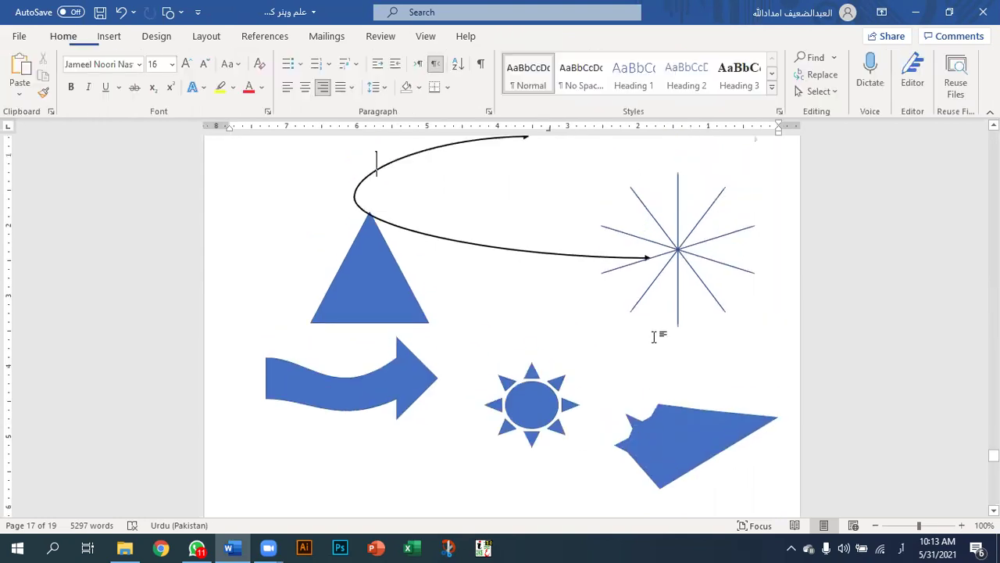
Draw a closed dart-shaped freeform with three jagged left points, about 4.81 inches wide and 2.22 inches high, below the cloud on page 19.
scroll(640, 413, "down", 10)
scroll(552, 415, "down", 15)
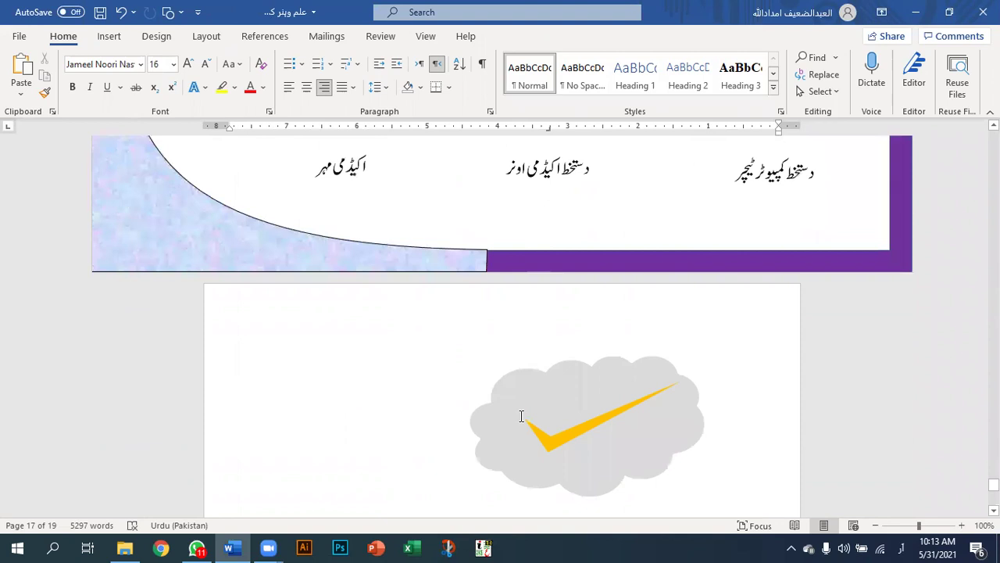
scroll(717, 291, "up", 5)
scroll(718, 288, "down", 3)
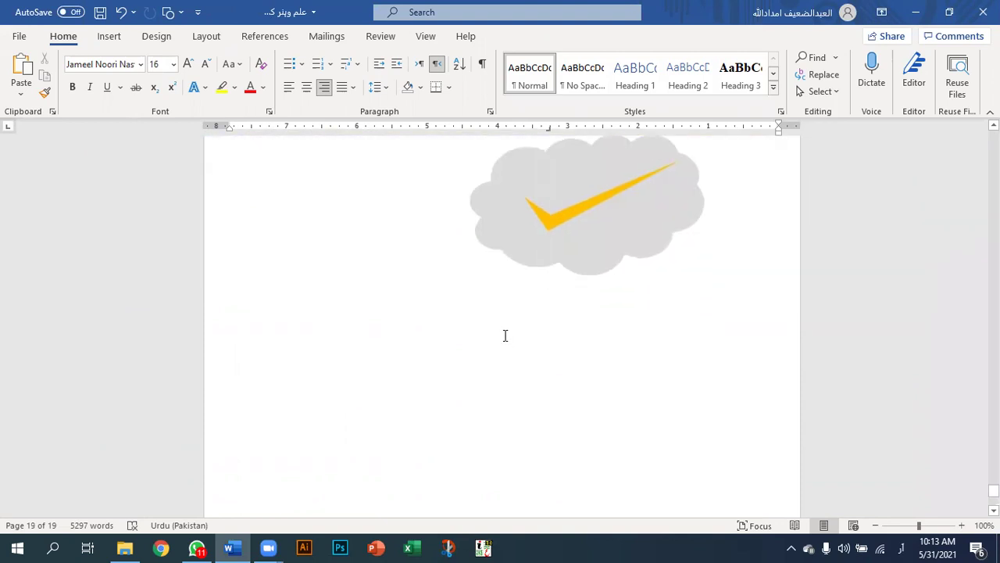
left_click(181, 11)
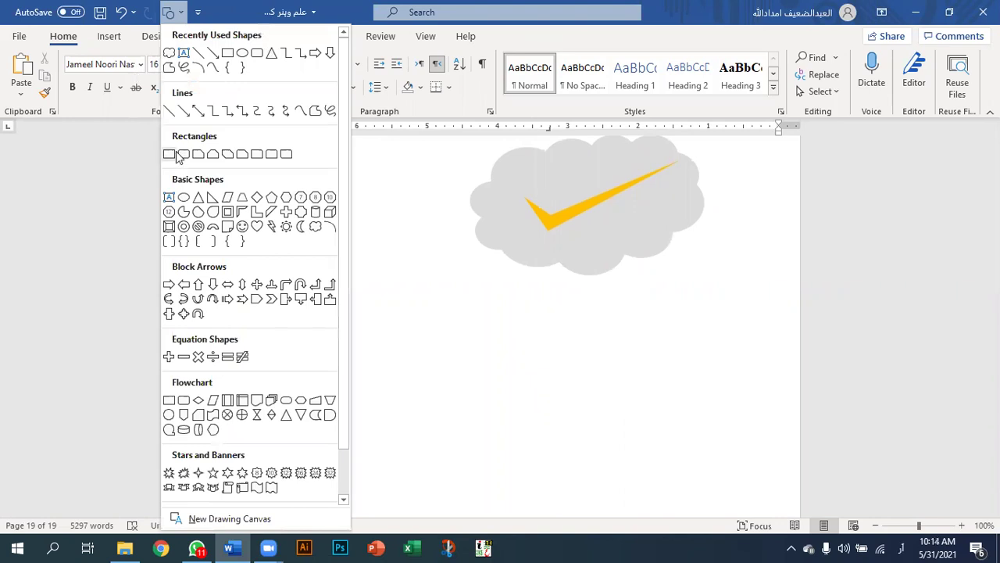
left_click(169, 68)
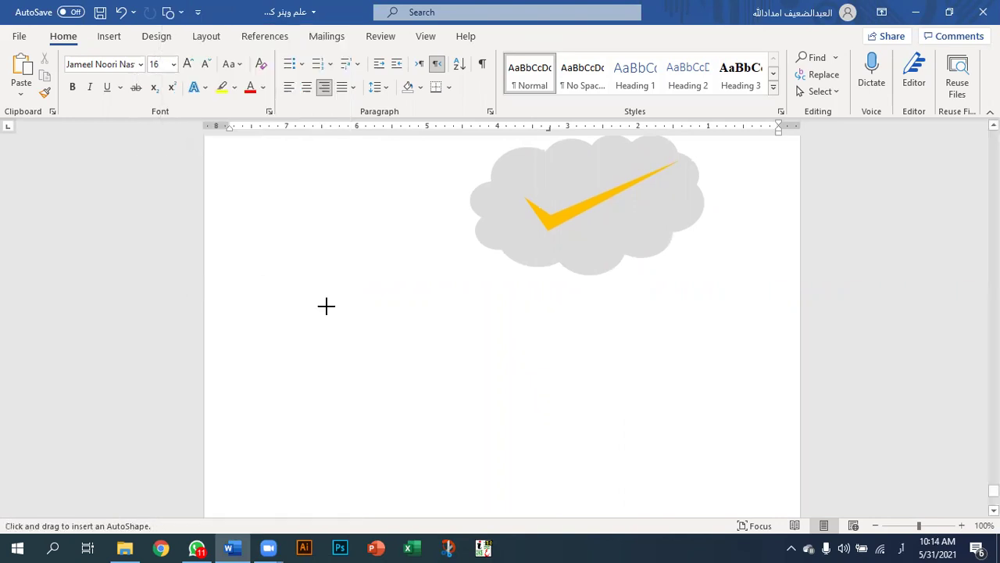
mouse_move(406, 268)
left_mouse_down()
mouse_move(351, 268)
mouse_move(327, 245)
left_mouse_up()
left_click(328, 245)
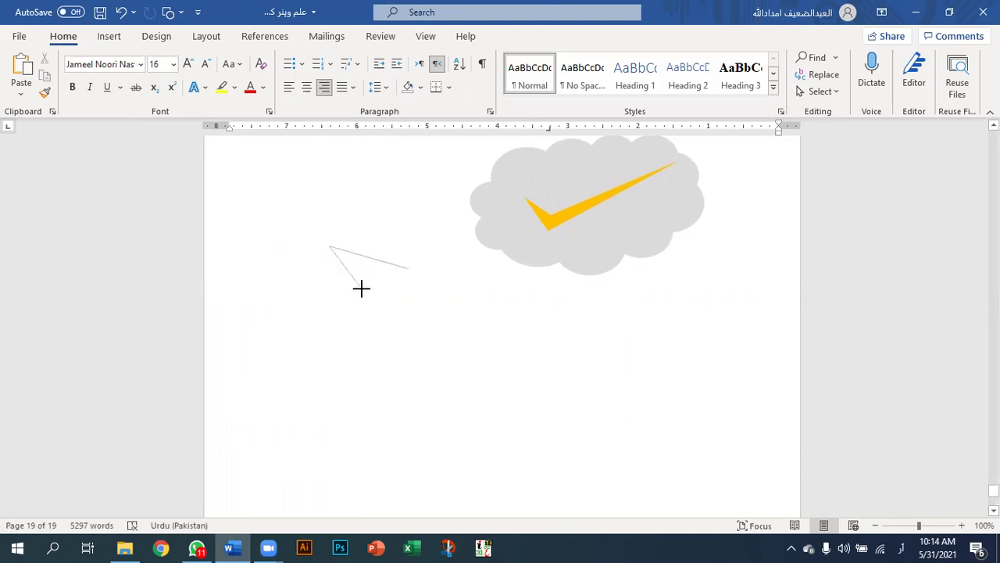
left_click(319, 318)
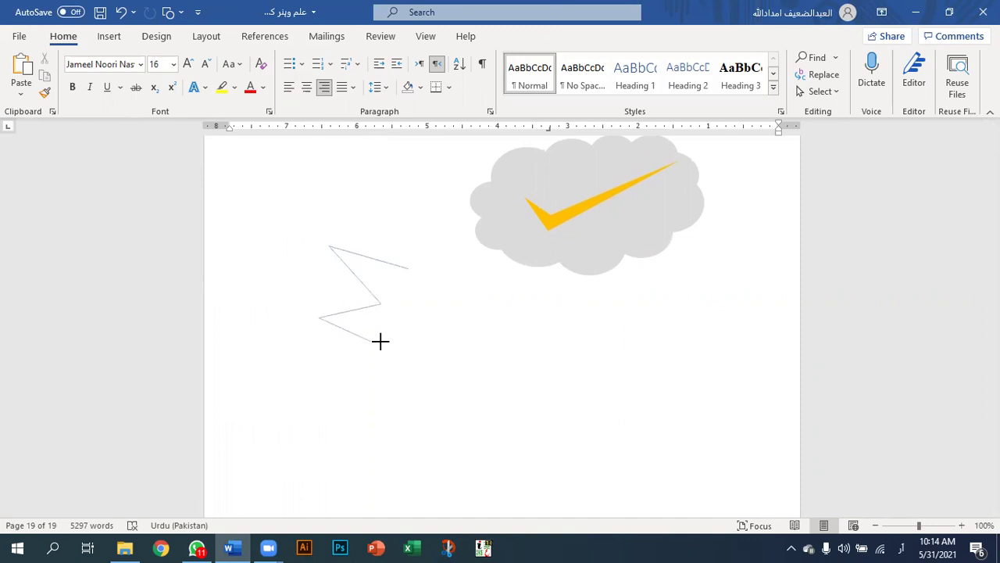
left_click(383, 342)
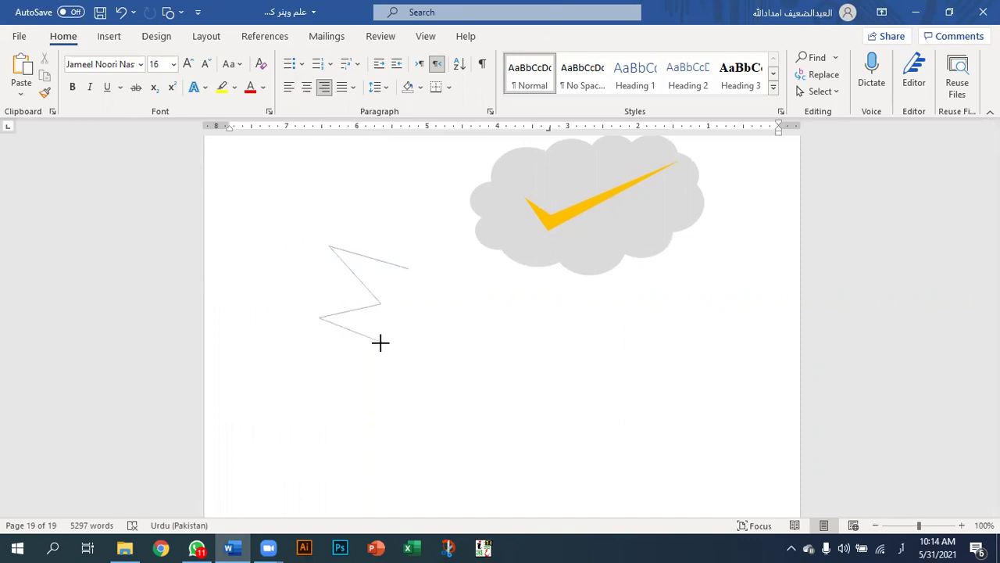
left_click(320, 388)
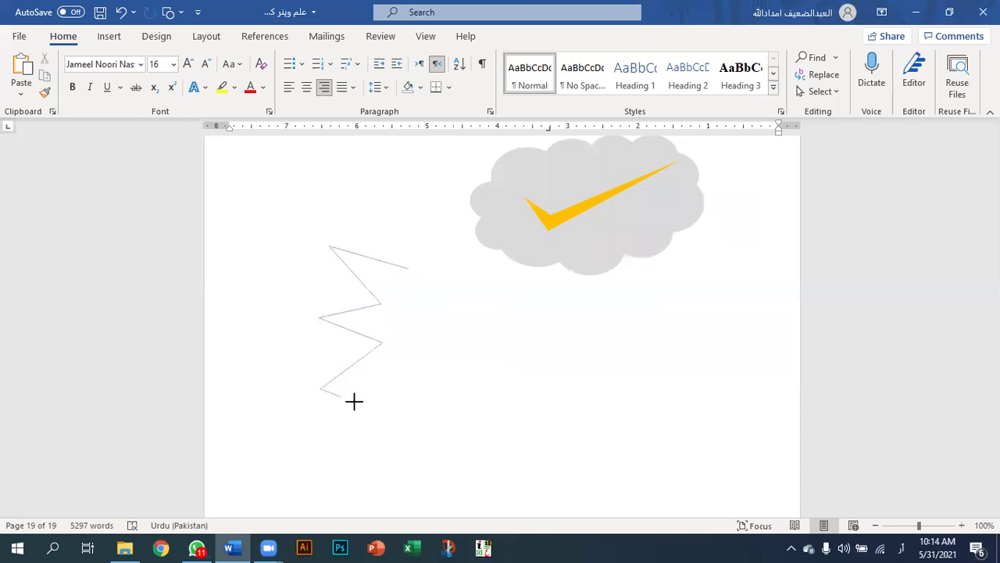
left_click(396, 401)
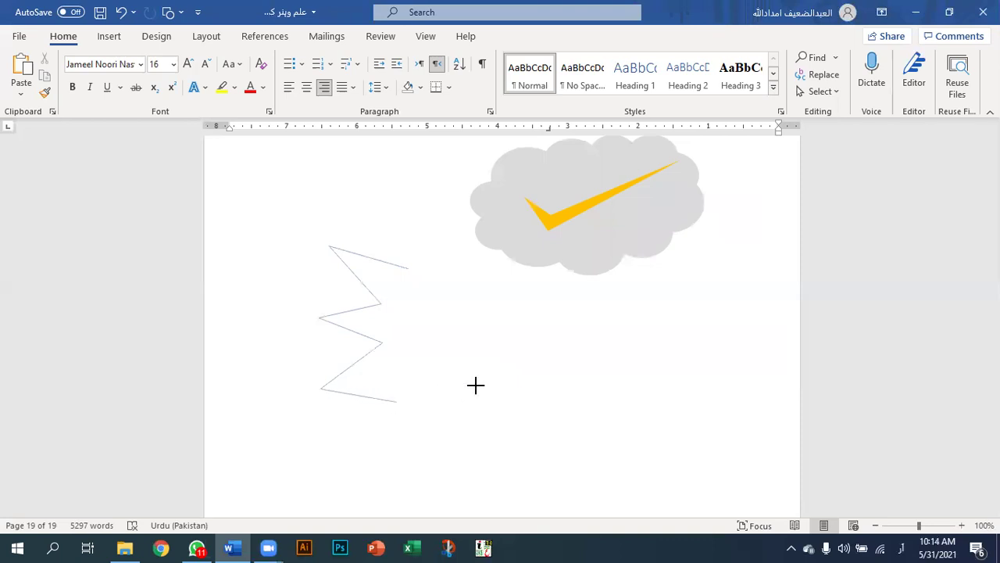
left_click(655, 292)
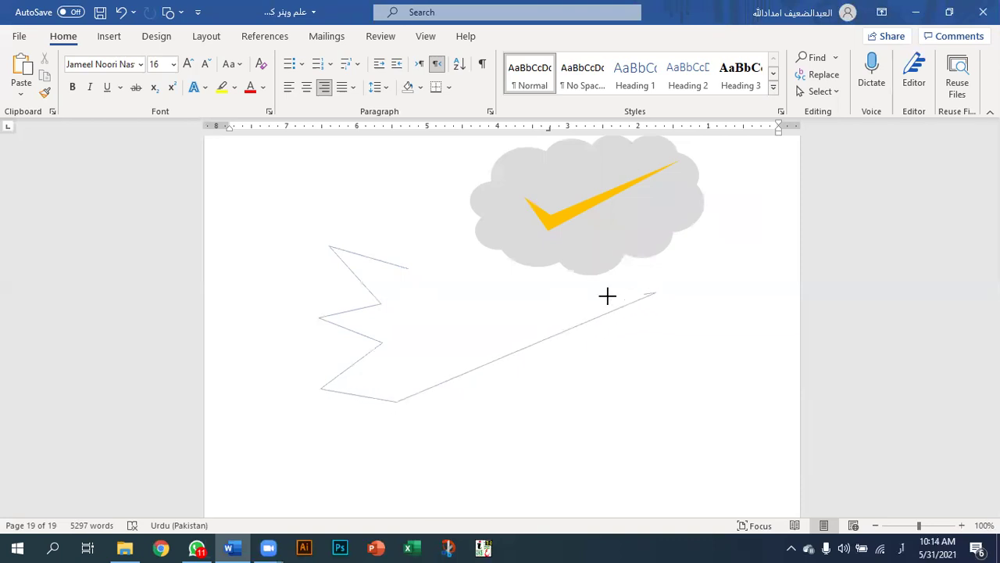
left_click(405, 268)
Shrink the dart-shaped freeform to about 1.27 inches wide and 0.78 inches high and place it over the cloud's right edge.
left_click_drag(469, 321, 464, 373)
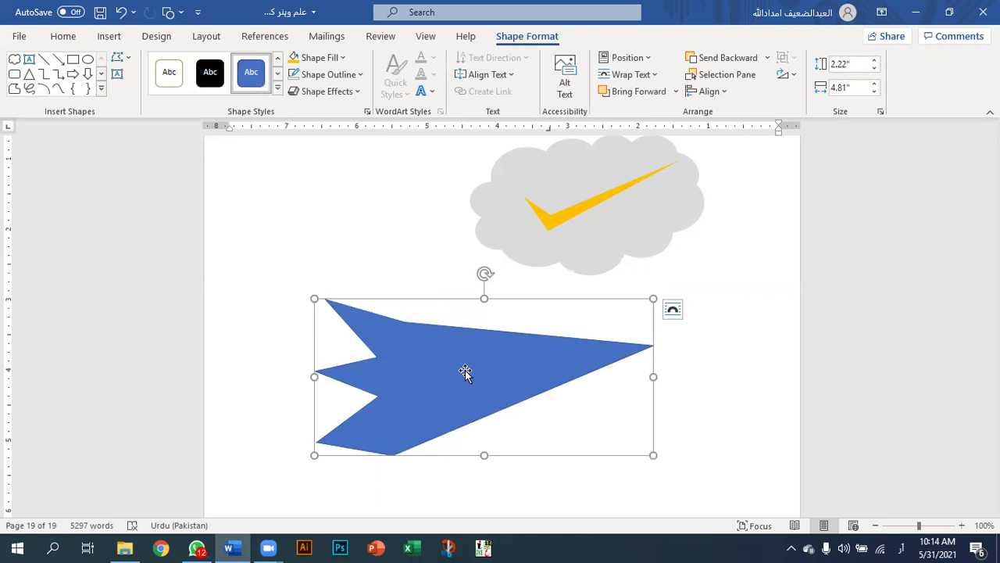
left_click_drag(464, 357, 597, 237)
left_click_drag(493, 251, 429, 341)
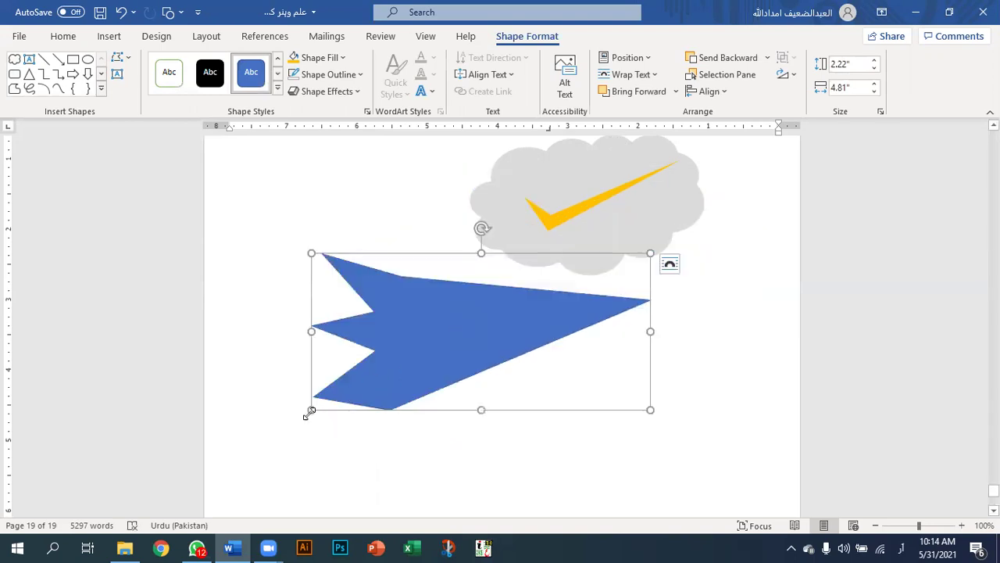
left_click_drag(309, 411, 704, 236)
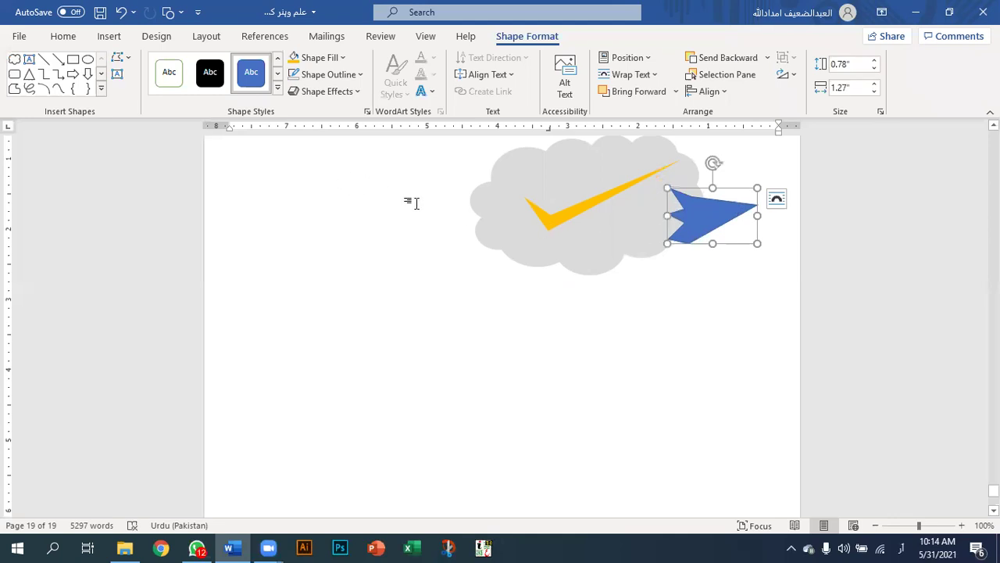
Fill the small dart-shaped freeform with orange and remove its outline.
left_click(294, 61)
left_click(334, 74)
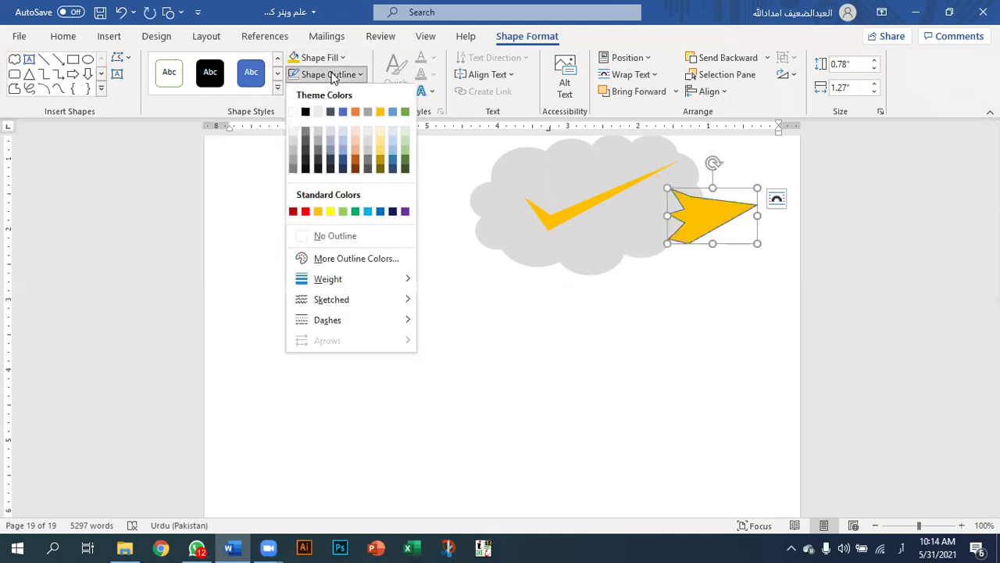
left_click(294, 78)
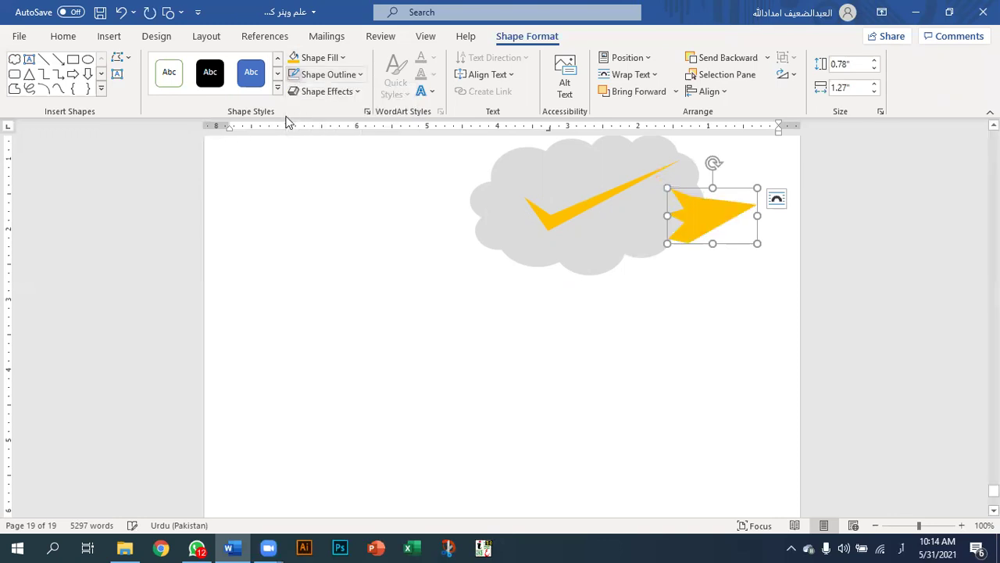
Draw a bevel shape about 1.97 inches wide and 2.05 inches high in the empty area beside the cloud on page 19.
left_click(356, 240)
scroll(399, 282, "down", 2)
scroll(399, 282, "up", 2)
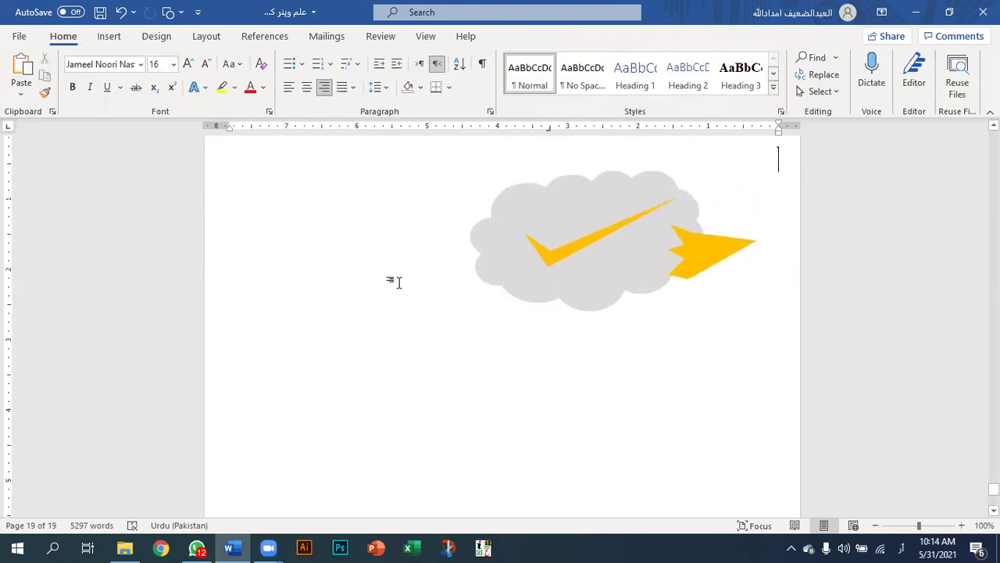
left_click(179, 12)
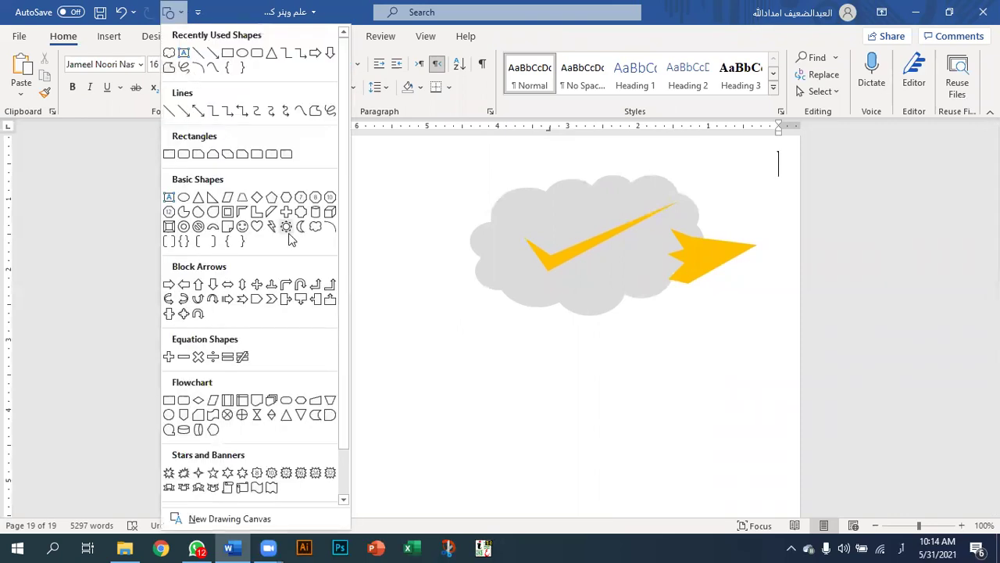
left_click(177, 228)
mouse_move(328, 282)
left_mouse_down()
mouse_move(483, 436)
mouse_move(468, 423)
left_mouse_up()
mouse_move(393, 328)
left_mouse_down()
mouse_move(371, 229)
mouse_move(384, 290)
left_mouse_up()
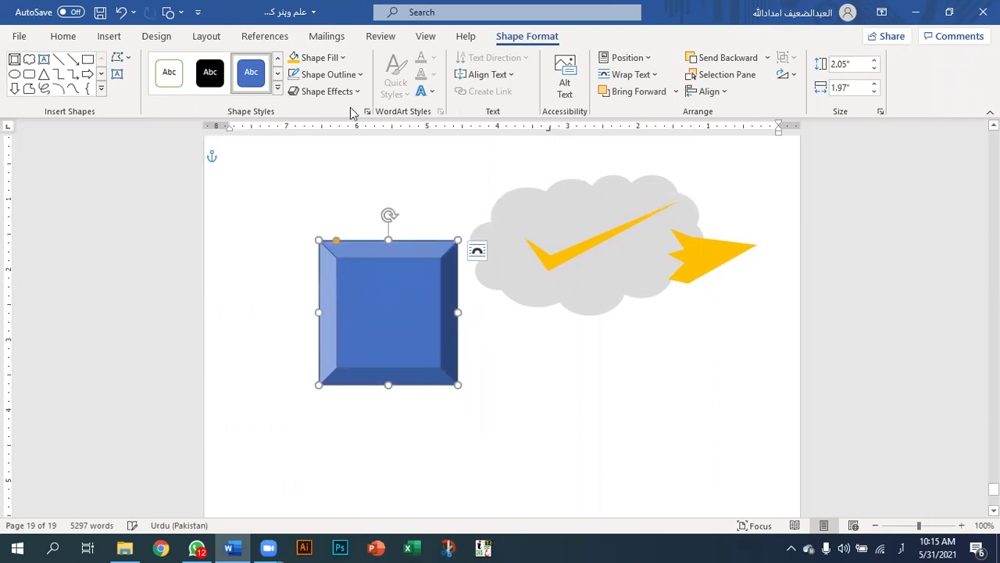
Fill the bevel shape with standard red and move it a little lower on the page.
left_click(343, 58)
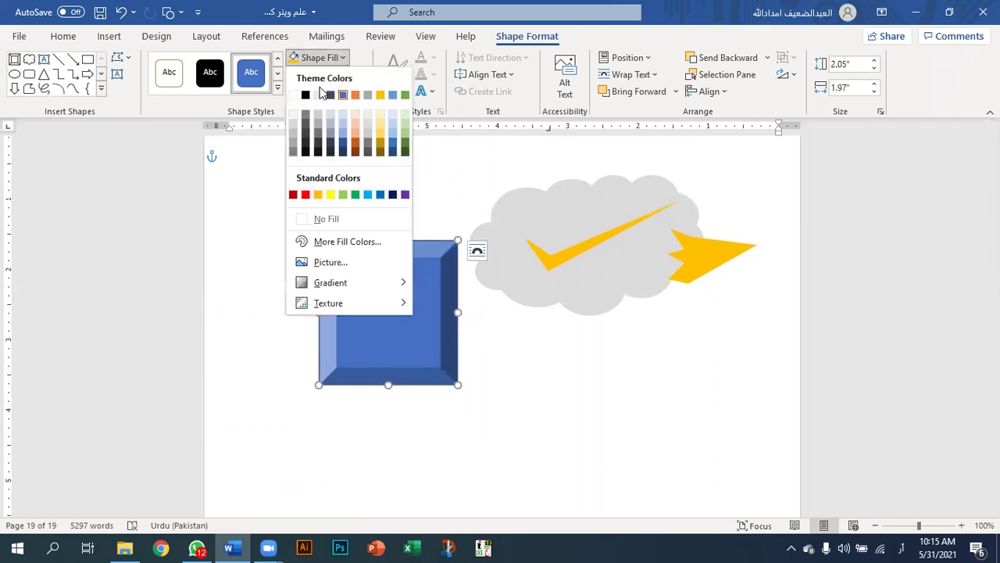
left_click(304, 194)
left_click_drag(414, 312, 410, 363)
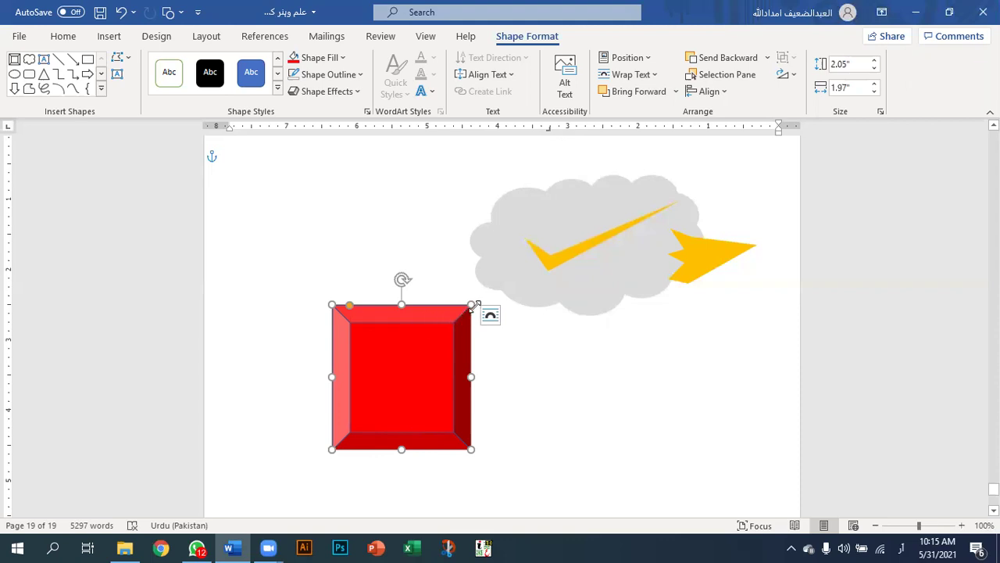
Resize the red bevel to about 1.68 inches wide and 1.5 inches high and move it over the cloud's right part.
left_click_drag(472, 303, 504, 303)
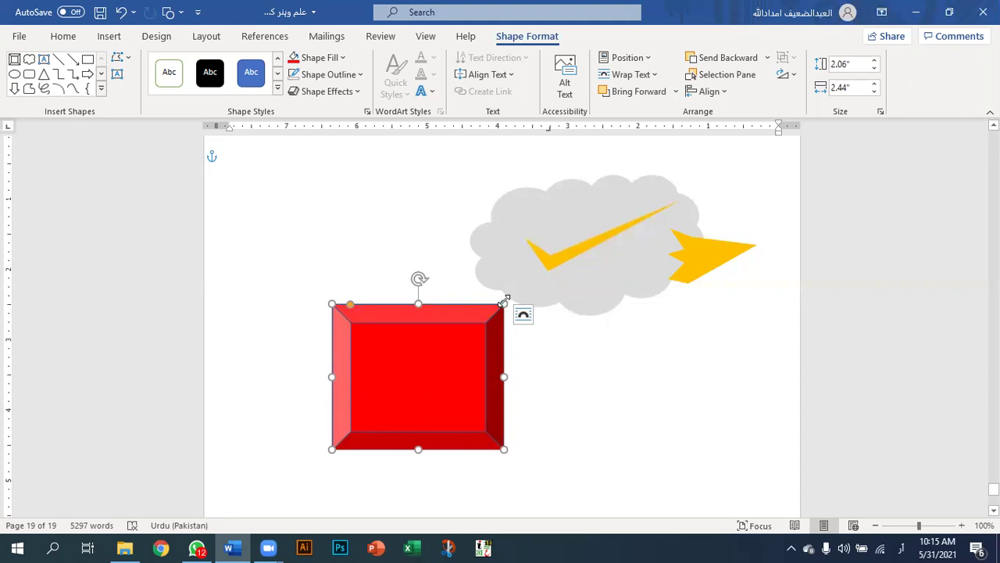
left_click_drag(504, 303, 450, 342)
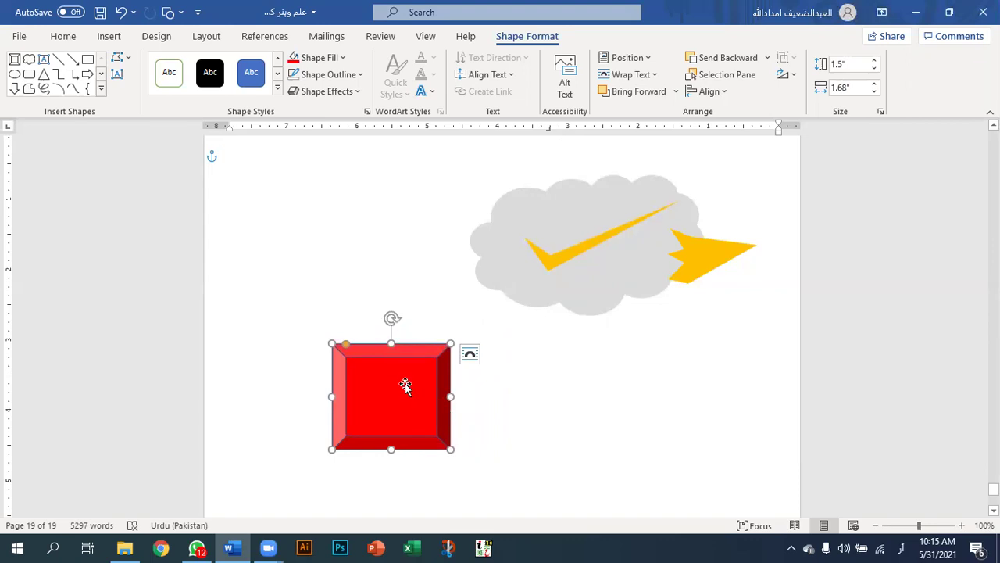
left_click_drag(405, 384, 683, 184)
left_click(304, 248)
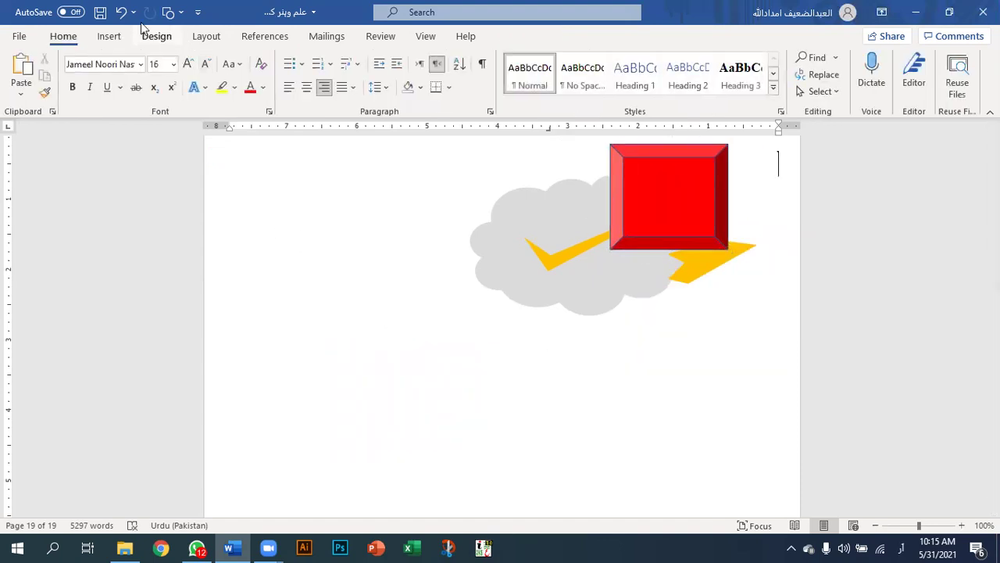
Draw a plus sign equation shape about 1.42 inches wide and 1.48 inches high below the cloud's left side, and make its arms very thin.
left_click(174, 13)
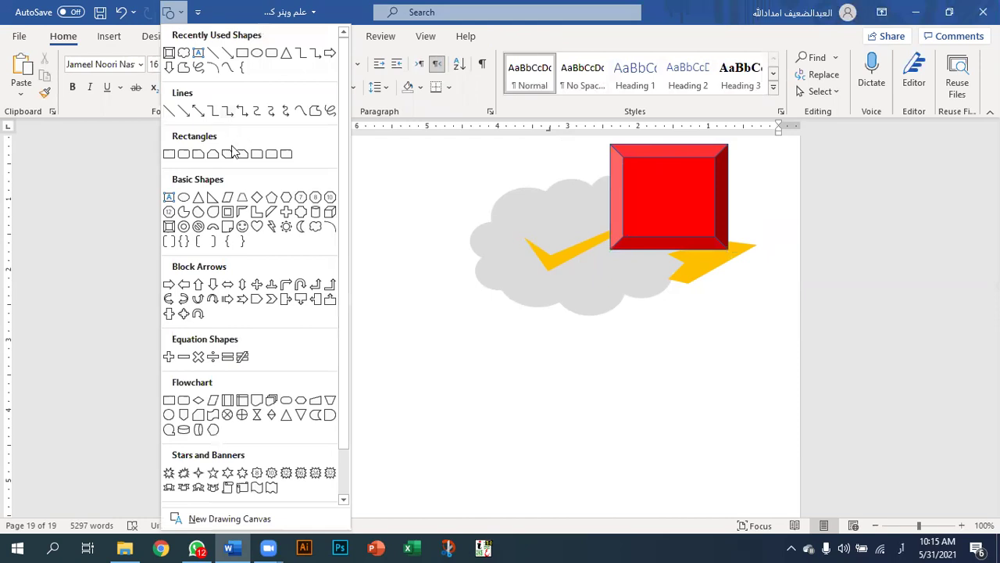
scroll(256, 340, "down", 1)
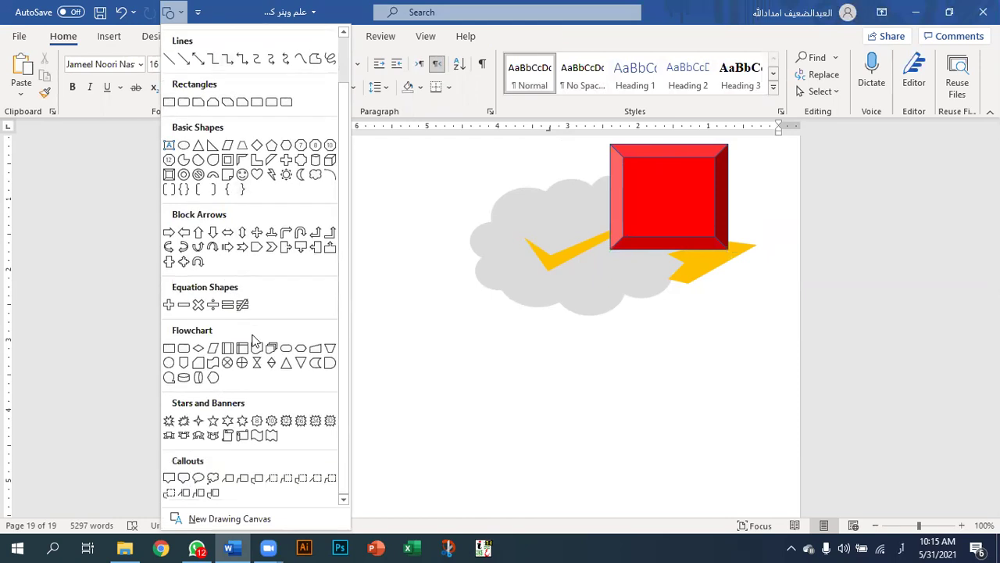
left_click(168, 306)
left_click_drag(344, 328, 432, 420)
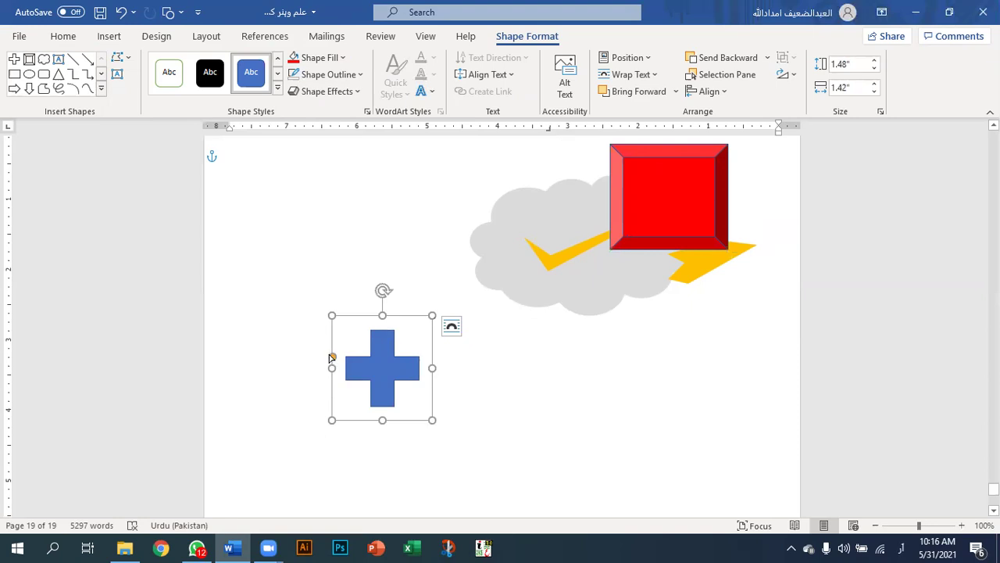
mouse_move(333, 357)
left_mouse_down()
mouse_move(321, 353)
mouse_move(333, 368)
left_mouse_up()
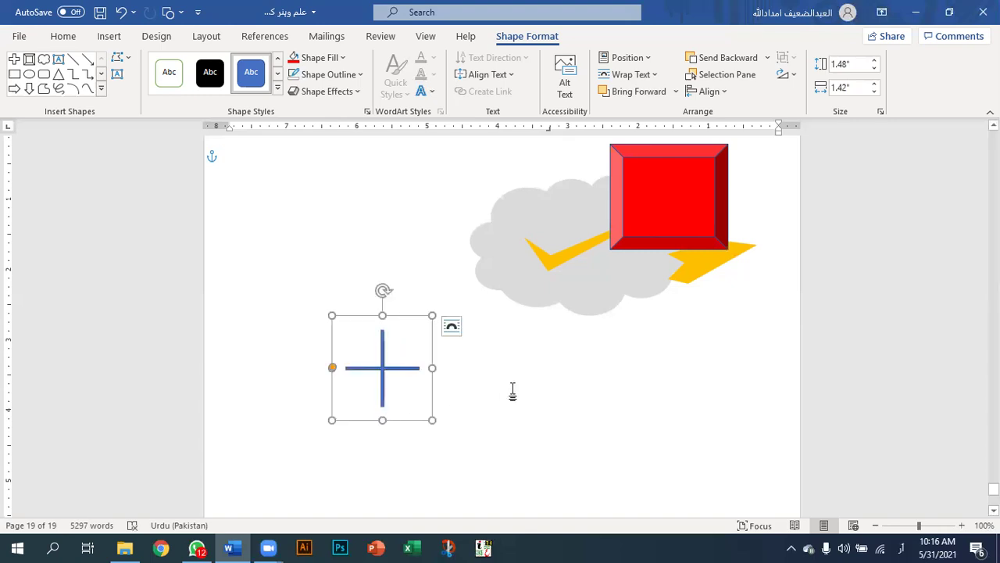
Fill the thin plus sign with black and move it directly below the cloud.
left_click(334, 58)
left_click(306, 94)
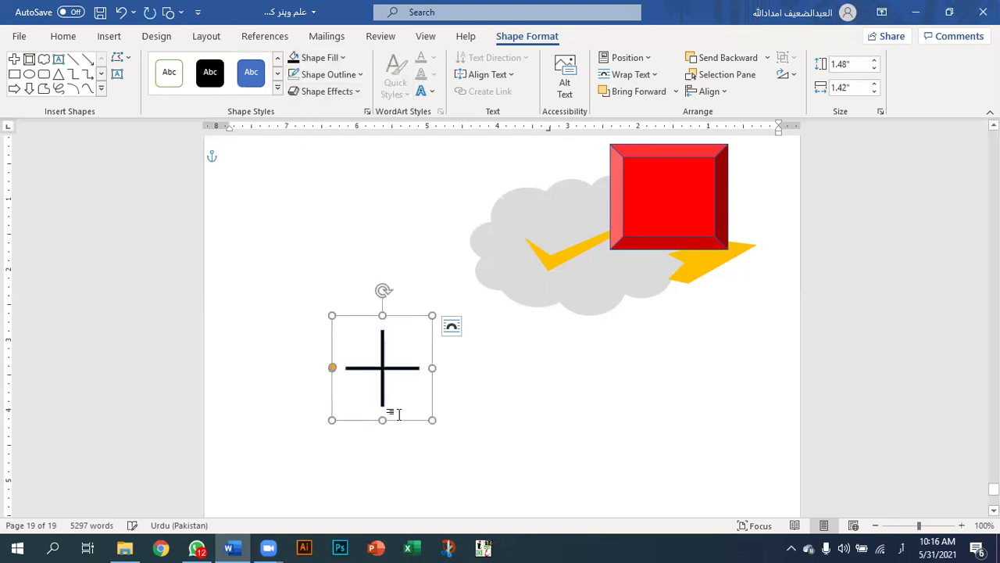
left_click_drag(430, 391, 602, 416)
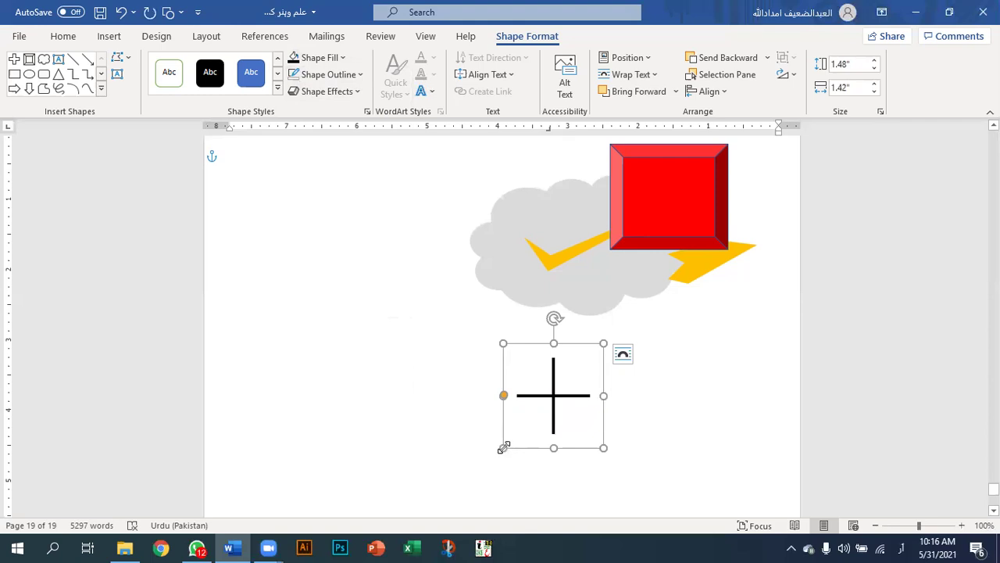
Shrink the plus sign to about 0.4 inches wide and 0.58 inches high and place it just below the orange dart.
left_click_drag(505, 439, 540, 417)
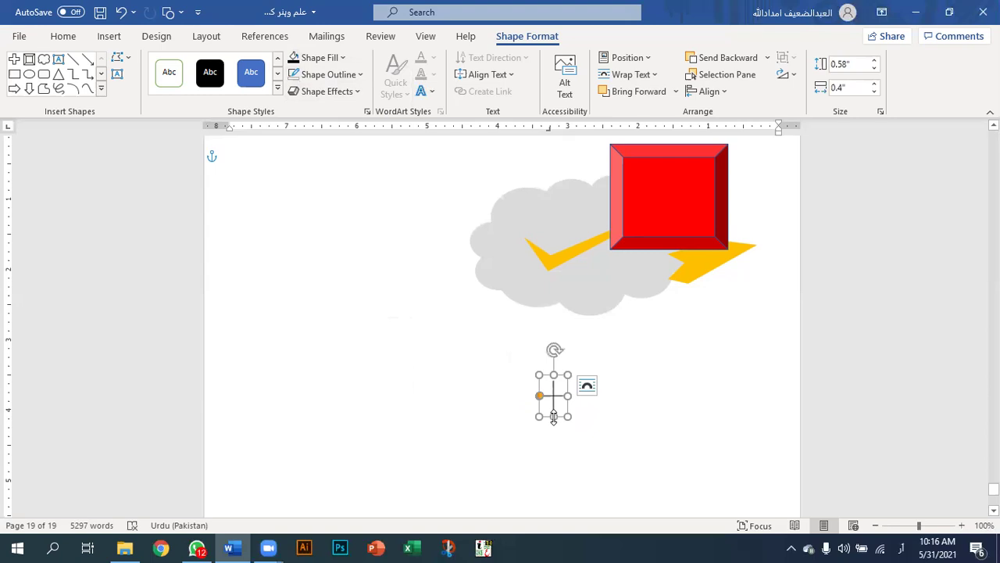
left_click_drag(551, 415, 726, 340)
left_click(621, 381)
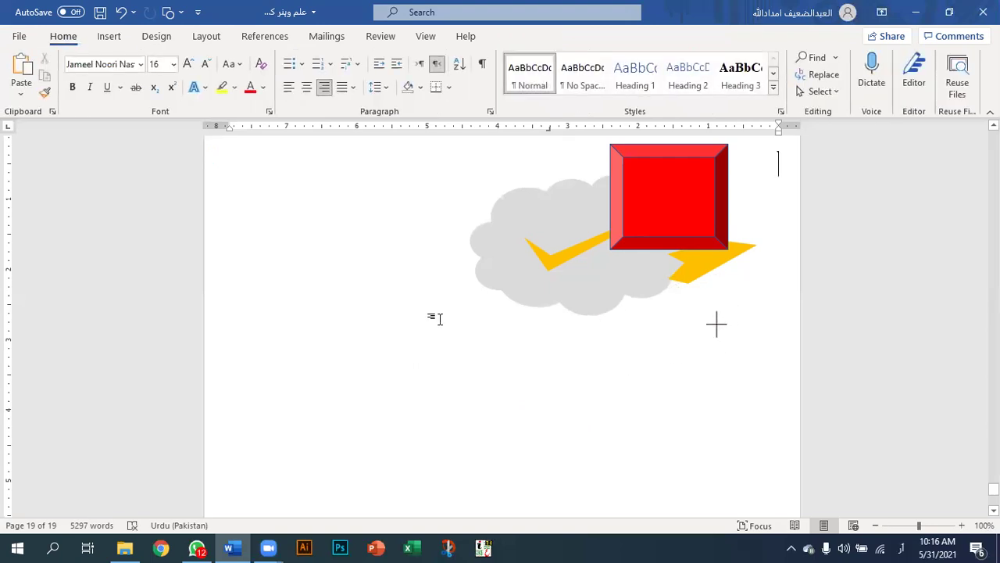
triple_click(208, 364)
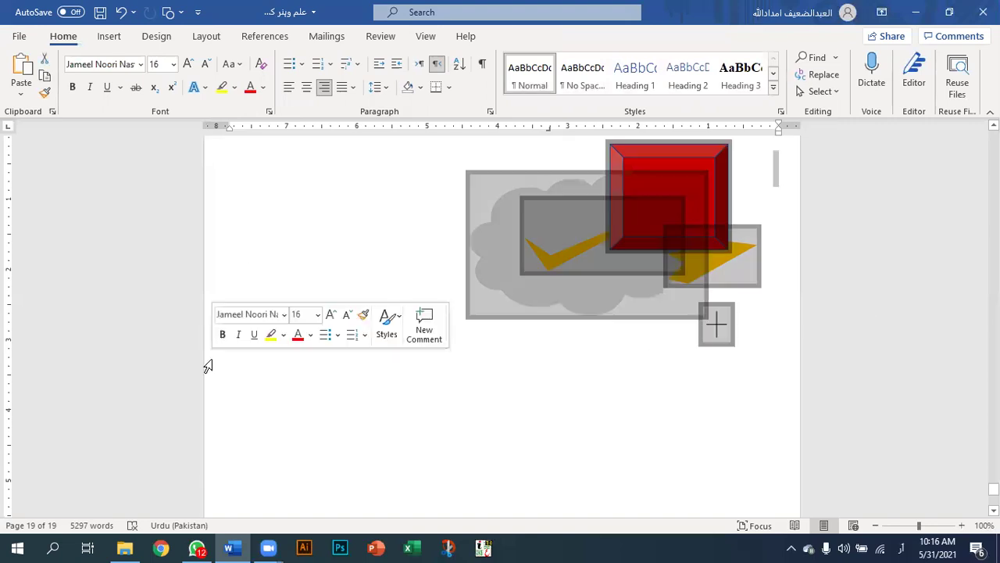
left_click(495, 403)
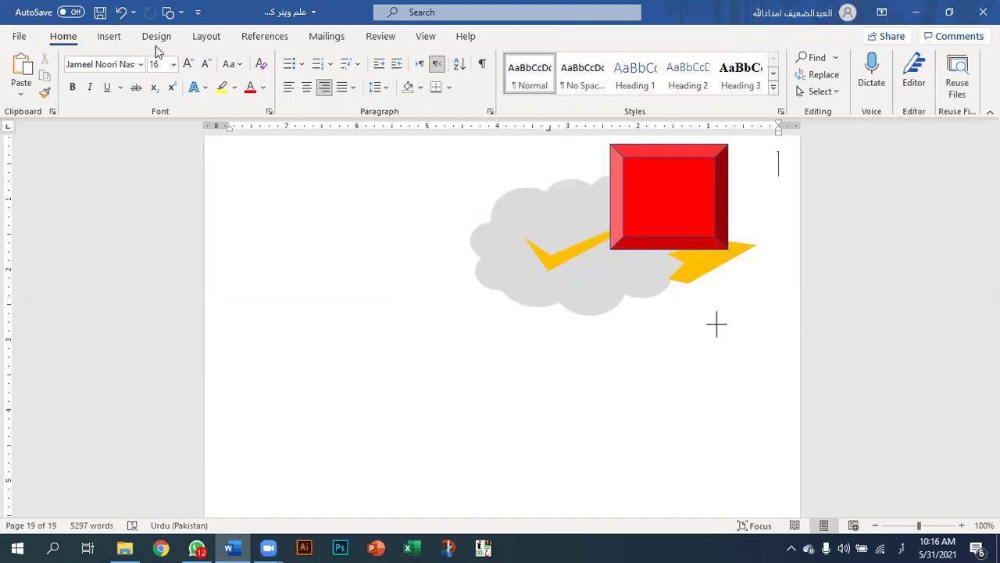
Look through the gallery of built-in equations and the symbol list.
left_click(110, 42)
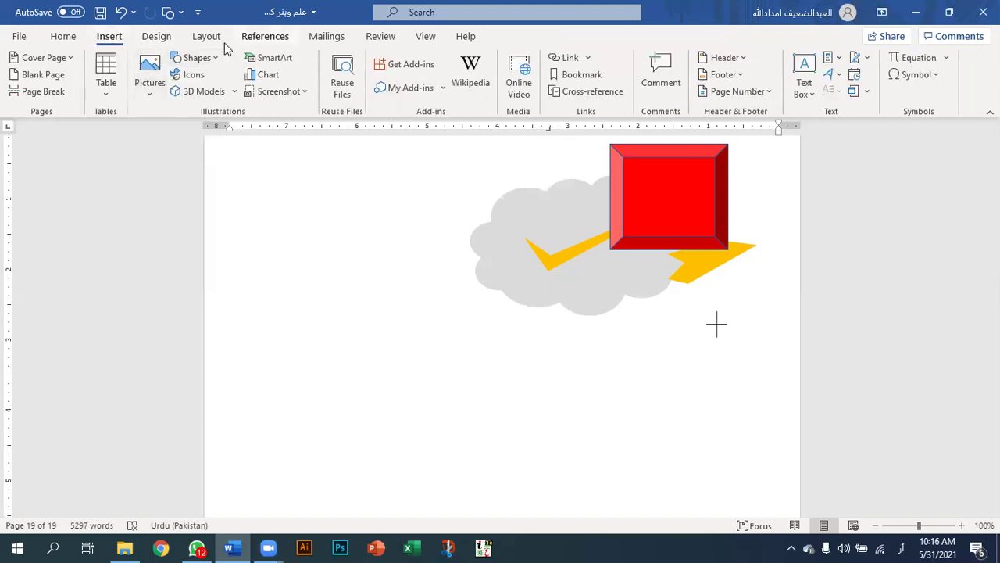
left_click(946, 58)
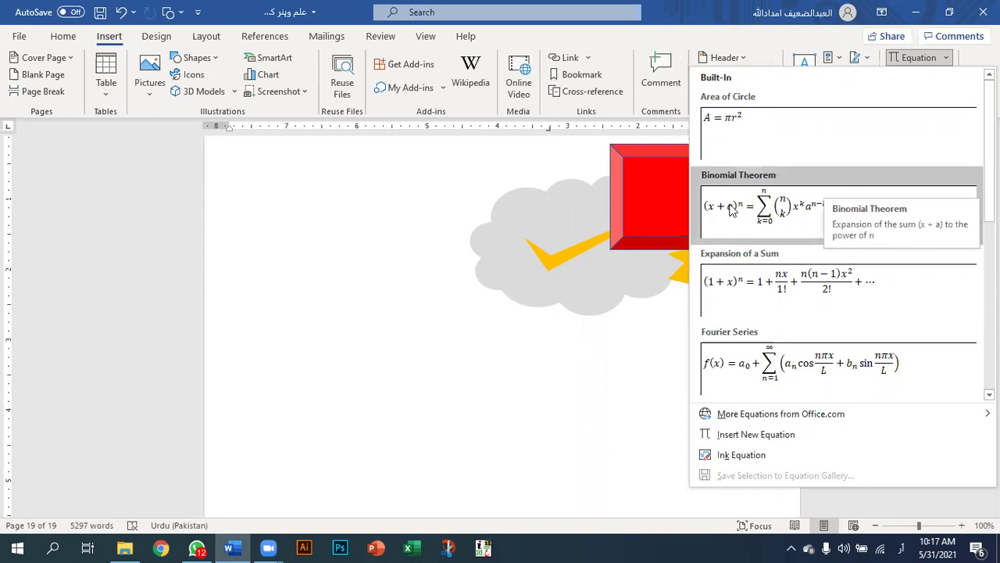
left_click(947, 58)
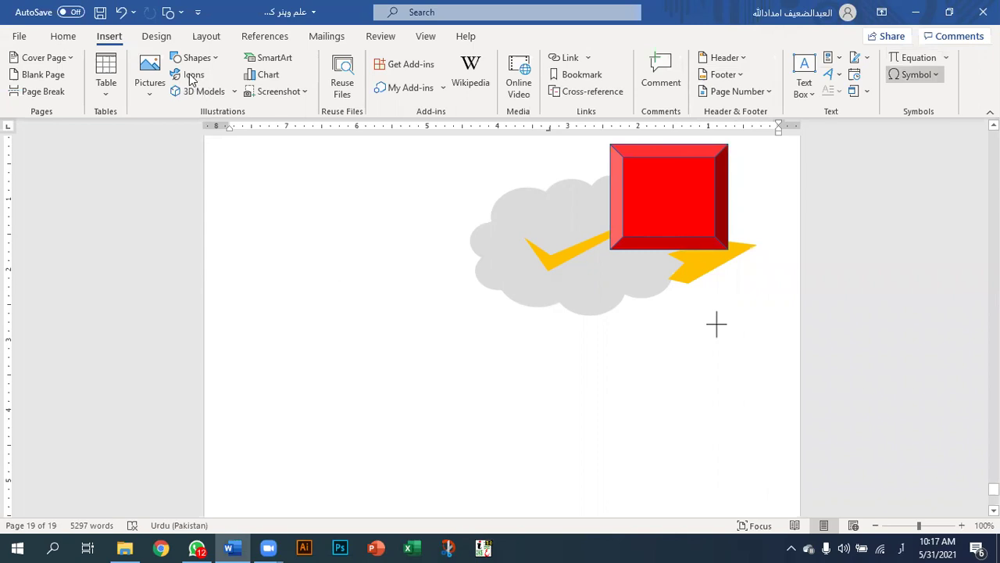
left_click(925, 74)
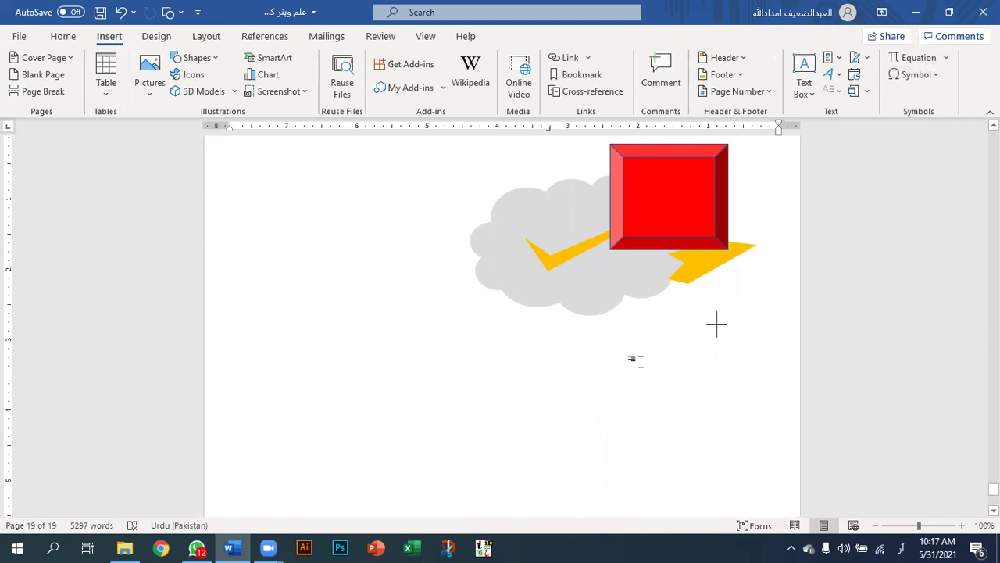
Open the stock icon library and browse its general collection of icons.
left_click(192, 77)
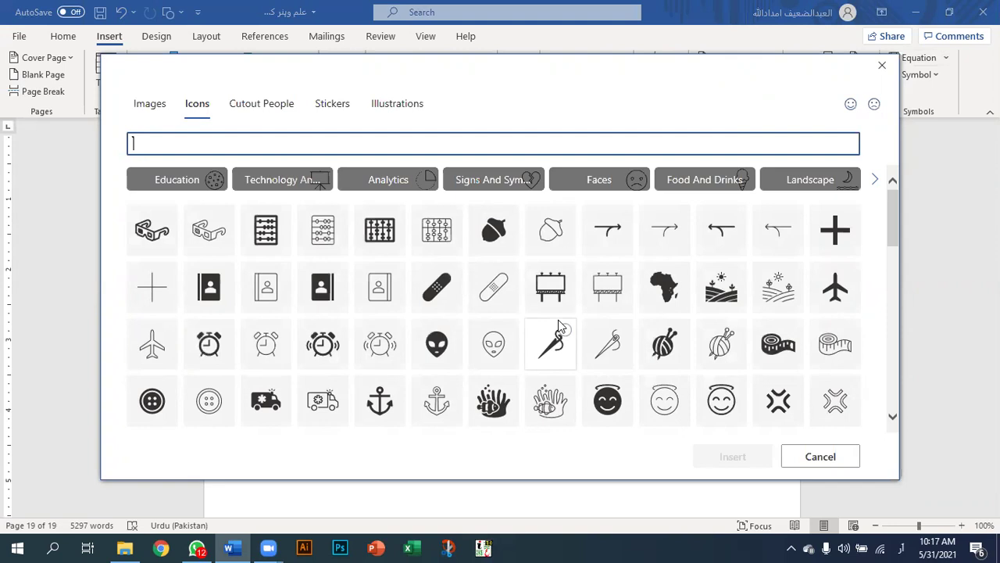
scroll(375, 270, "down", 10)
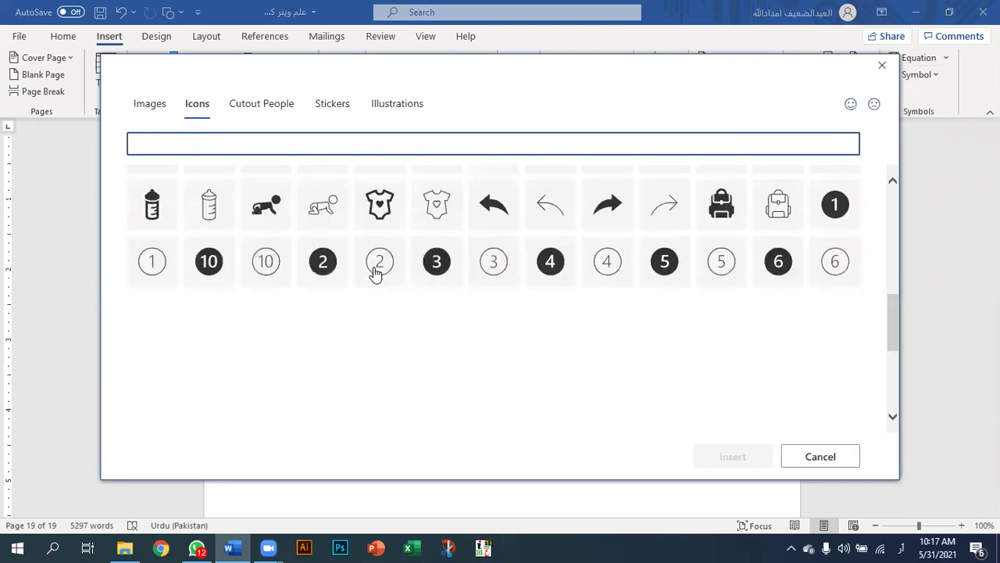
scroll(376, 275, "up", 8)
scroll(377, 281, "down", 15)
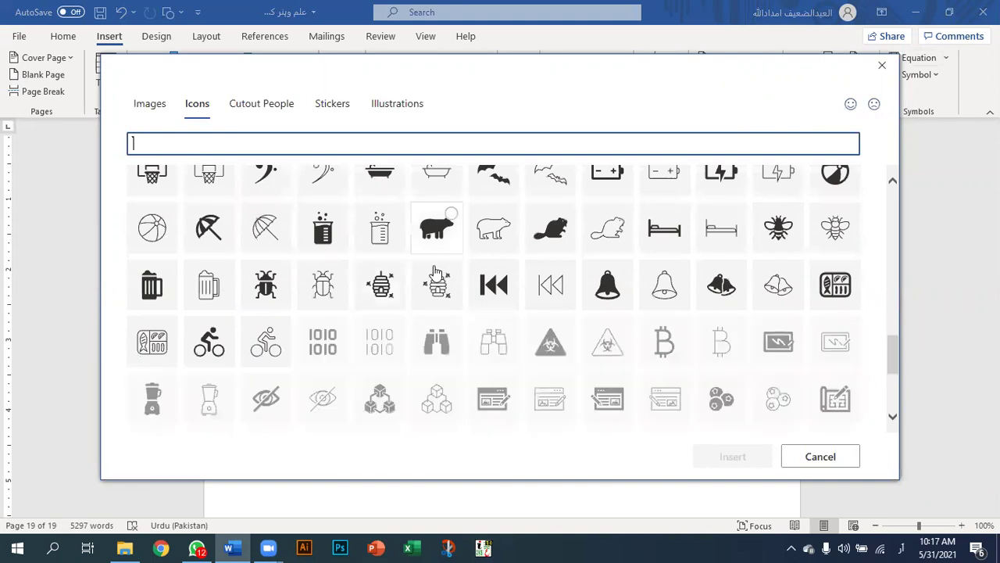
scroll(437, 273, "up", 5)
scroll(436, 296, "down", 8)
scroll(437, 297, "up", 13)
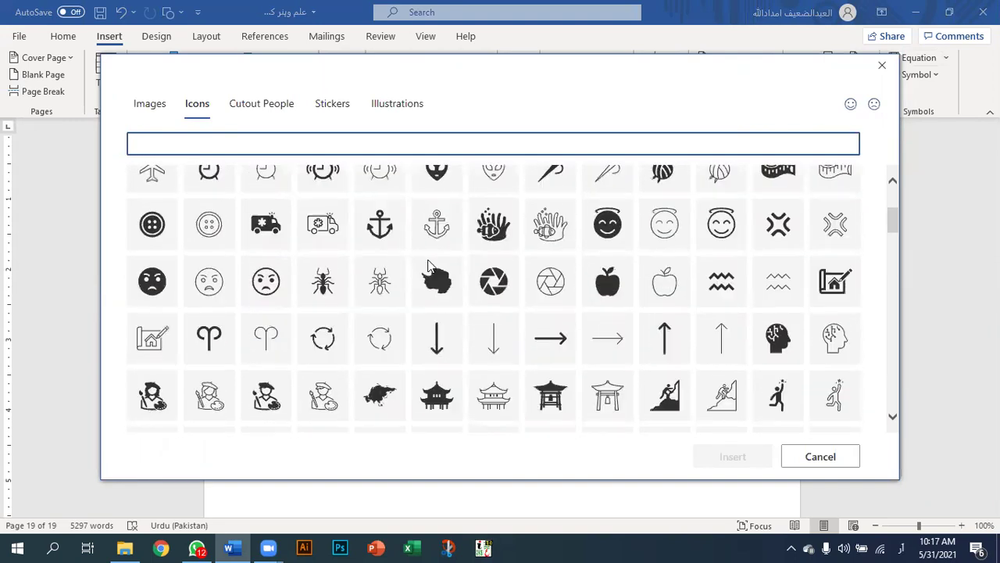
scroll(428, 264, "up", 3)
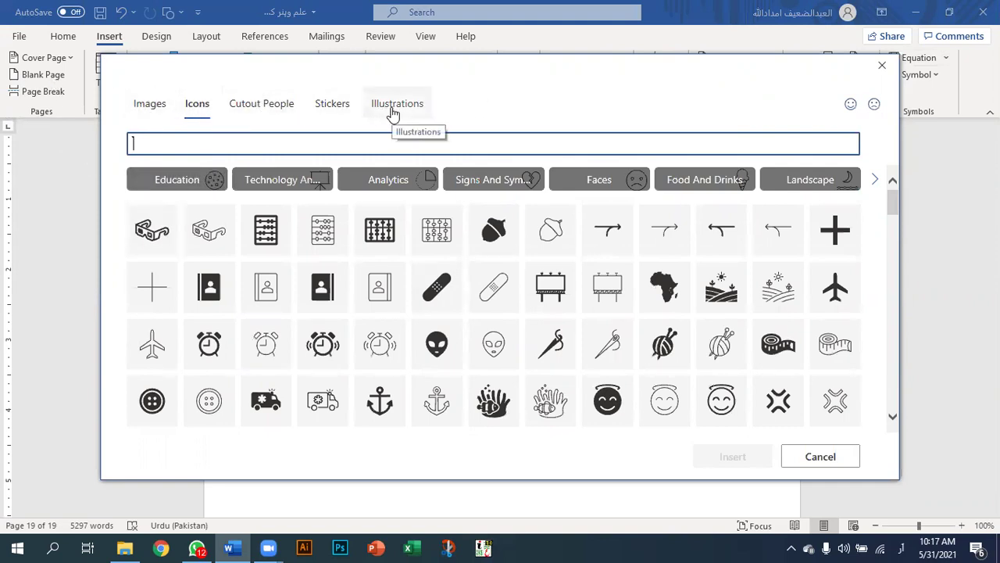
Filter the icon library to the Education category and look through its icons.
left_click(174, 180)
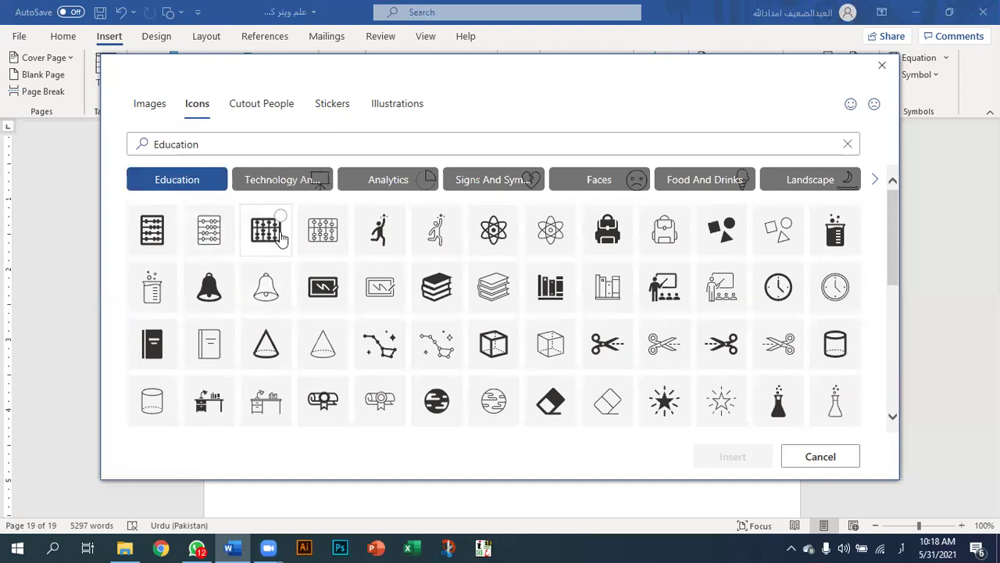
scroll(351, 332, "down", 4)
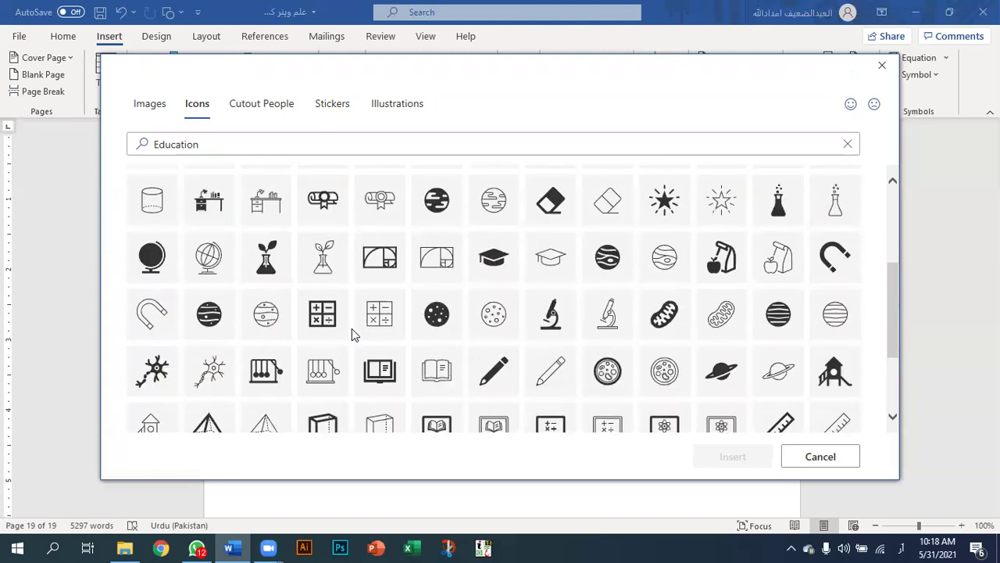
scroll(352, 332, "down", 3)
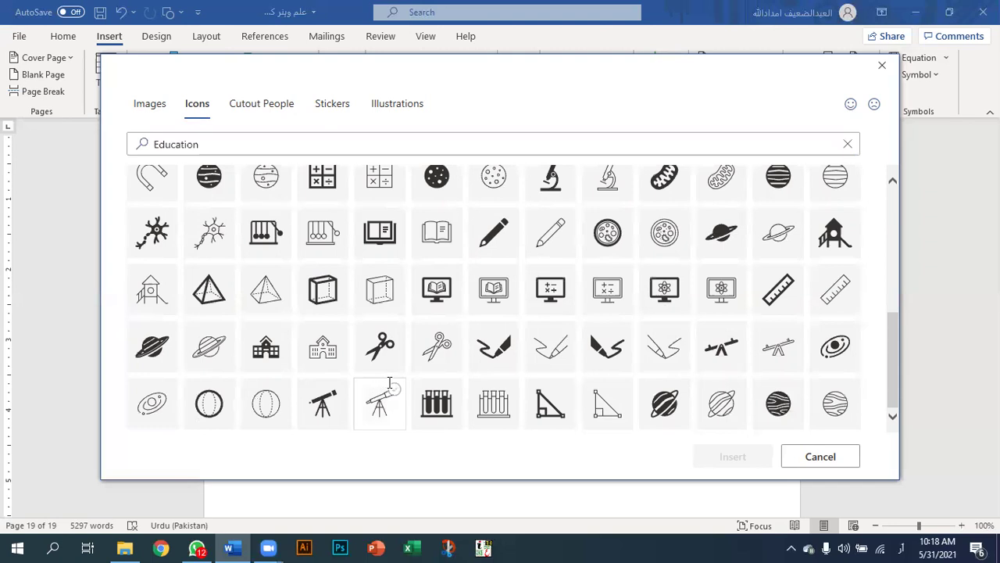
scroll(391, 385, "up", 10)
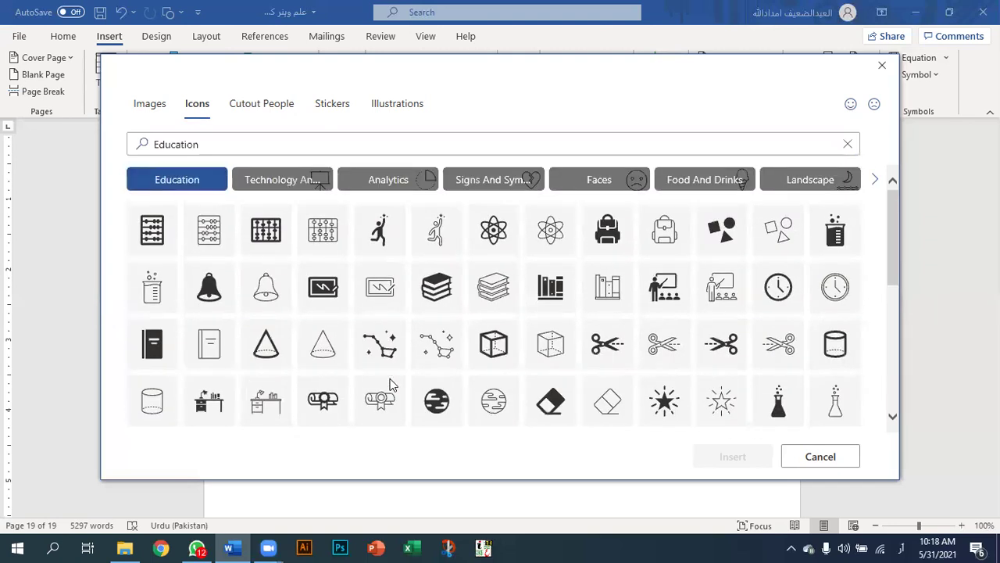
Switch the icon library to the Technology And Electronics category and look through all its icons.
left_click(279, 181)
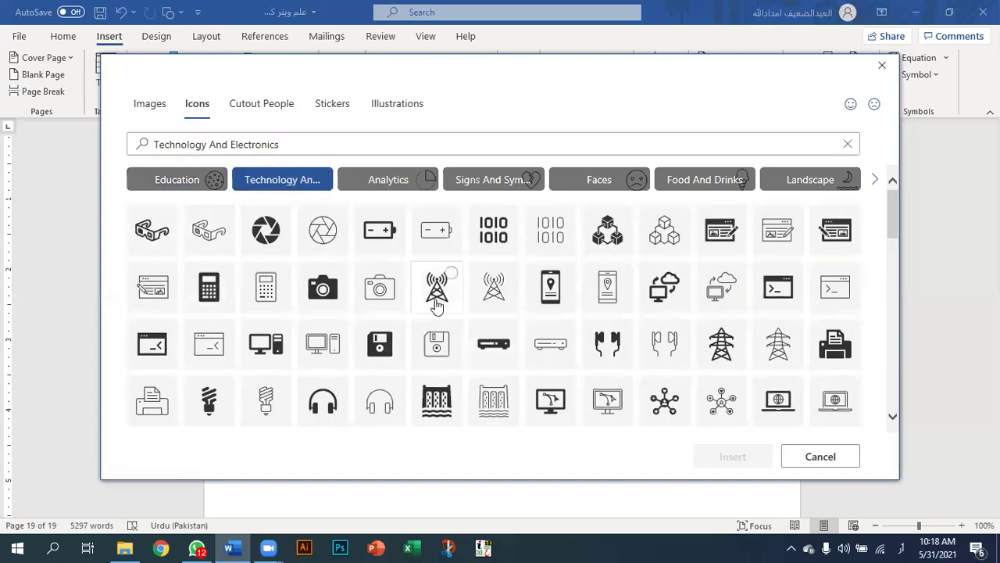
scroll(448, 300, "down", 1)
scroll(447, 301, "down", 6)
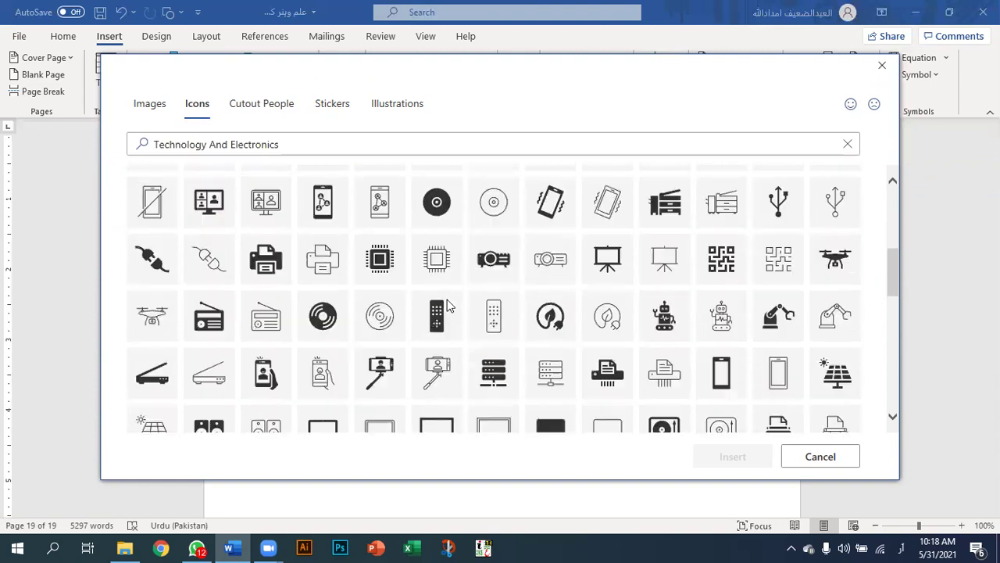
scroll(449, 307, "up", 1)
scroll(449, 306, "down", 1)
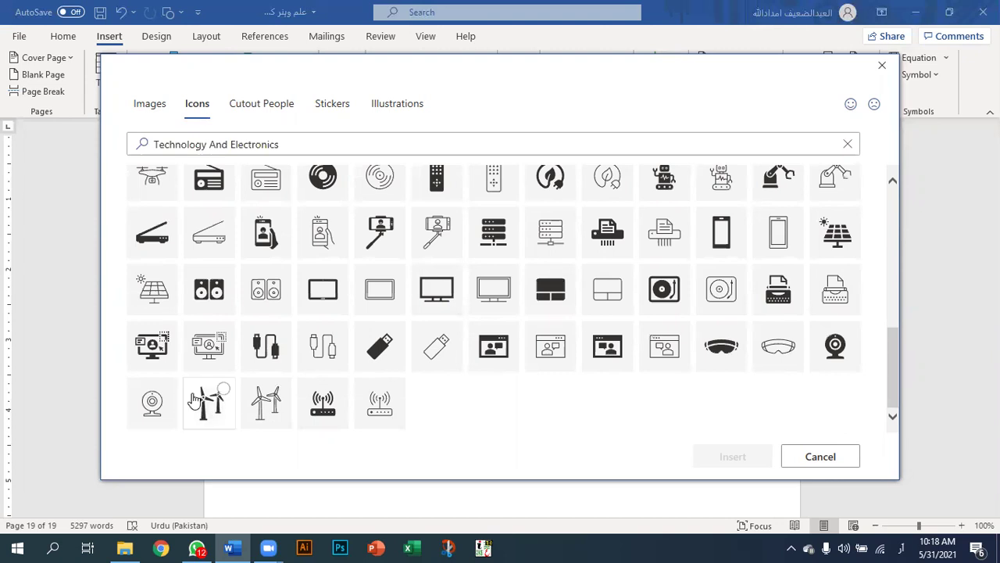
scroll(772, 229, "up", 10)
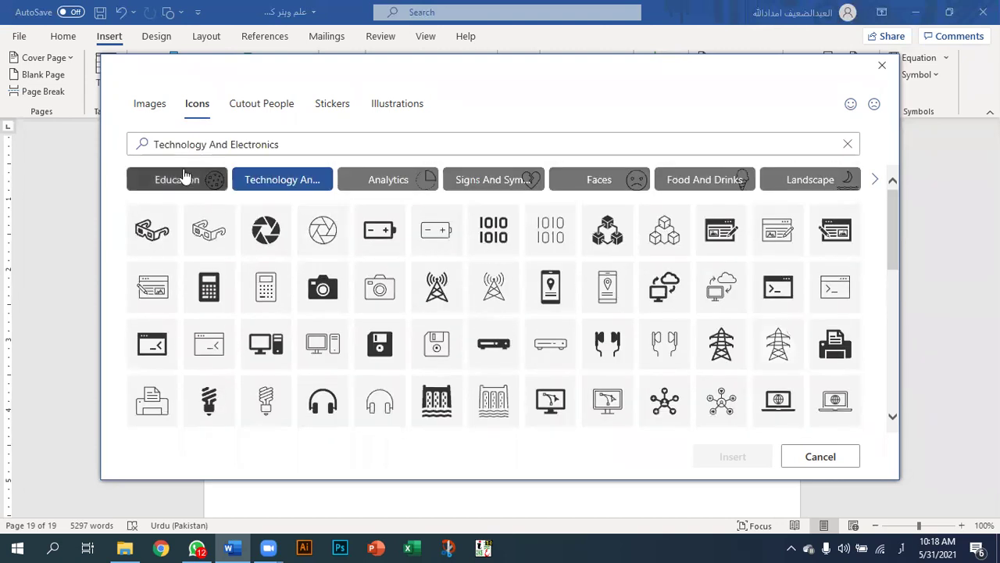
Look through the Analytics icons and insert the filled thumbs-up icon from the Signs And Symbols category.
left_click(397, 180)
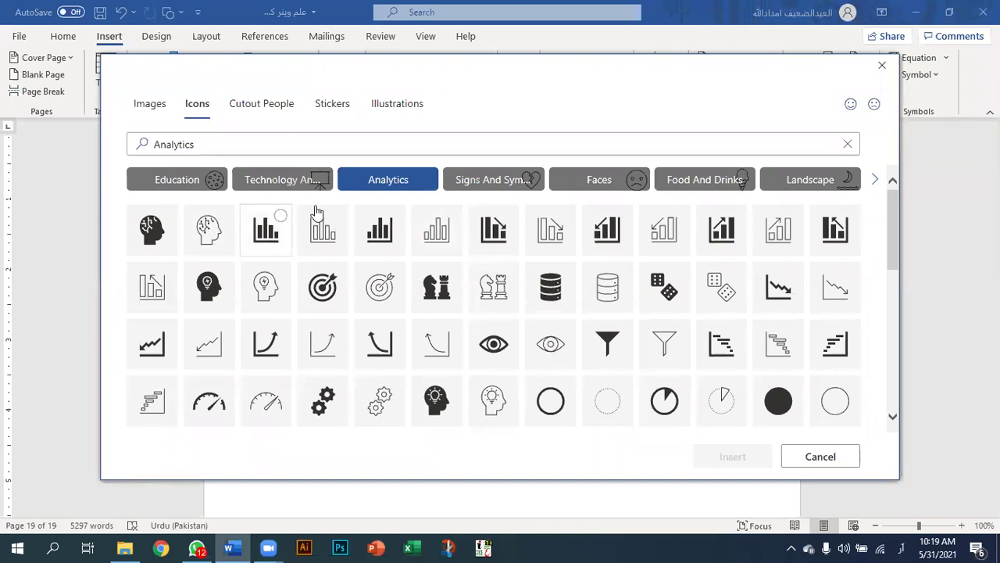
left_click(490, 181)
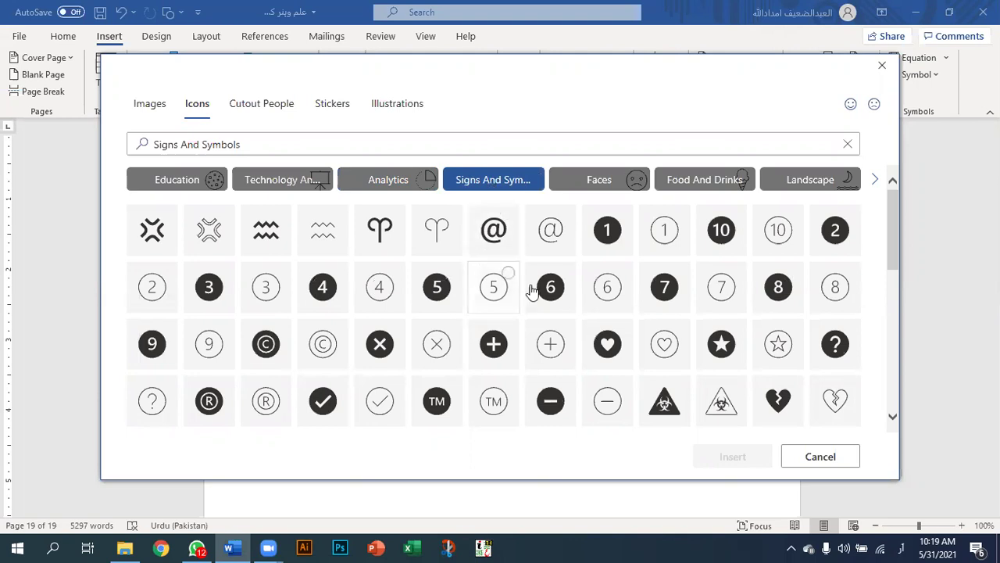
scroll(640, 342, "down", 3)
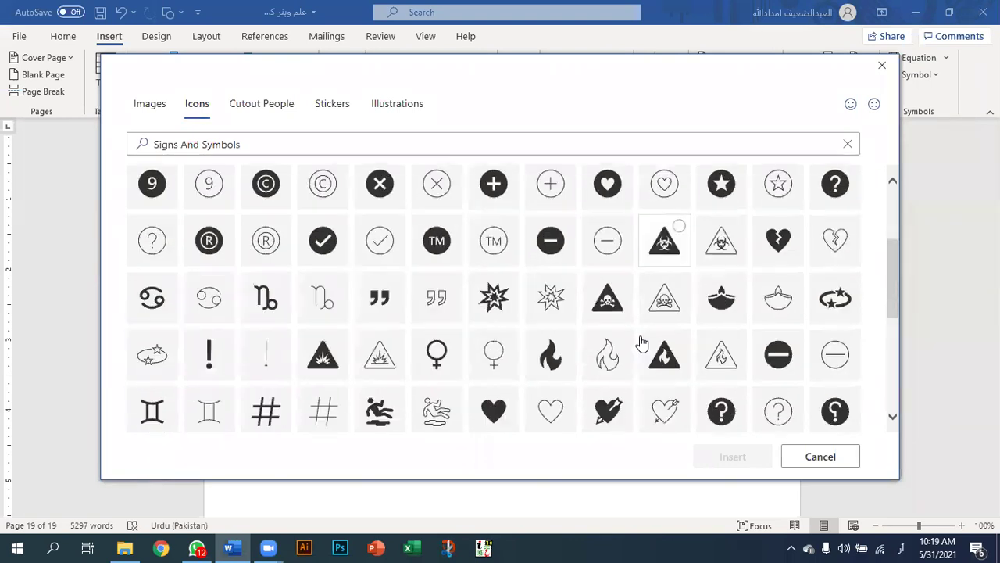
scroll(641, 344, "up", 3)
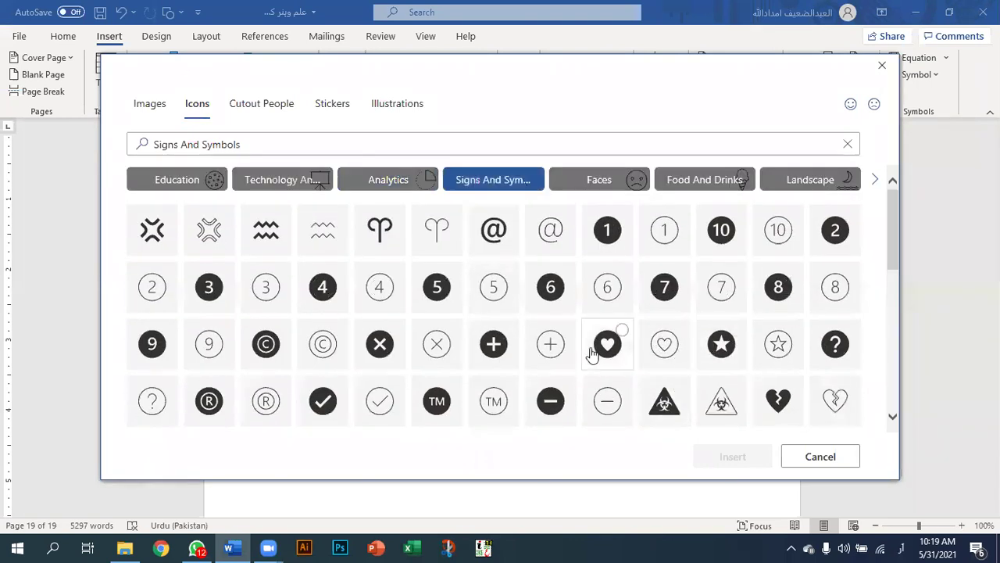
scroll(378, 350, "down", 8)
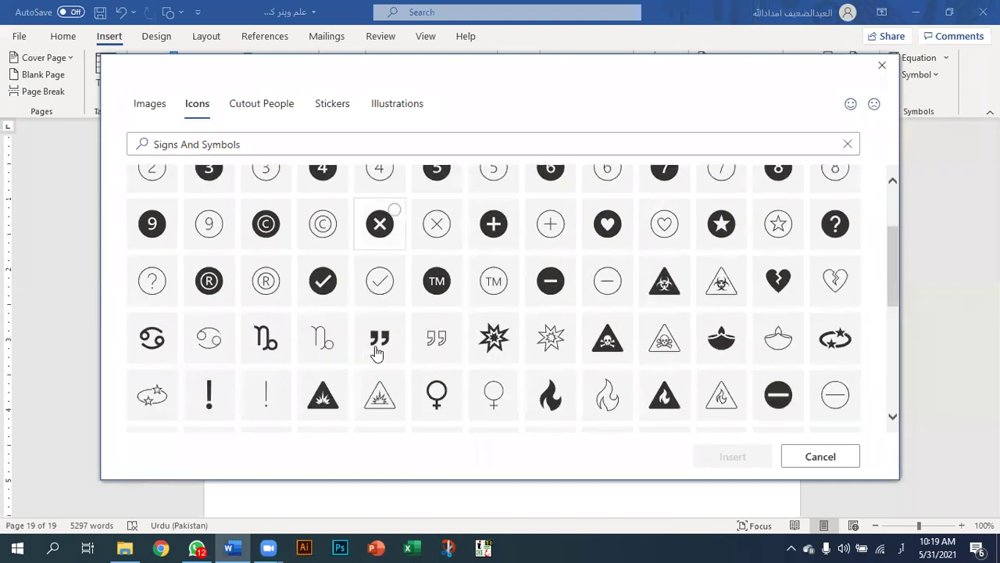
scroll(379, 349, "down", 3)
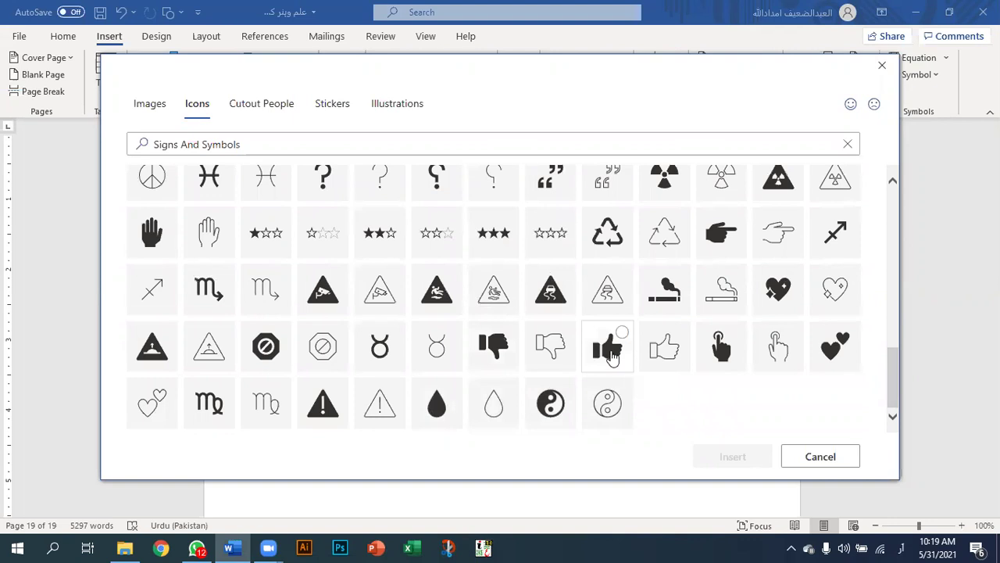
left_click(618, 334)
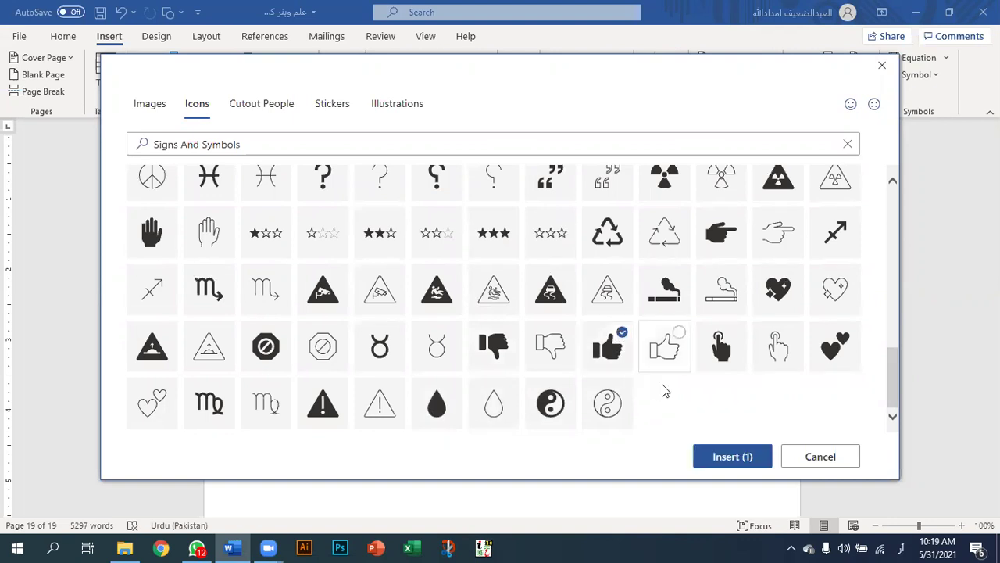
left_click(733, 453)
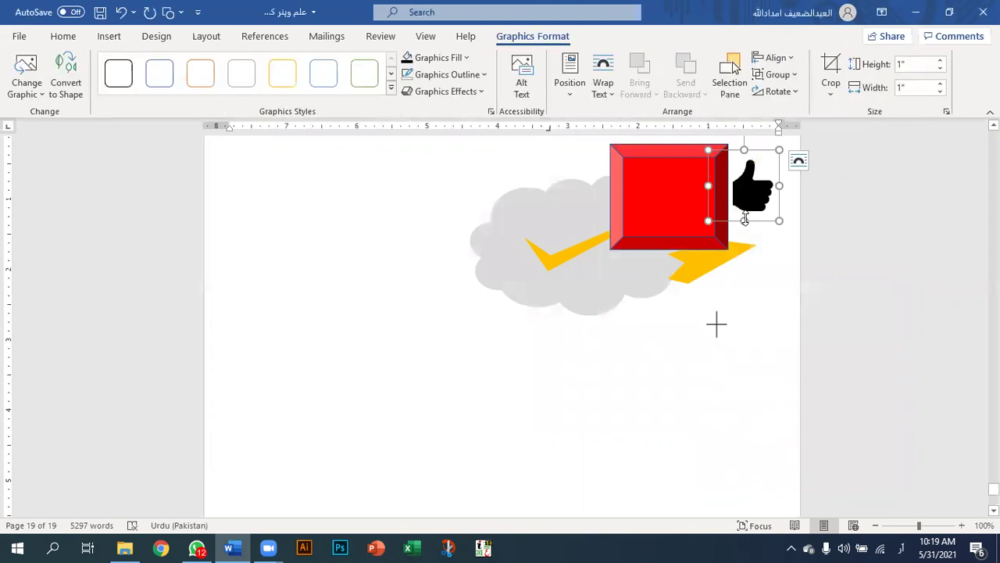
Move the red bevelled shape off the thumbs-up icon onto the middle of the cloud, then reselect the icon.
left_click_drag(758, 224, 455, 310)
left_click_drag(764, 150, 586, 190)
left_click(770, 200)
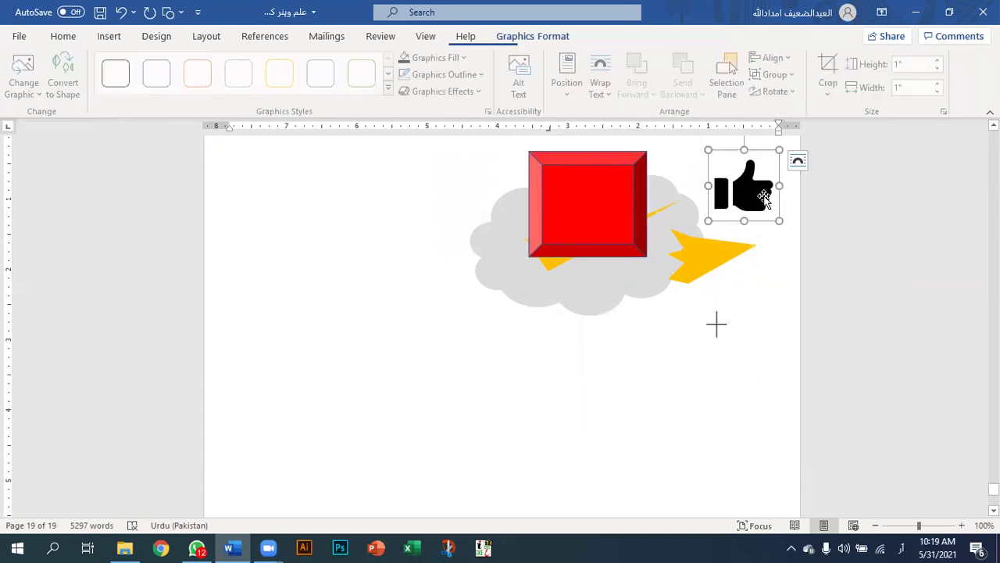
left_click(726, 230)
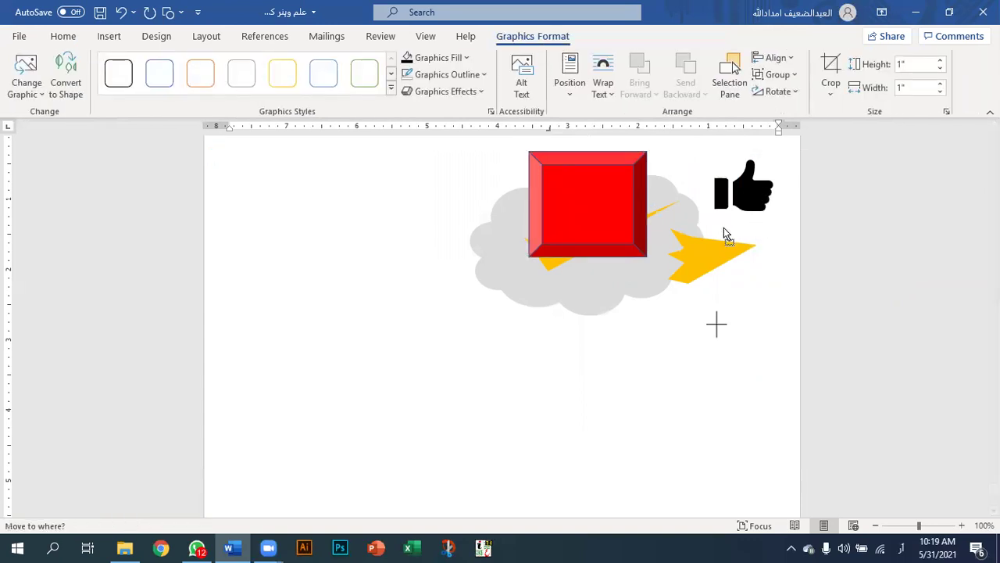
left_click(749, 191)
right_click(748, 196)
key("Escape")
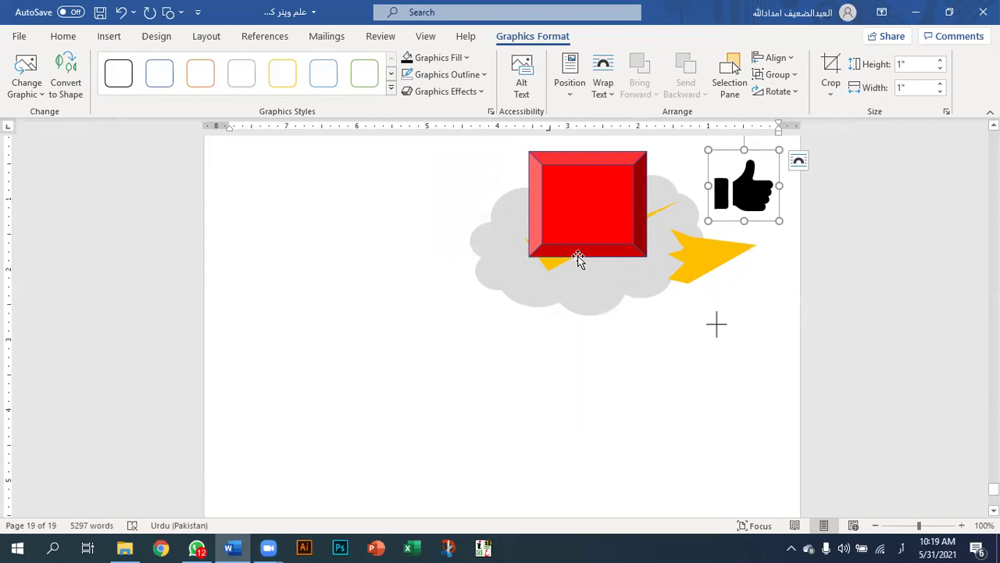
Reopen the stock icon library from an empty spot in the document and look through the People category.
left_click(111, 37)
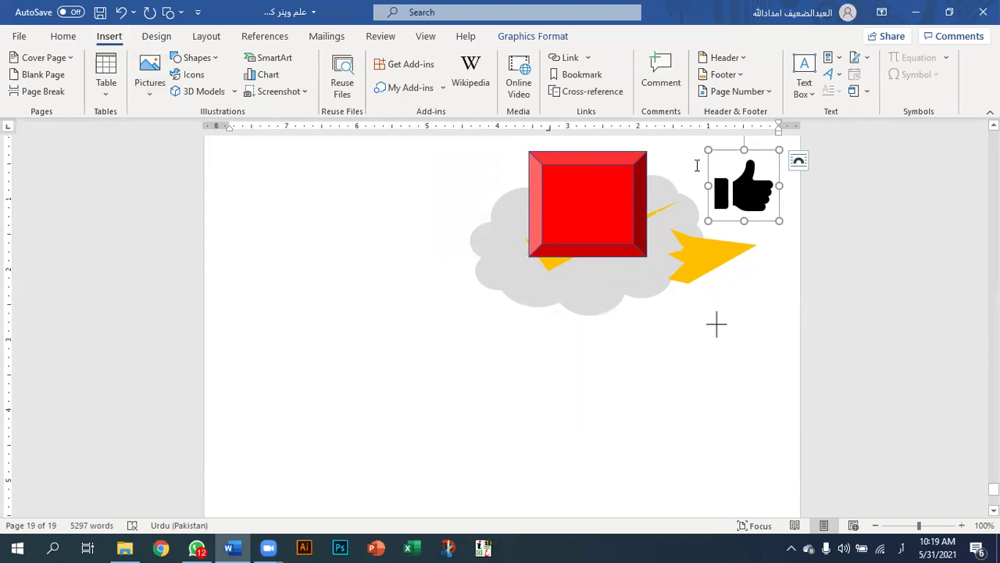
left_click(697, 166)
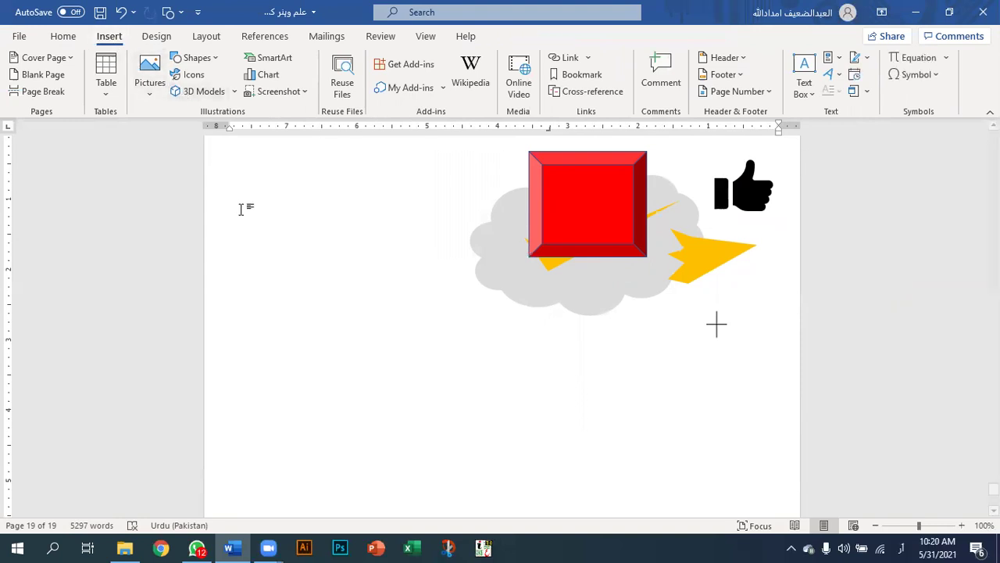
left_click(188, 78)
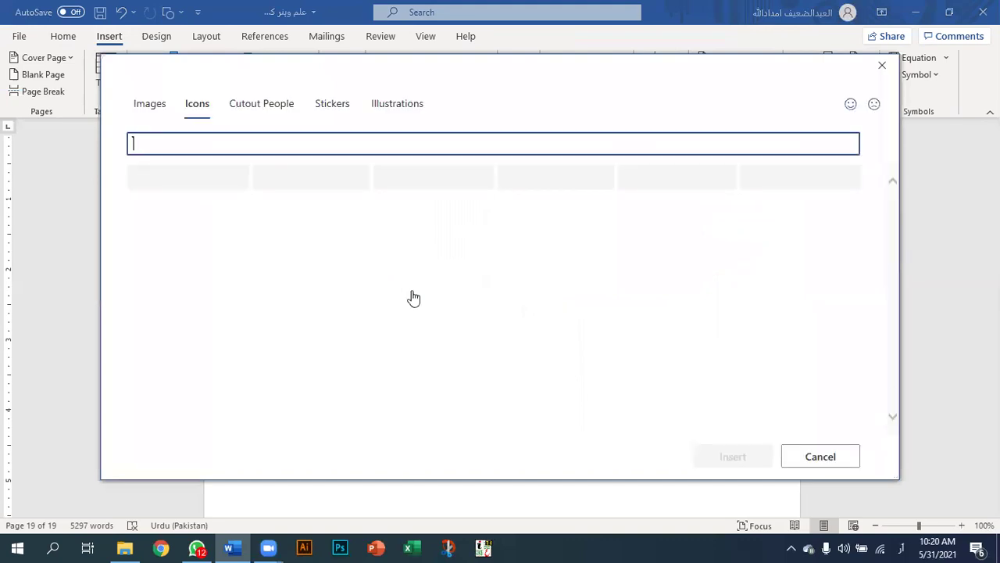
left_click(599, 187)
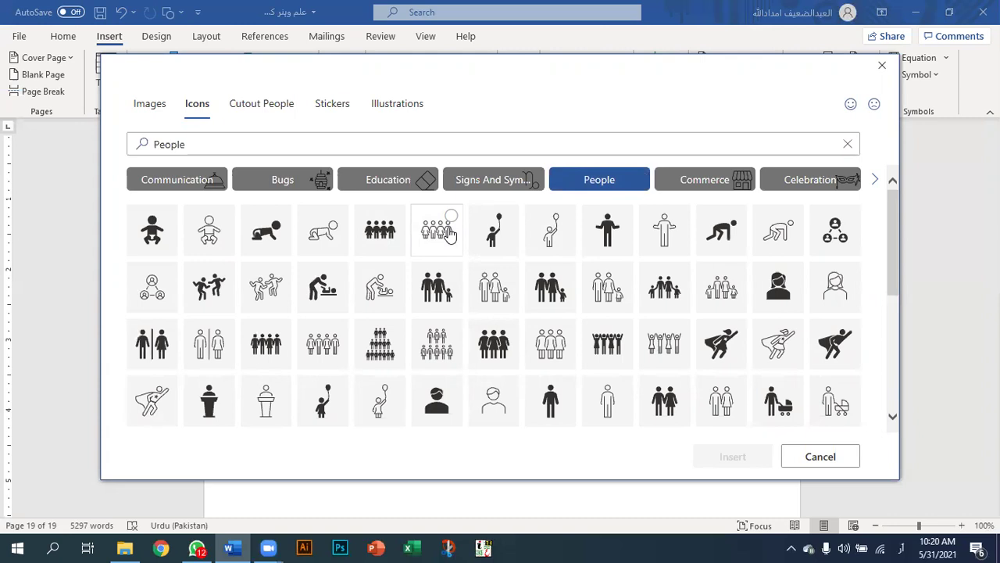
scroll(436, 350, "down", 3)
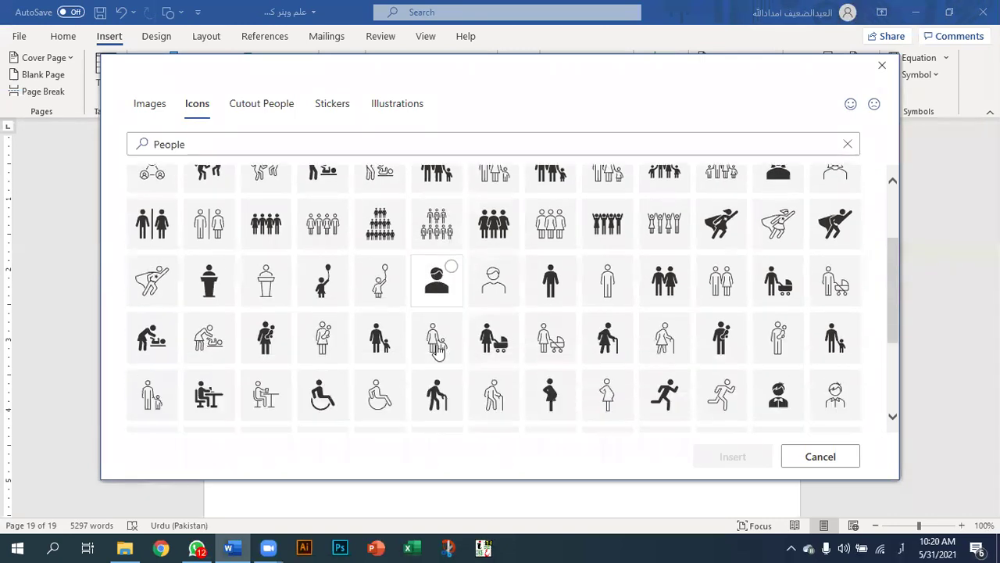
scroll(633, 212, "down", 2)
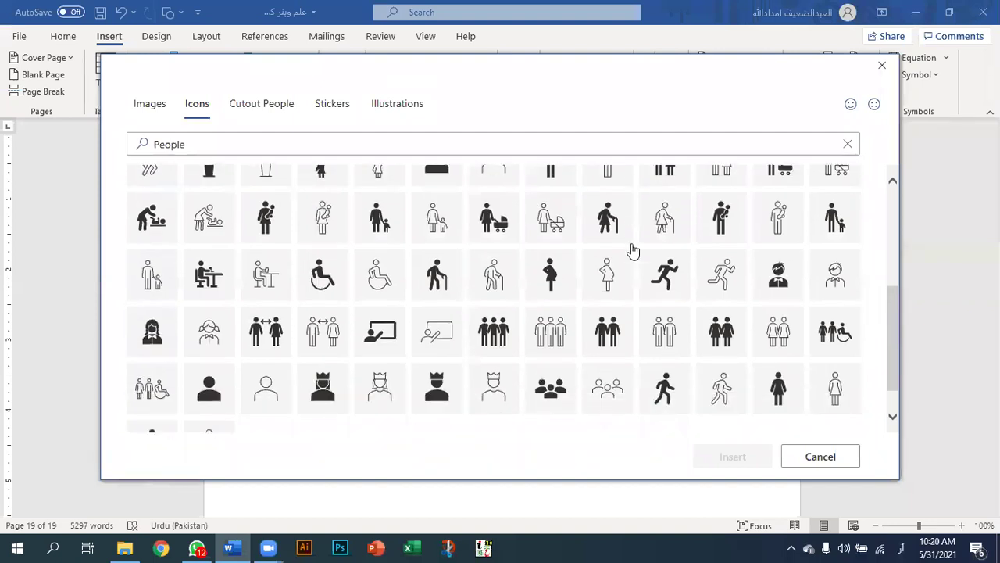
scroll(633, 250, "down", 1)
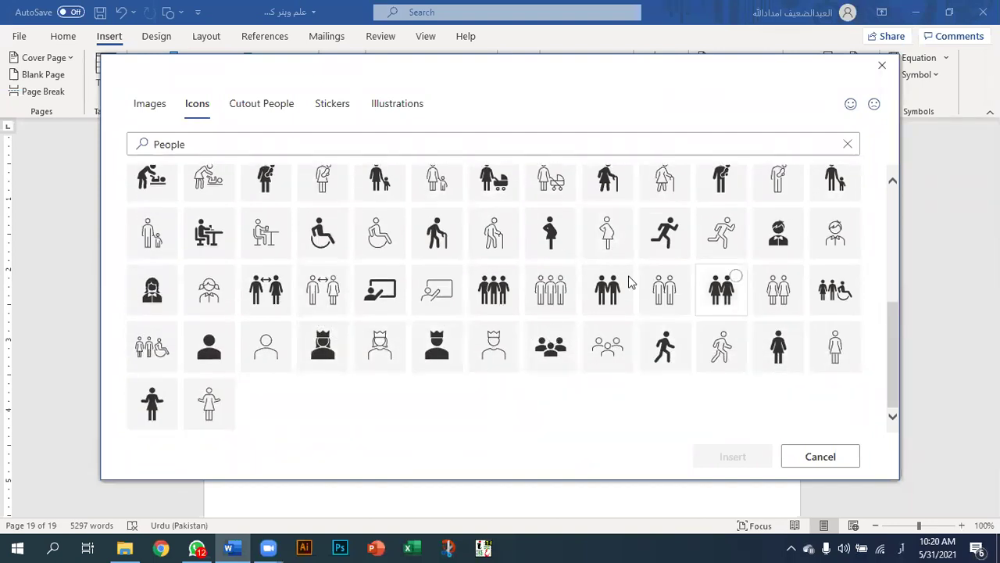
scroll(528, 293, "up", 5)
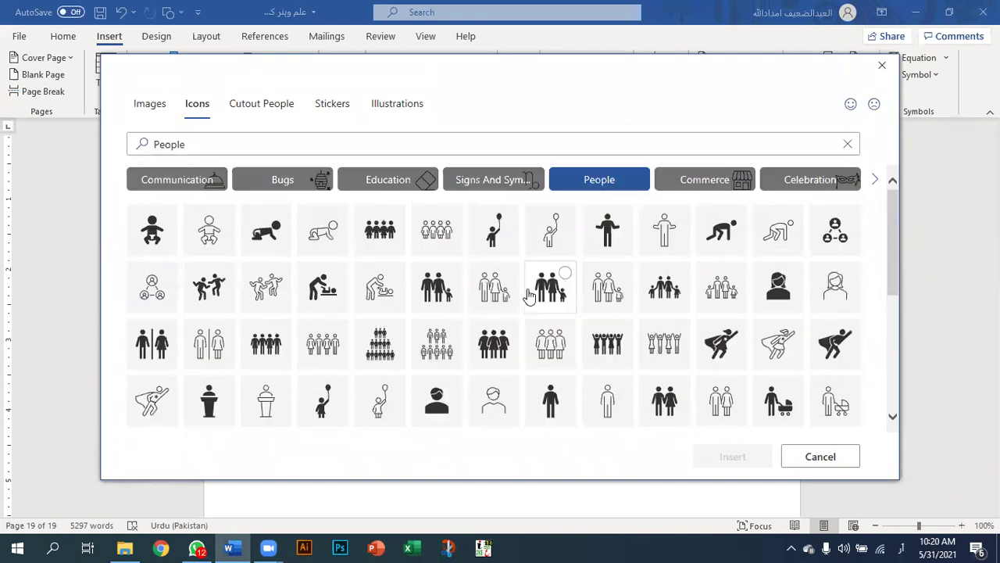
Switch the icon library to the Commerce category and look through its icons.
left_click(706, 180)
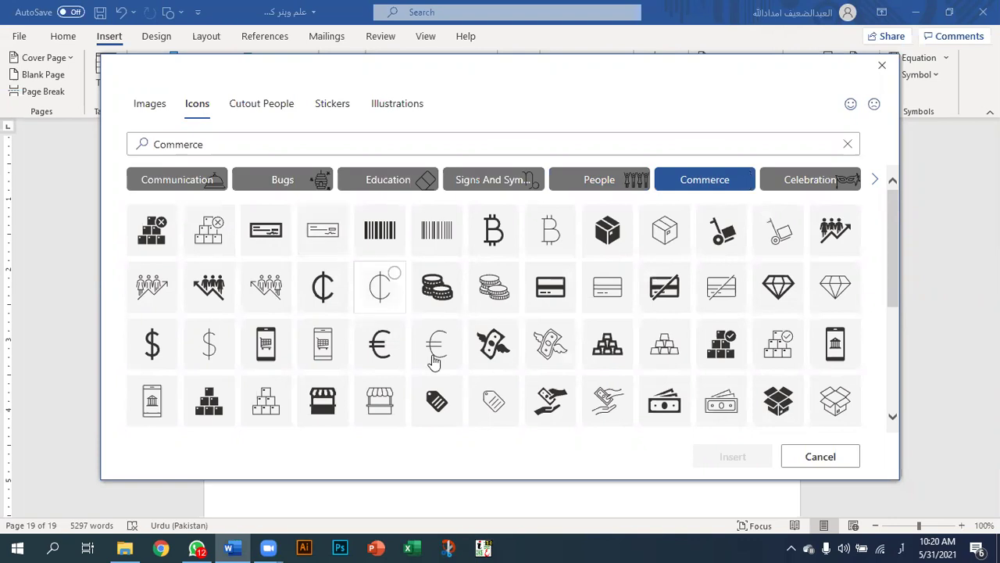
scroll(526, 354, "down", 5)
scroll(788, 206, "up", 5)
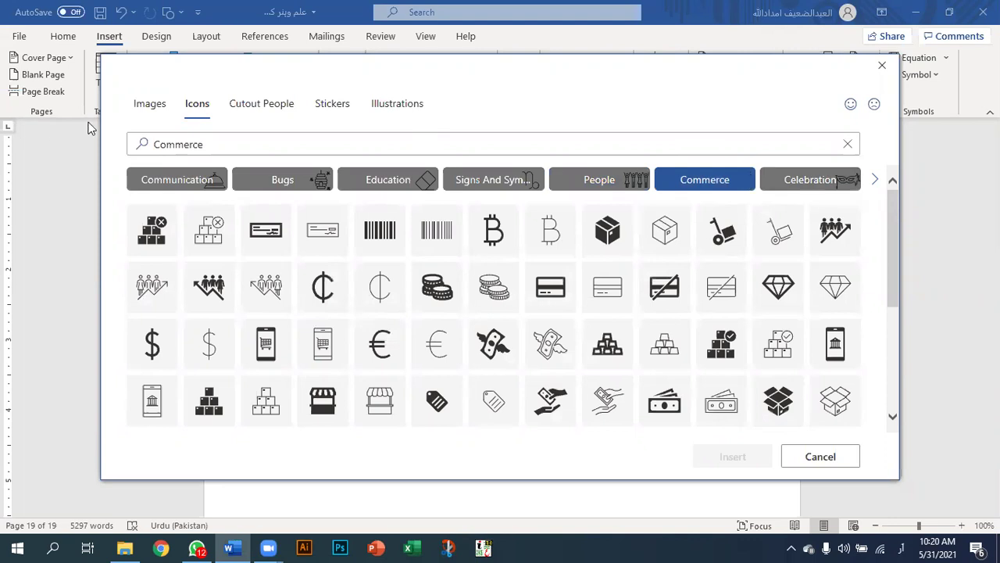
Browse the stock images and insert the photo of bookshelves filled with old books.
left_click(147, 107)
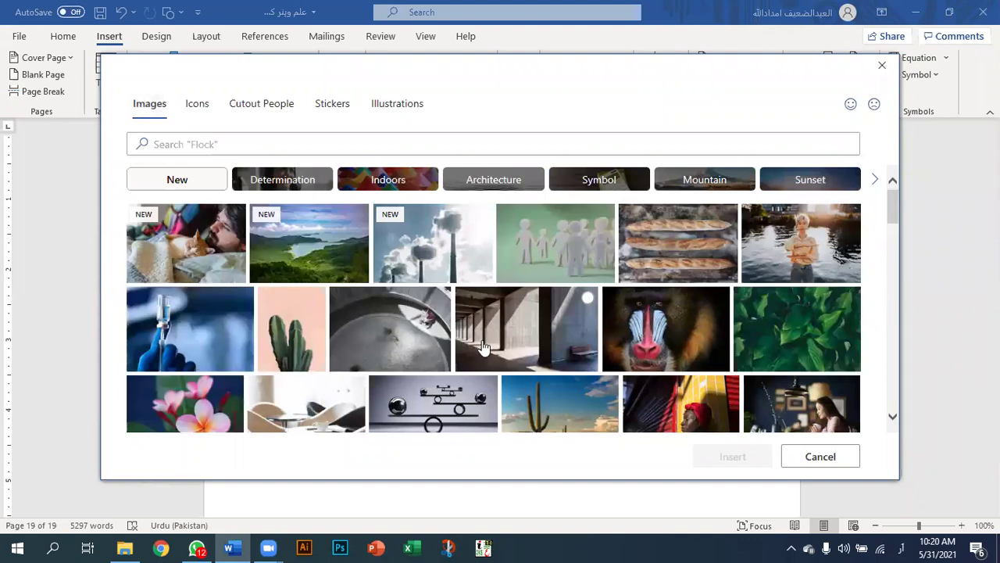
scroll(486, 344, "down", 4)
scroll(485, 350, "up", 5)
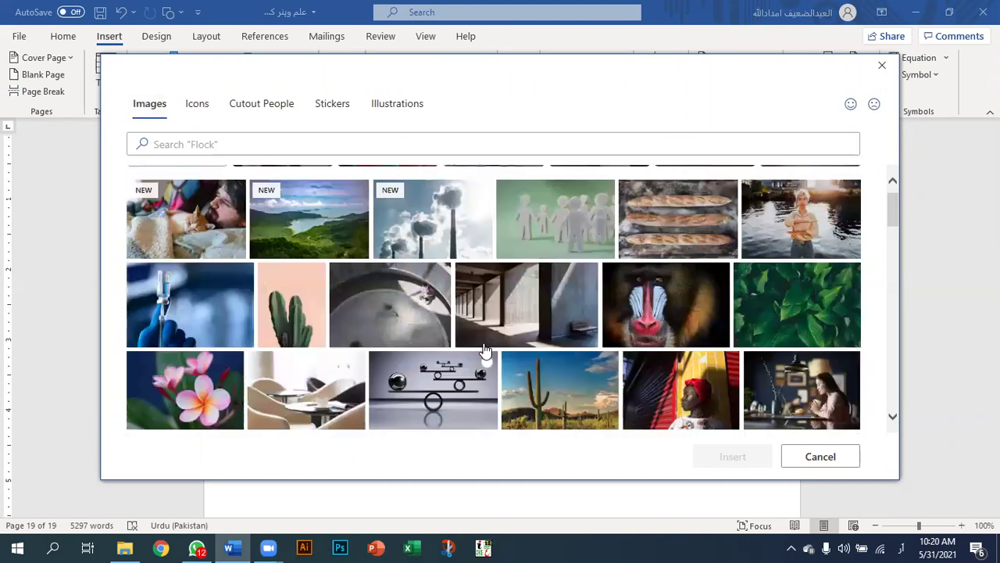
scroll(486, 349, "down", 6)
scroll(484, 349, "down", 2)
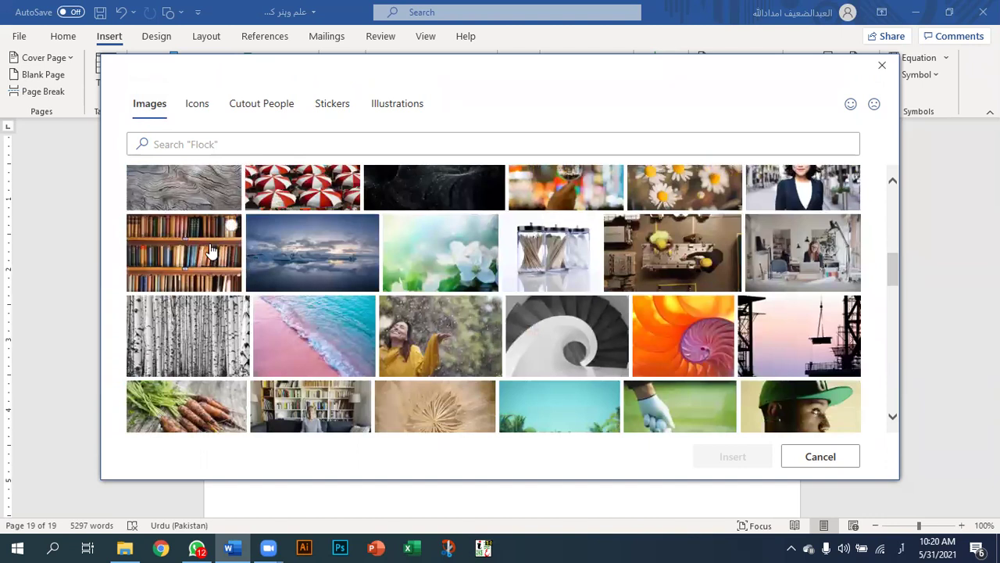
scroll(211, 250, "down", 1)
scroll(215, 255, "up", 2)
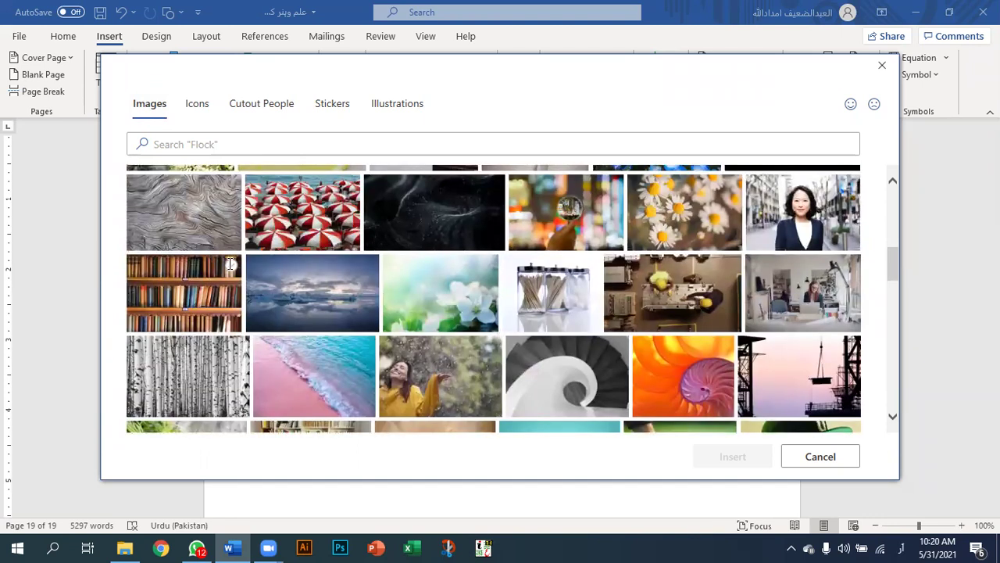
left_click(230, 265)
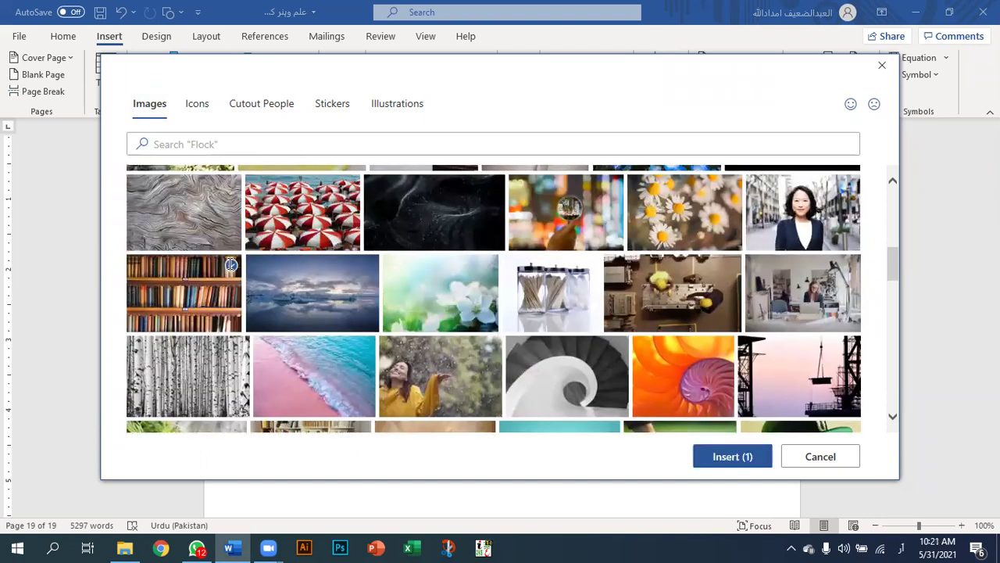
left_click(724, 456)
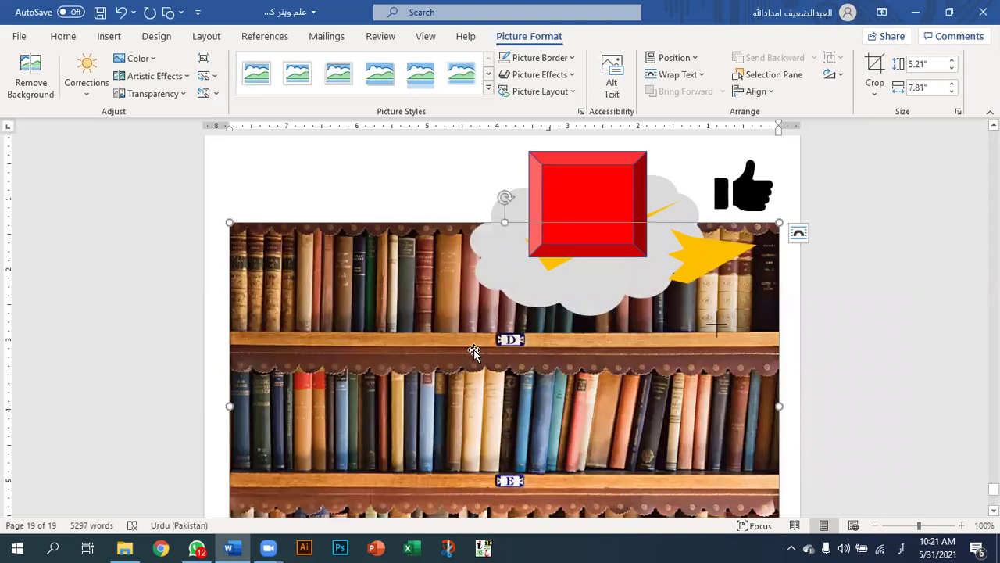
Look over the inserted bookshelf photo from top to bottom and delete it from the page.
scroll(654, 413, "down", 3)
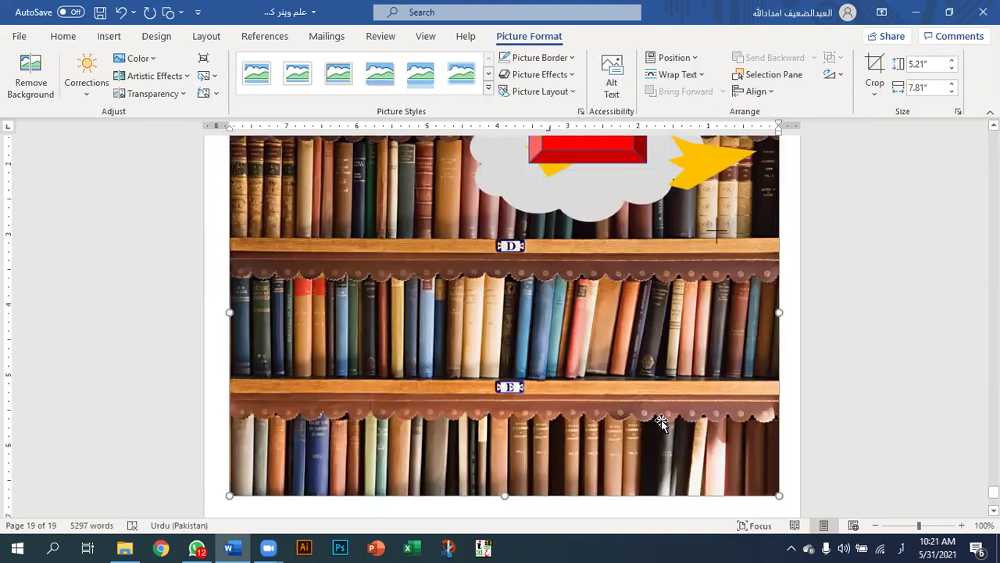
scroll(660, 421, "down", 4)
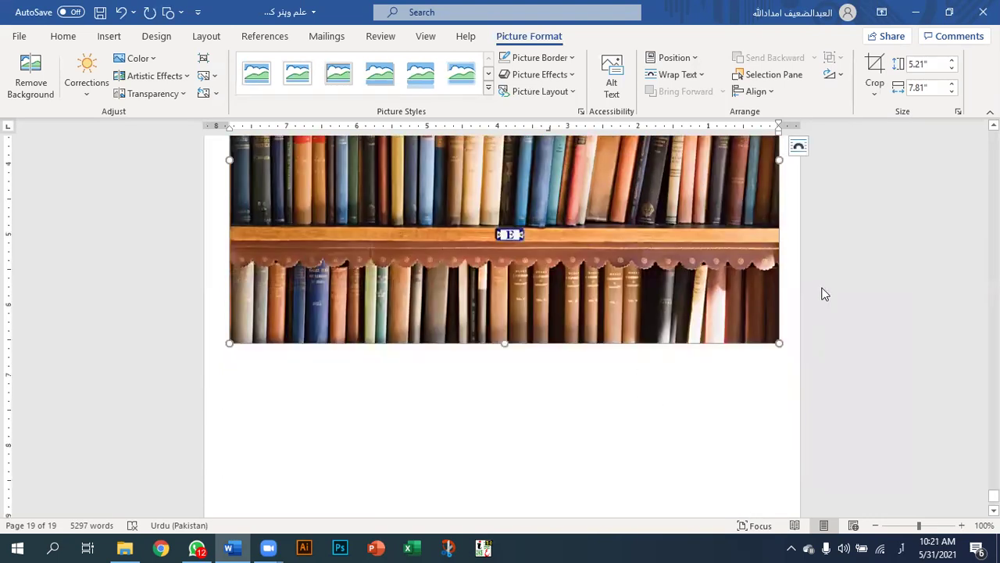
scroll(646, 212, "up", 6)
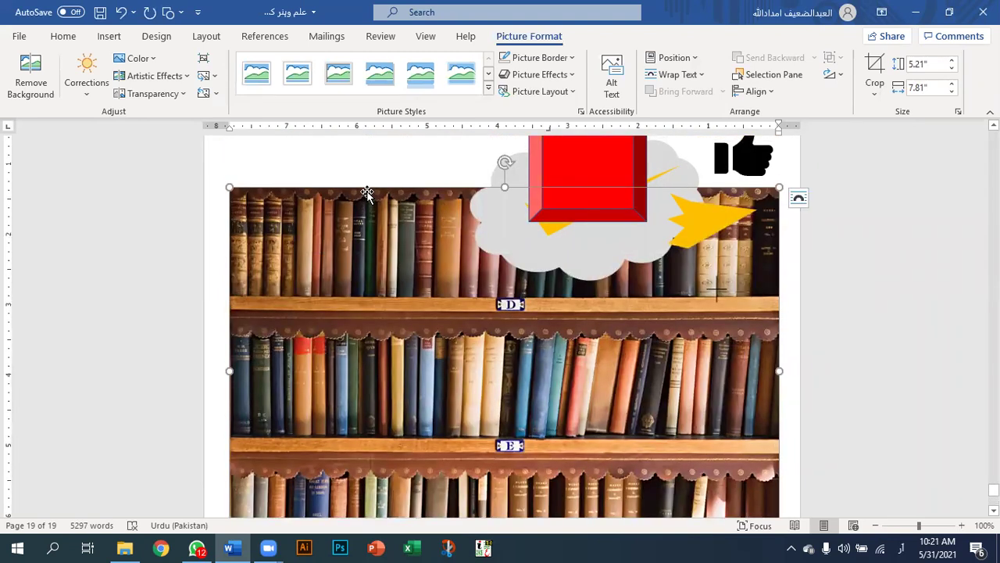
scroll(366, 247, "down", 6)
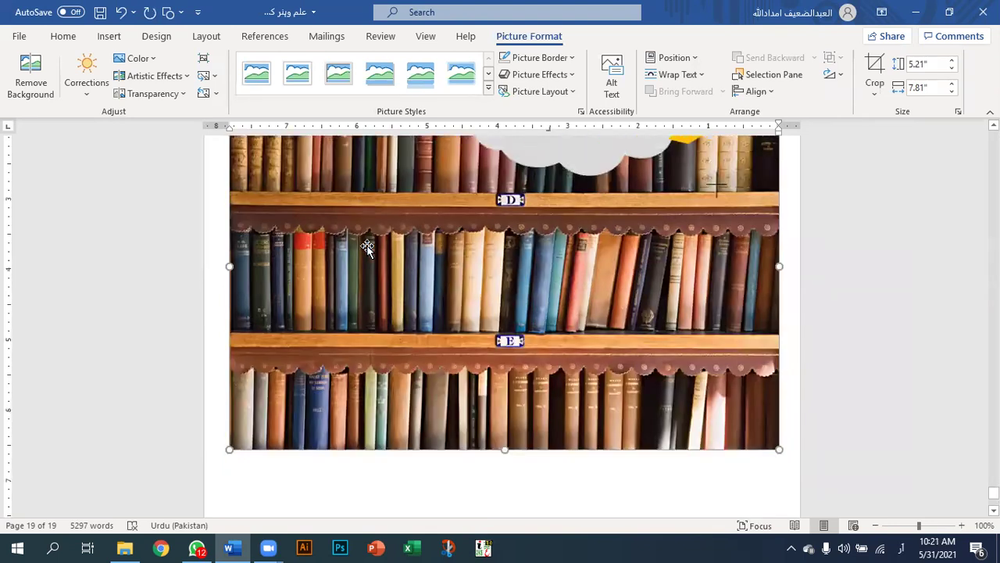
scroll(367, 247, "up", 3)
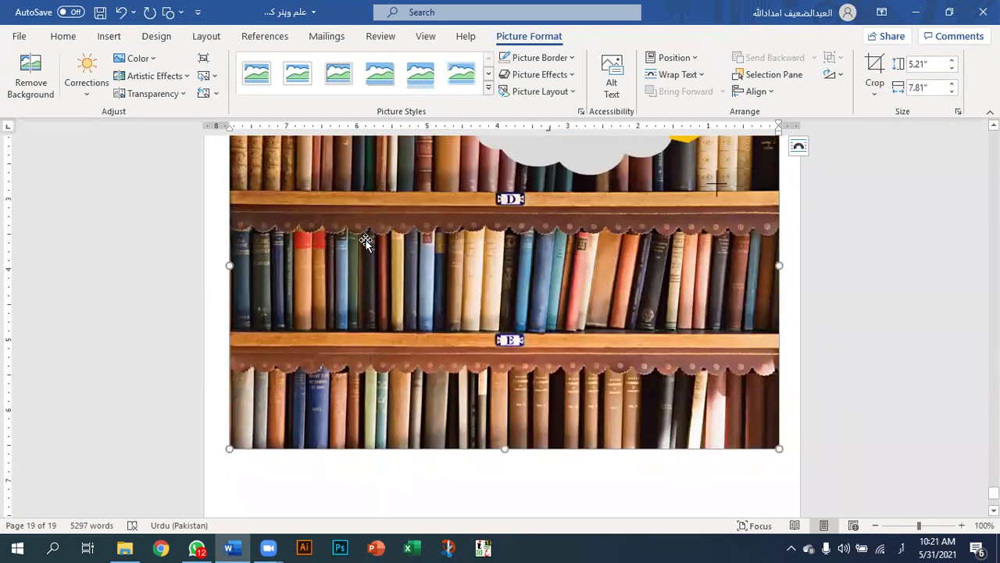
scroll(365, 242, "up", 5)
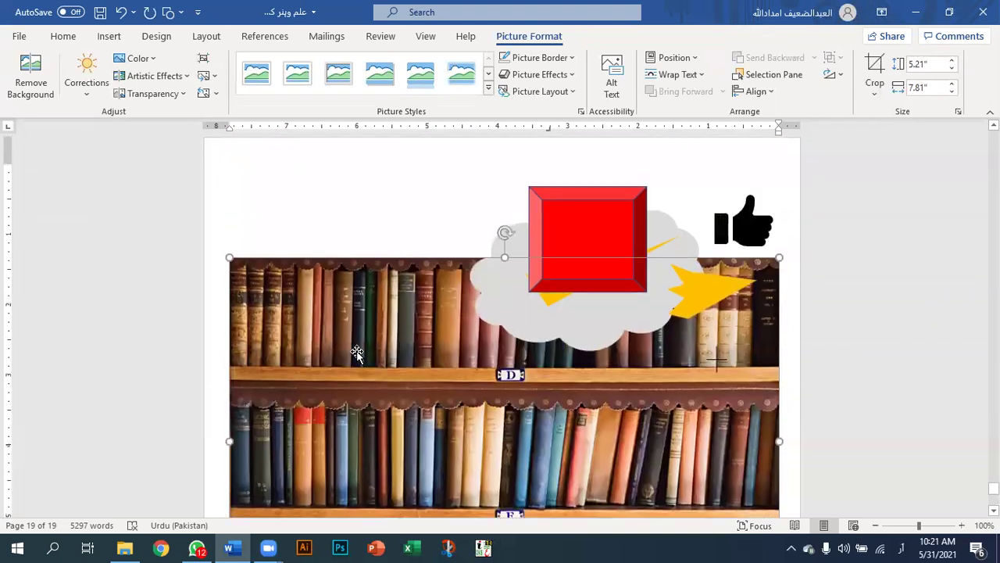
left_click(355, 351)
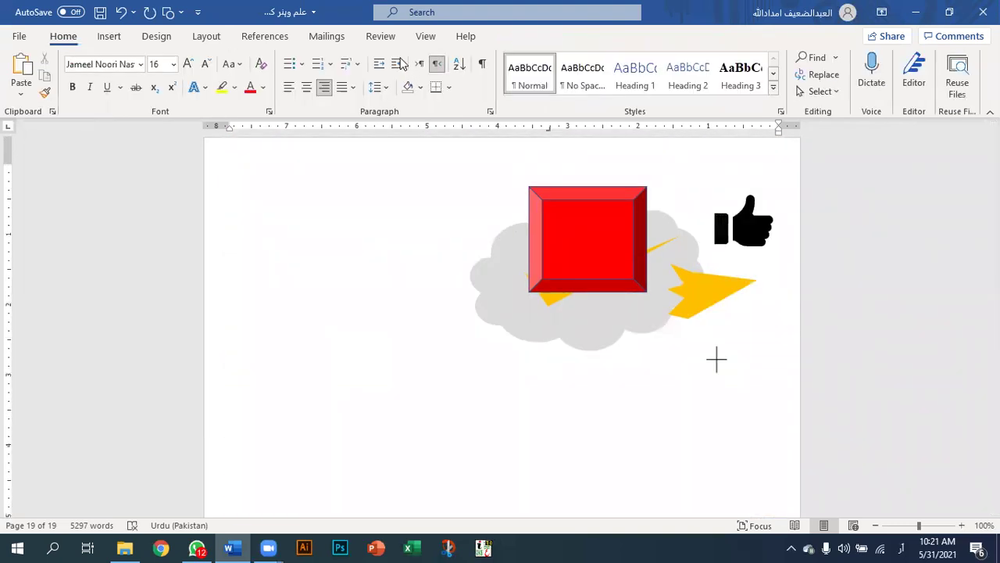
Look through the Cutout People stock library and insert the man in the cream tunic holding a tablet.
left_click(123, 37)
left_click(193, 75)
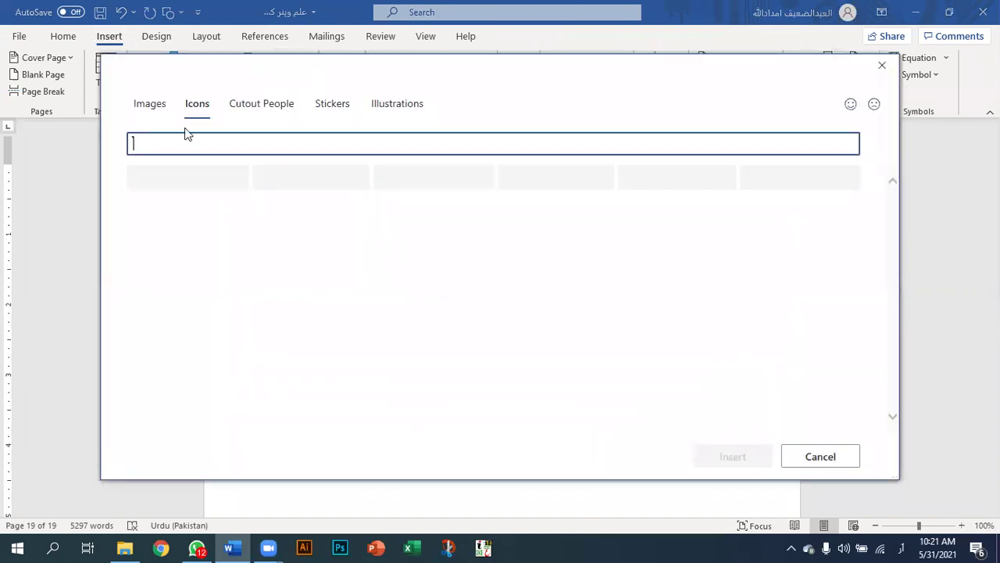
left_click(147, 113)
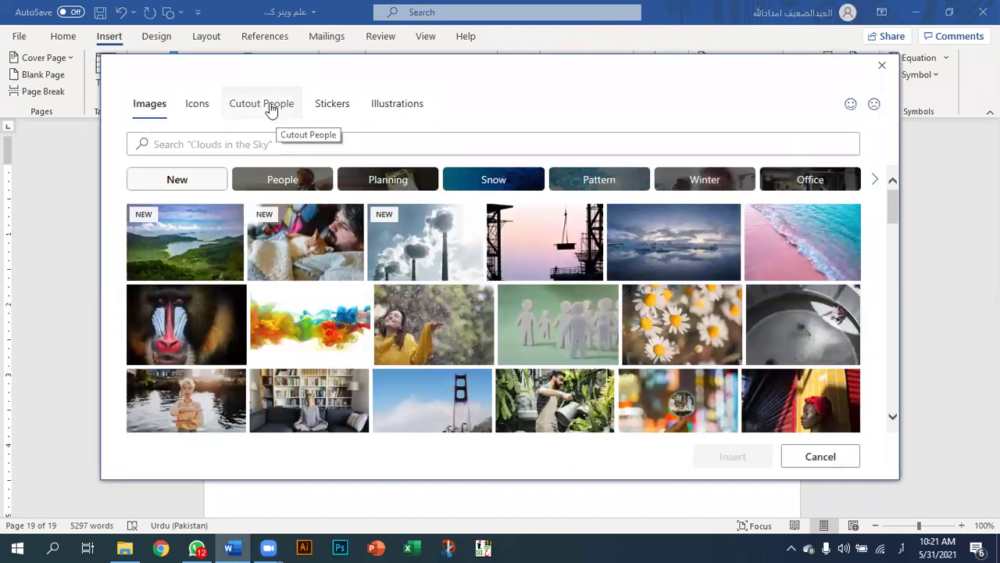
left_click(271, 110)
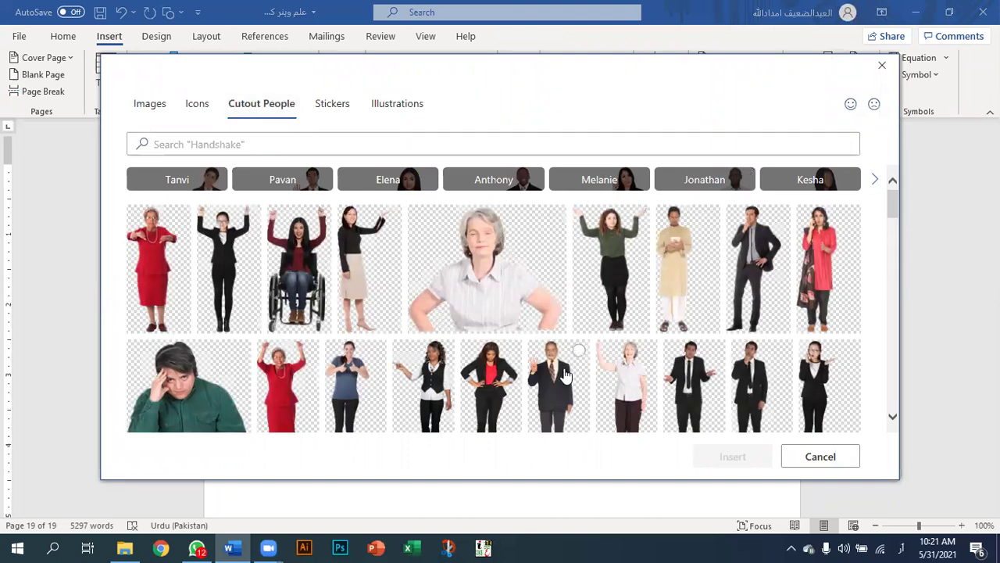
scroll(566, 376, "down", 5)
scroll(565, 376, "down", 5)
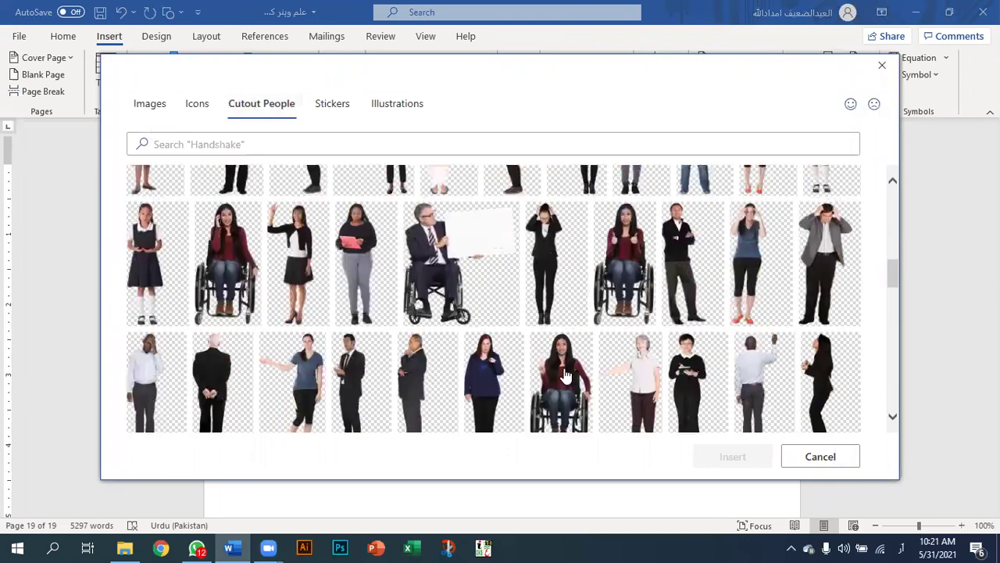
scroll(564, 350, "down", 4)
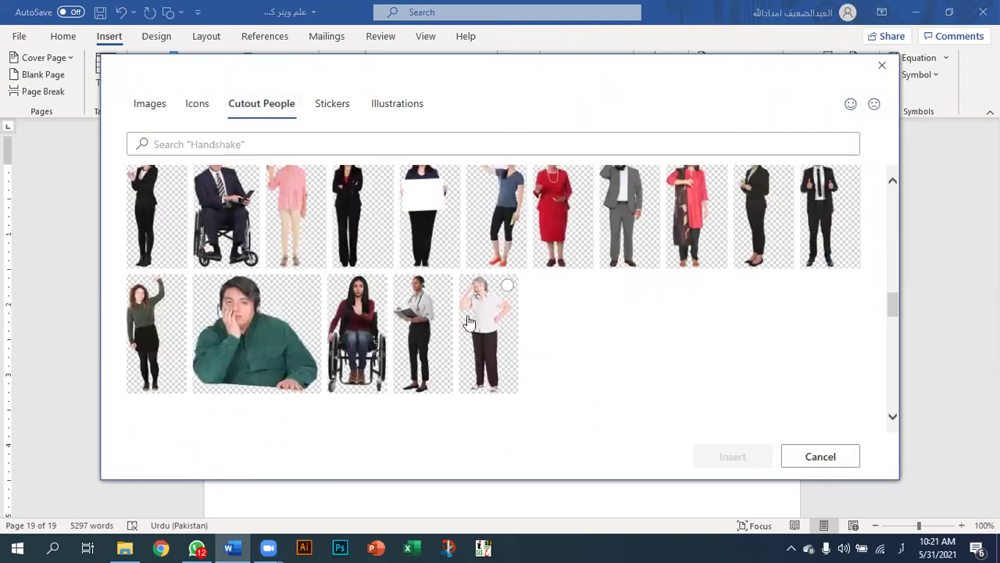
scroll(497, 255, "up", 10)
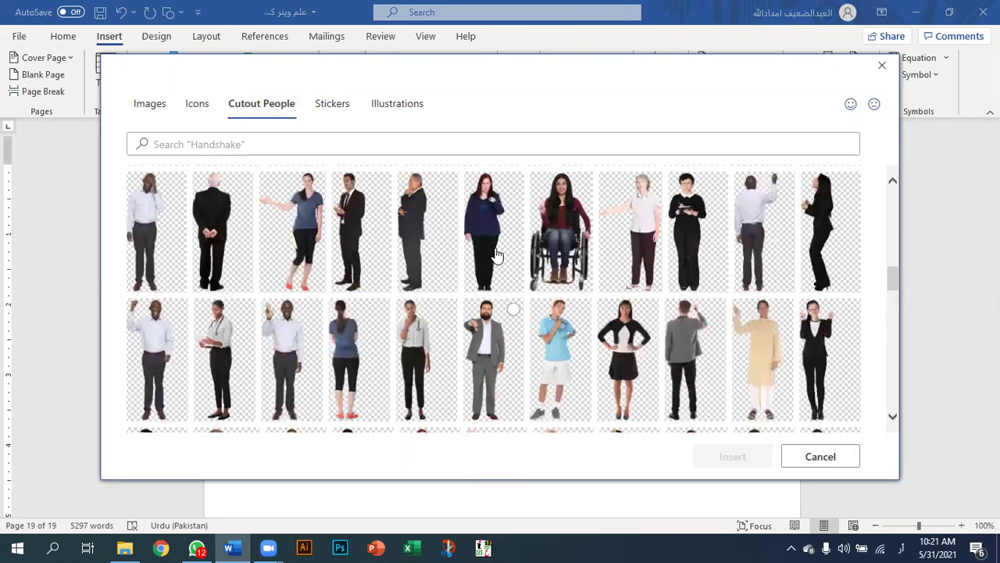
scroll(498, 256, "up", 2)
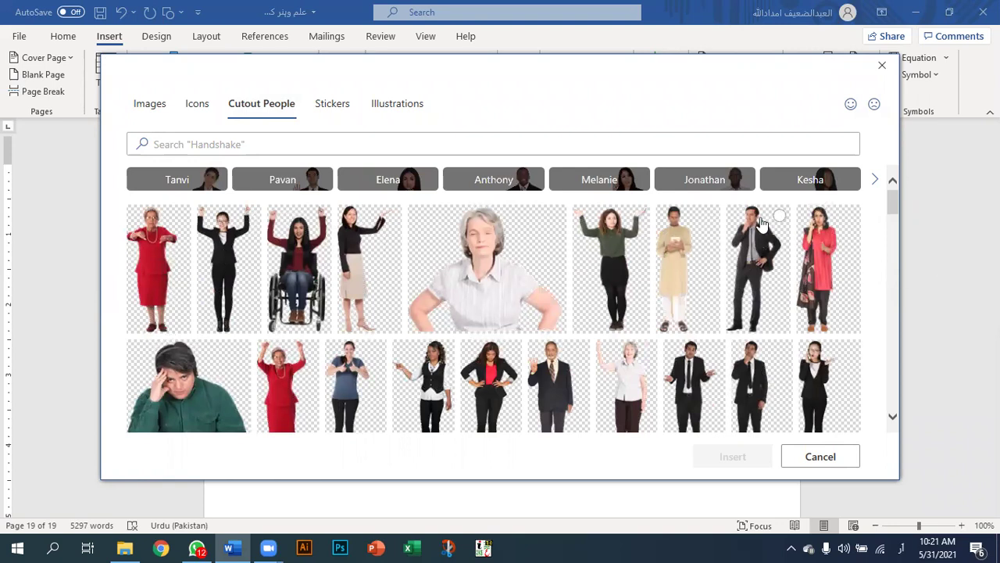
left_click(707, 216)
left_click(734, 458)
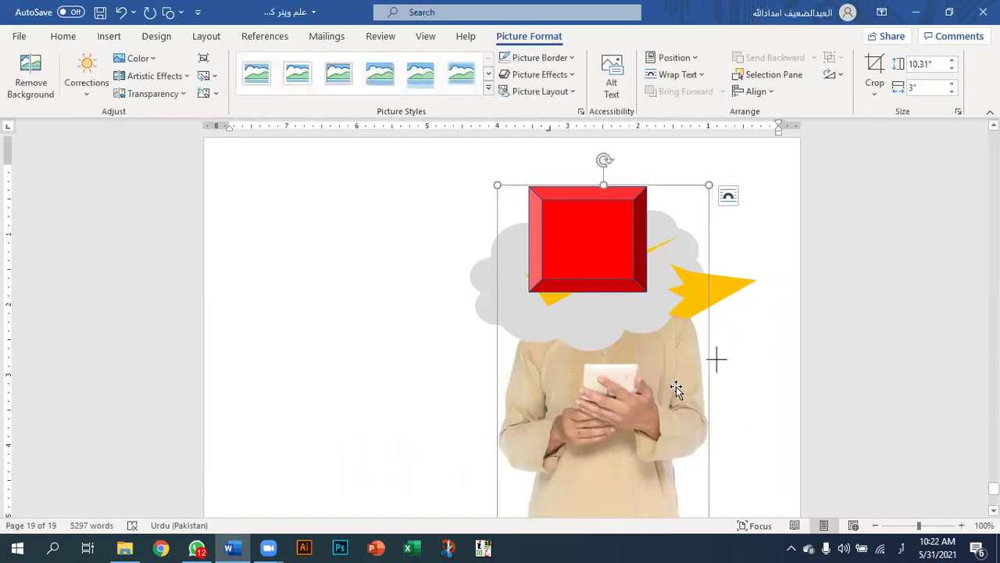
Look over the inserted cutout picture of the man from head to feet.
scroll(607, 383, "down", 10)
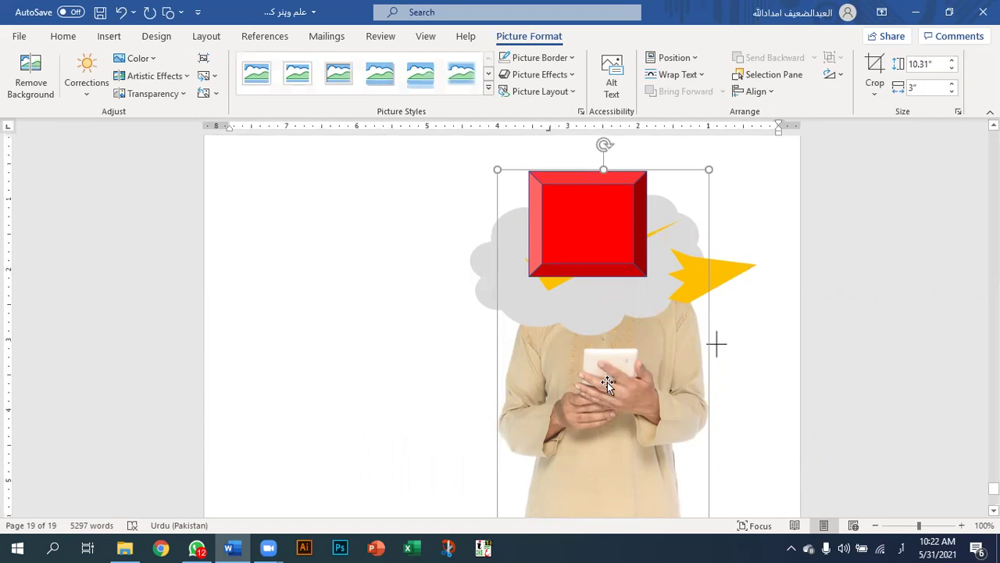
scroll(608, 388, "down", 2)
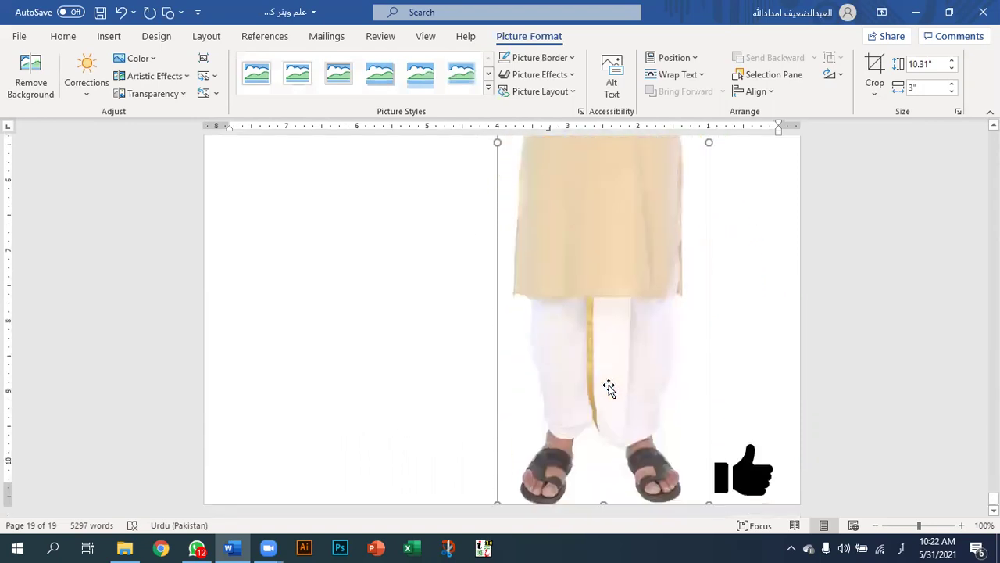
scroll(608, 389, "up", 10)
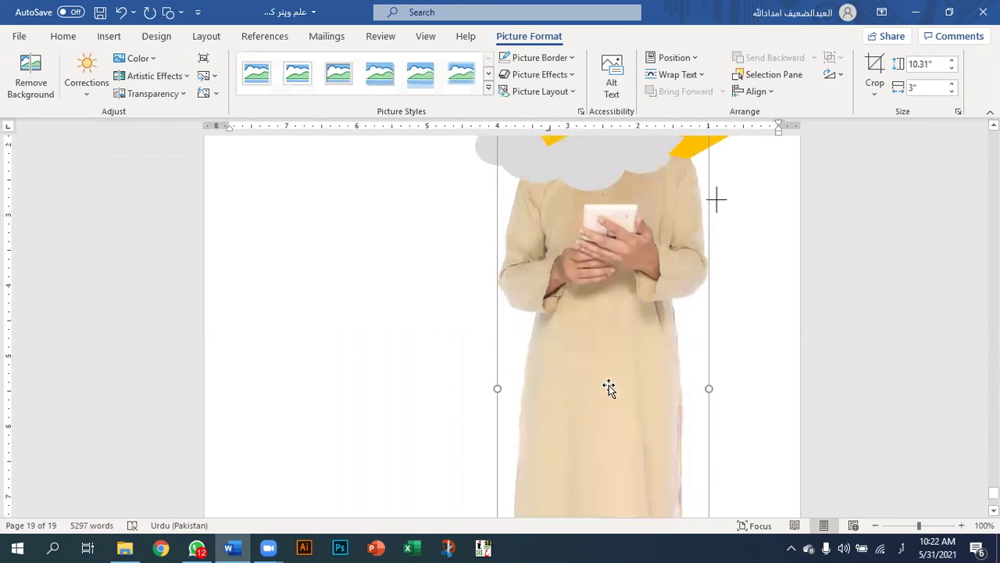
scroll(609, 388, "down", 3)
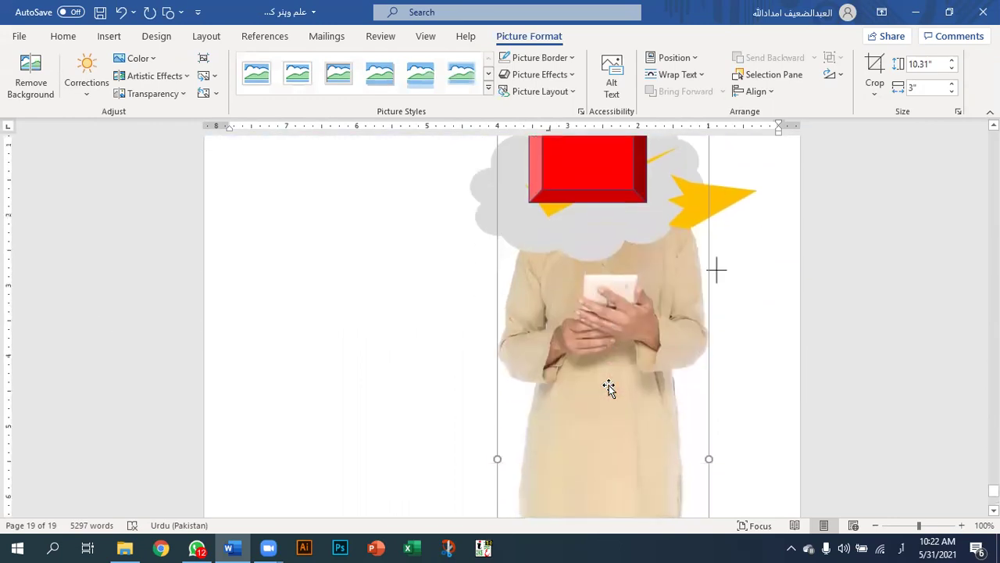
scroll(624, 317, "up", 3)
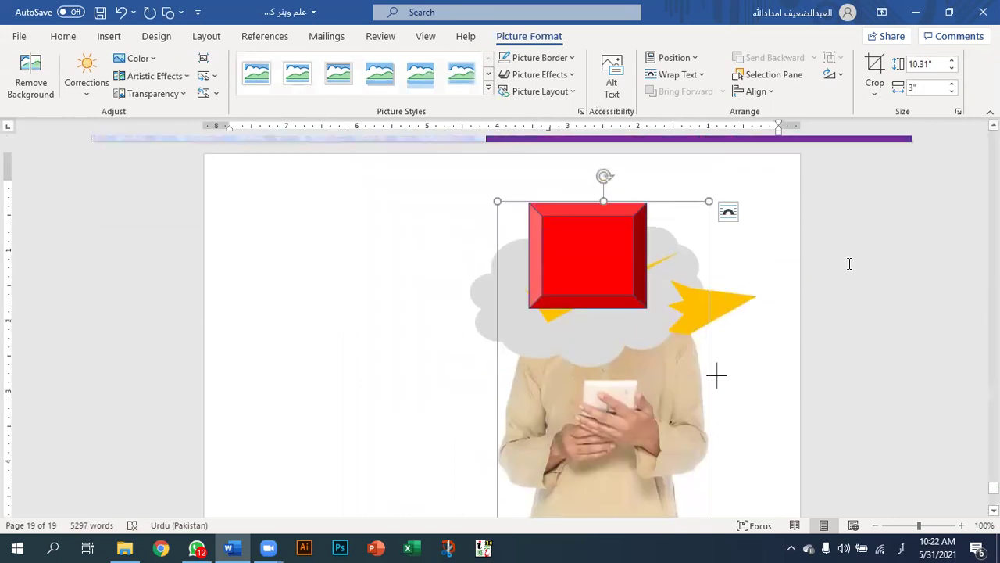
left_click(848, 264)
scroll(644, 253, "down", 7)
scroll(682, 338, "up", 1)
scroll(674, 167, "up", 3)
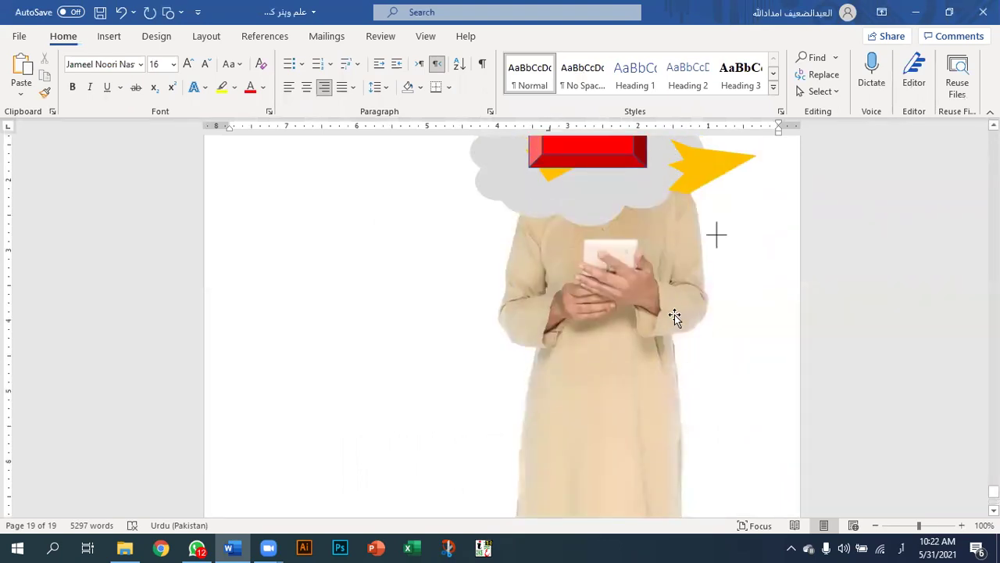
Move the red bevel, grey cloud, yellow check mark and yellow arrow off the man's picture toward the page's left margin.
scroll(674, 317, "up", 2)
left_click(581, 208)
left_click_drag(399, 205, 369, 207)
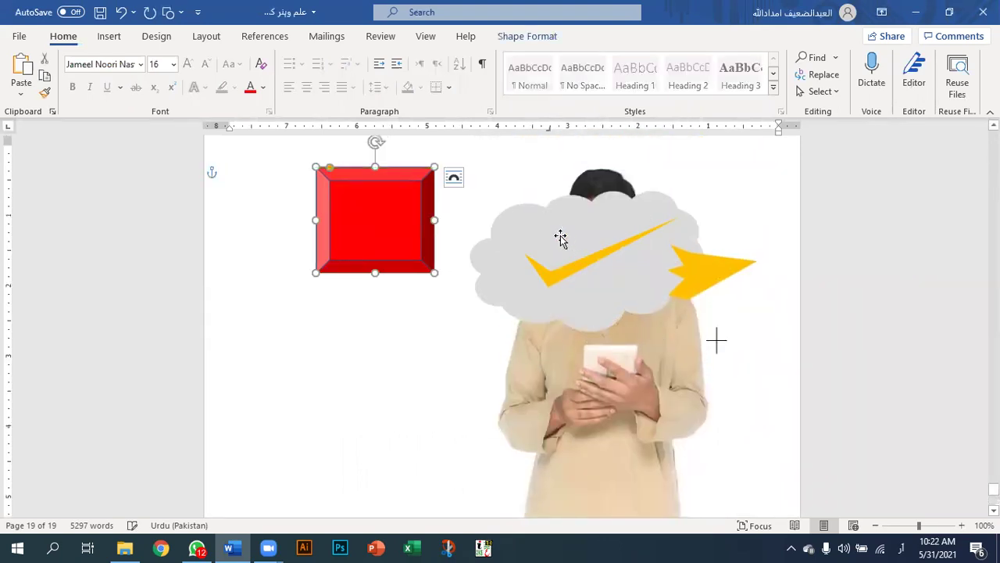
left_click_drag(560, 239, 256, 234)
left_click_drag(553, 279, 348, 280)
left_click_drag(706, 279, 247, 286)
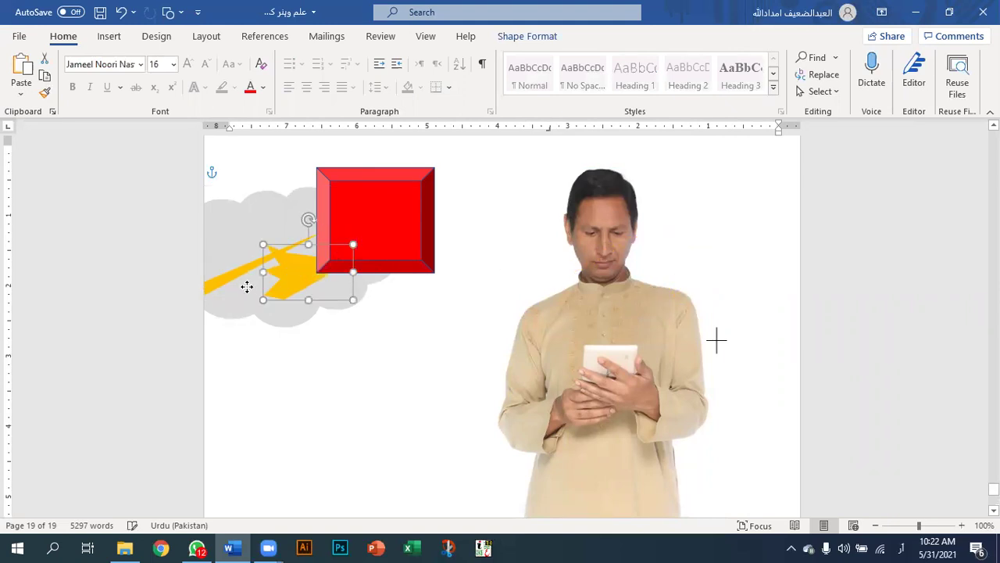
Delete the cutout picture of the man from the page.
left_click(639, 331)
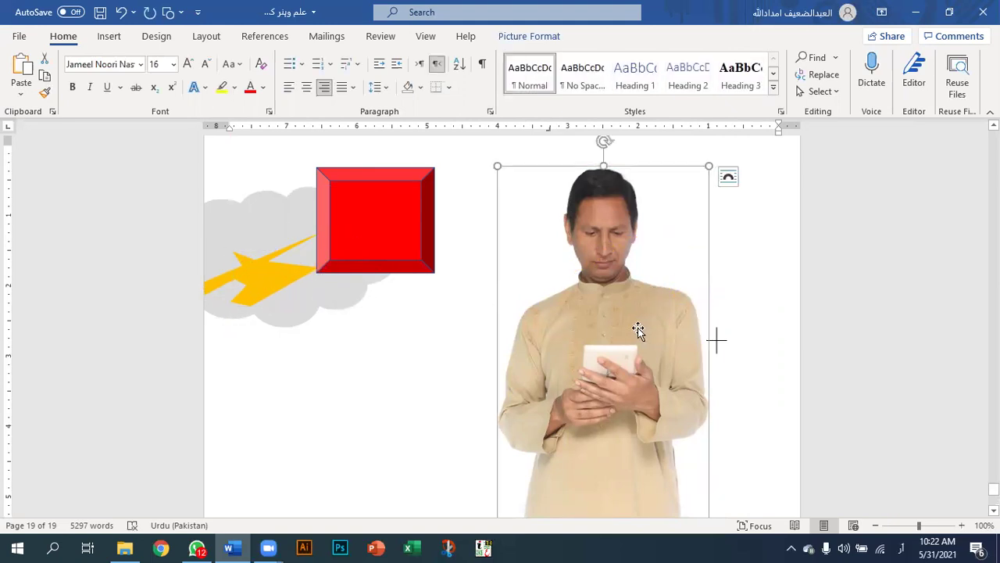
key("Delete")
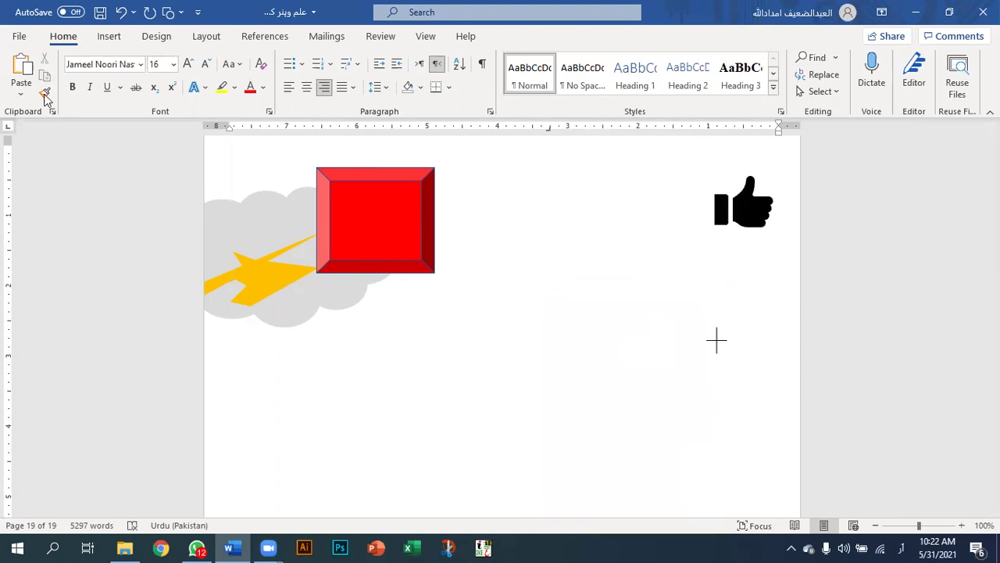
Reopen the stock library and look through the Stickers collection.
left_click(110, 36)
left_click(195, 74)
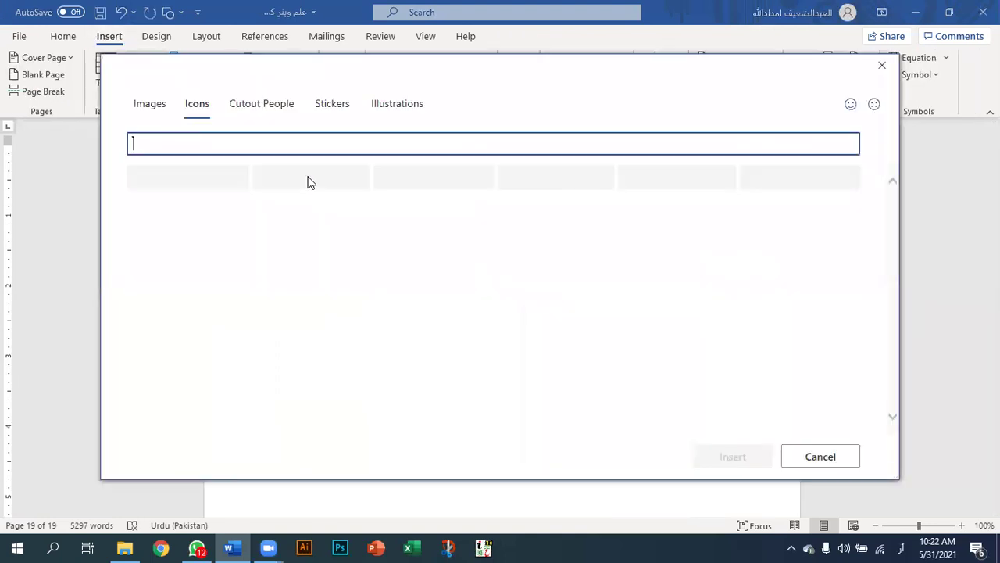
left_click(324, 106)
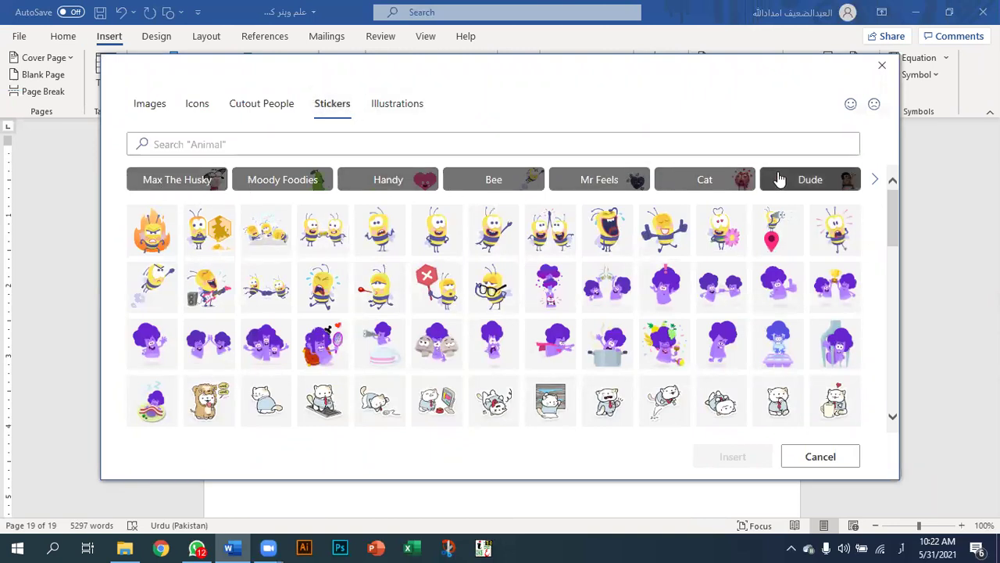
scroll(577, 279, "down", 2)
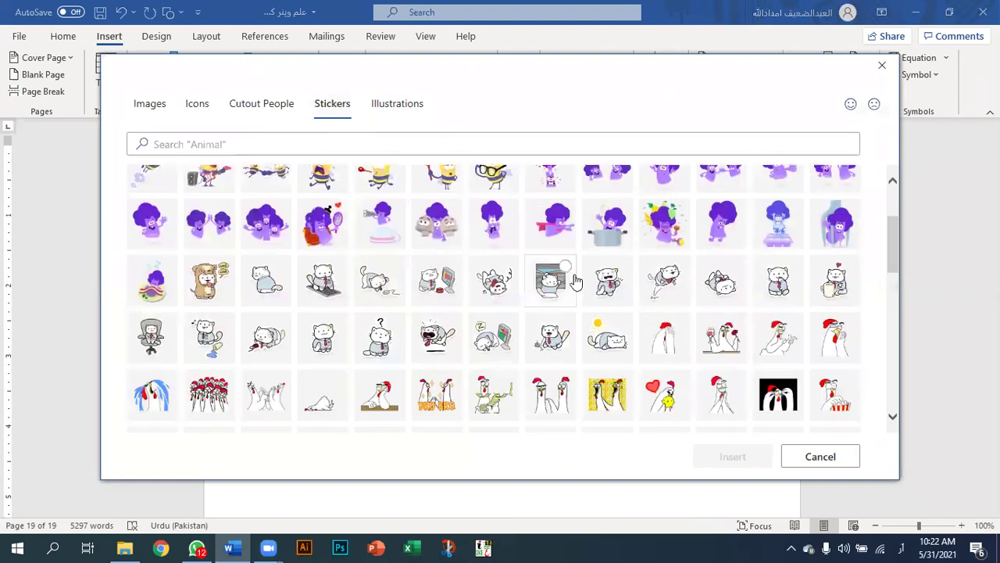
scroll(576, 280, "down", 6)
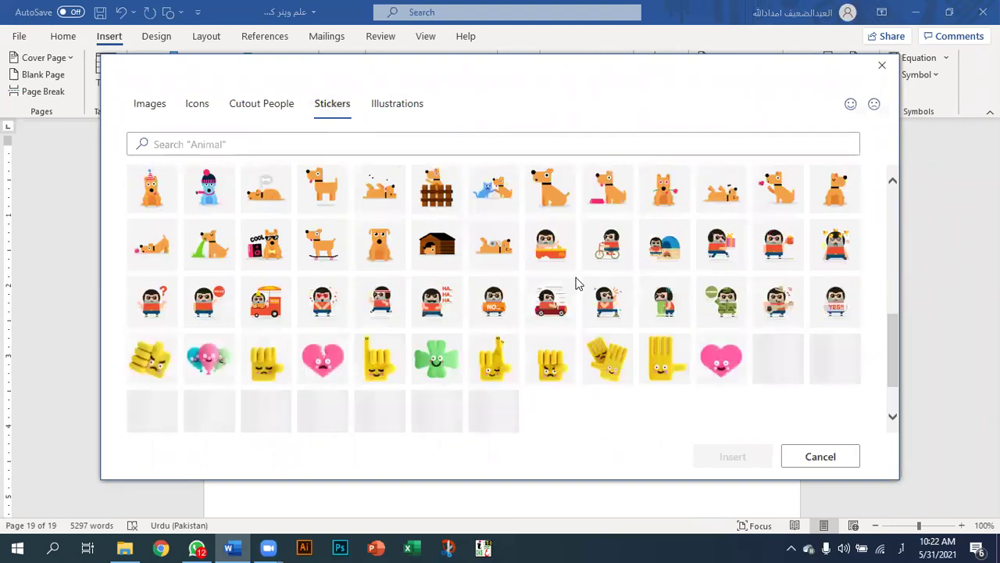
scroll(577, 283, "down", 6)
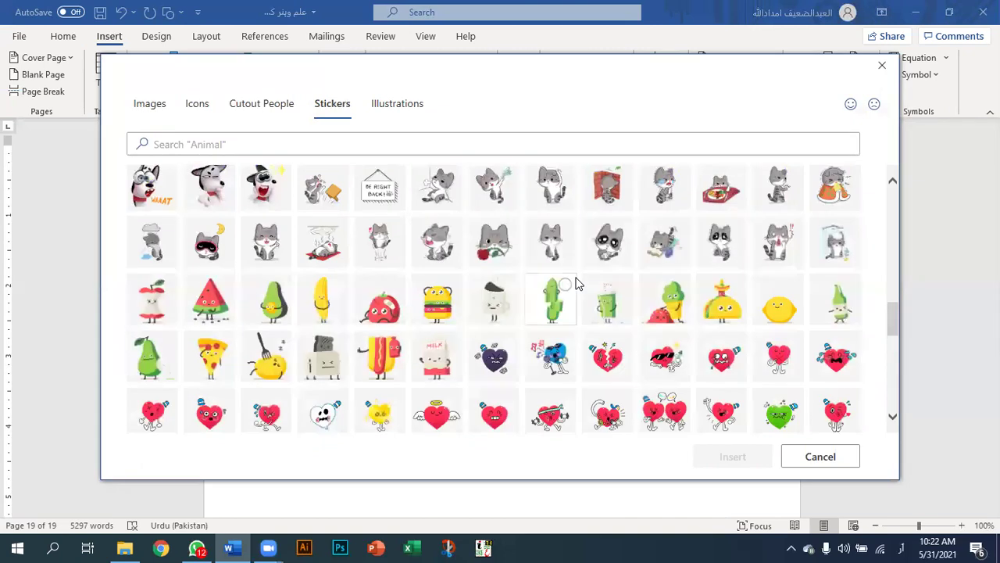
scroll(577, 283, "down", 4)
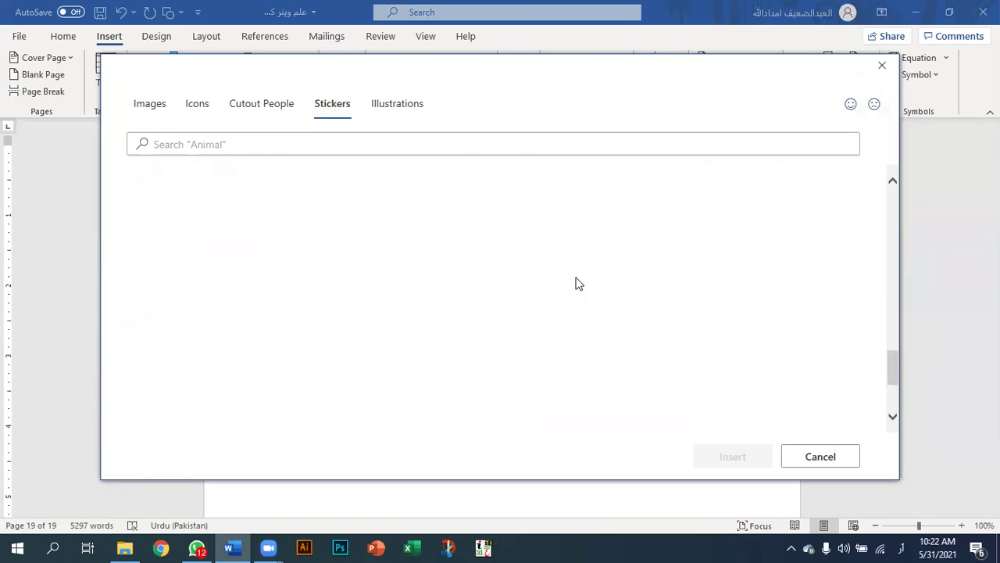
scroll(577, 283, "down", 3)
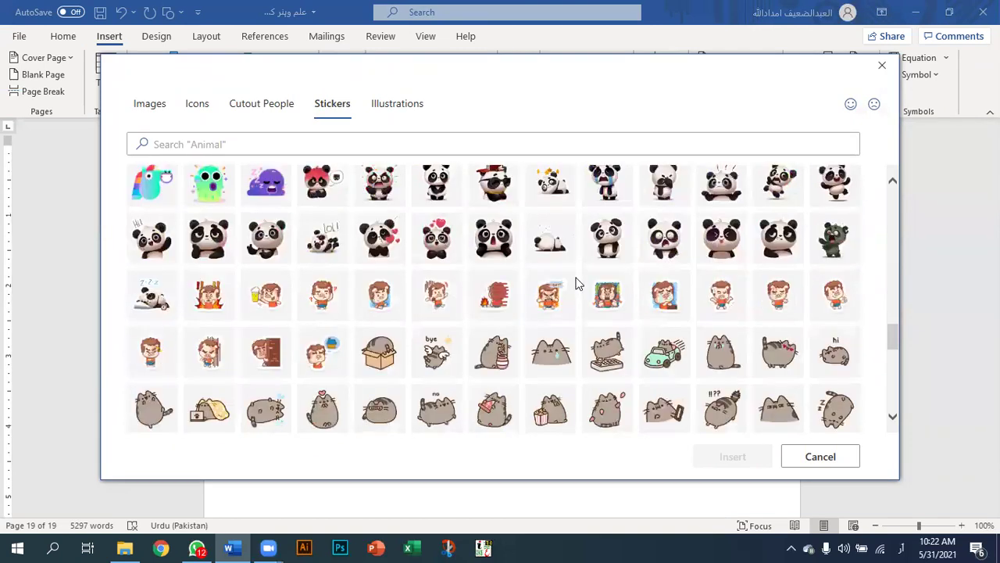
Switch the stock library to Illustrations and look through the available drawings.
left_click(398, 106)
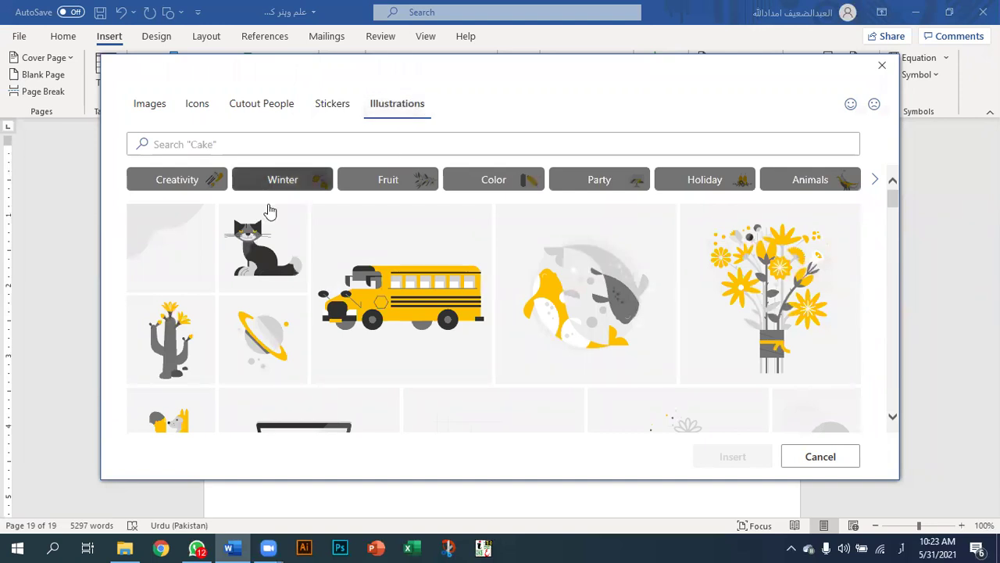
scroll(421, 308, "down", 10)
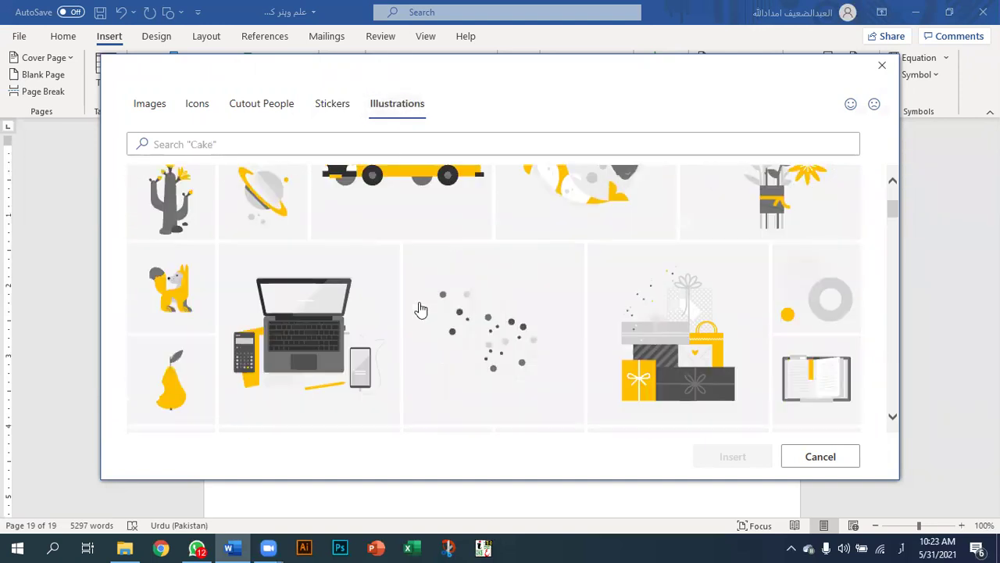
scroll(420, 308, "down", 8)
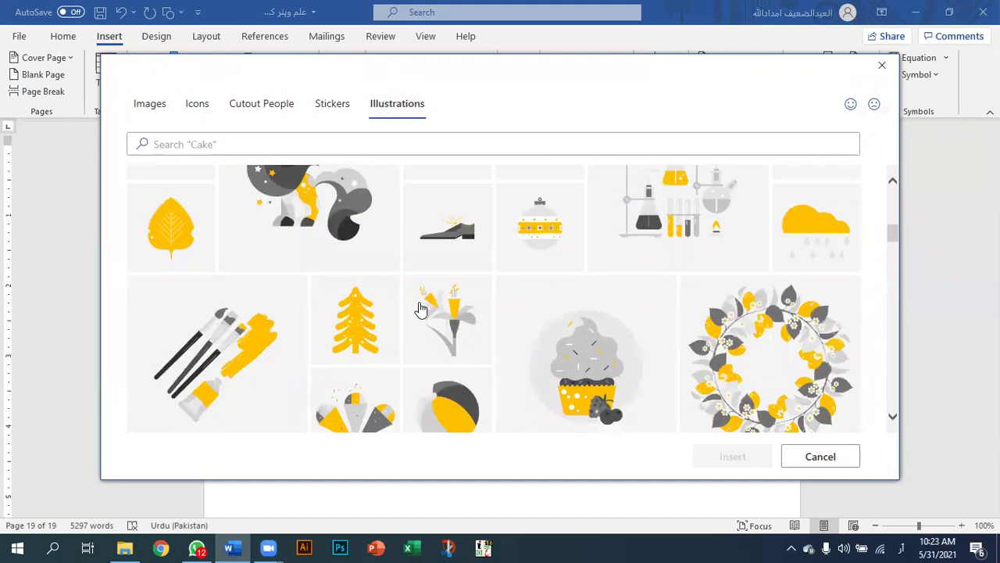
scroll(420, 309, "down", 8)
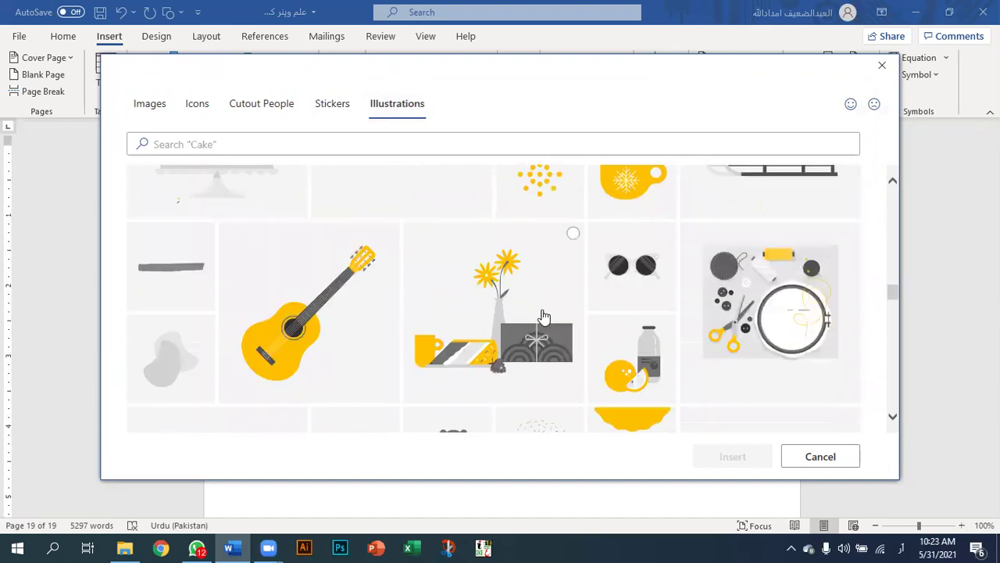
scroll(545, 317, "up", 3)
scroll(544, 316, "down", 10)
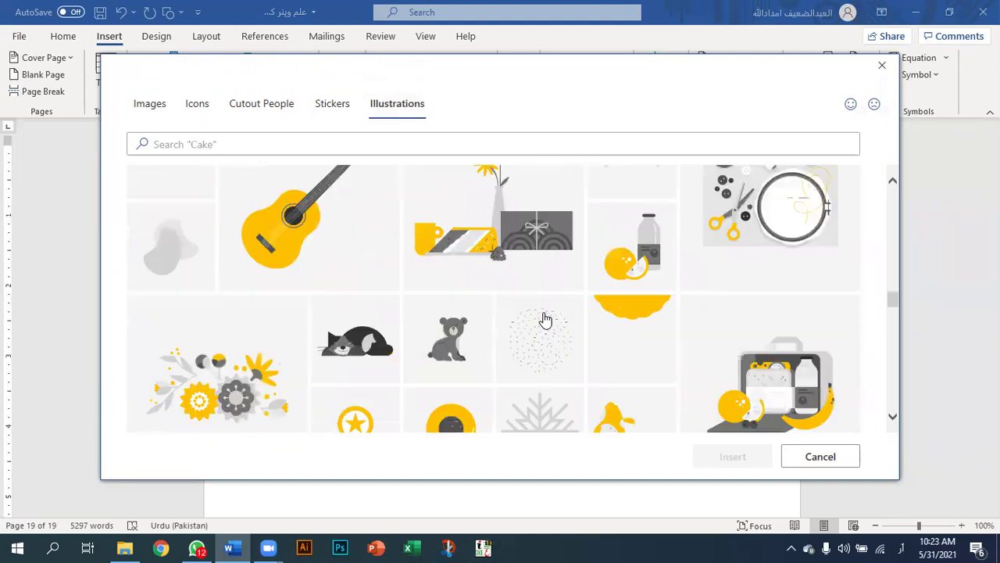
scroll(545, 319, "up", 4)
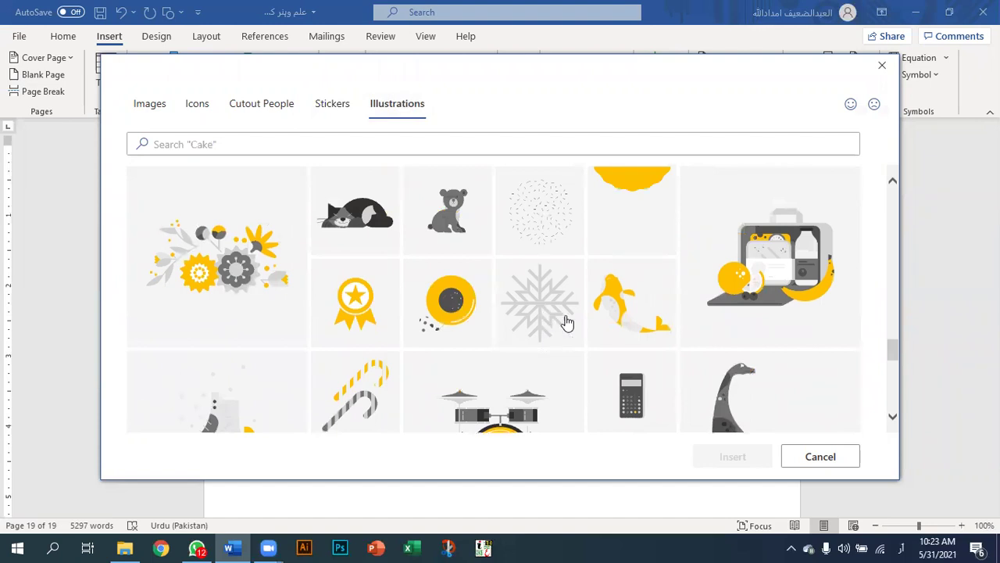
scroll(565, 321, "down", 5)
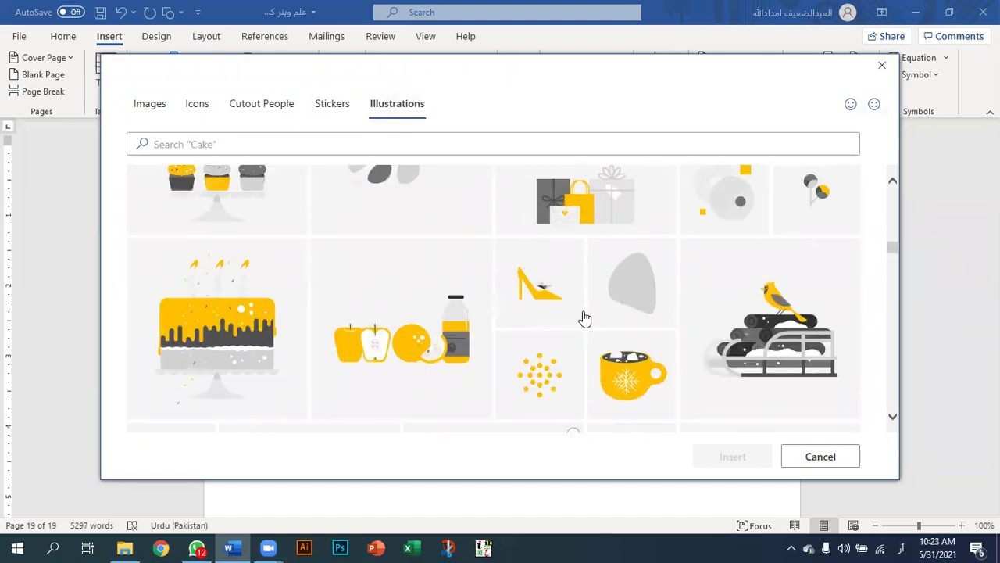
scroll(625, 266, "up", 10)
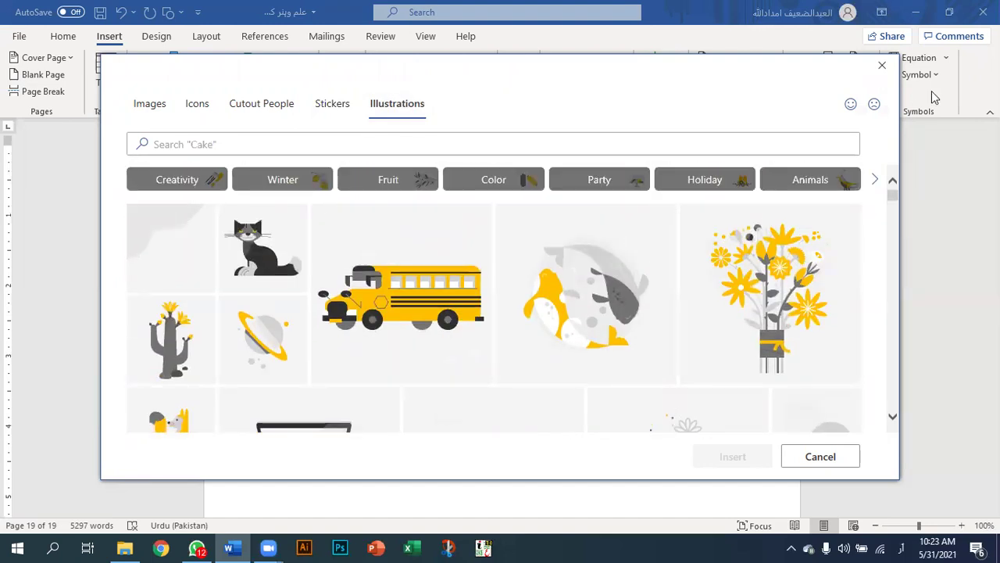
Insert the illustration of the yellow and grey flower bouquet into the page and deselect it.
left_click(805, 267)
left_click(805, 267)
left_click(850, 216)
left_click(715, 457)
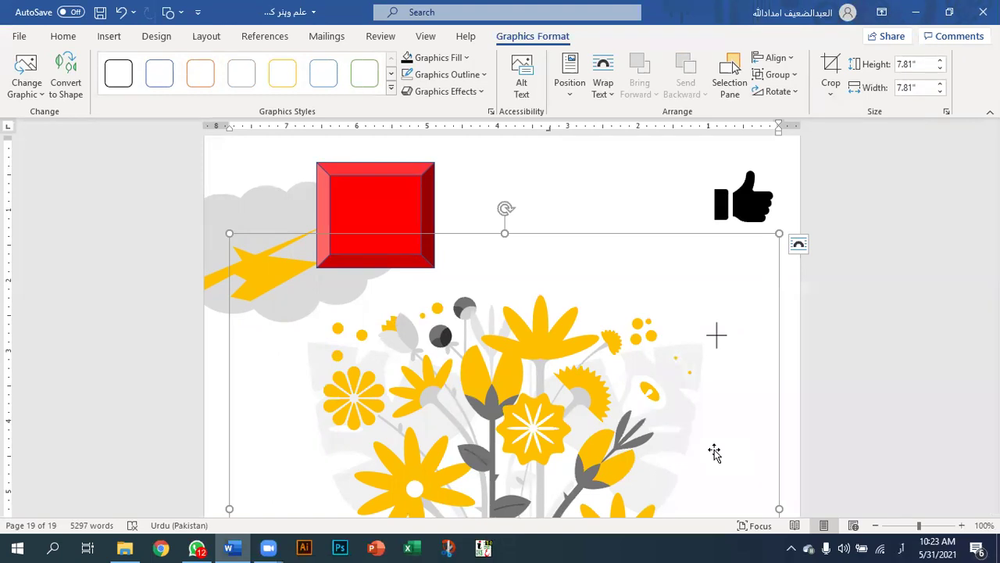
left_click(622, 178)
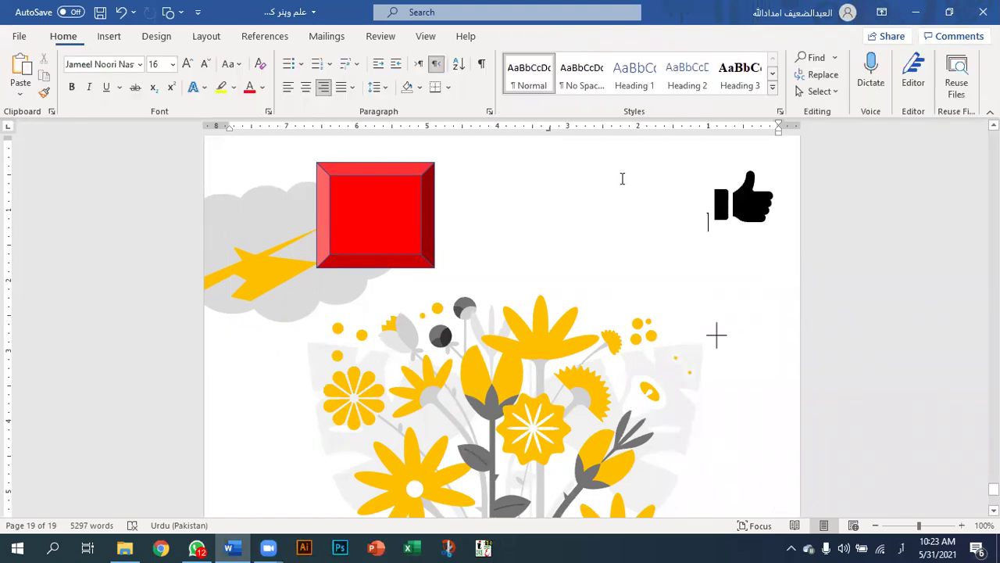
Convert the flower bouquet illustration into separate shapes that can be edited individually.
scroll(542, 252, "down", 8)
scroll(543, 252, "up", 6)
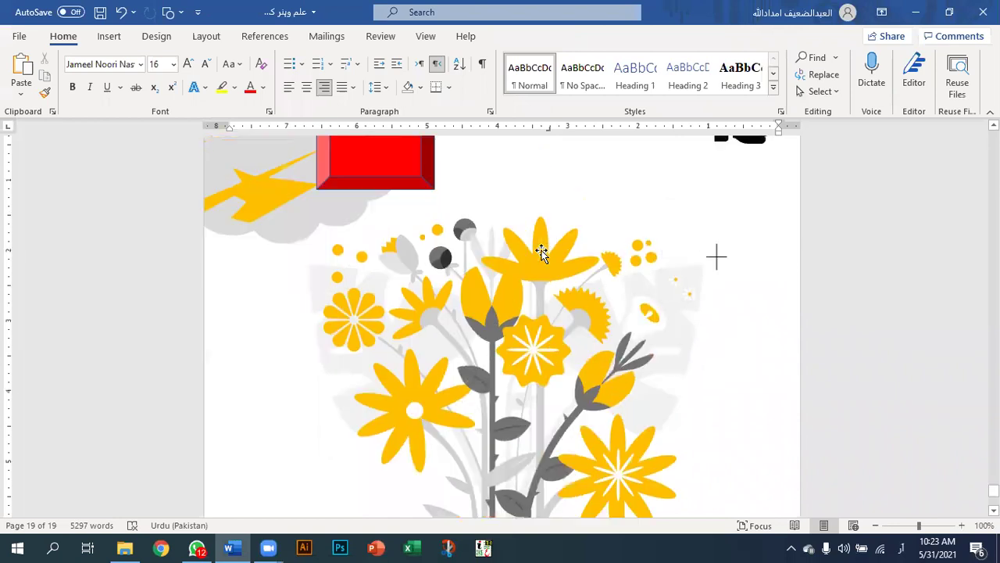
scroll(542, 252, "up", 1)
left_click(541, 316)
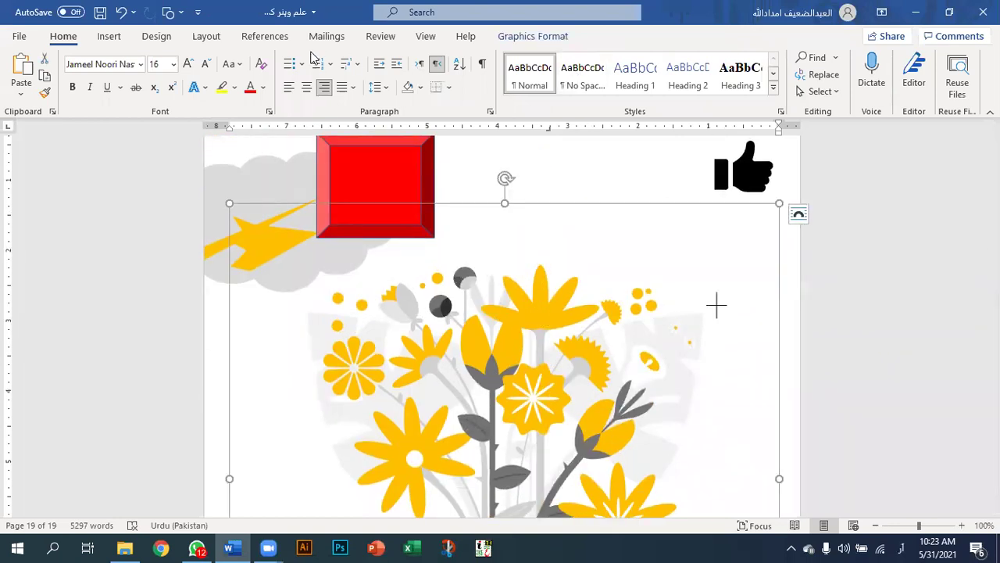
left_click(559, 41)
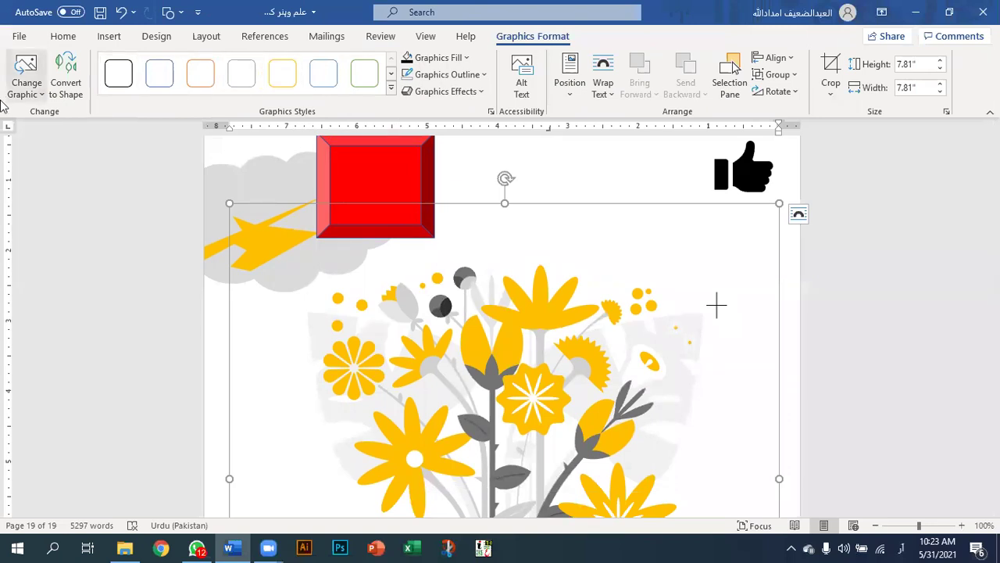
left_click(65, 87)
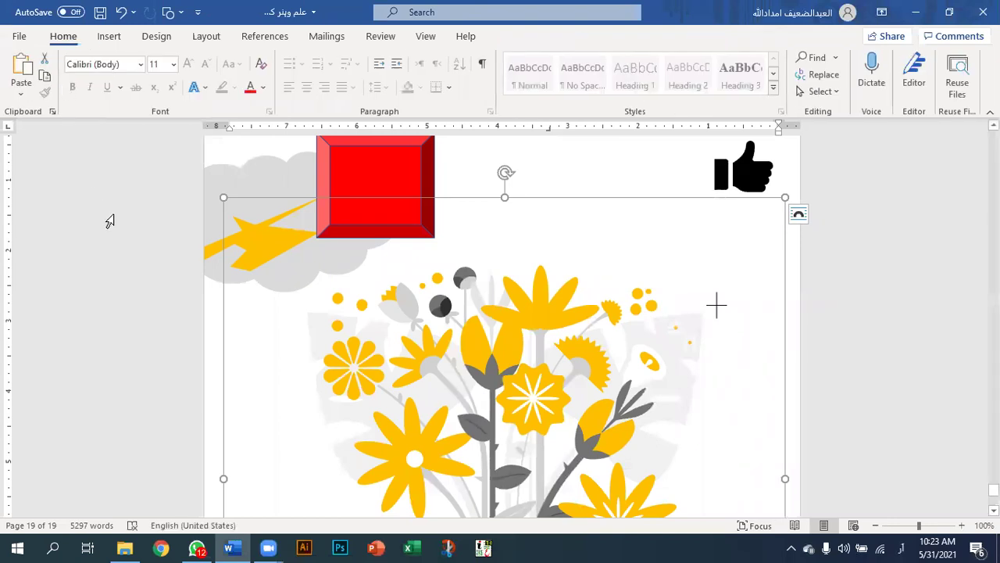
Select the topmost yellow flower on its own within the converted bouquet to examine it as a separate piece.
left_click(557, 311)
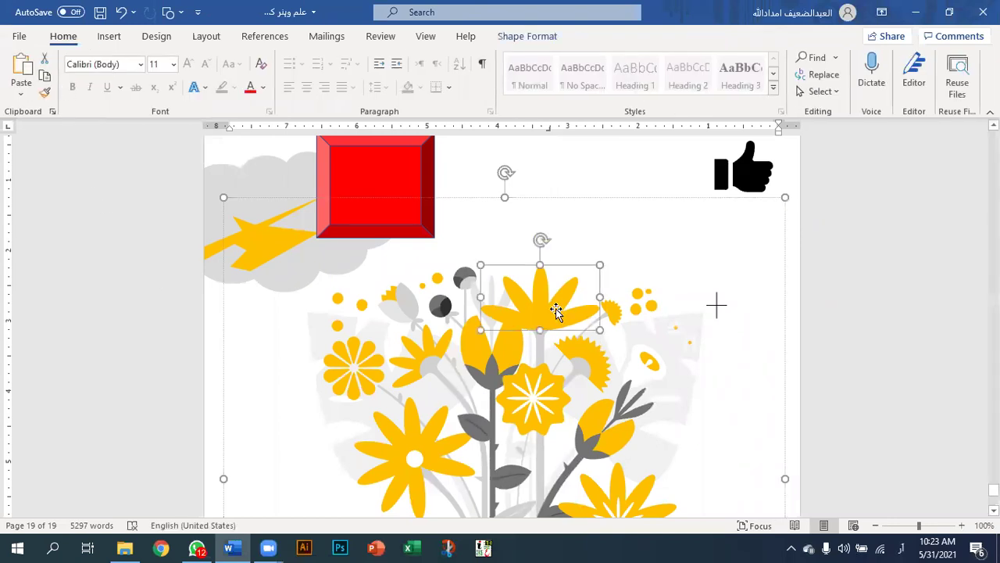
left_click(656, 174)
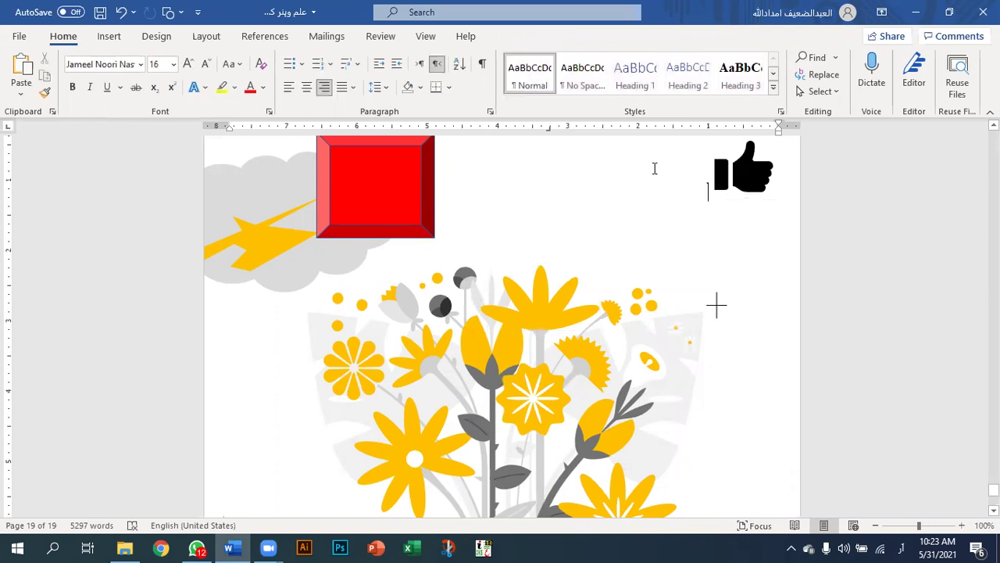
left_click(594, 321)
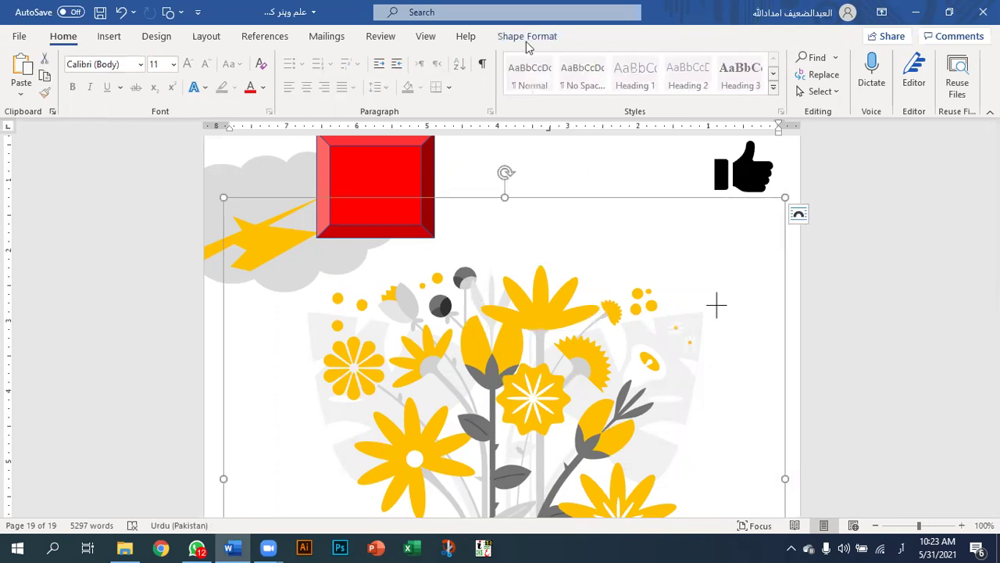
scroll(534, 153, "down", 1)
scroll(531, 152, "up", 4)
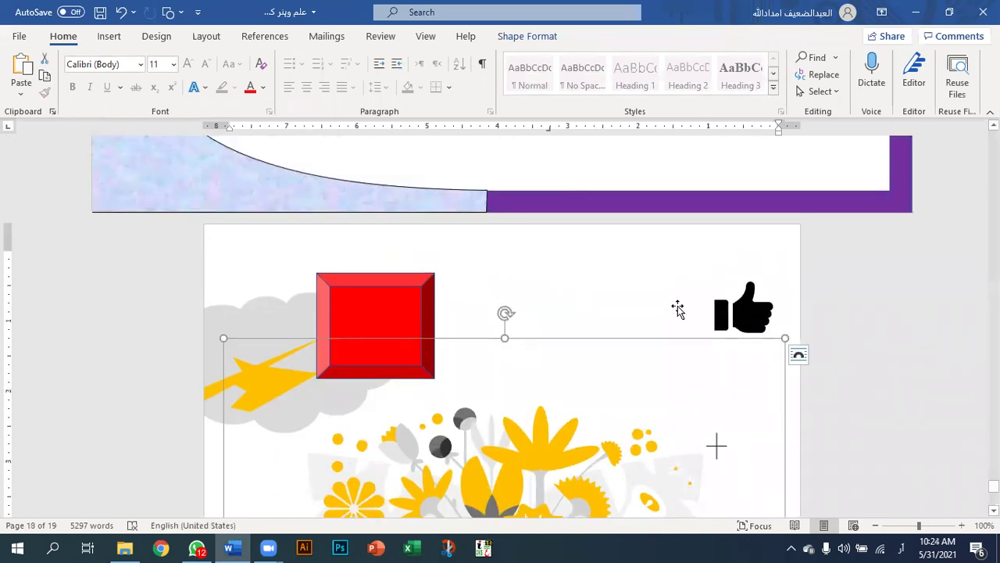
scroll(575, 211, "down", 5)
left_click(566, 207)
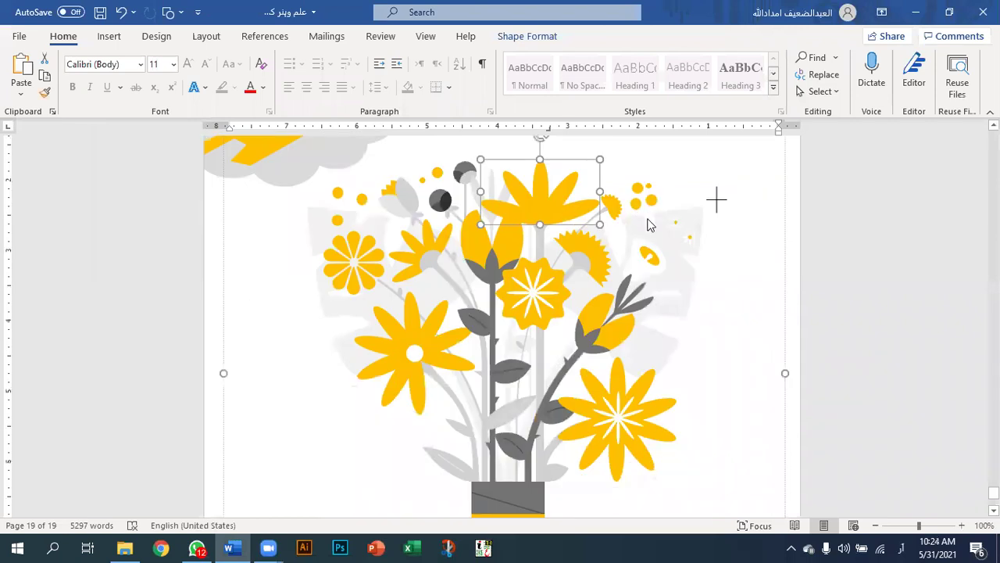
scroll(647, 225, "up", 2)
scroll(648, 225, "up", 1)
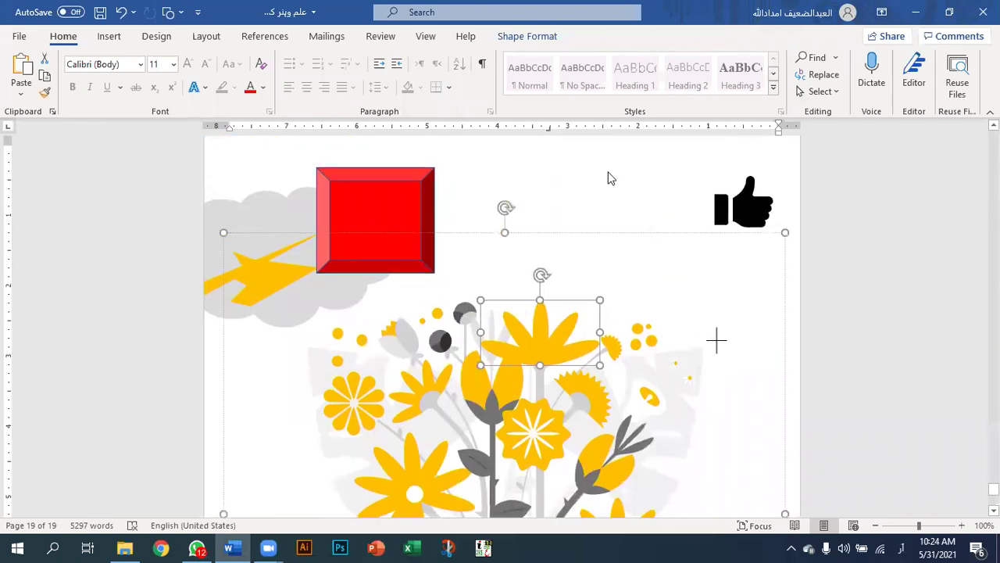
Delete the whole converted flower bouquet from the page.
left_click(622, 230)
left_click(617, 258)
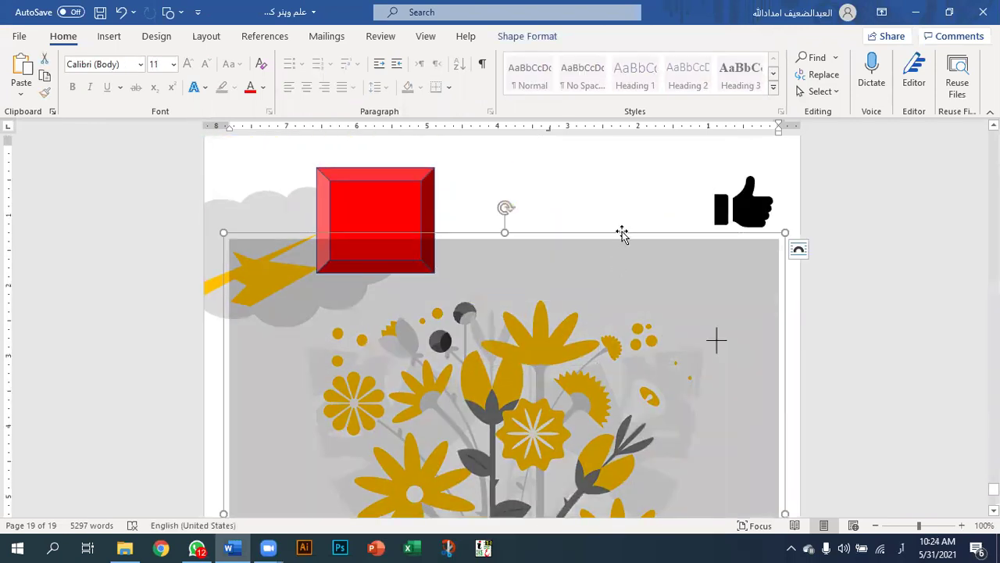
left_click(622, 232)
key("Delete")
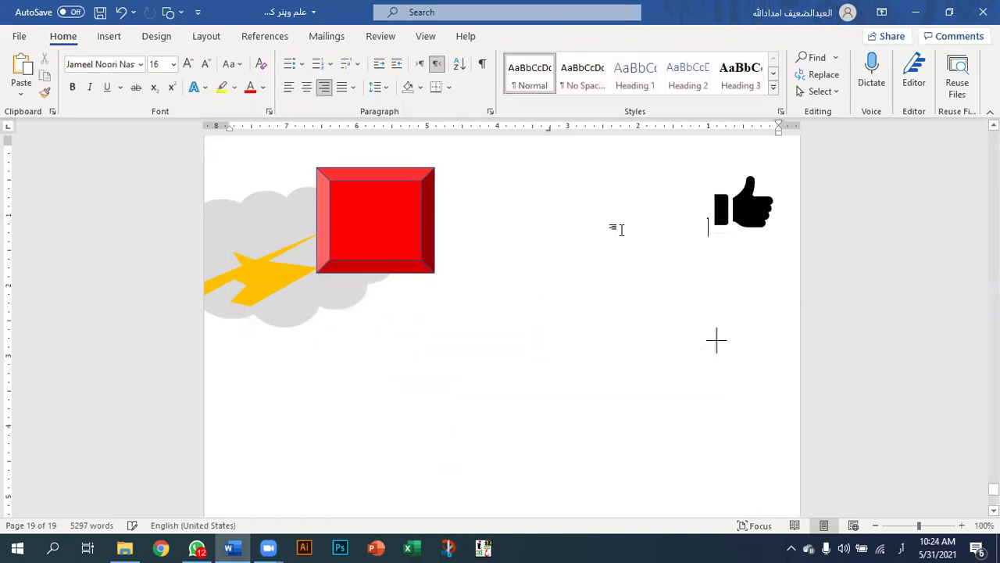
Insert the yellow and grey flower bouquet from the stock Illustrations collection again and convert it to shapes.
left_click(109, 36)
left_click(187, 76)
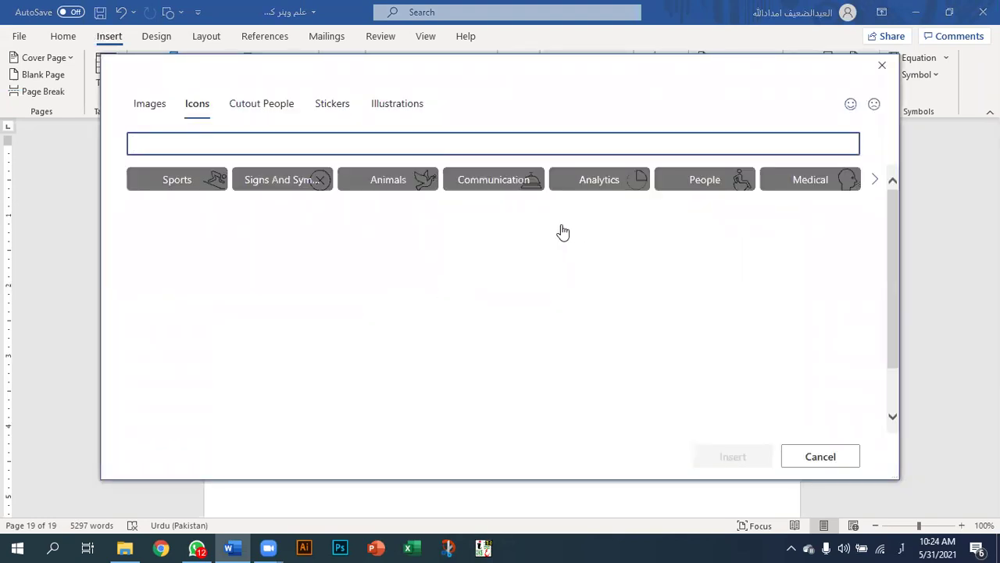
left_click(382, 106)
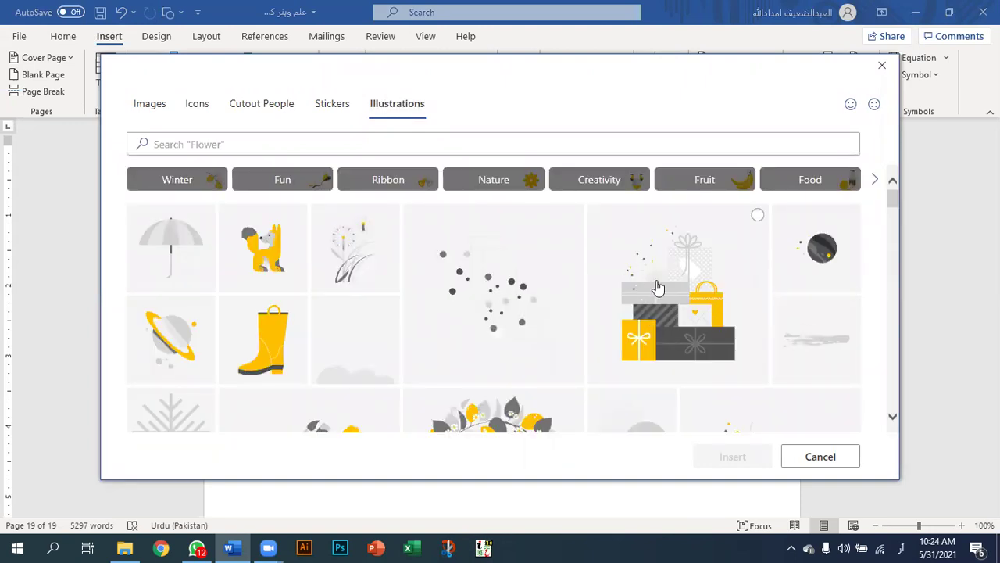
scroll(659, 289, "down", 5)
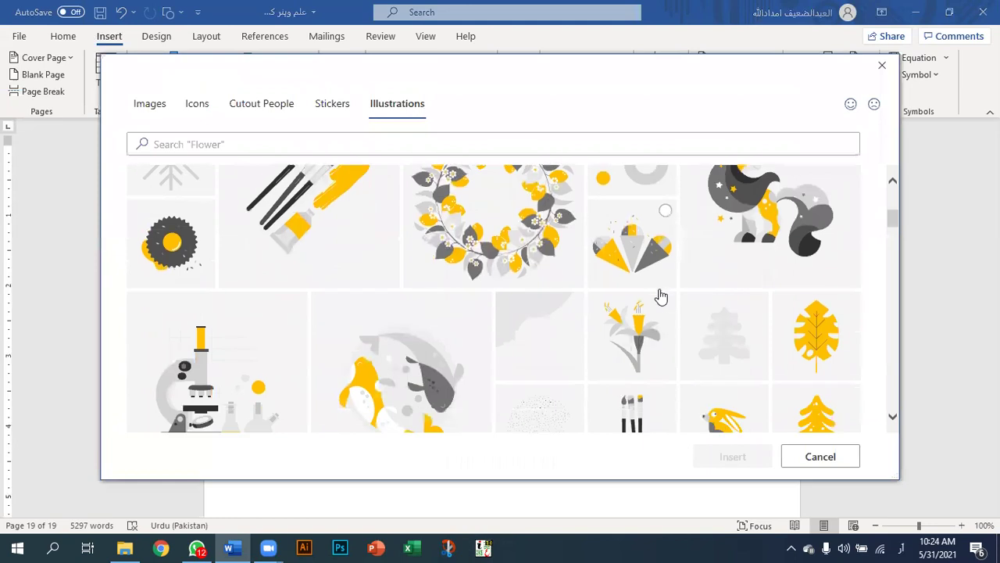
scroll(659, 293, "down", 10)
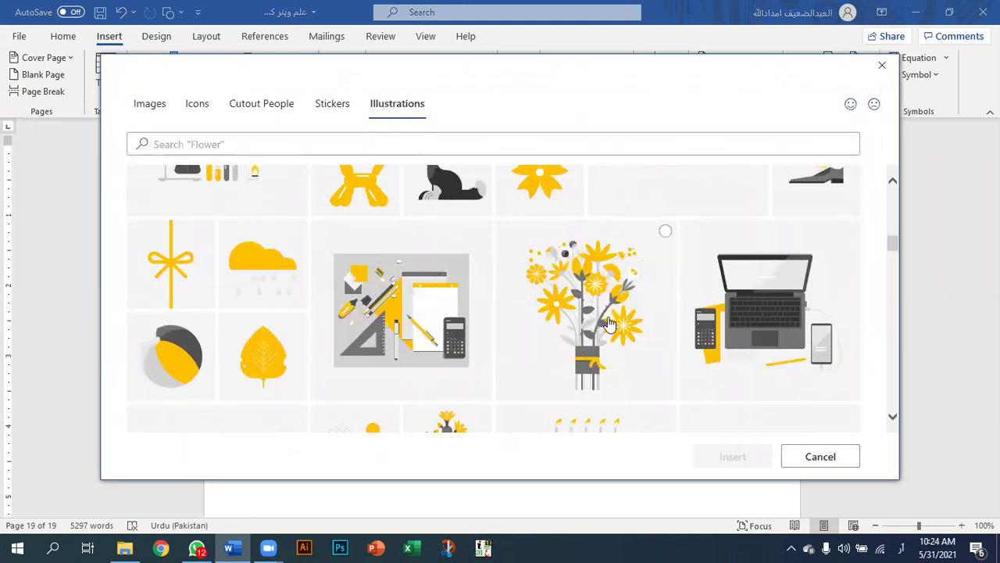
left_click(591, 289)
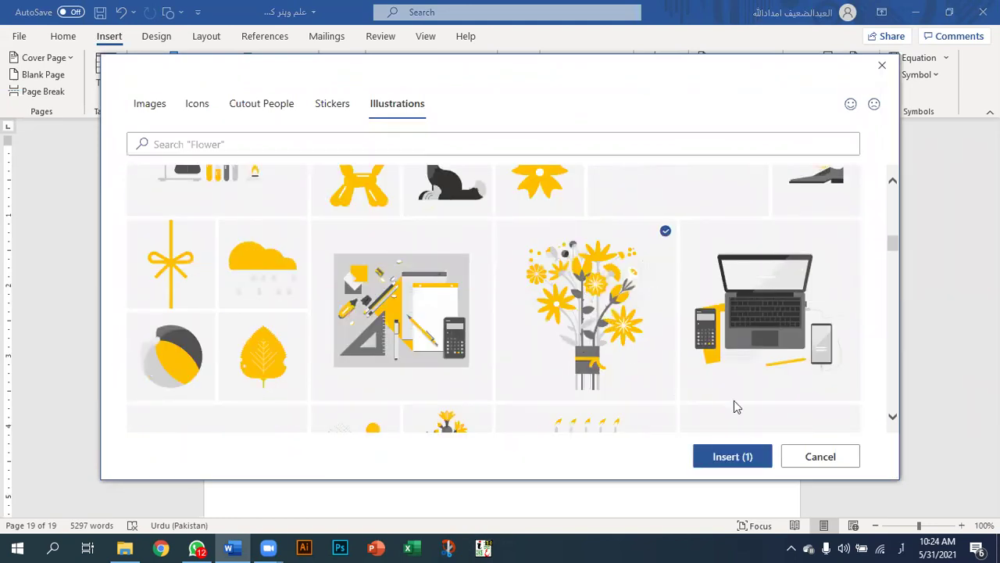
left_click(740, 458)
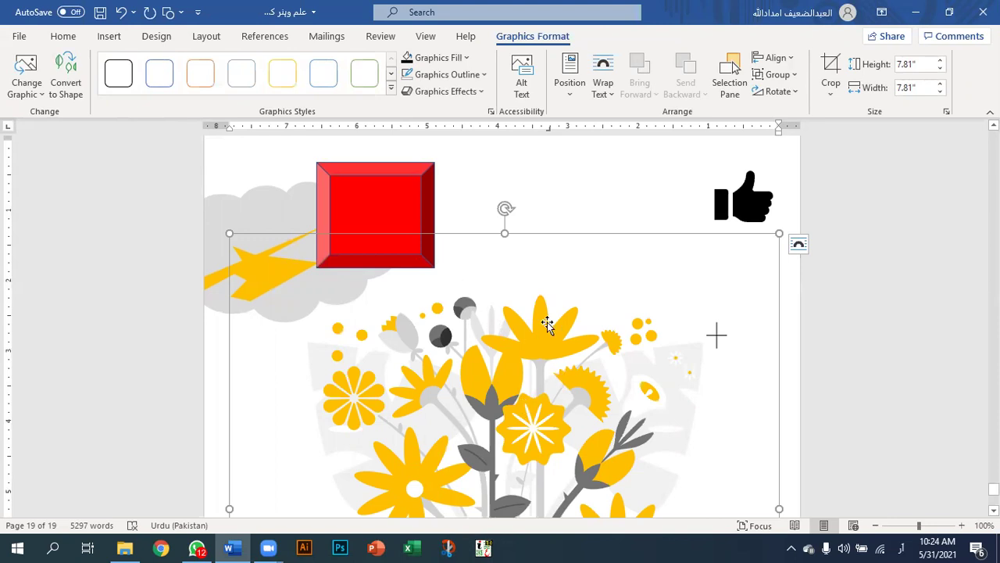
left_click_drag(557, 321, 555, 335)
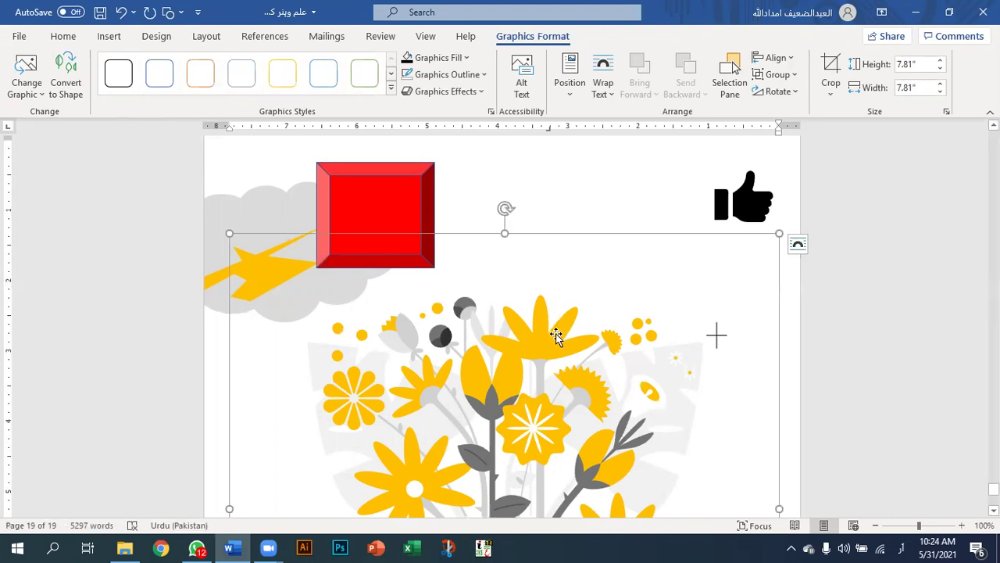
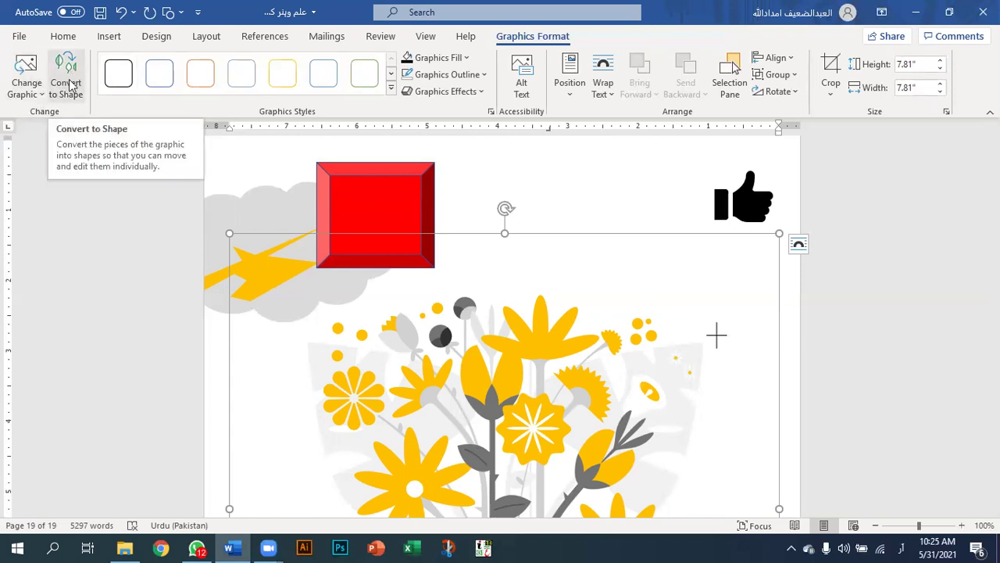
left_click(69, 85)
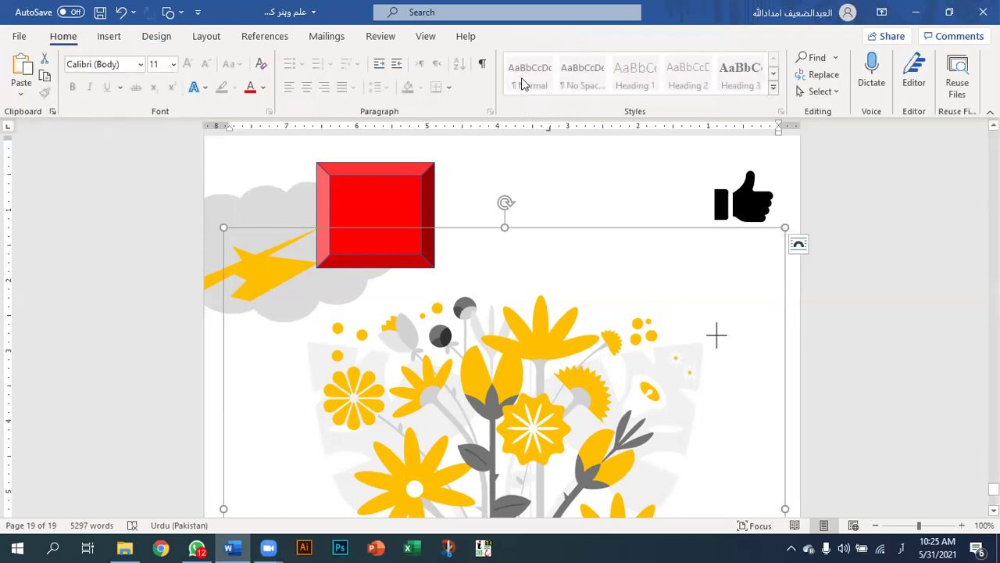
Fill the topmost yellow flower of the bouquet with dark green from the standard color palette.
scroll(537, 260, "down", 2)
left_click(537, 265)
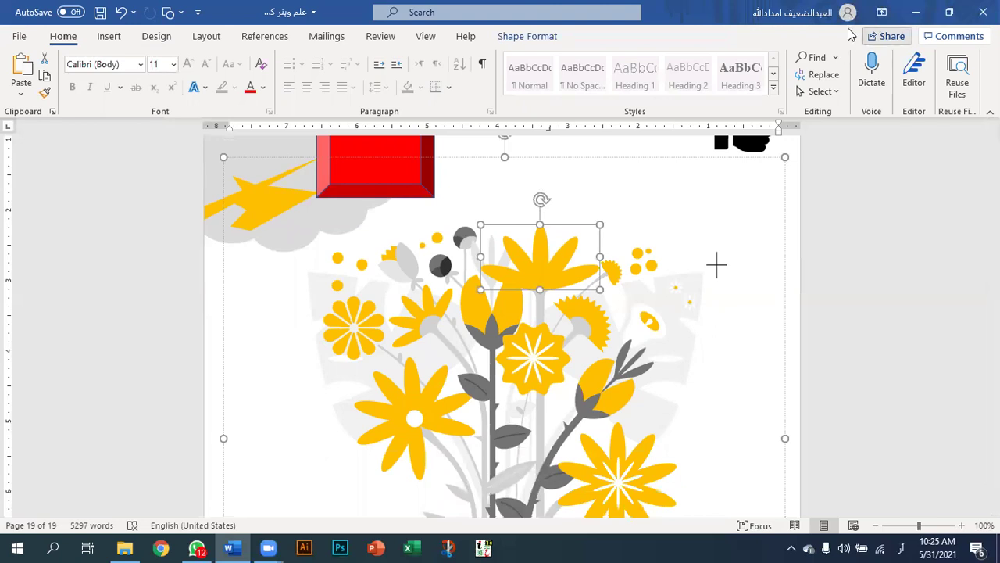
left_click(538, 38)
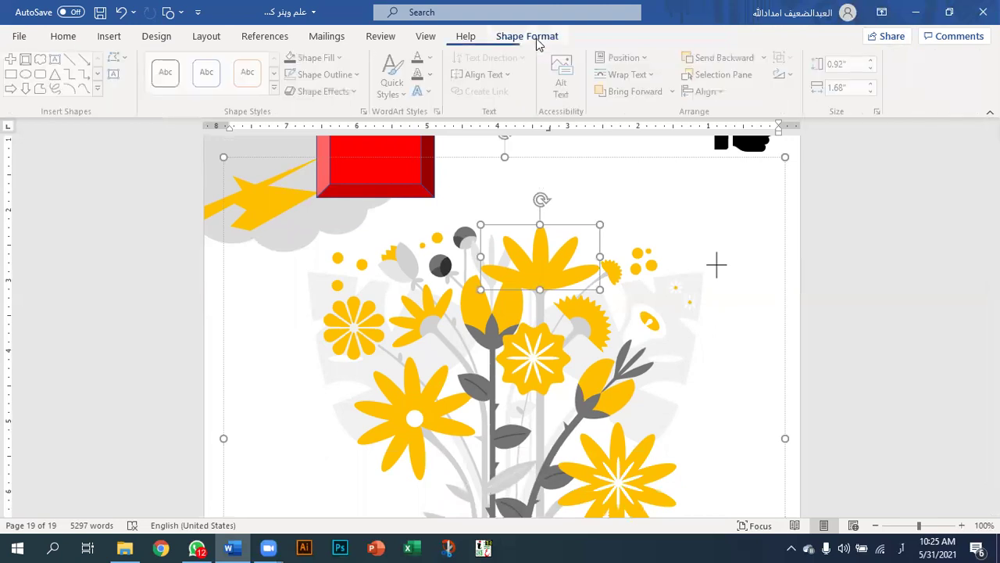
left_click(343, 59)
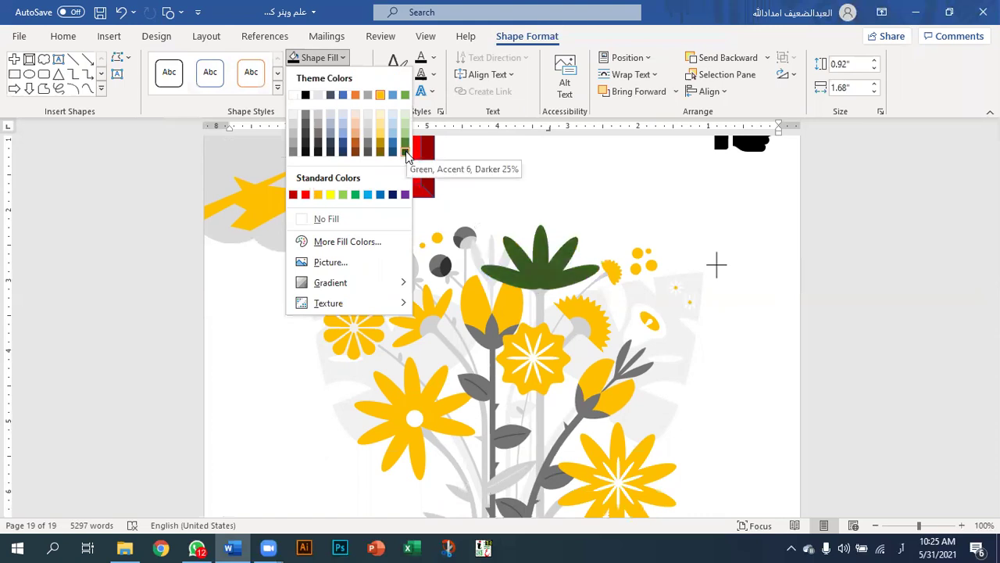
left_click(319, 244)
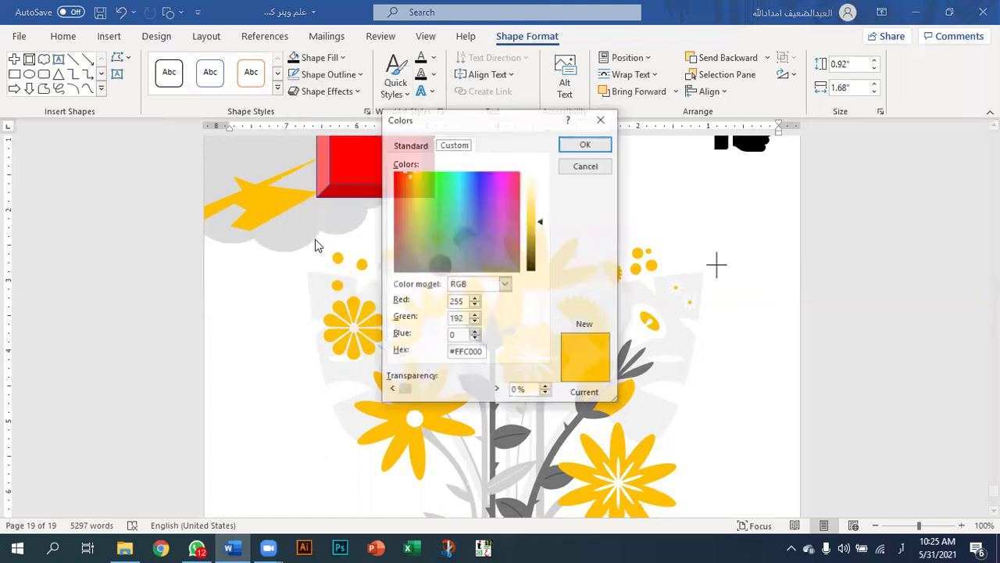
left_click(414, 145)
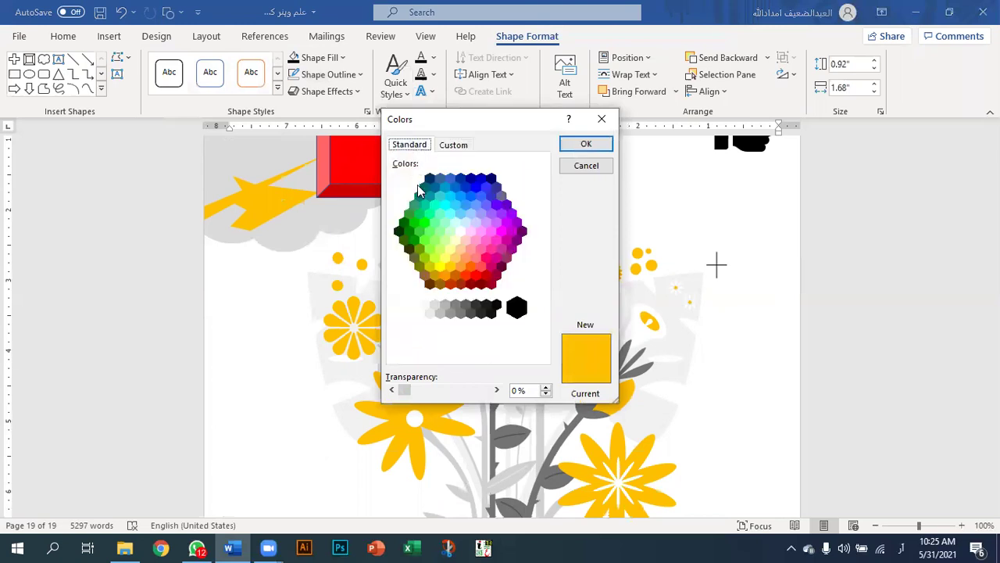
left_click(409, 232)
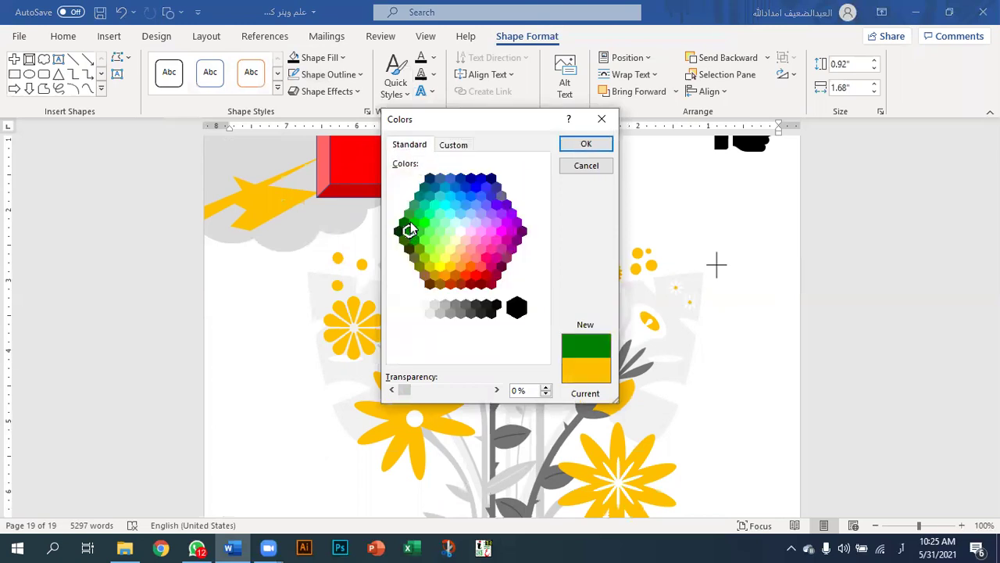
left_click(415, 224)
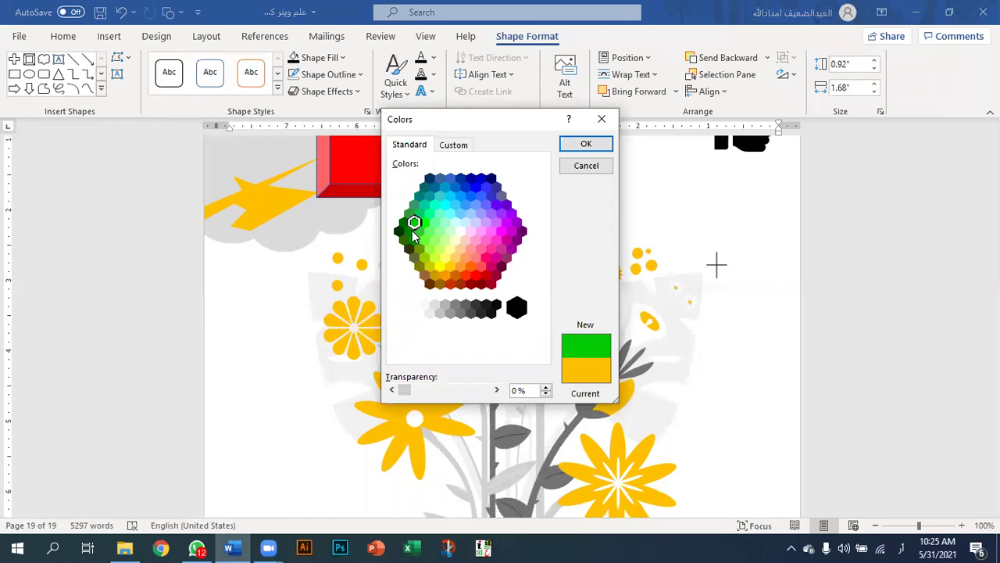
left_click(409, 231)
left_click(587, 146)
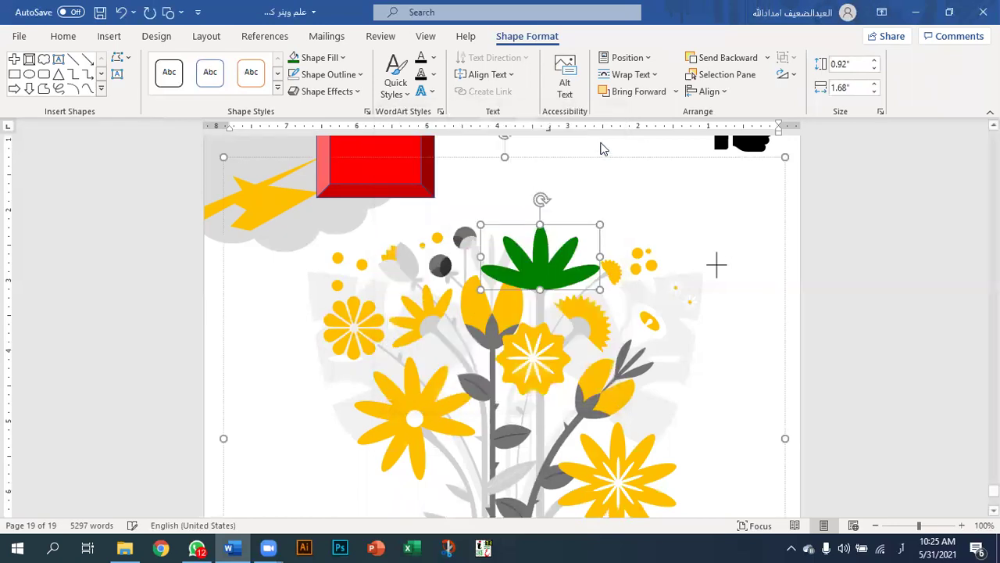
Select the light grey stem beneath the green flower.
left_click(538, 307)
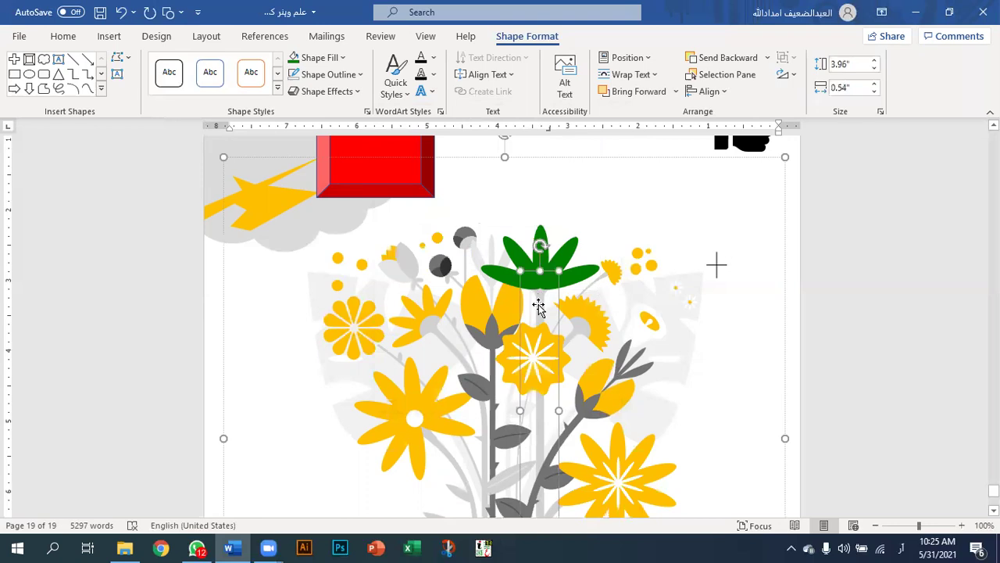
scroll(539, 308, "down", 4)
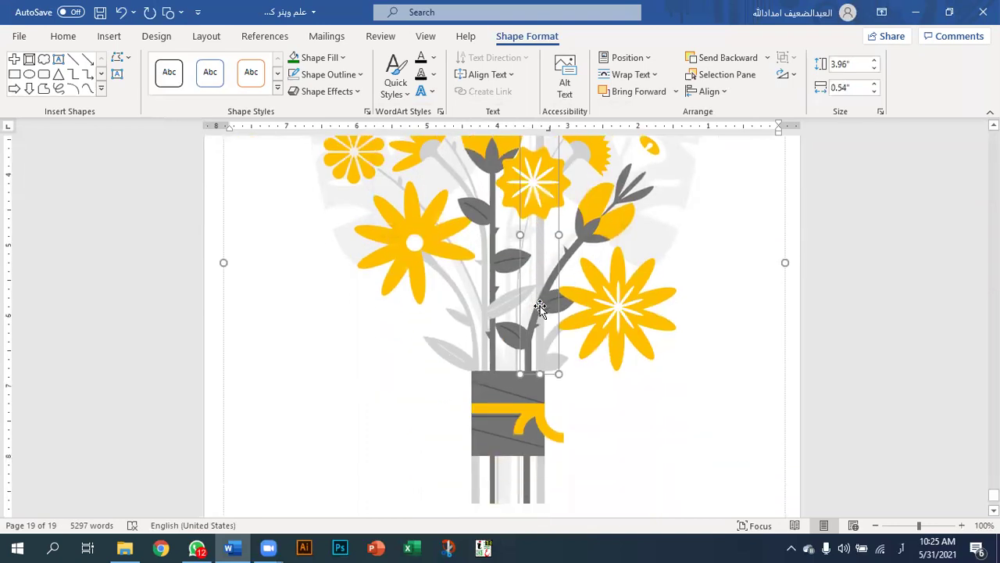
Fill the light grey stem beneath the green flower in the bouquet graphic with dark orange from the theme colours.
scroll(539, 308, "up", 3)
scroll(539, 307, "up", 1)
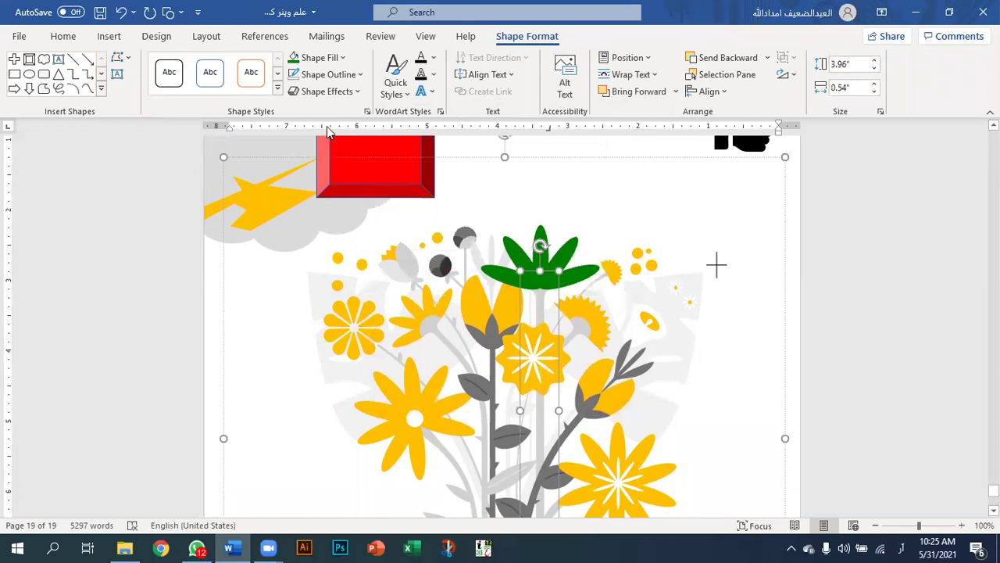
left_click(343, 59)
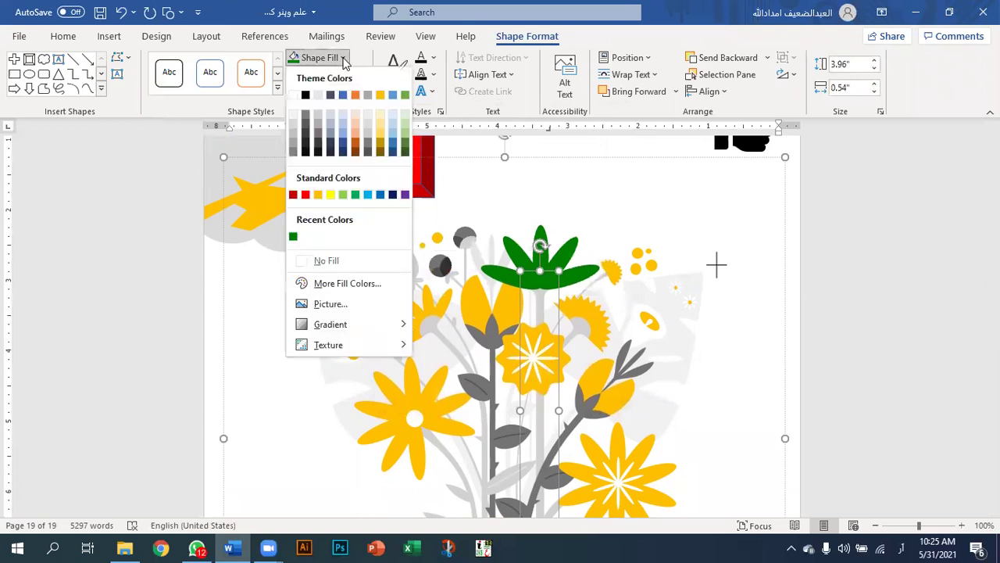
left_click(354, 147)
scroll(744, 269, "down", 3)
scroll(744, 270, "down", 2)
scroll(744, 270, "up", 4)
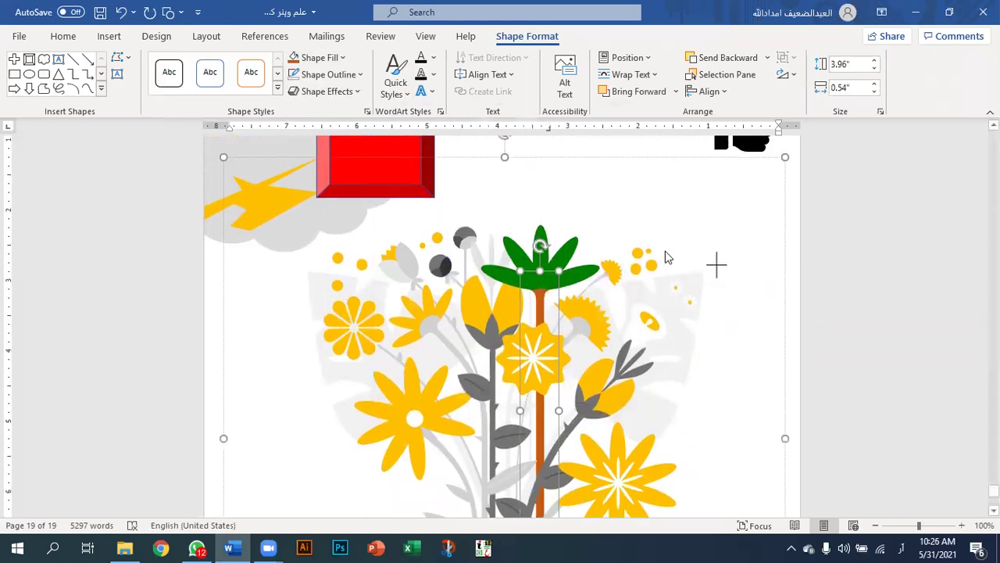
Fill the petals of the yellow half-open flower beside the small round flower with standard red.
left_click(638, 255)
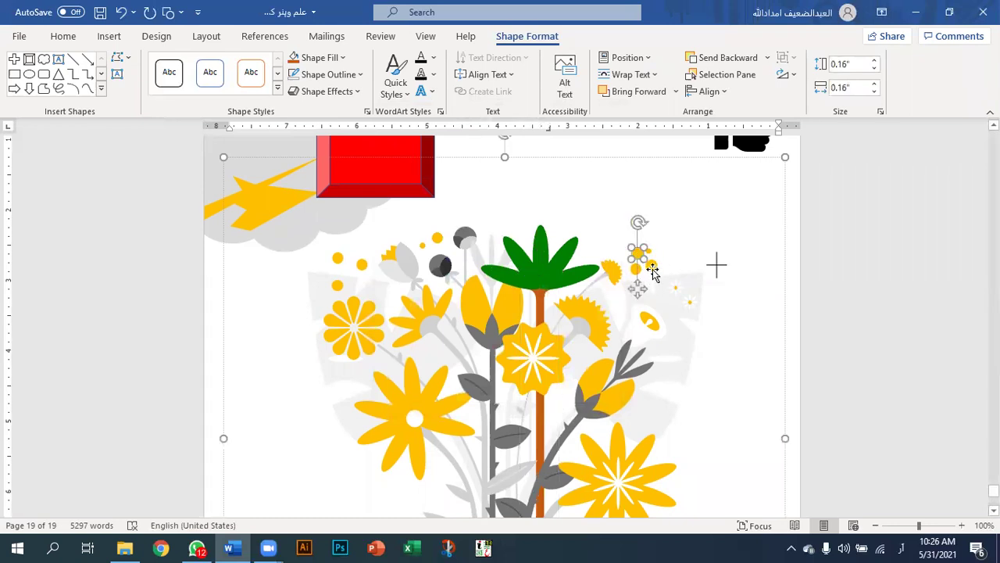
left_click(363, 311)
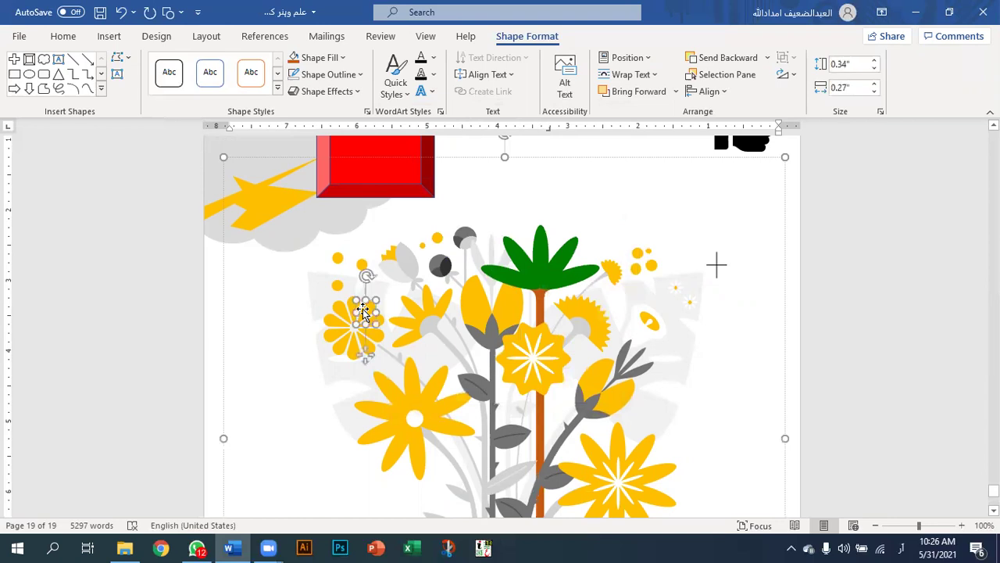
left_click(439, 308)
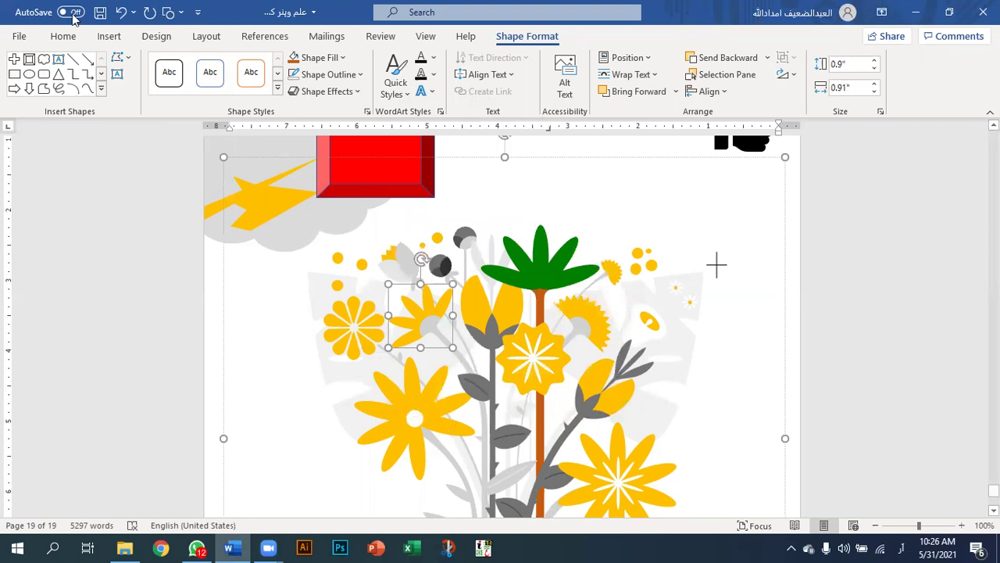
left_click(347, 61)
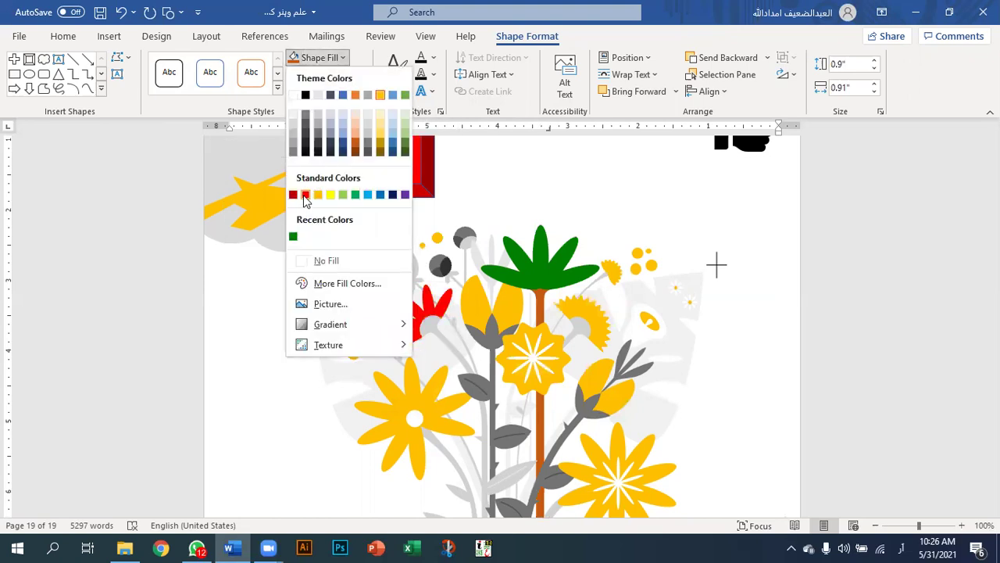
left_click(305, 195)
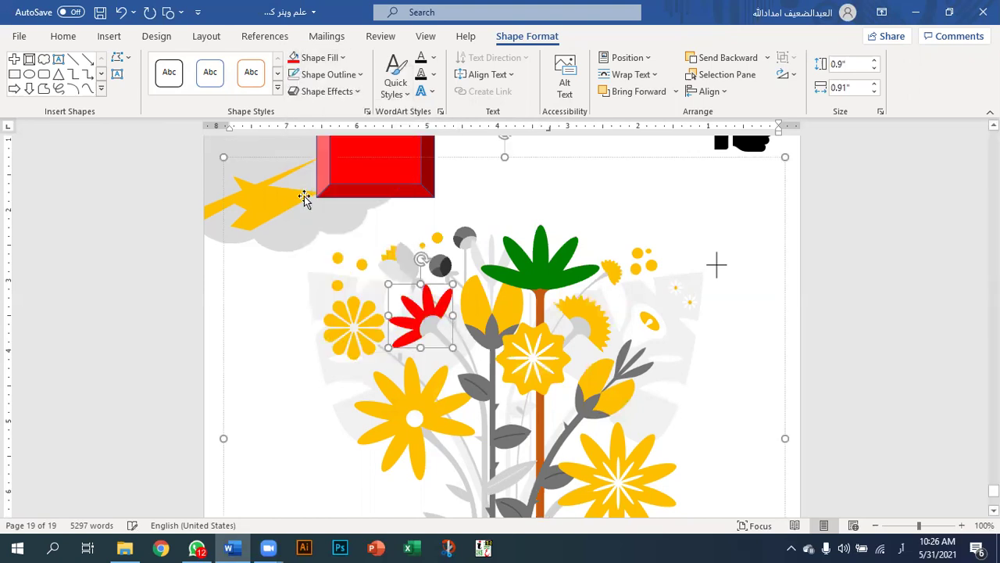
Fill the large yellow long-petalled flower with the white round centre with dark gold from the theme colours.
left_click(432, 411)
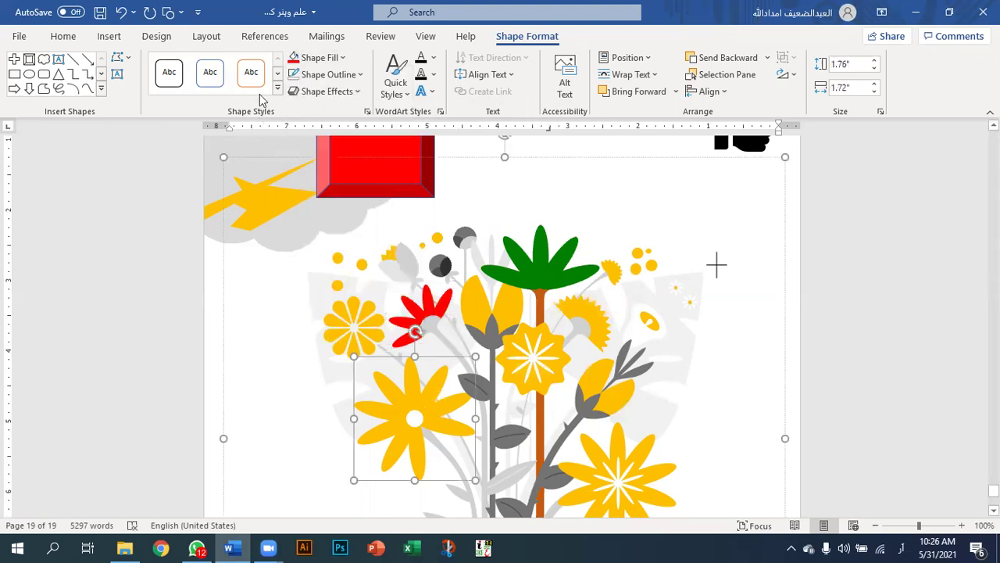
left_click(340, 59)
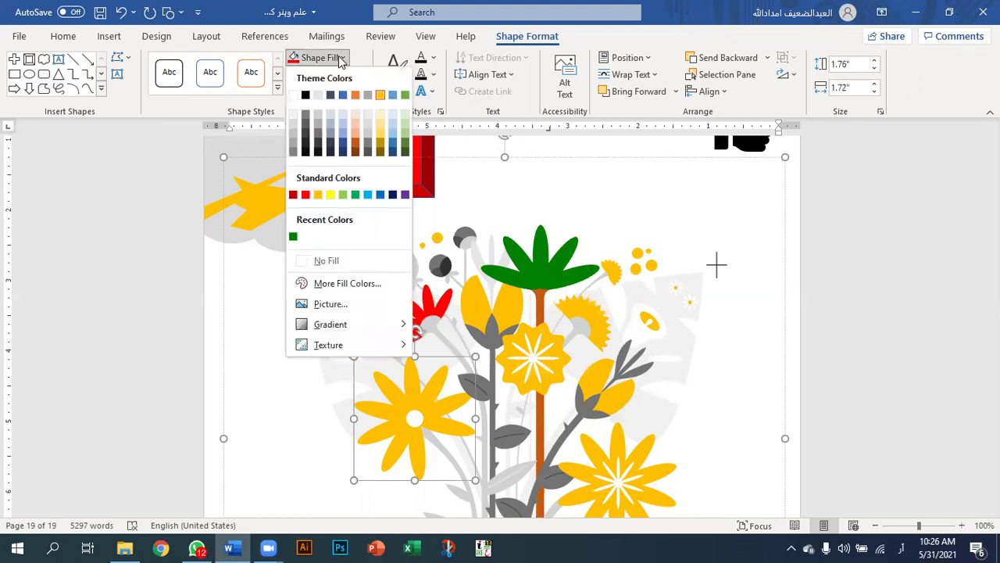
left_click(378, 142)
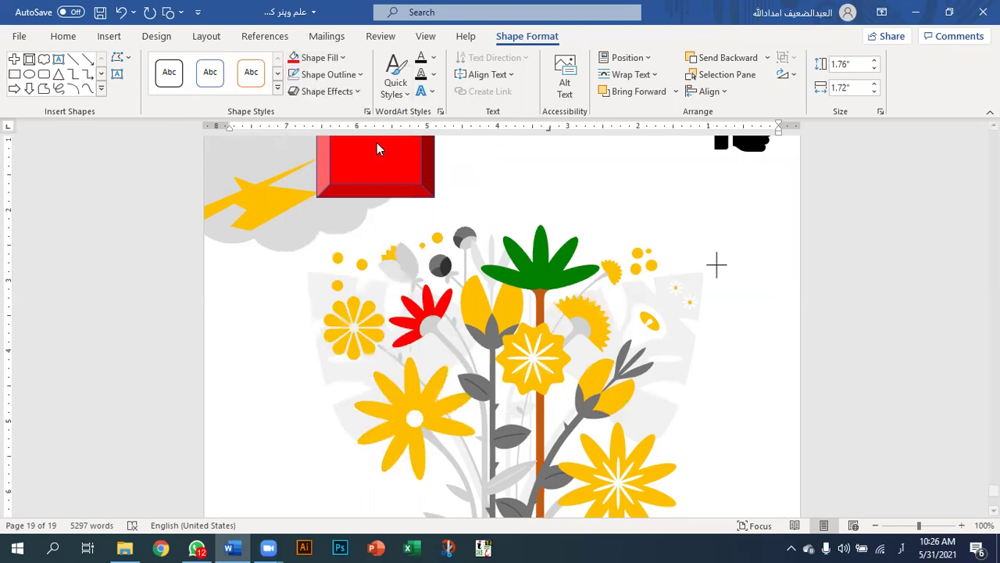
scroll(683, 308, "down", 2)
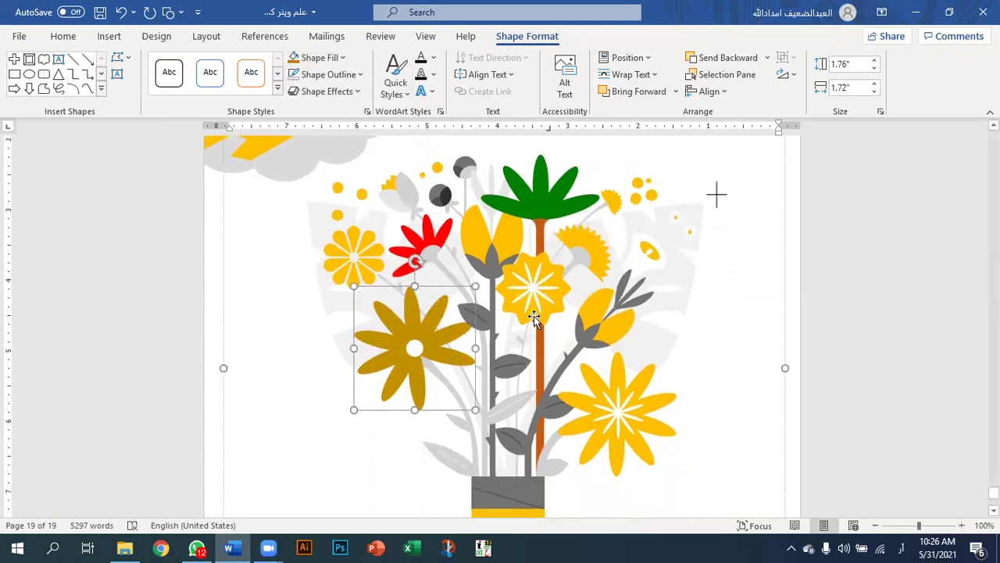
Select the scalloped outer shape of the bouquet's central yellow flower and fill it with dark gold.
left_click(538, 311)
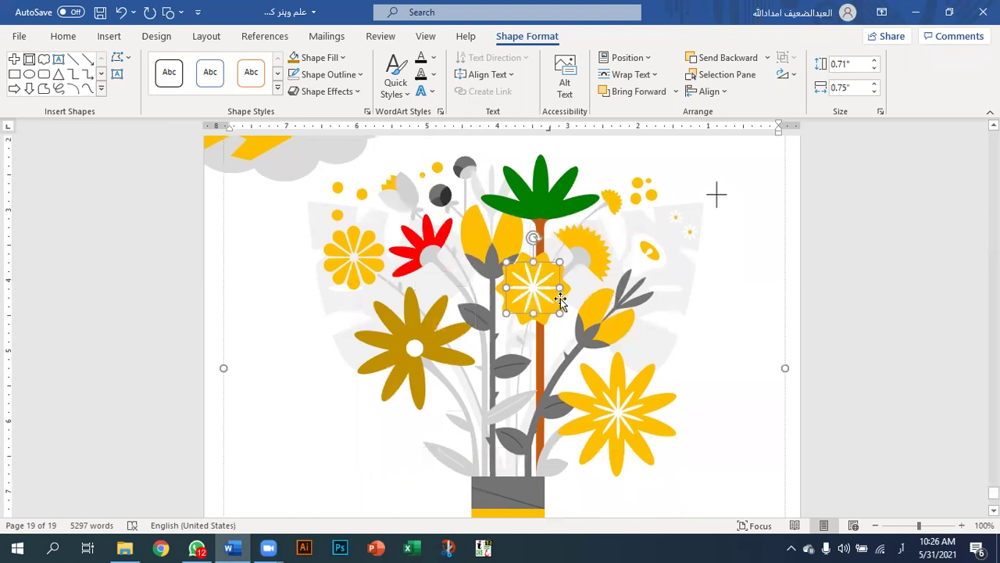
left_click_drag(559, 288, 568, 288)
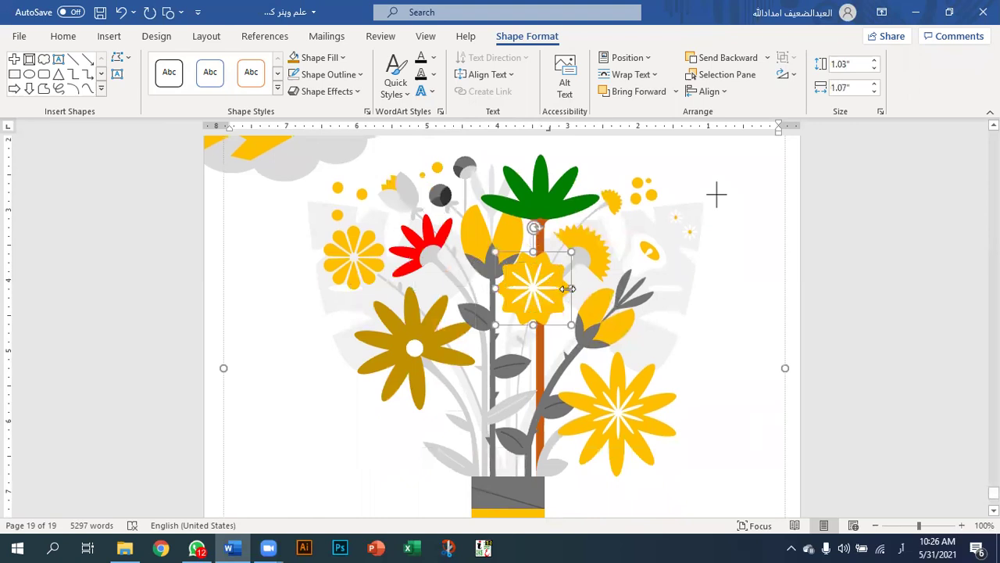
left_click(344, 58)
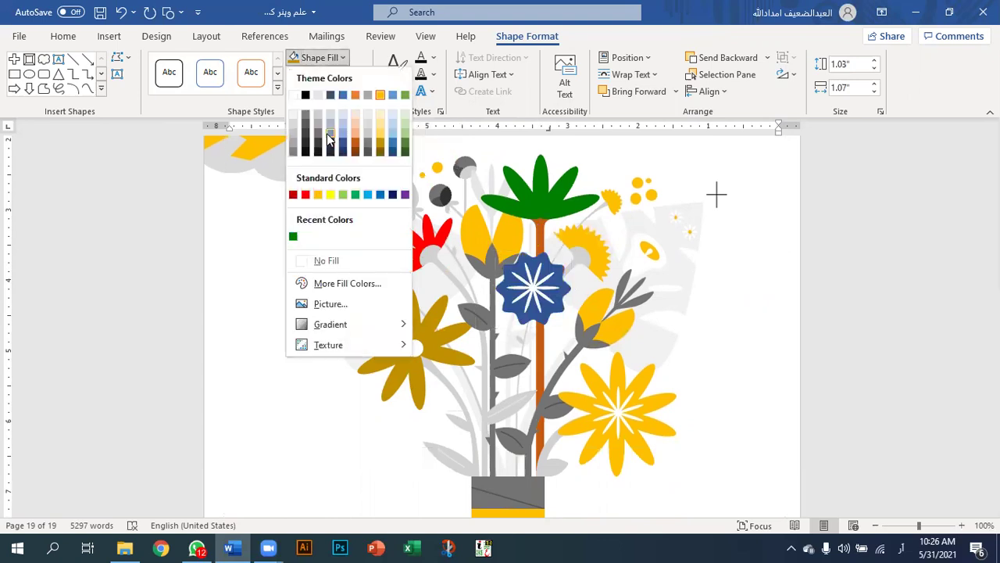
left_click(380, 143)
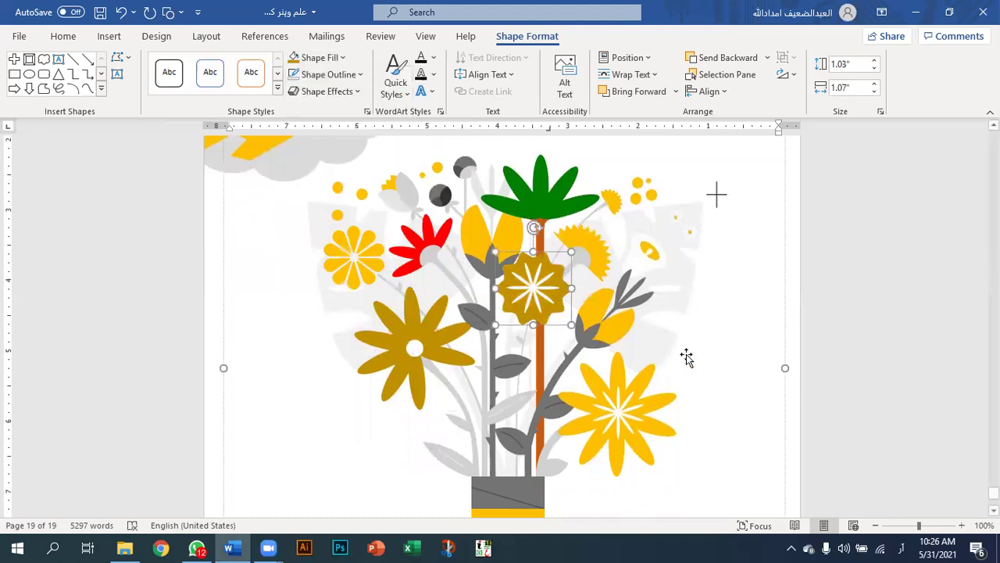
scroll(686, 355, "down", 3)
left_click(502, 352)
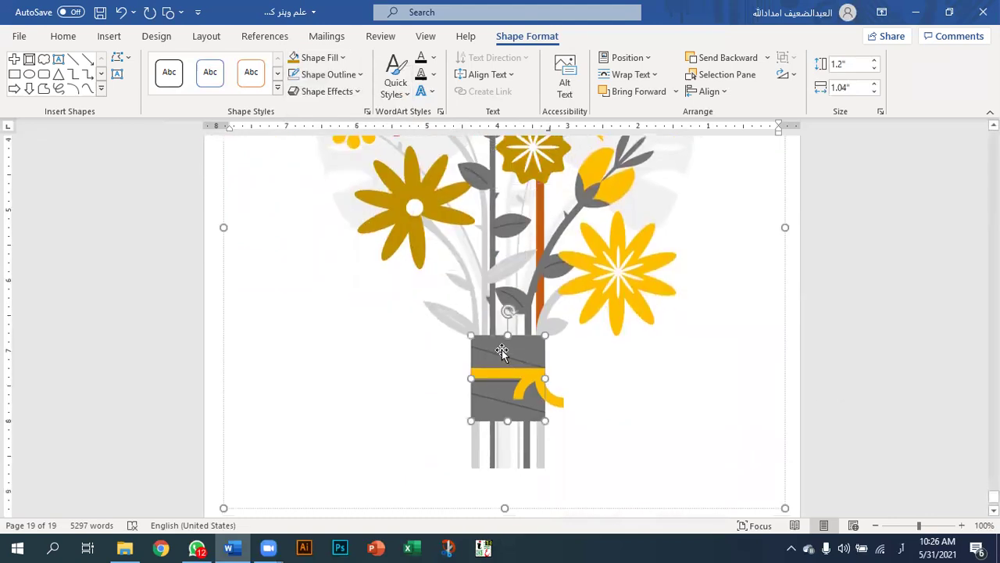
left_click(657, 388)
scroll(657, 383, "up", 5)
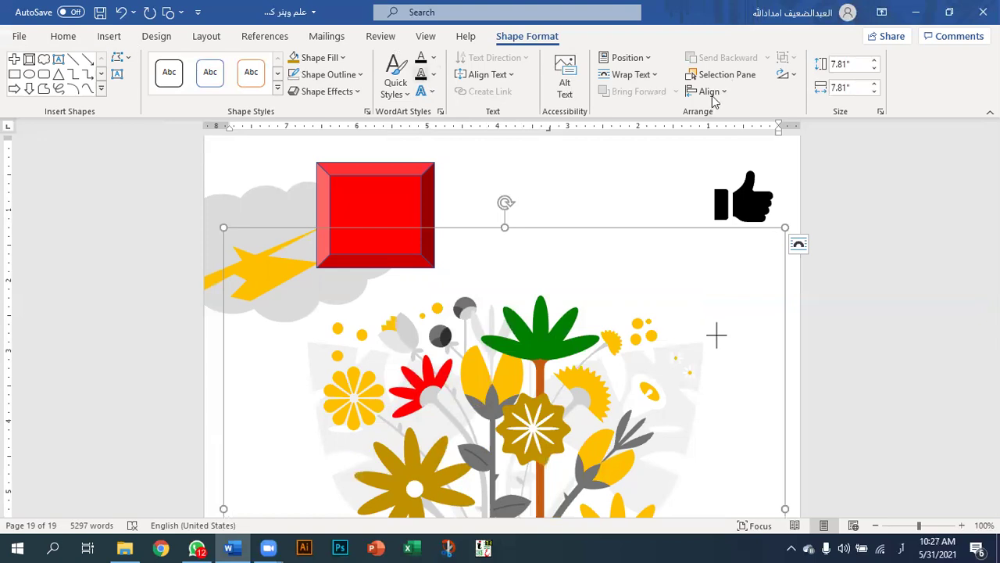
scroll(625, 176, "up", 1)
scroll(624, 176, "down", 1)
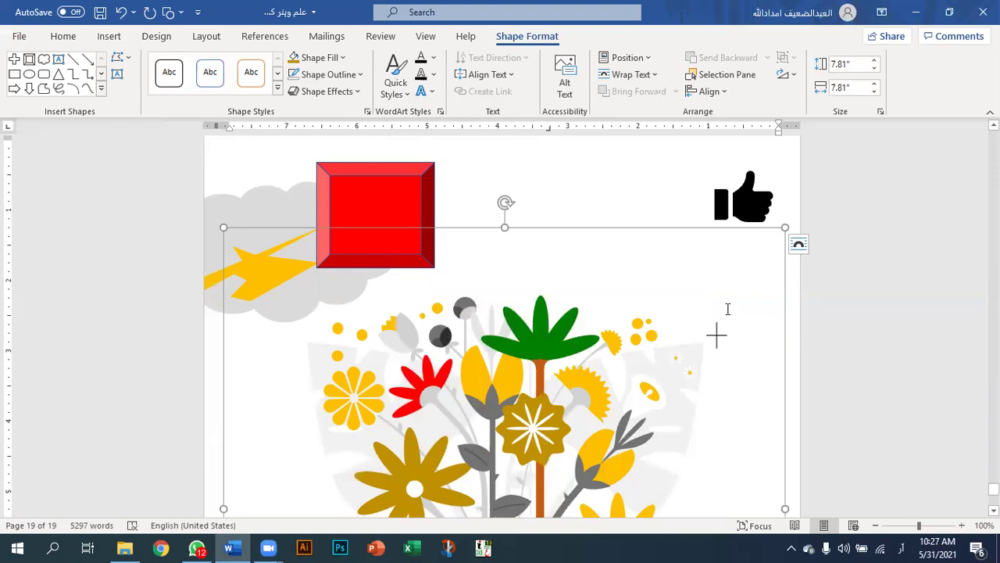
Select the green flower, the red petals and one petal of the small round yellow flower together, then clear the selection.
double_click(522, 426)
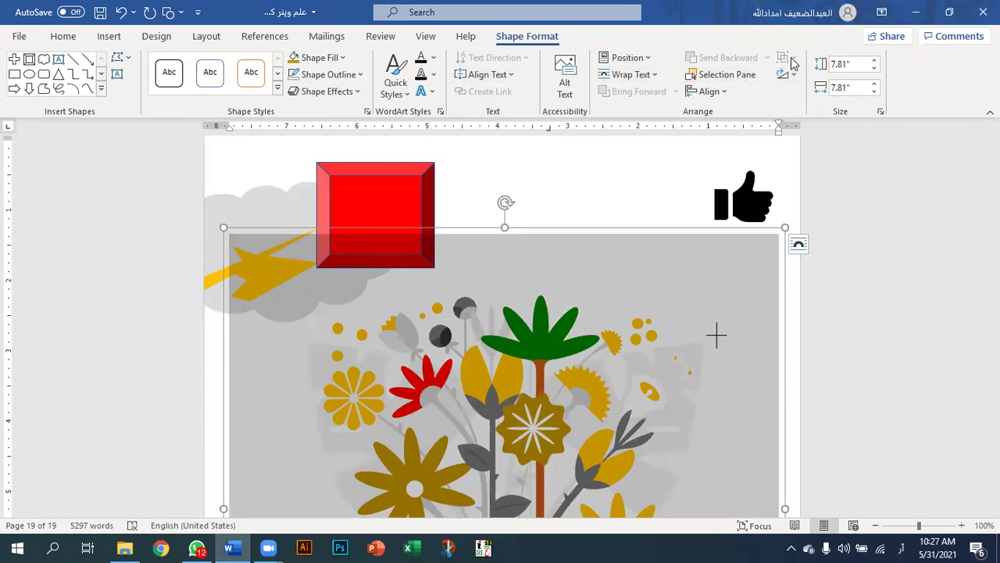
left_click(559, 325)
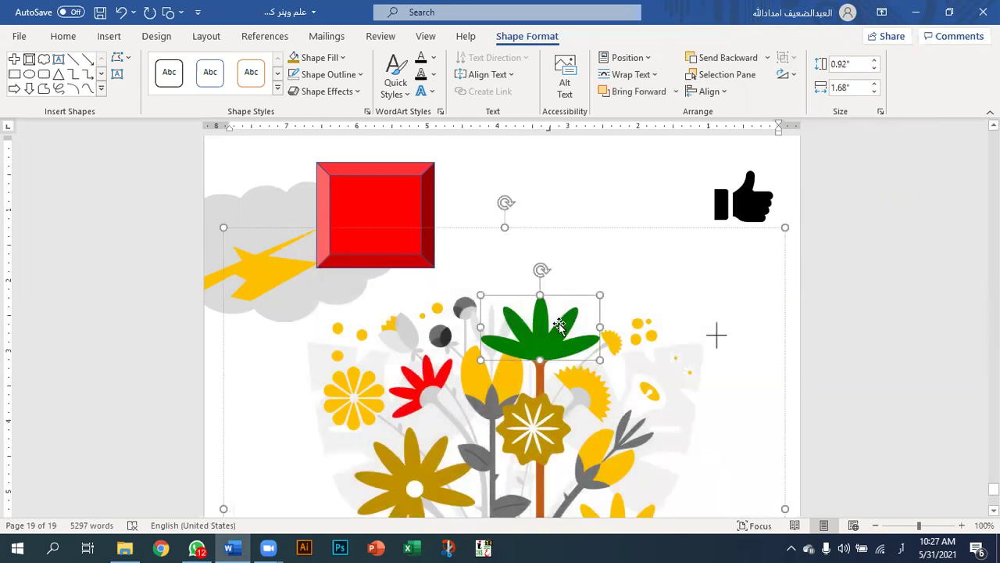
left_click(444, 373, "ctrl")
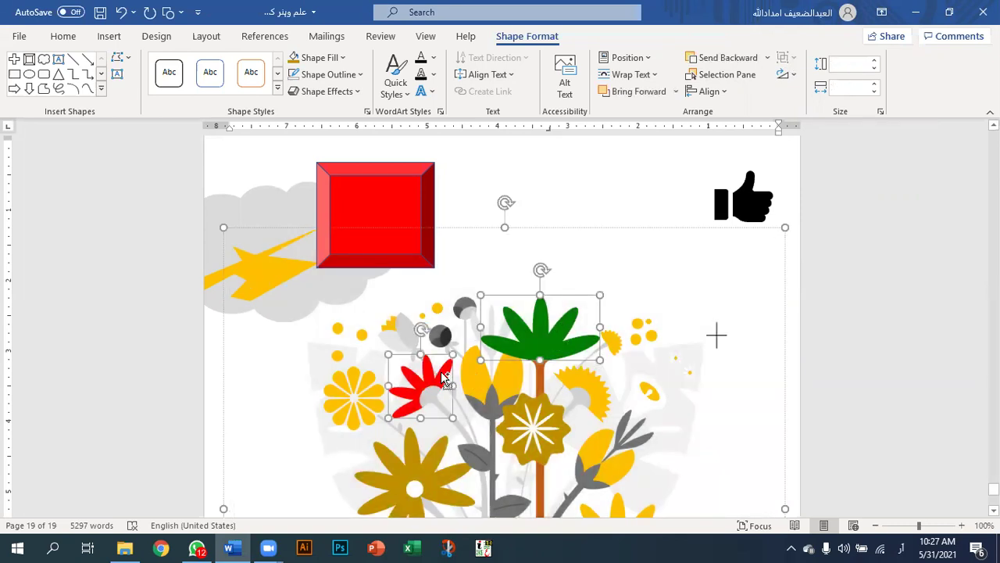
left_click(367, 390, "ctrl")
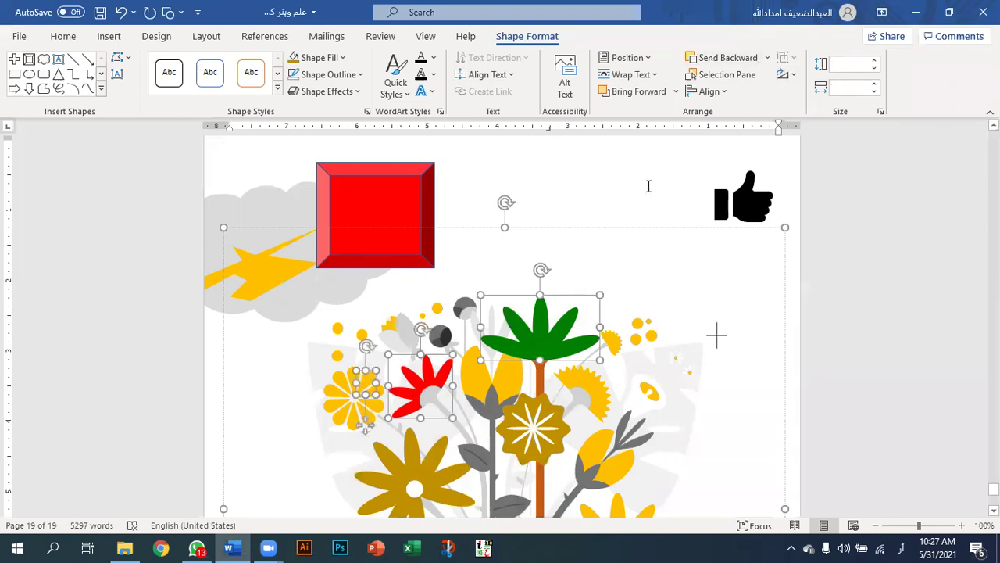
left_click(638, 221)
Cut the whole bouquet graphic from the page.
left_click(637, 248)
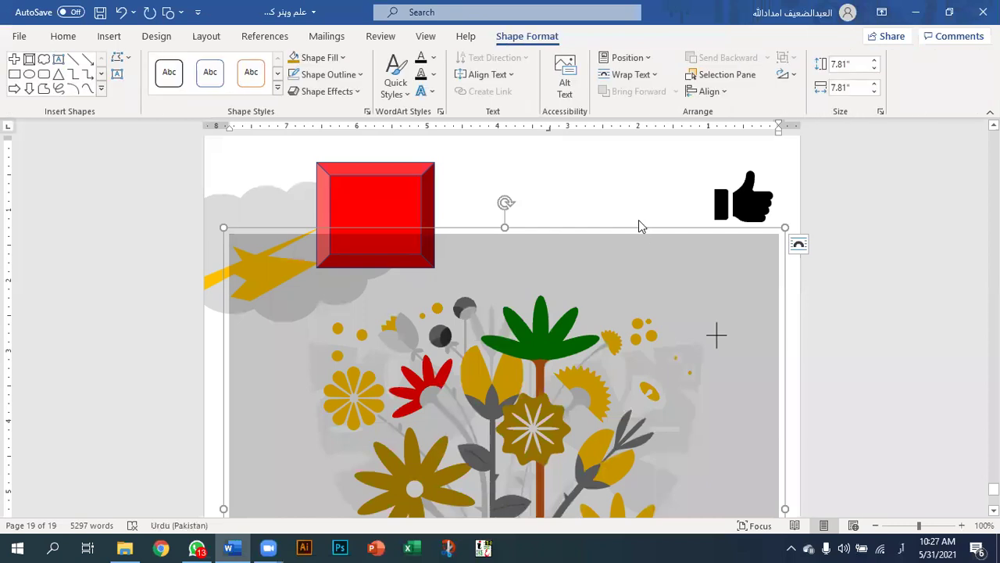
right_click(640, 229)
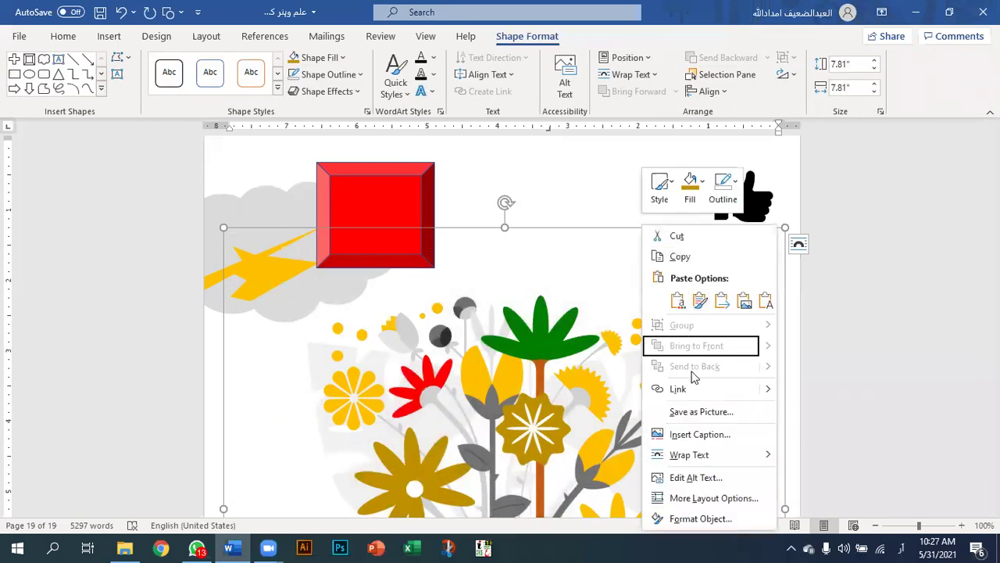
left_click(697, 236)
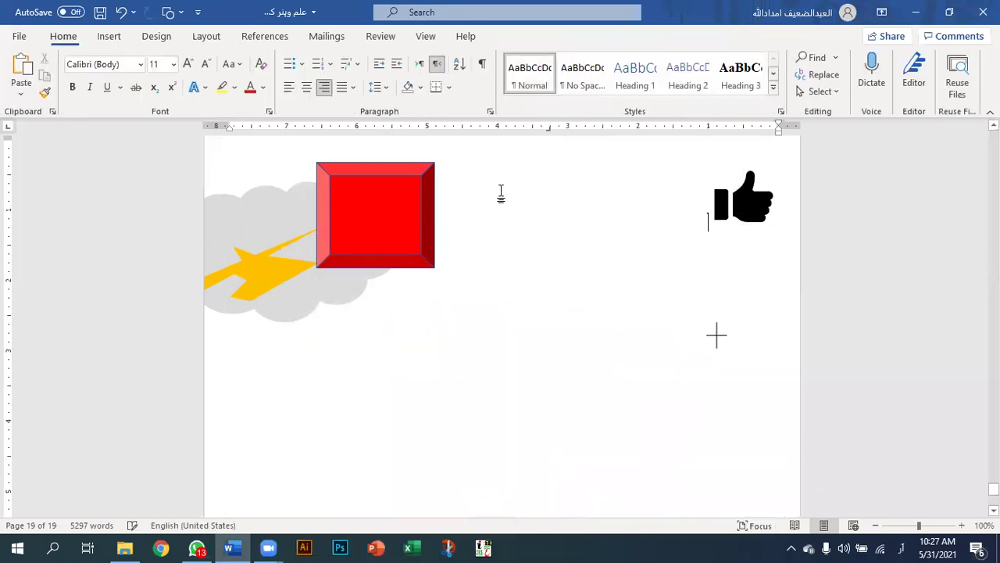
Look through the stock illustrations collection for other graphics, leaving it without inserting anything.
left_click(109, 37)
left_click(199, 73)
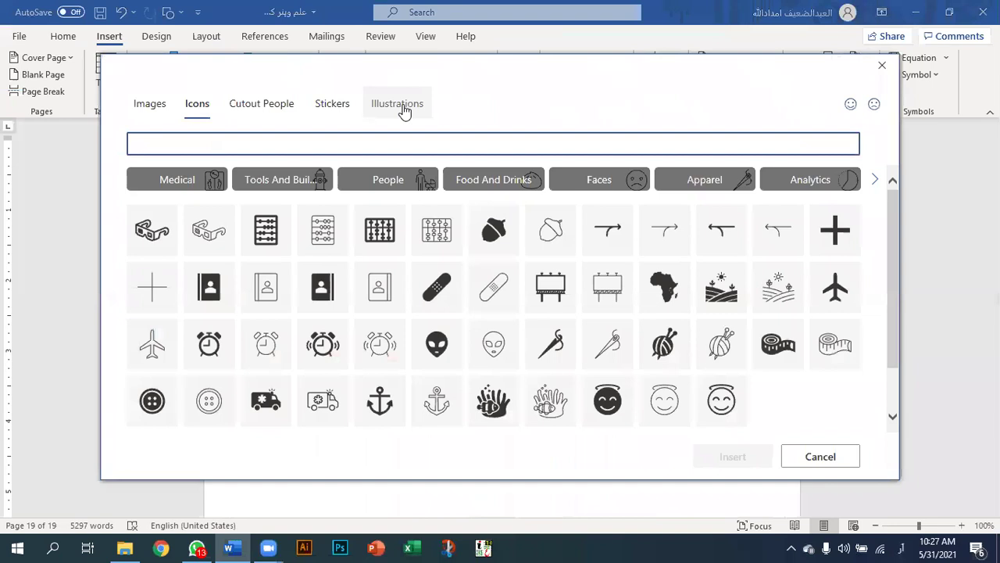
left_click(404, 110)
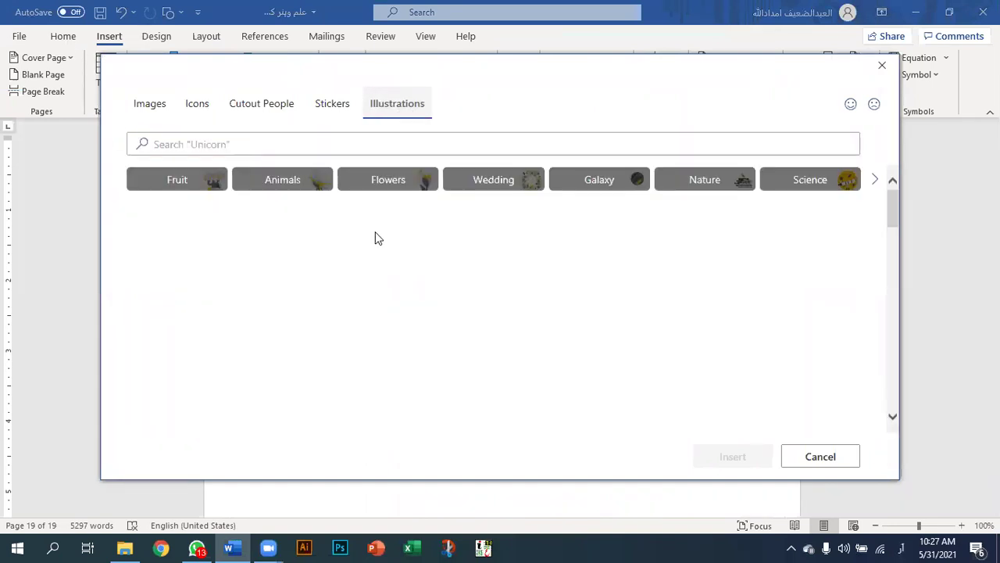
scroll(518, 312, "down", 5)
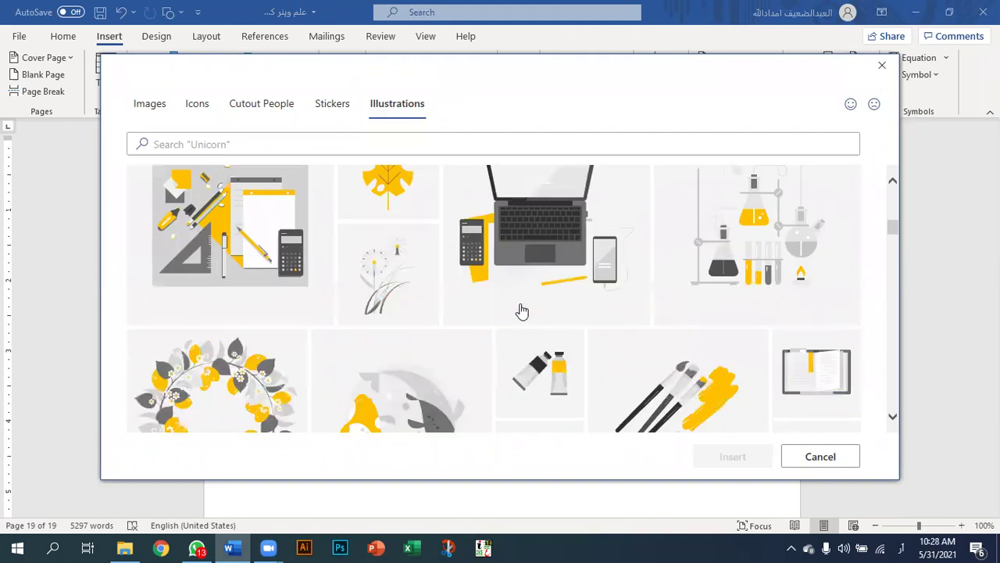
scroll(521, 311, "down", 10)
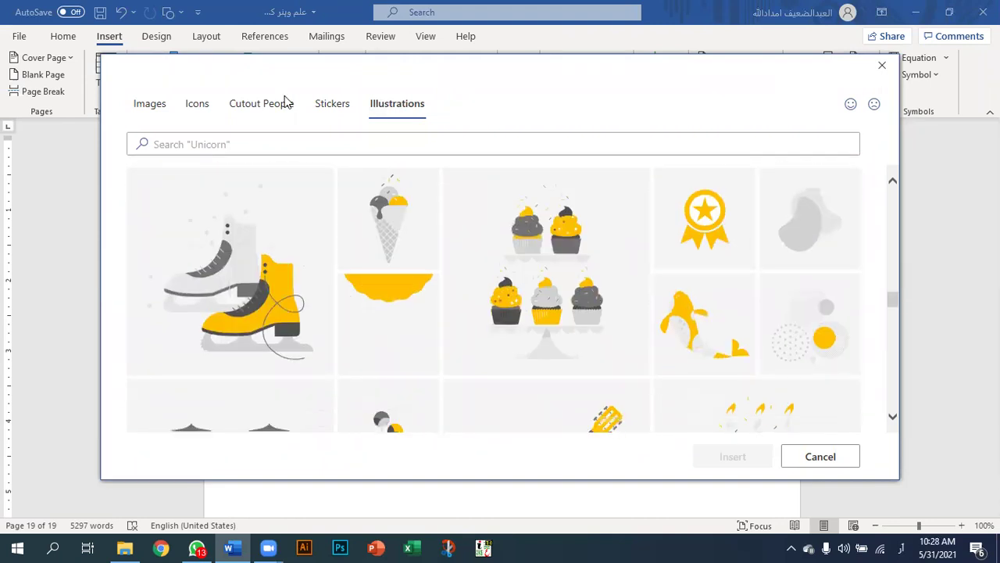
scroll(462, 295, "down", 5)
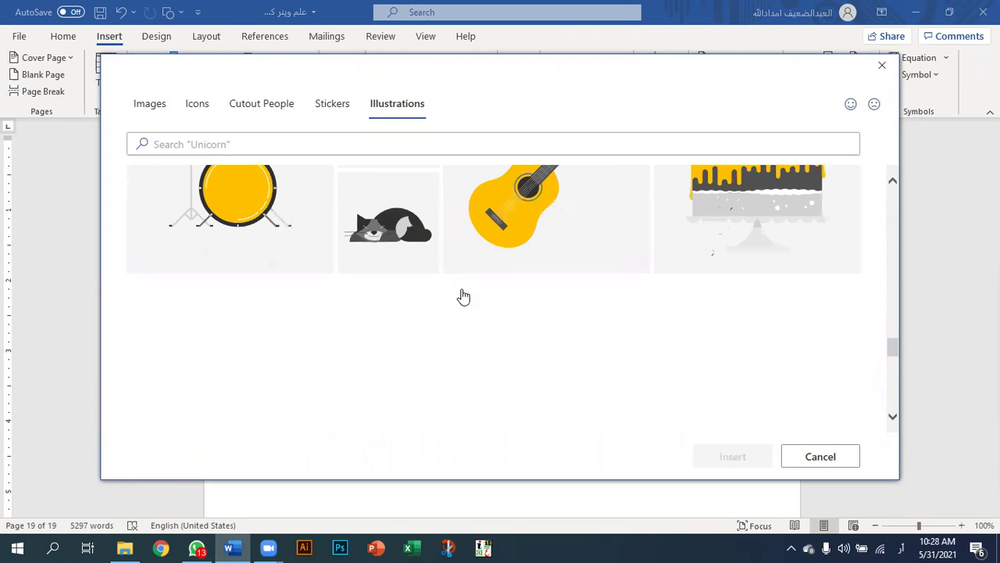
scroll(464, 296, "down", 3)
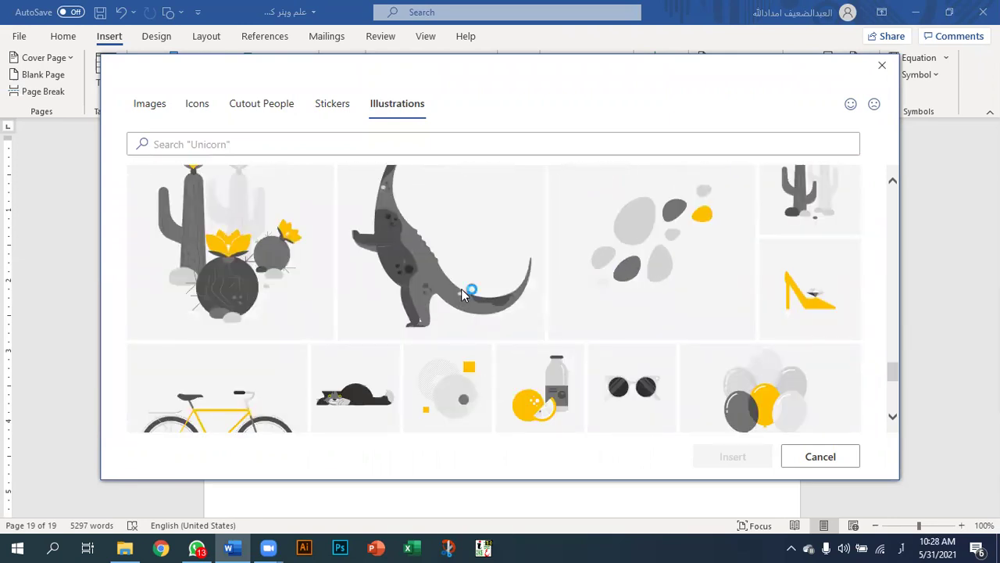
scroll(462, 293, "down", 6)
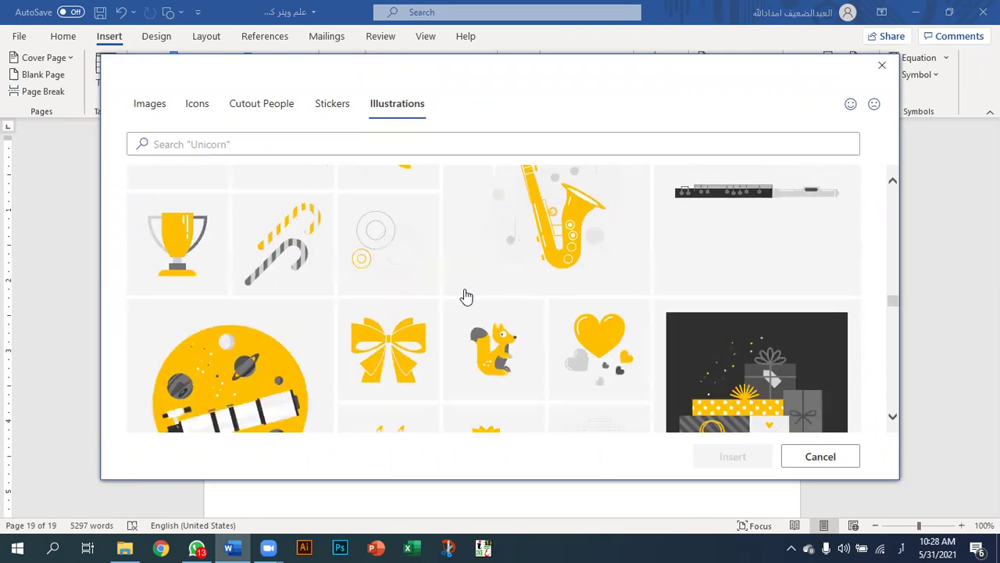
scroll(465, 296, "down", 8)
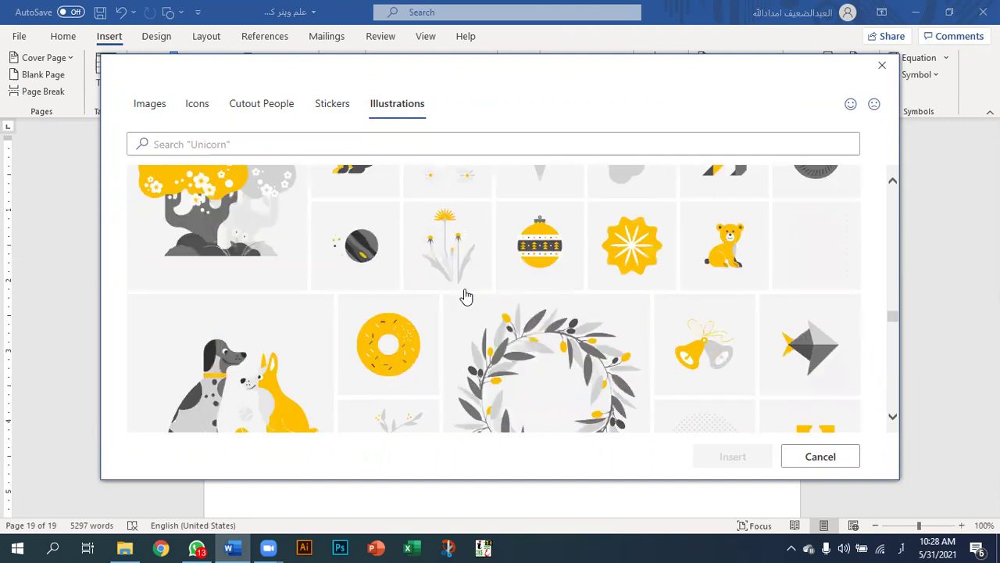
scroll(465, 296, "down", 3)
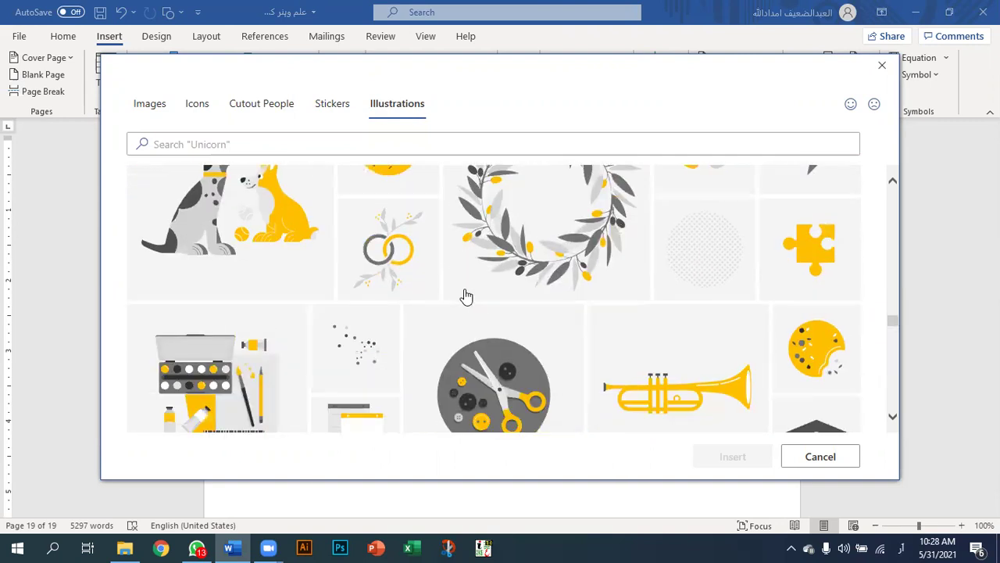
scroll(465, 296, "down", 2)
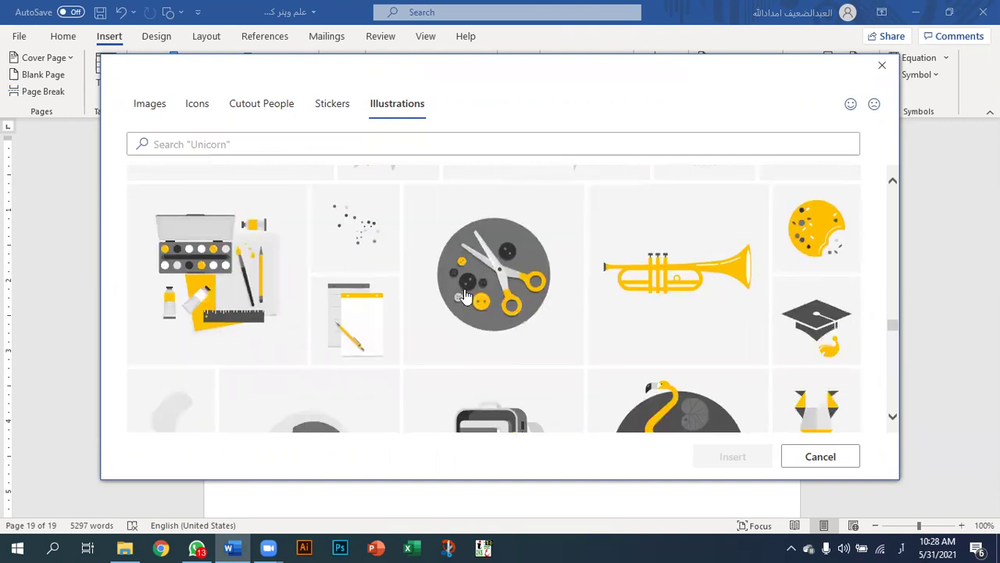
scroll(464, 296, "down", 6)
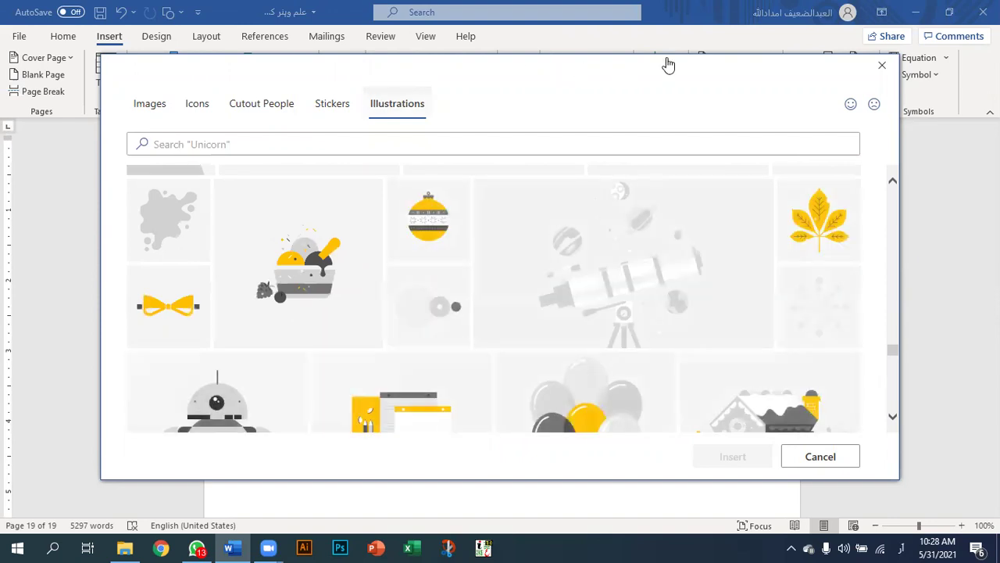
left_click(883, 66)
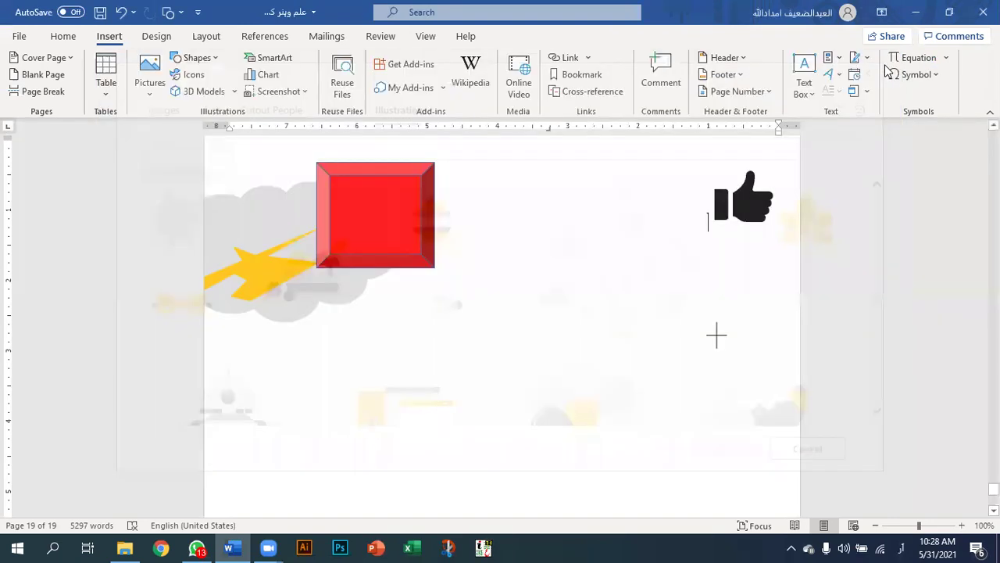
Insert the black office chair with armrests and a five-wheel base from the Furniture category of the online 3D models.
left_click(197, 91)
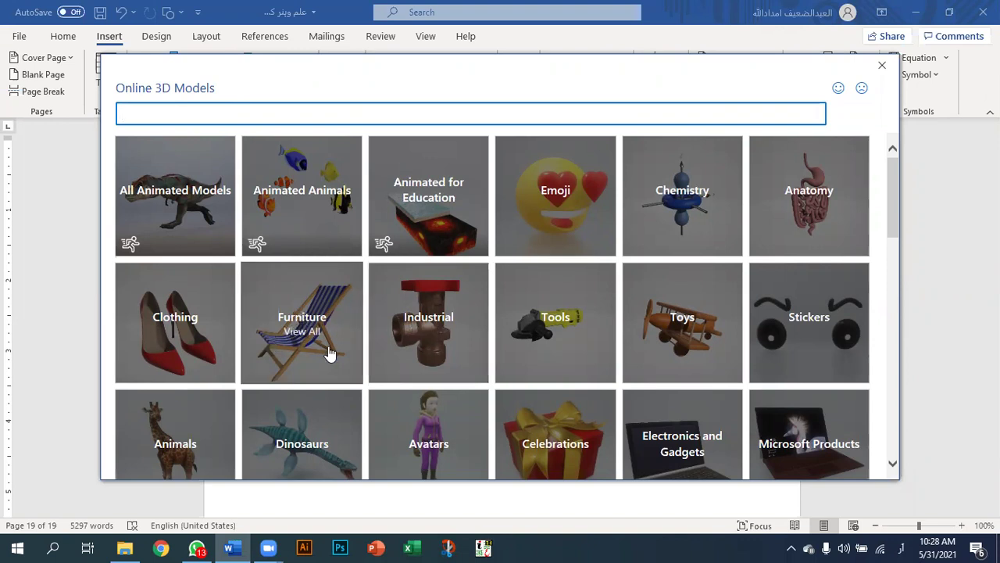
left_click(295, 311)
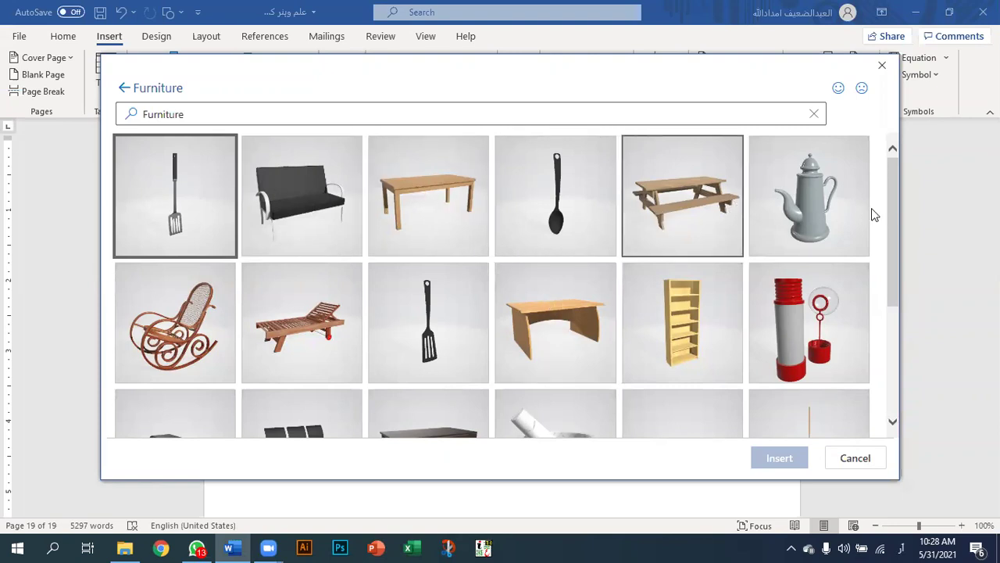
scroll(668, 266, "down", 1)
scroll(669, 273, "down", 4)
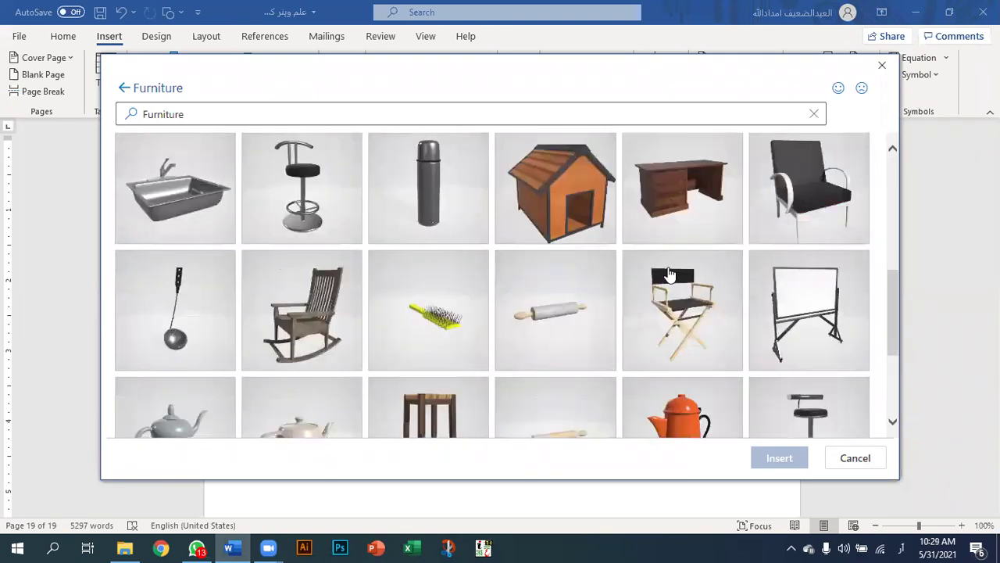
scroll(669, 265, "up", 1)
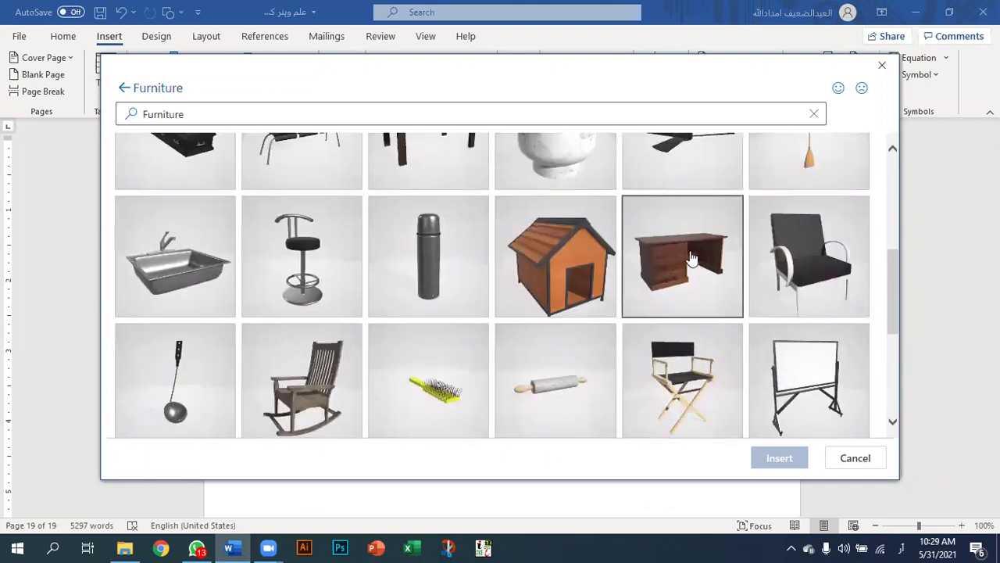
scroll(842, 258, "down", 5)
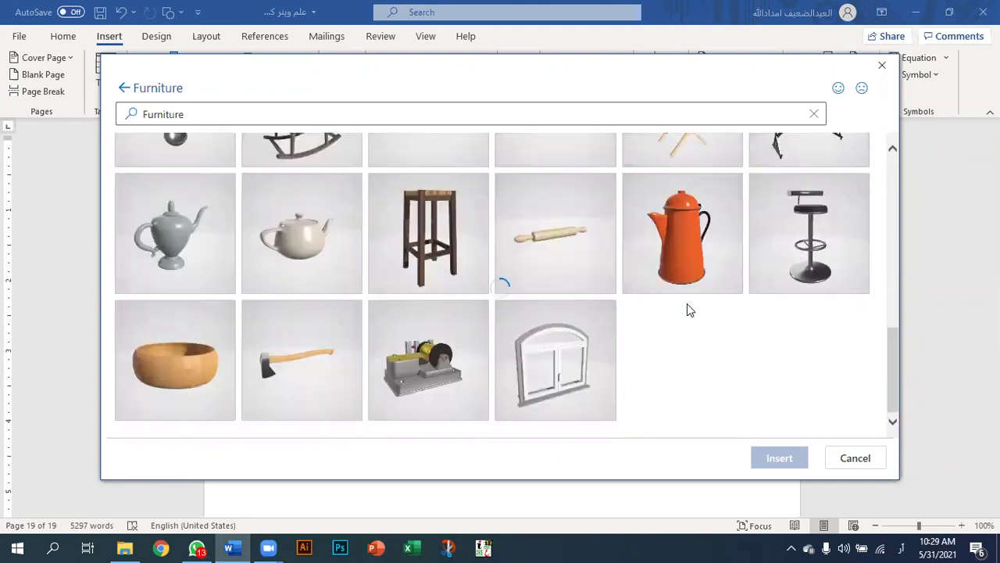
scroll(588, 326, "down", 4)
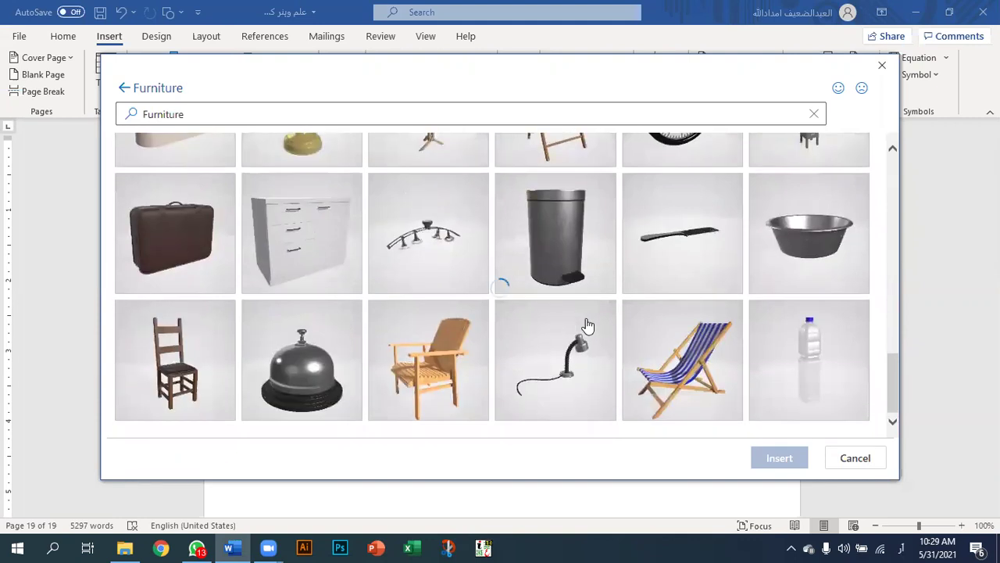
scroll(588, 326, "up", 1)
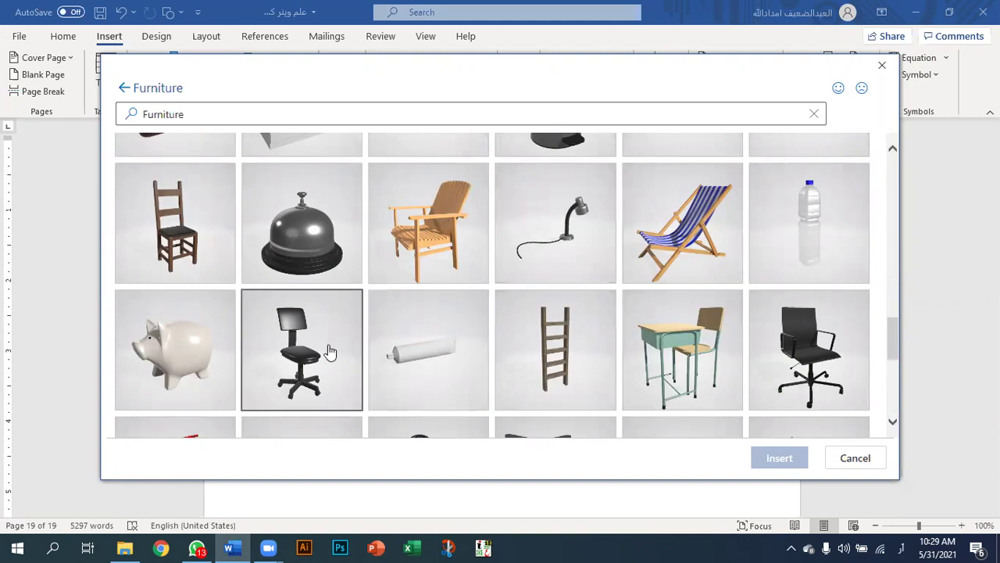
left_click(810, 355)
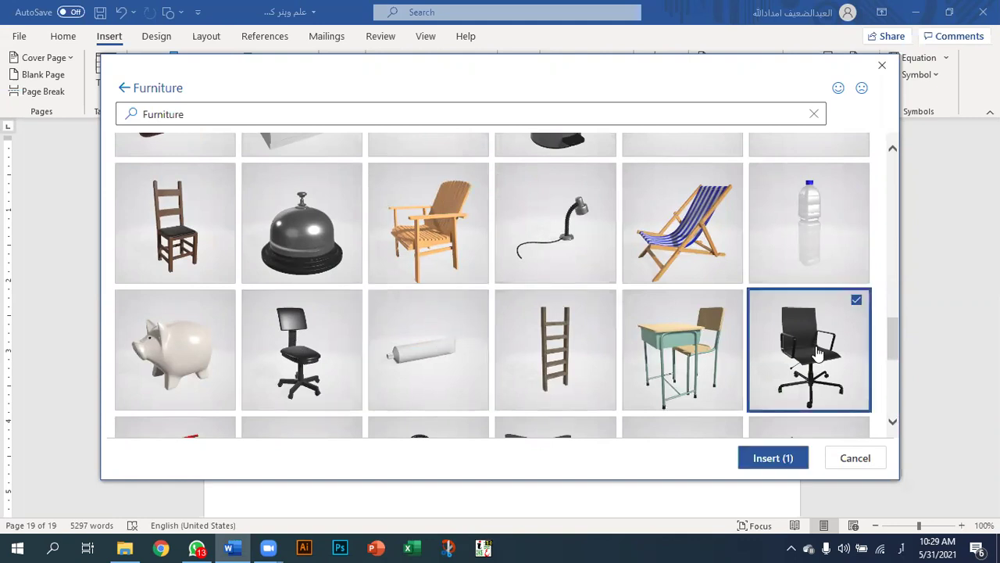
left_click(774, 463)
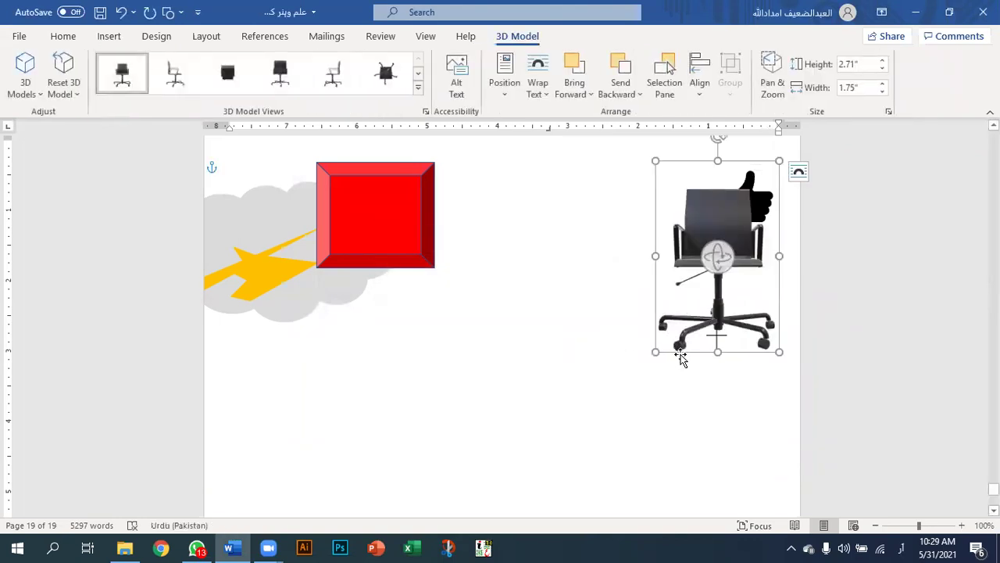
Move the chair clear of the thumbs-up icon and apply a preset three-quarter front view with the seat pointing left.
left_click_drag(676, 354, 576, 362)
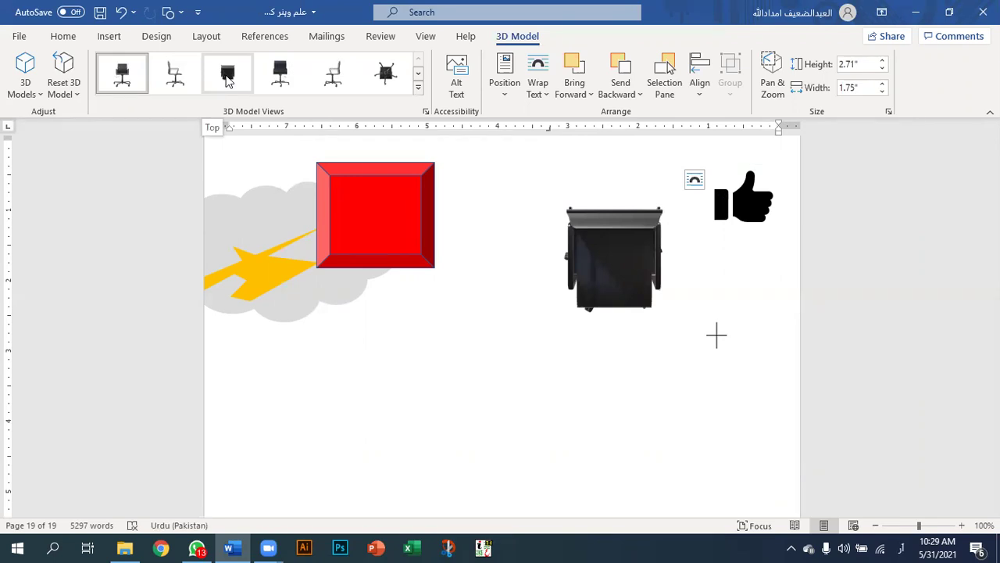
left_click(418, 88)
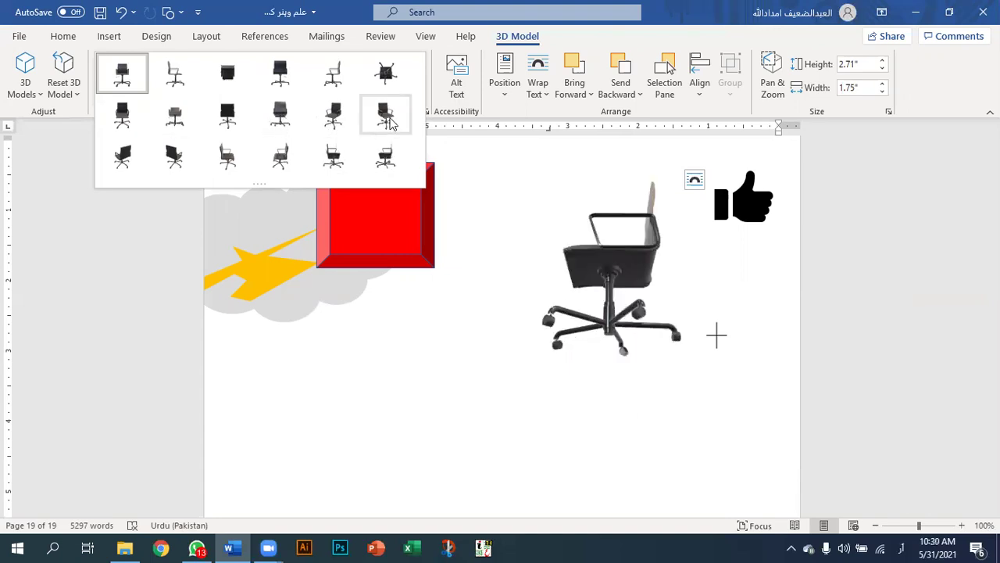
left_click(334, 116)
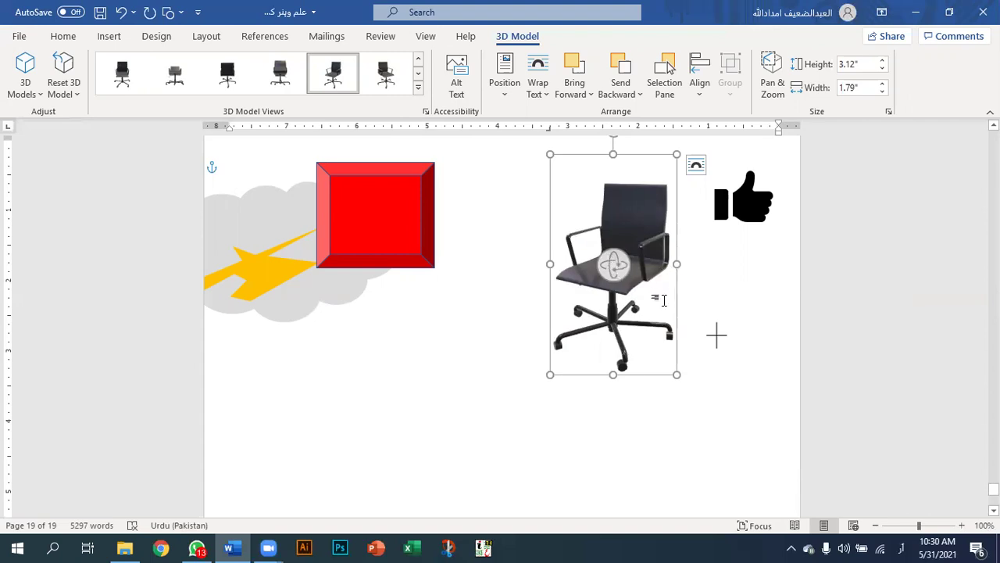
left_click_drag(657, 157, 614, 182)
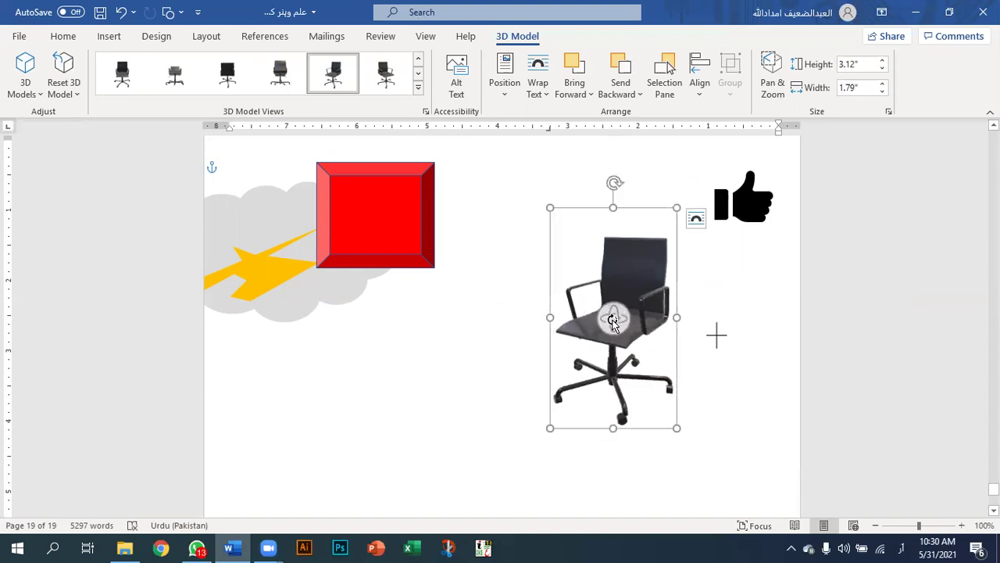
Rotate the chair model freely in 3D, ending with it facing straight to the front.
mouse_move(613, 322)
left_mouse_down()
mouse_move(604, 319)
mouse_move(617, 317)
left_mouse_up()
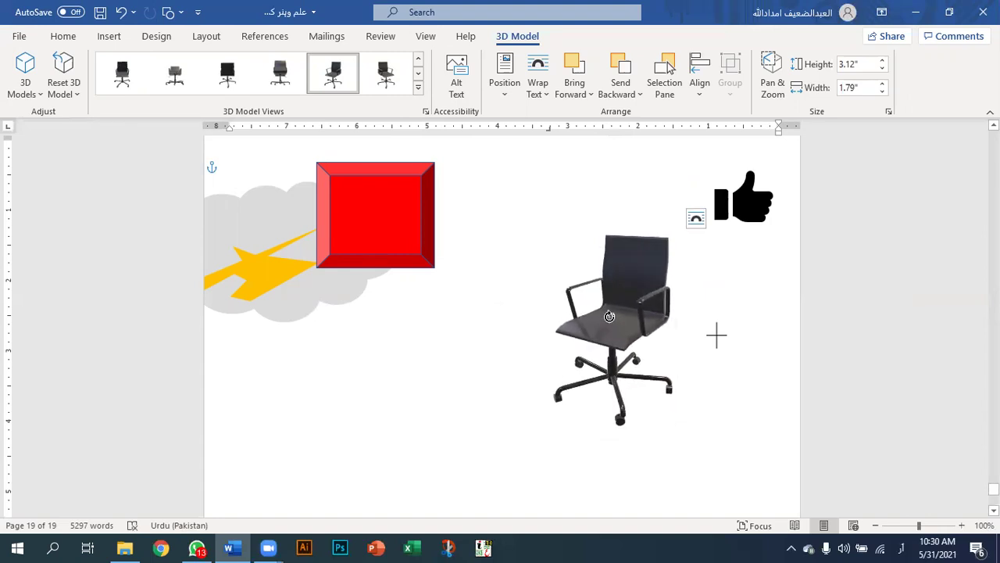
left_click_drag(613, 316, 614, 316)
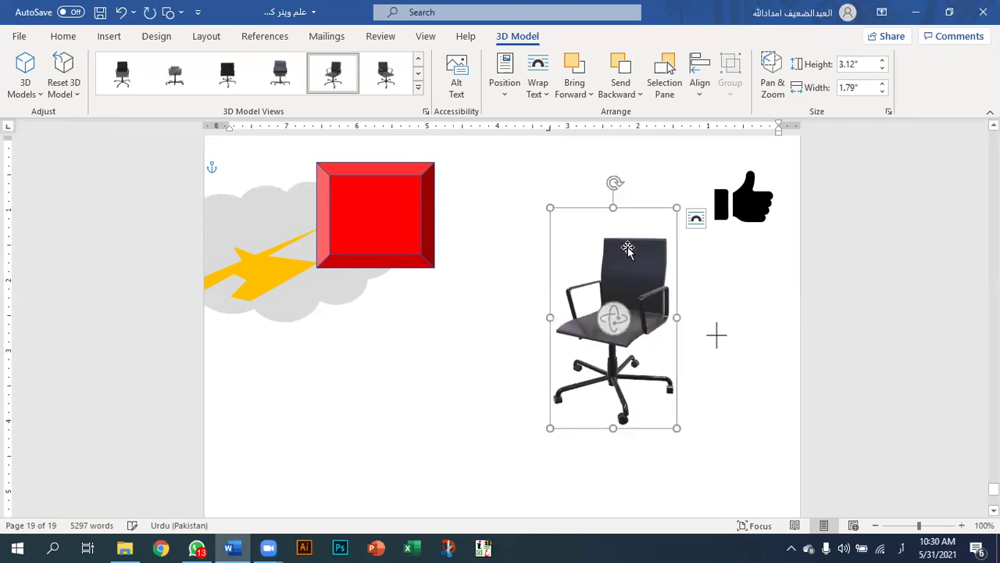
left_click_drag(616, 183, 613, 231)
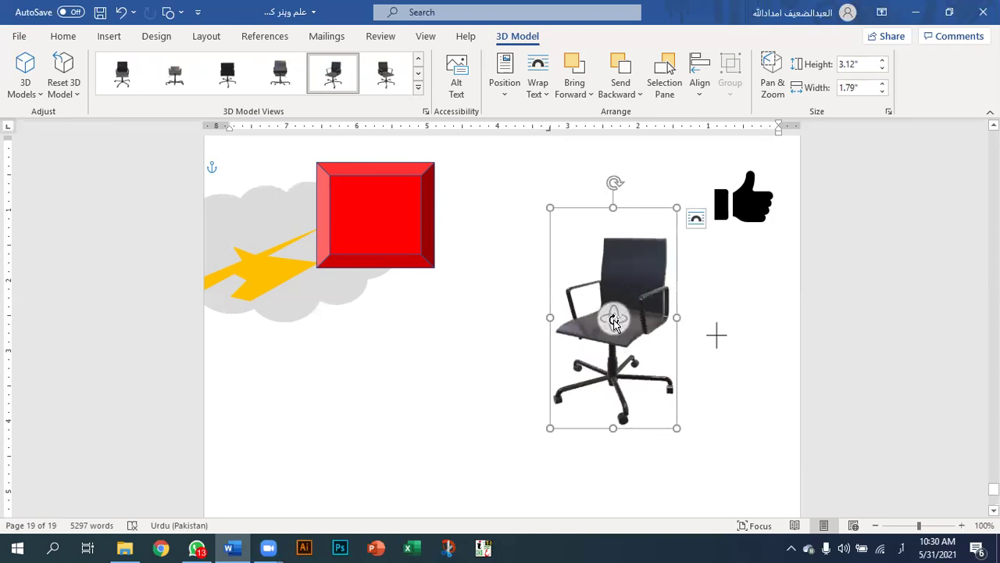
left_click_drag(614, 321, 614, 319)
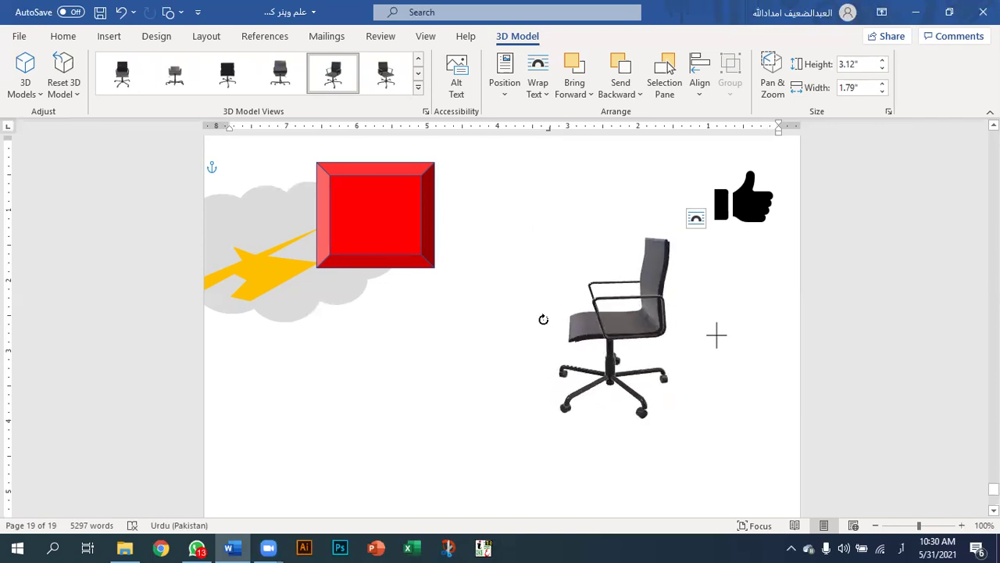
left_click_drag(614, 325, 740, 240)
left_click_drag(597, 188, 646, 322)
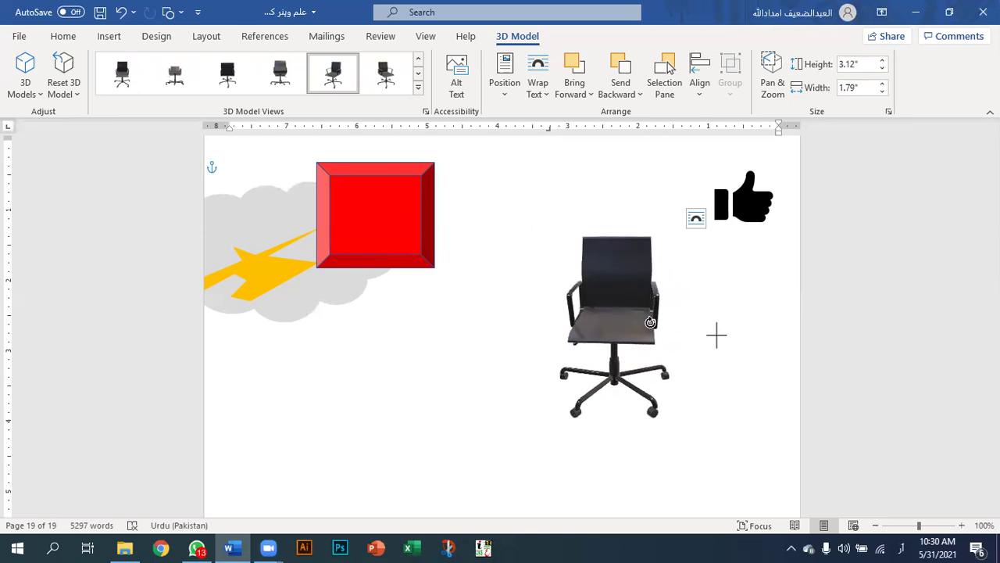
left_click_drag(651, 322, 649, 320)
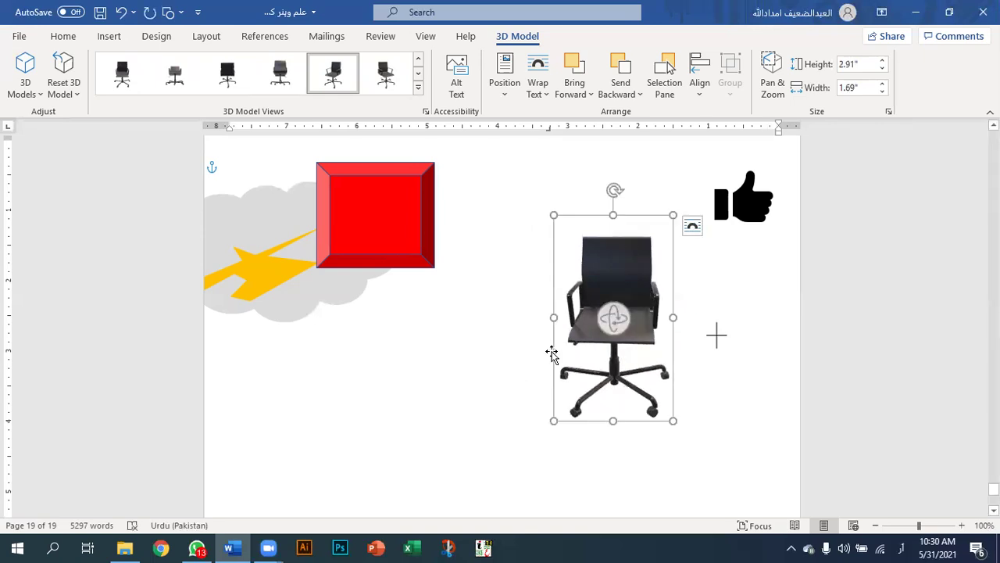
Place a copy of the chair partly over the red bevelled square and rotate both chairs in 3D to angle towards each other.
left_click_drag(551, 353, 375, 355)
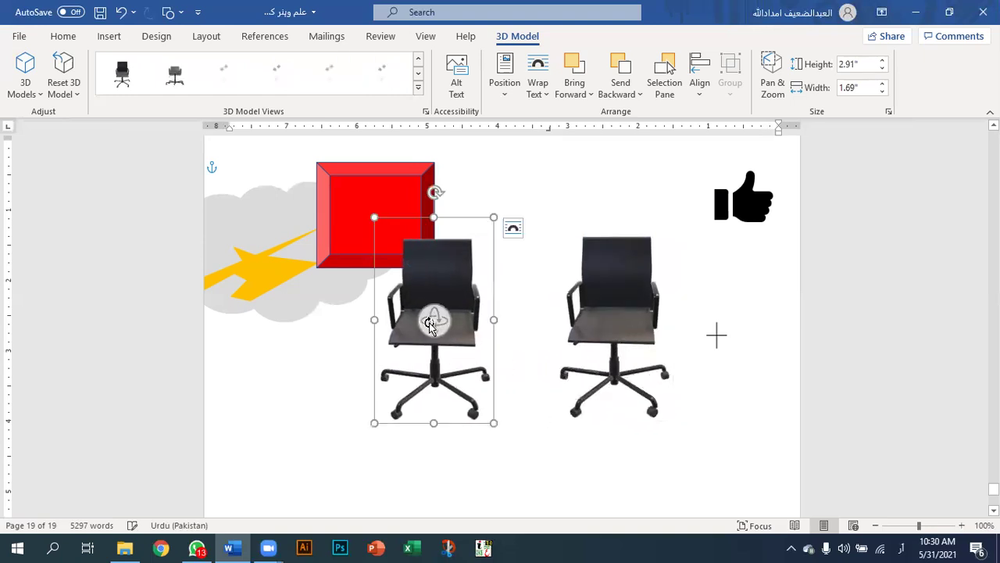
left_click_drag(433, 320, 481, 322)
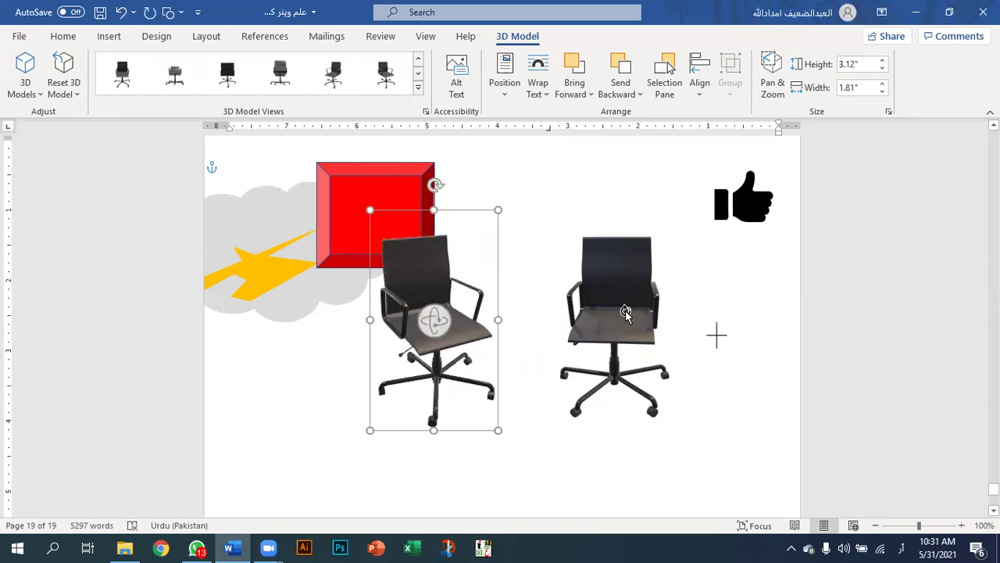
left_click(623, 318)
left_click_drag(623, 319, 597, 320)
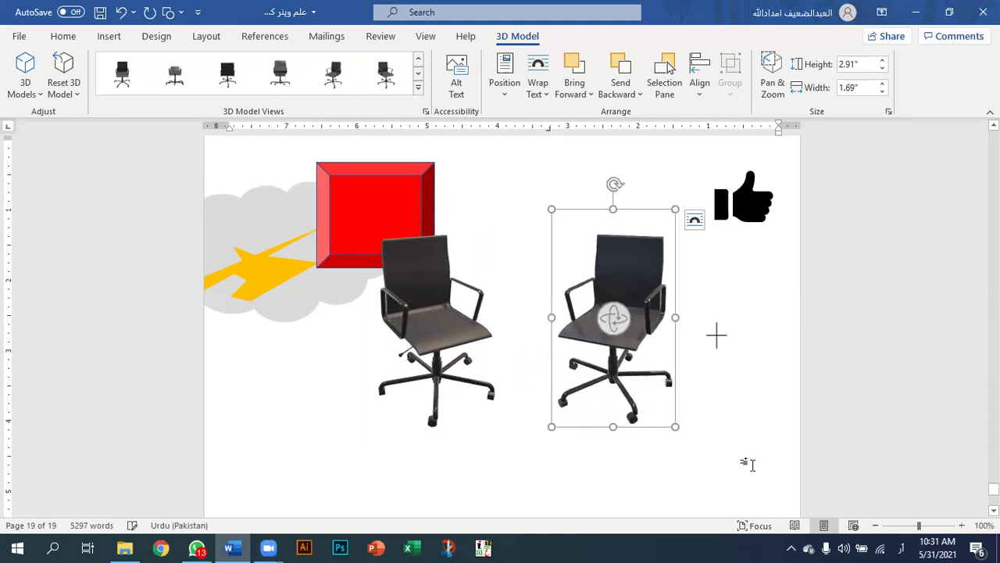
left_click(729, 431)
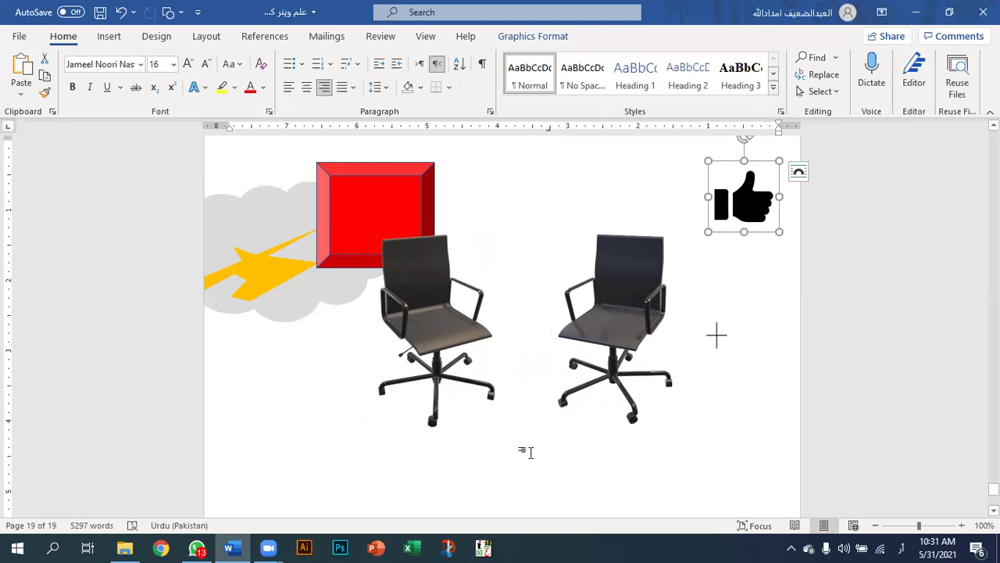
Insert the round dark-wood table with curved legs from the Furniture category of the online 3D models.
key("Escape")
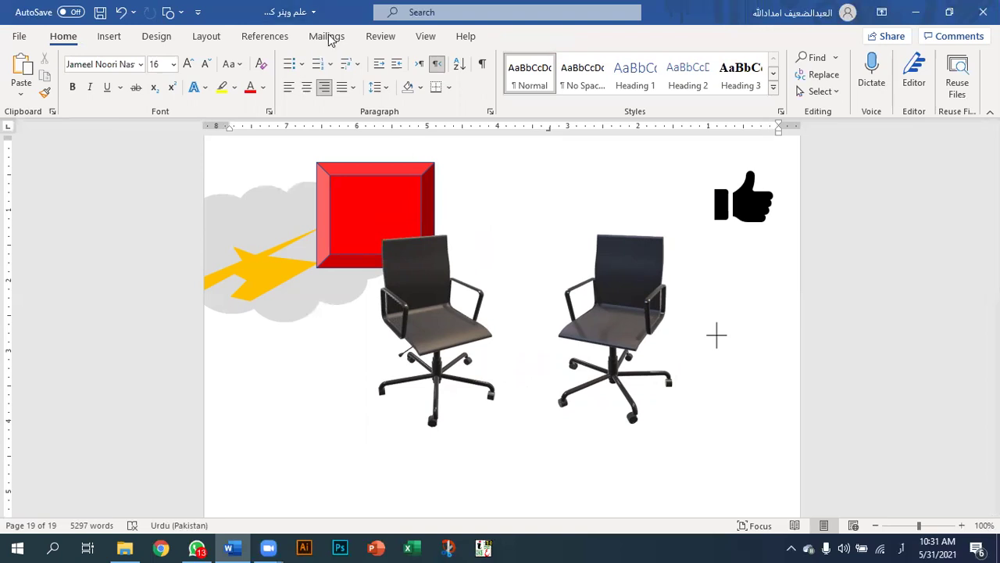
left_click(110, 36)
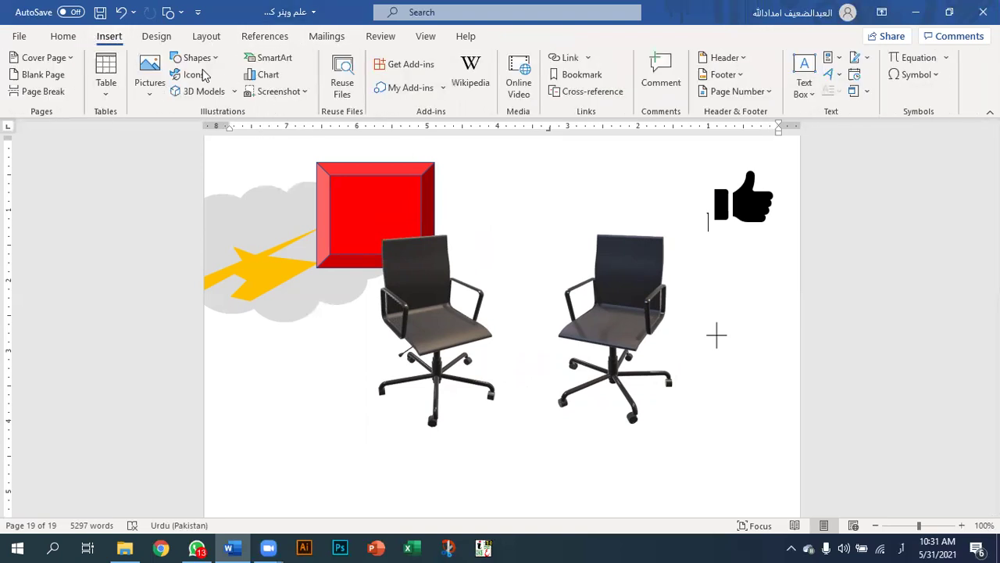
left_click(191, 92)
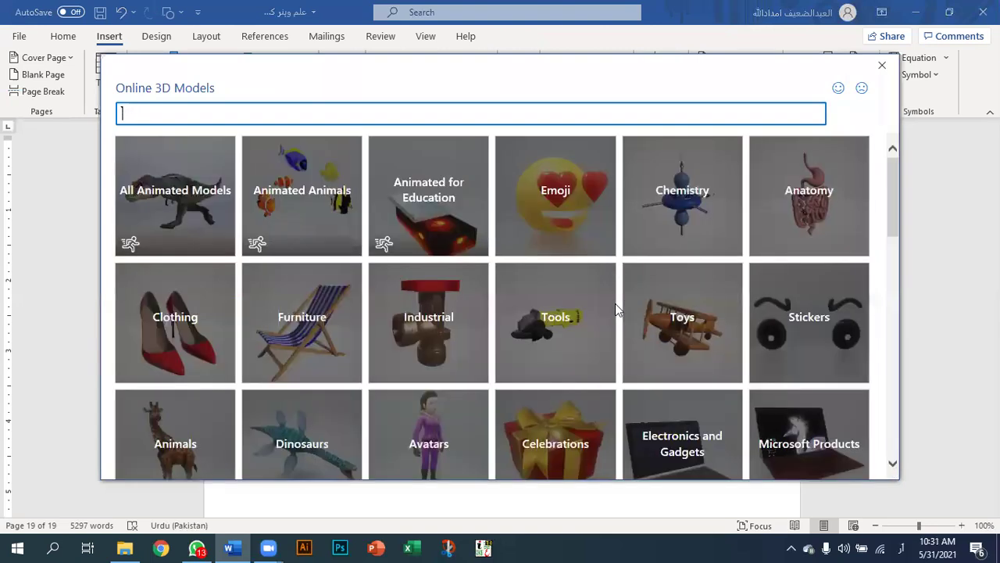
left_click(301, 316)
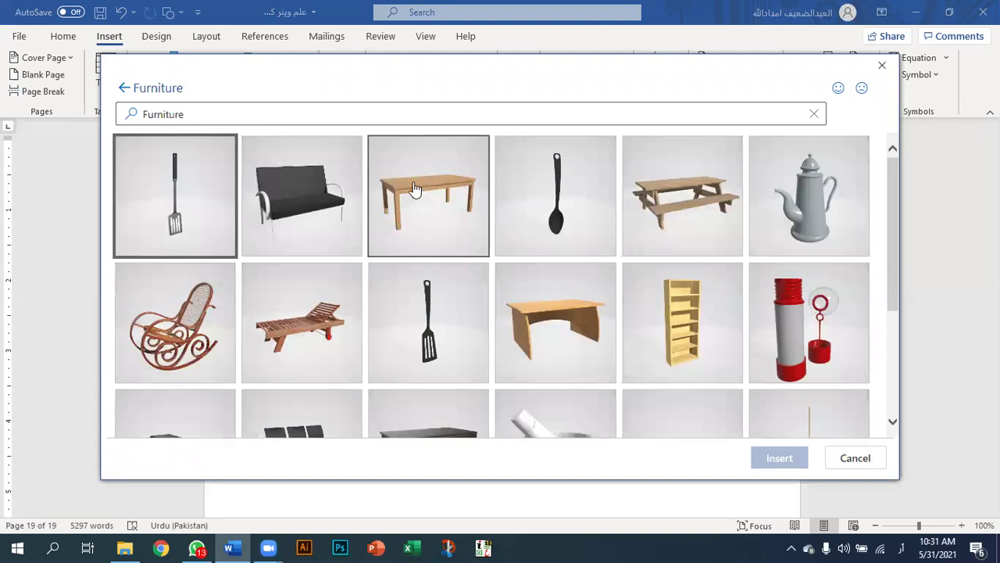
scroll(703, 320, "down", 2)
scroll(656, 305, "down", 1)
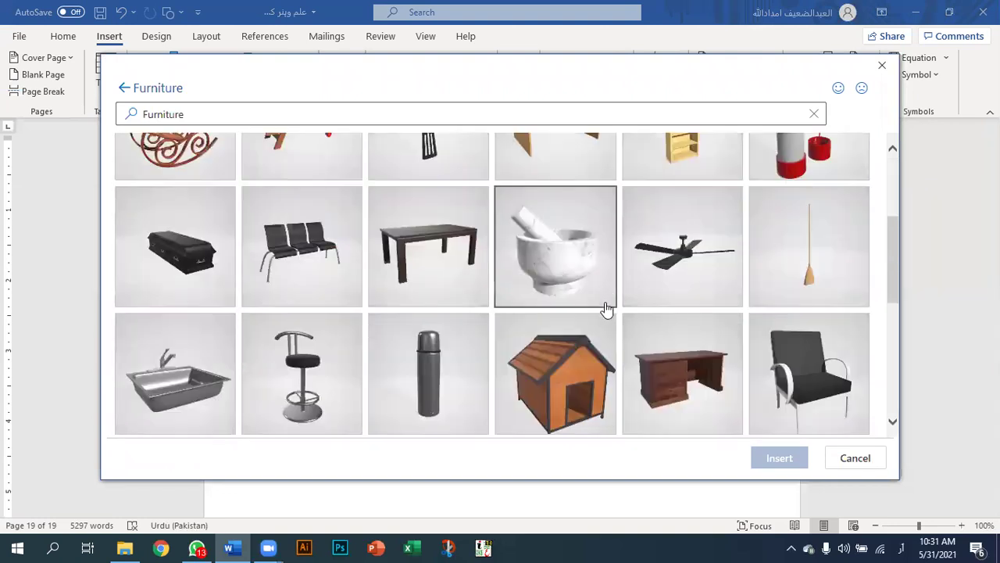
scroll(608, 309, "down", 3)
scroll(607, 310, "down", 5)
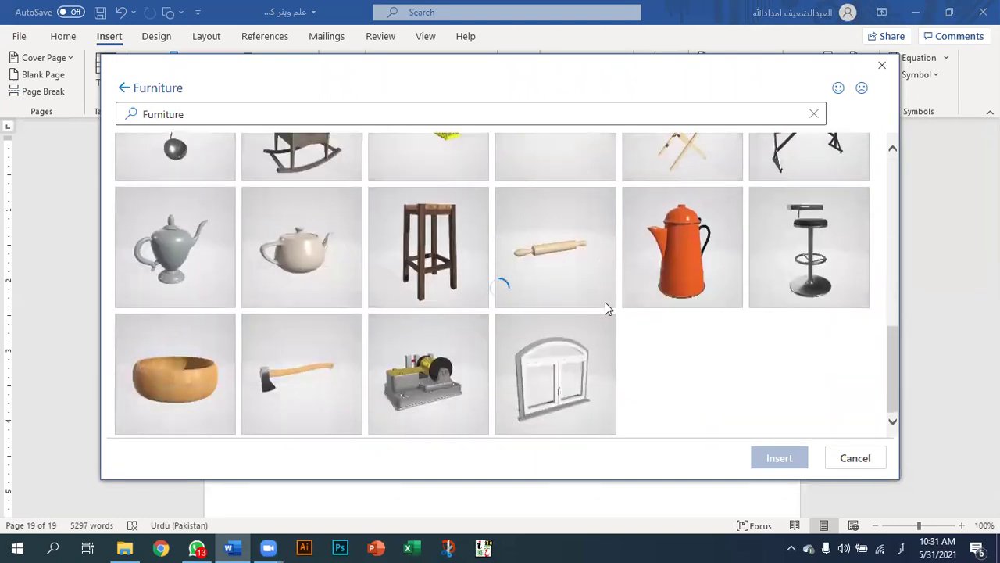
scroll(607, 309, "down", 2)
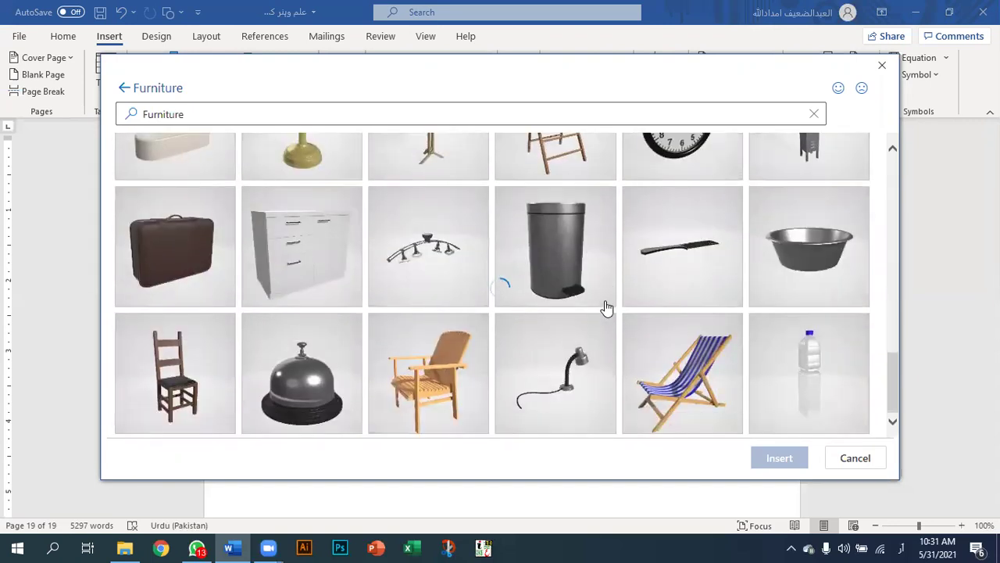
scroll(607, 308, "down", 3)
scroll(608, 309, "down", 3)
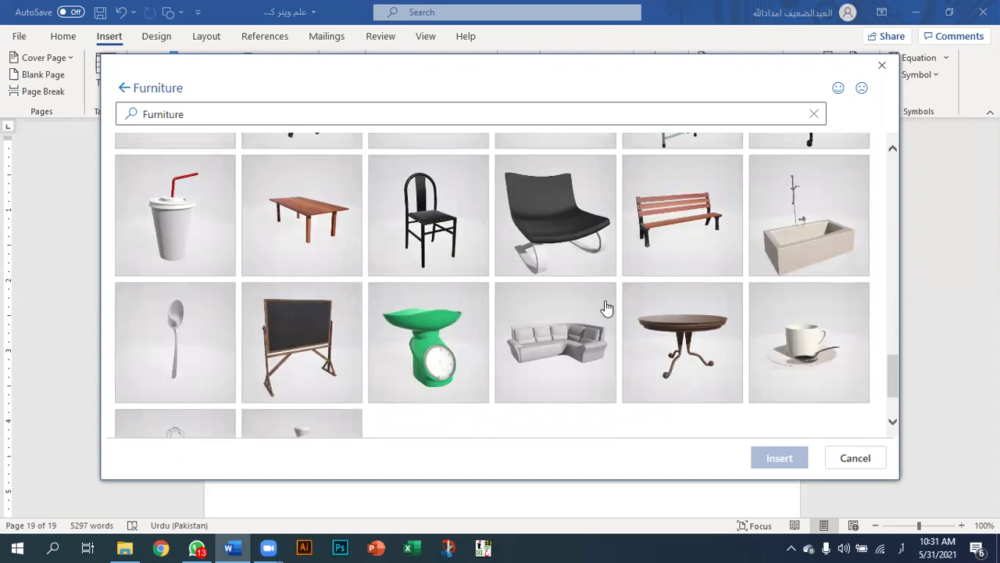
left_click(698, 330)
left_click(774, 460)
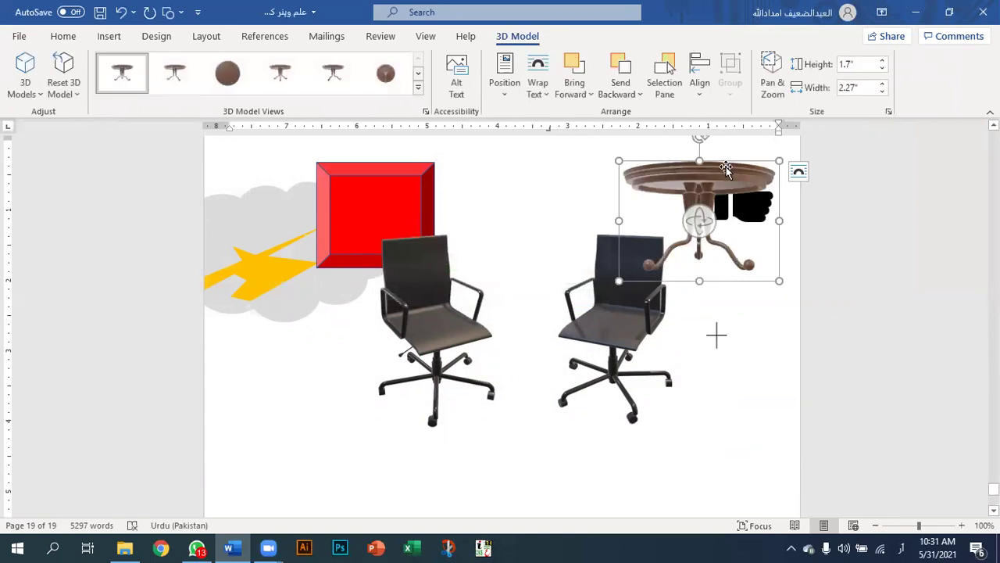
Place the round table in front of the two chairs and tilt it in 3D so its tabletop shows.
left_click_drag(726, 171, 546, 427)
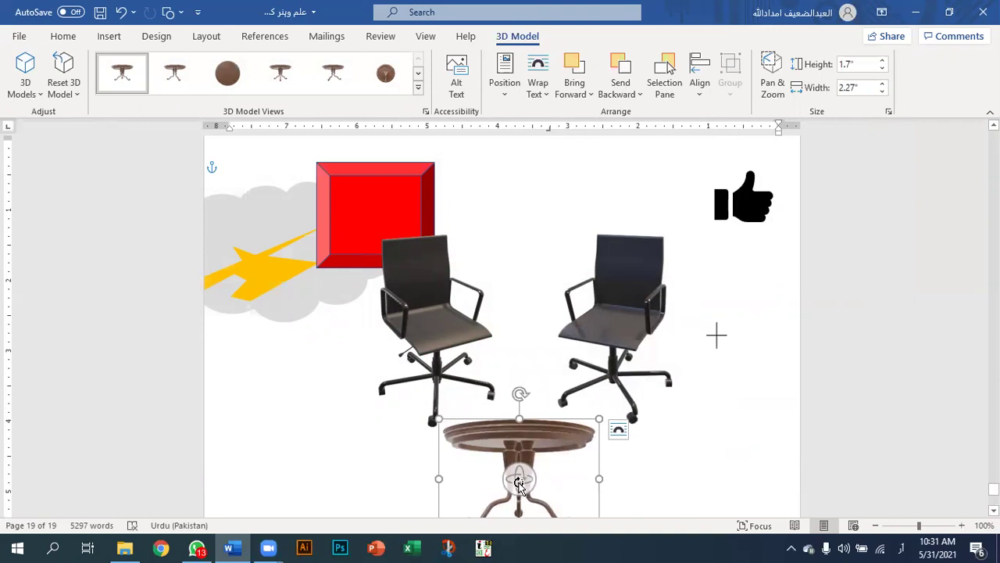
left_click_drag(519, 483, 518, 514)
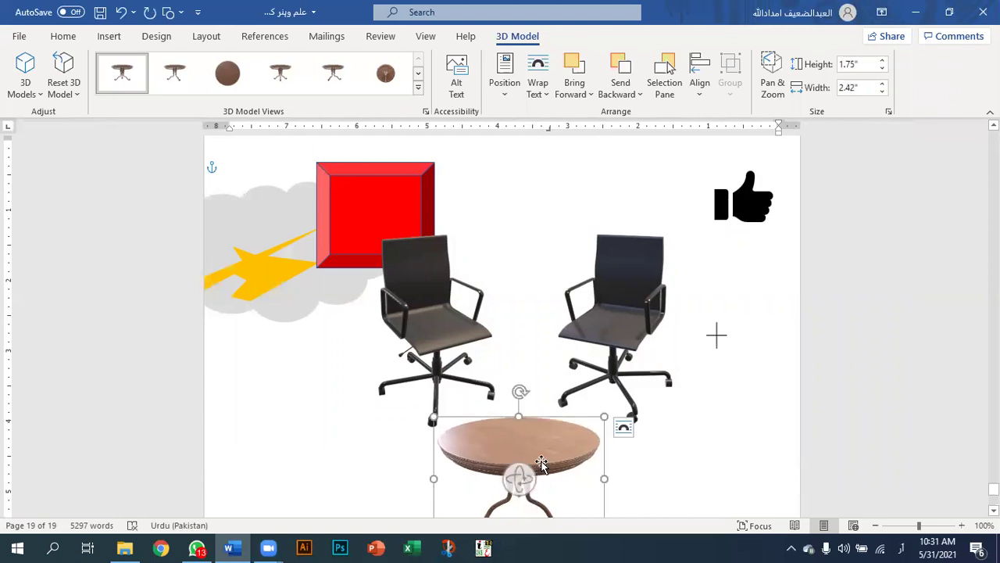
left_click_drag(541, 420, 543, 344)
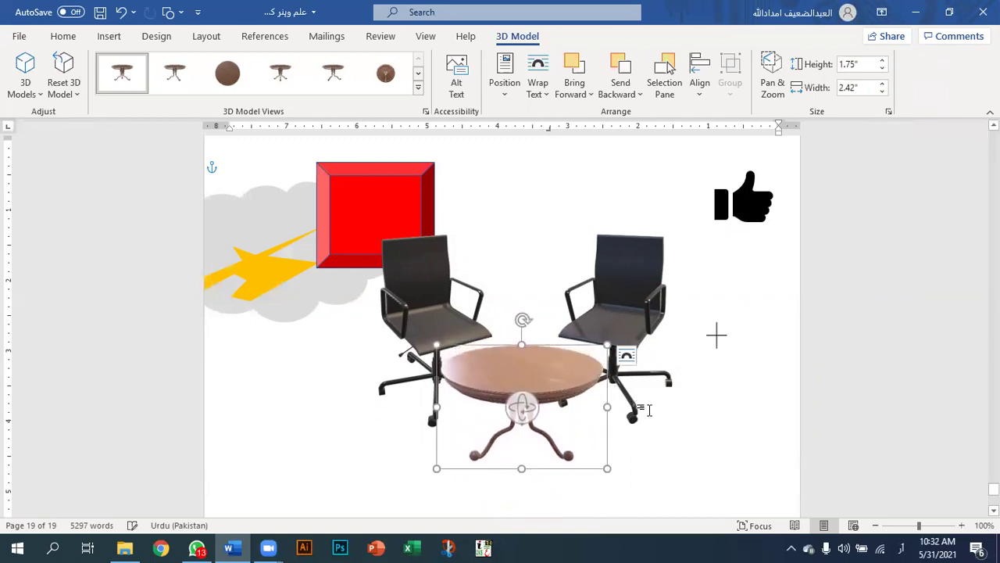
key("Tab")
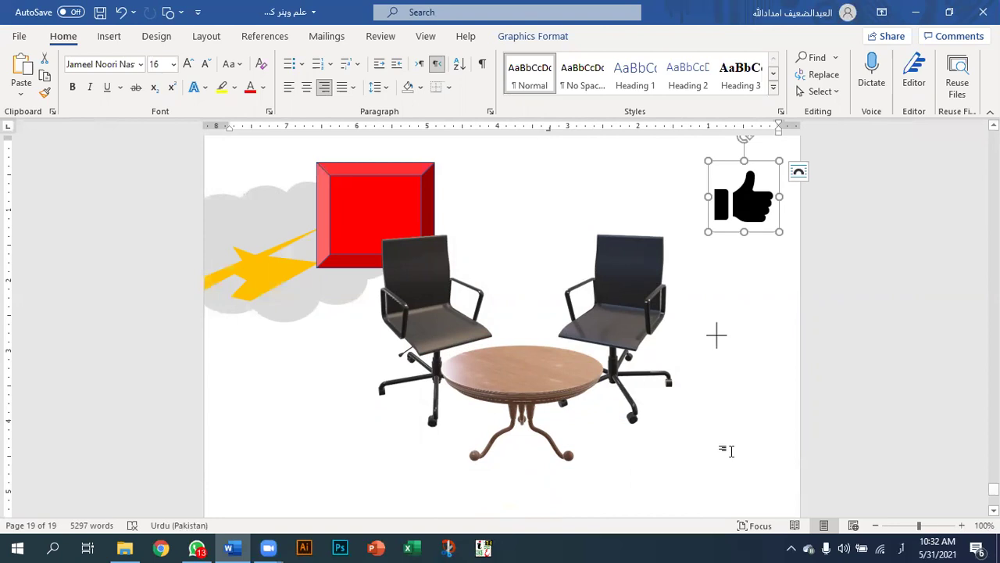
Insert the dark wooden desk with drawers from the Furniture category of the online 3D models.
left_click(106, 38)
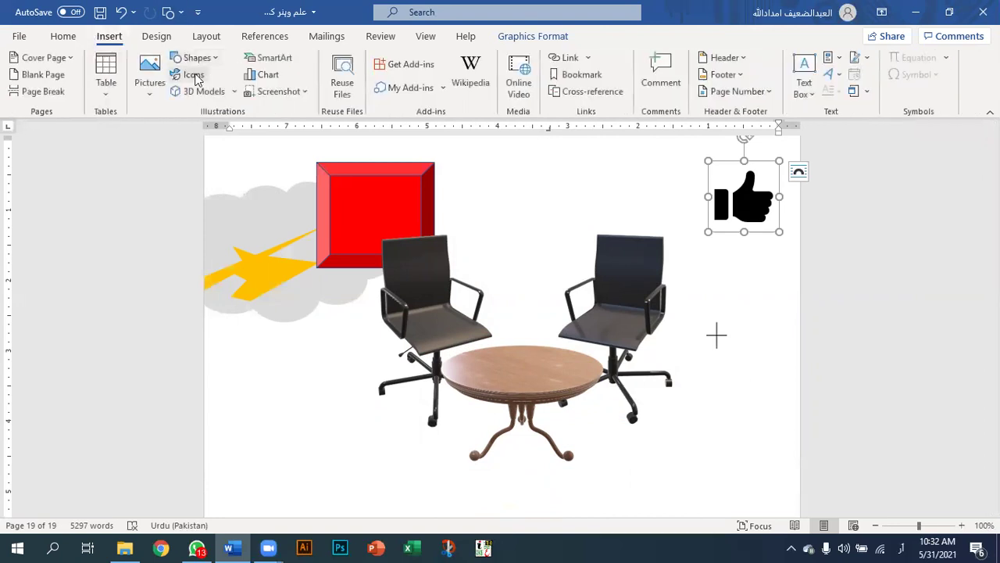
left_click(202, 91)
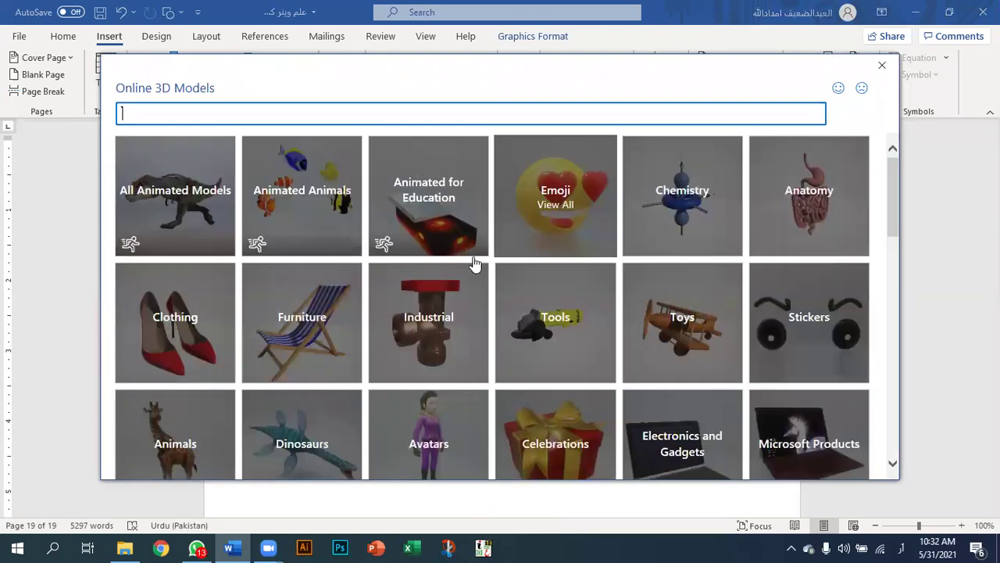
left_click(306, 297)
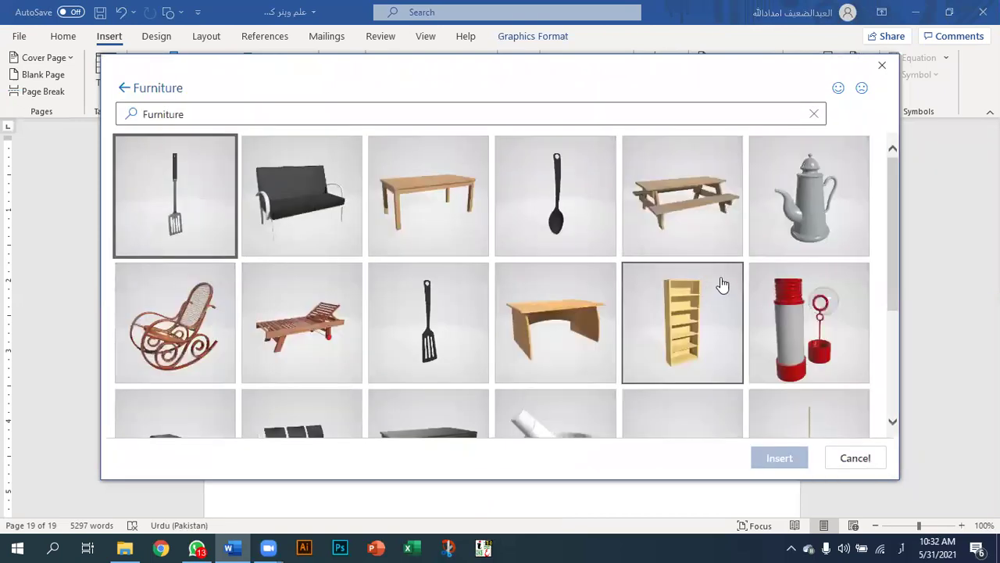
scroll(723, 285, "down", 5)
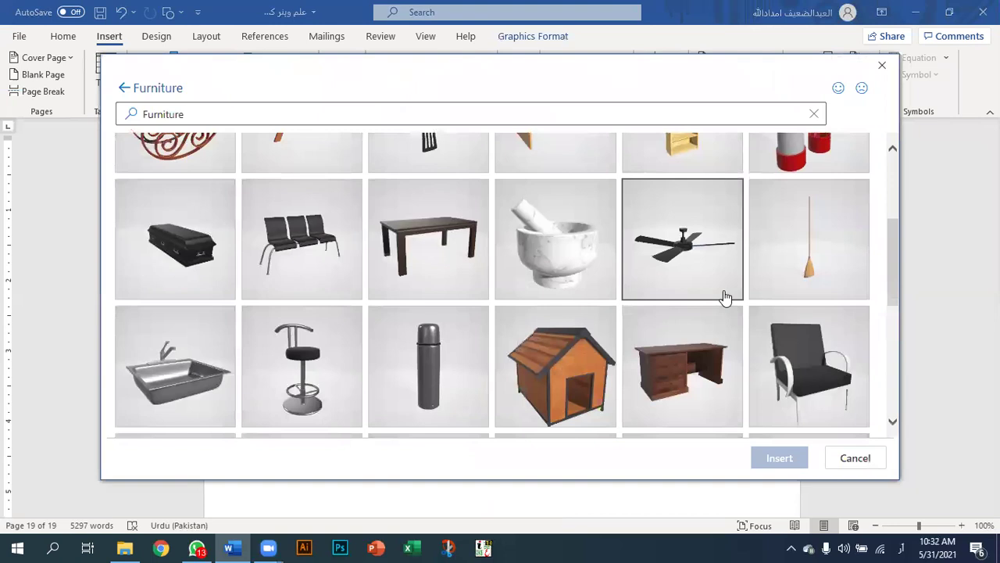
scroll(723, 297, "down", 2)
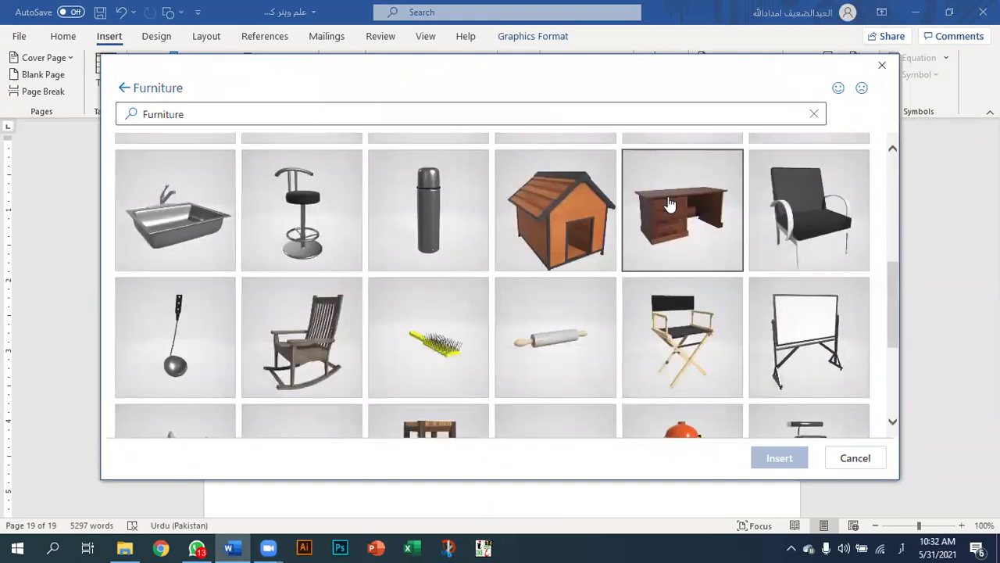
scroll(672, 214, "down", 6)
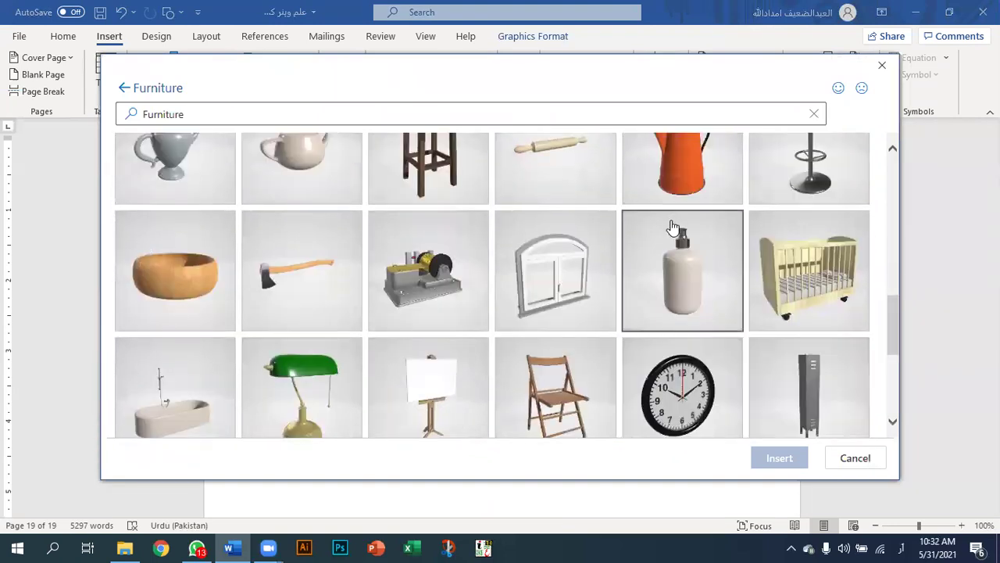
scroll(674, 226, "down", 6)
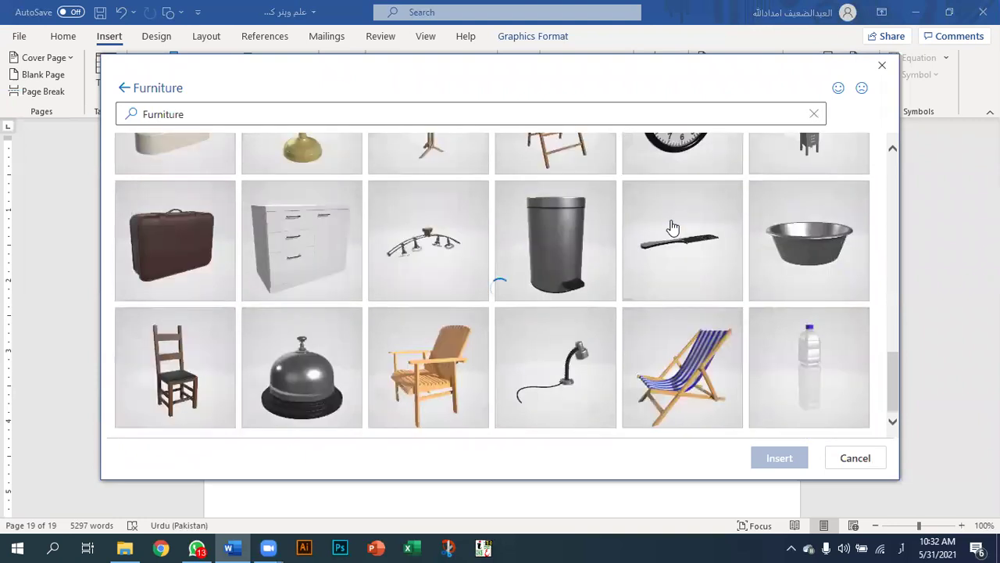
scroll(672, 249, "down", 6)
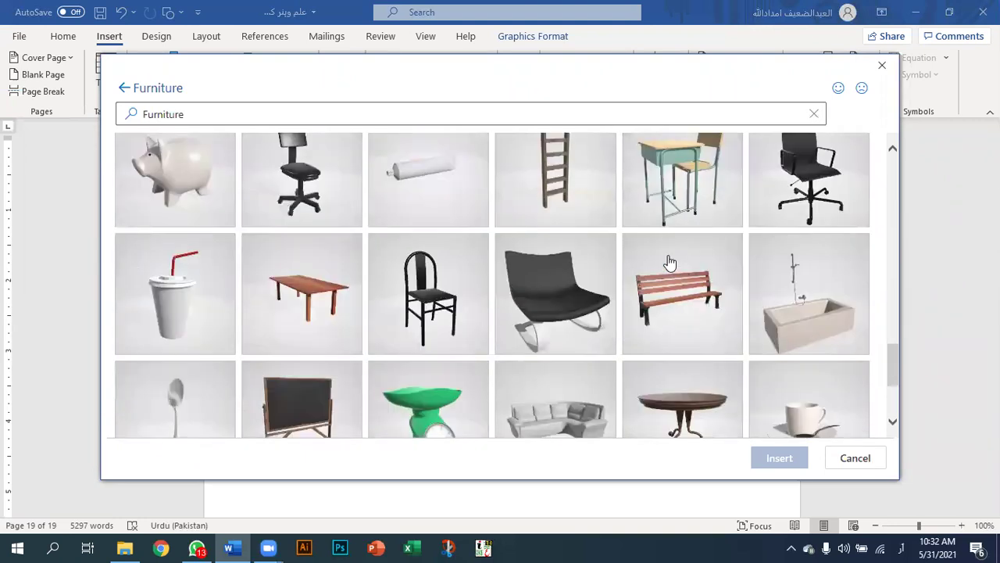
scroll(670, 262, "down", 4)
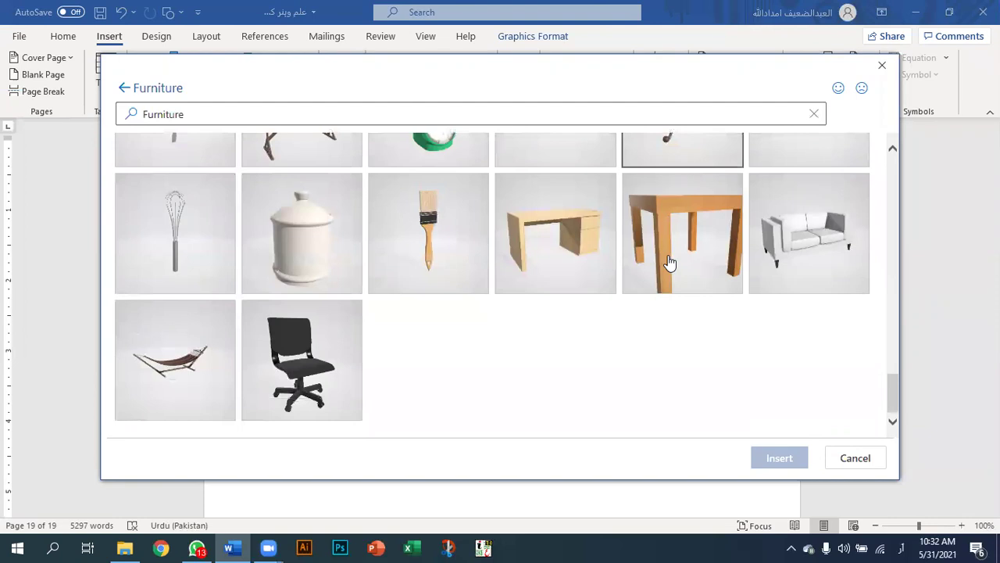
scroll(670, 262, "up", 9)
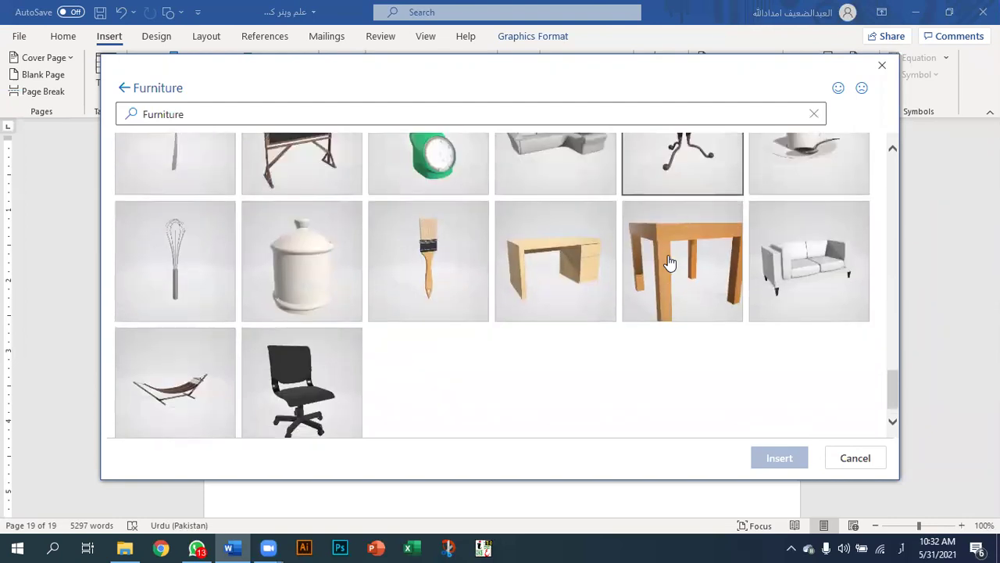
scroll(670, 262, "up", 10)
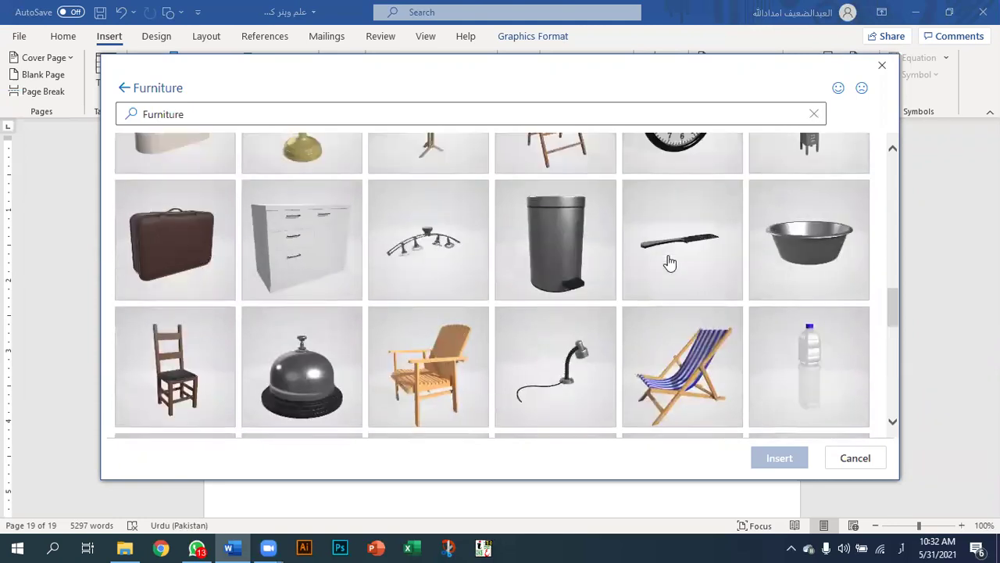
scroll(670, 262, "up", 3)
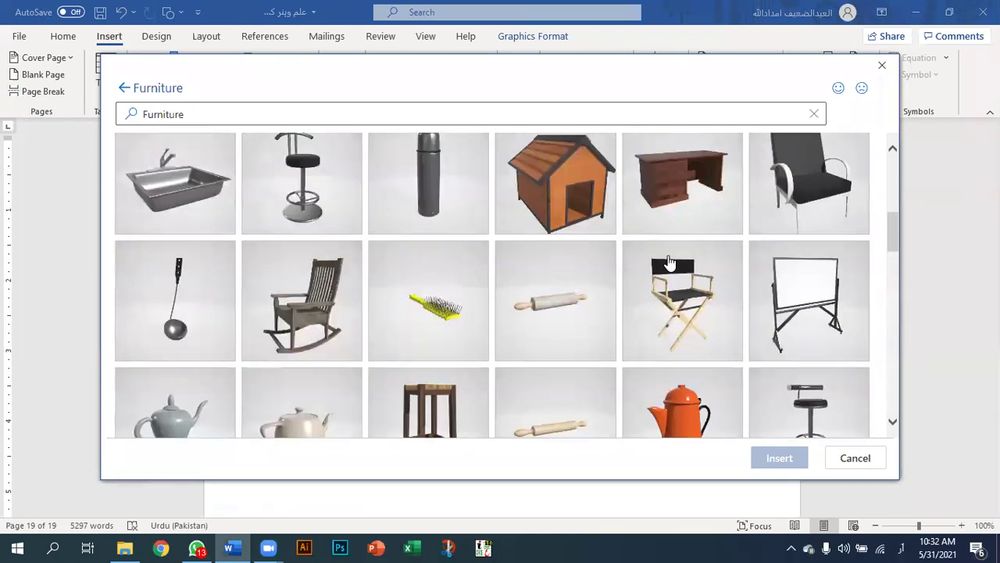
left_click(670, 266)
left_click(773, 459)
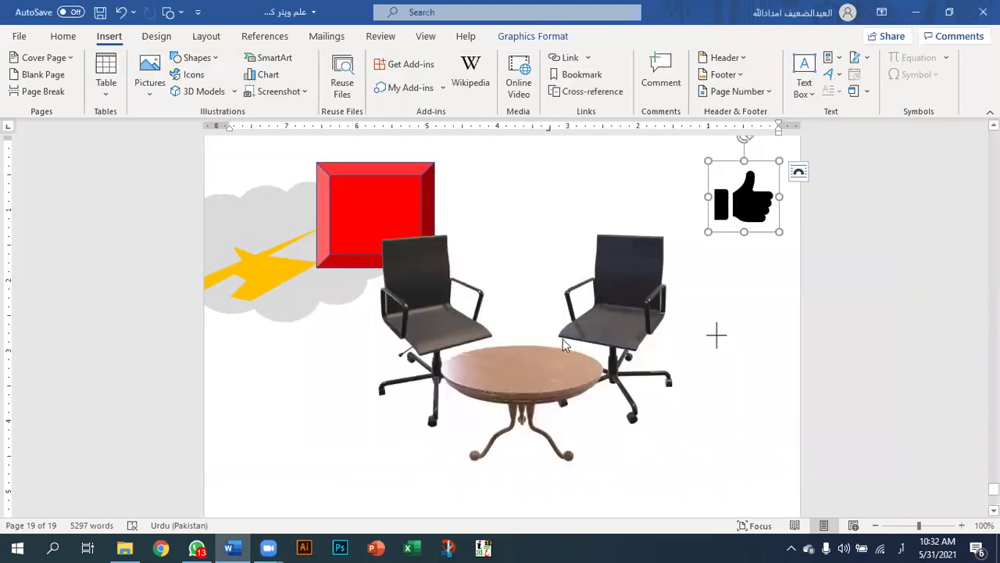
Delete the round table and move the wooden desk in front of the two chairs.
left_click(550, 381)
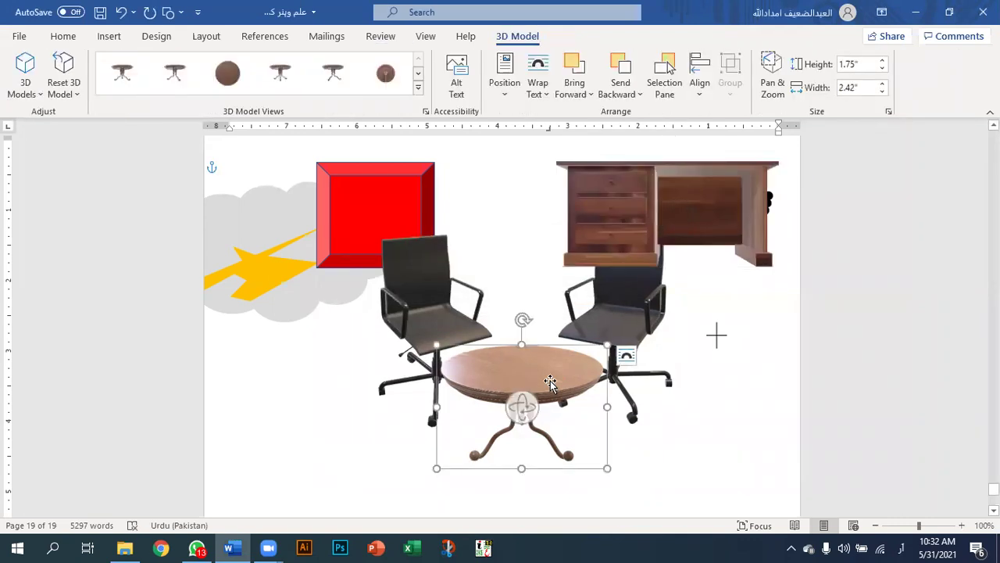
key("Delete")
left_click(645, 183)
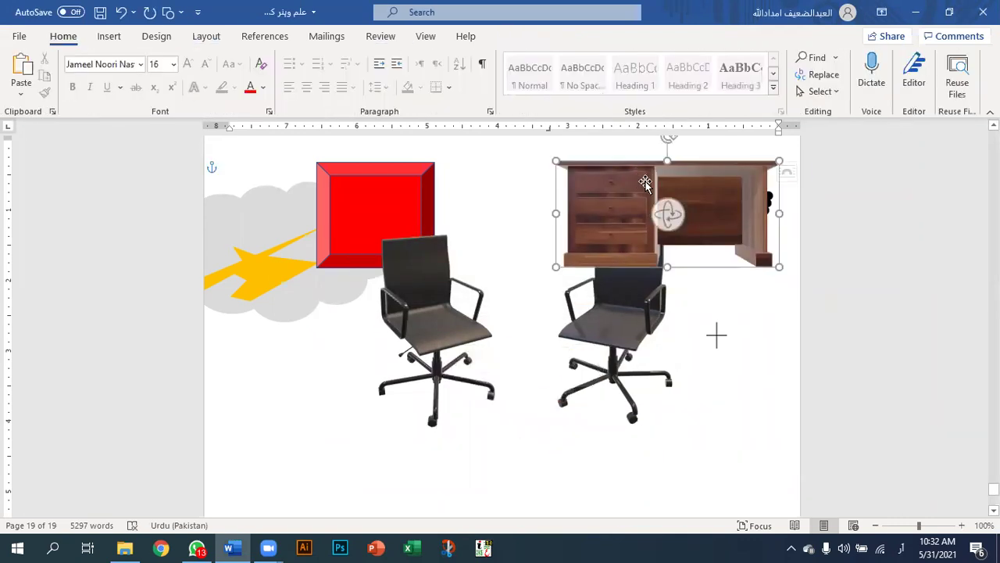
left_click_drag(645, 183, 515, 365)
Rotate the desk in 3D to an angled view of its top and back panel, and position it before the chair farther from the red square.
left_click_drag(533, 407, 529, 449)
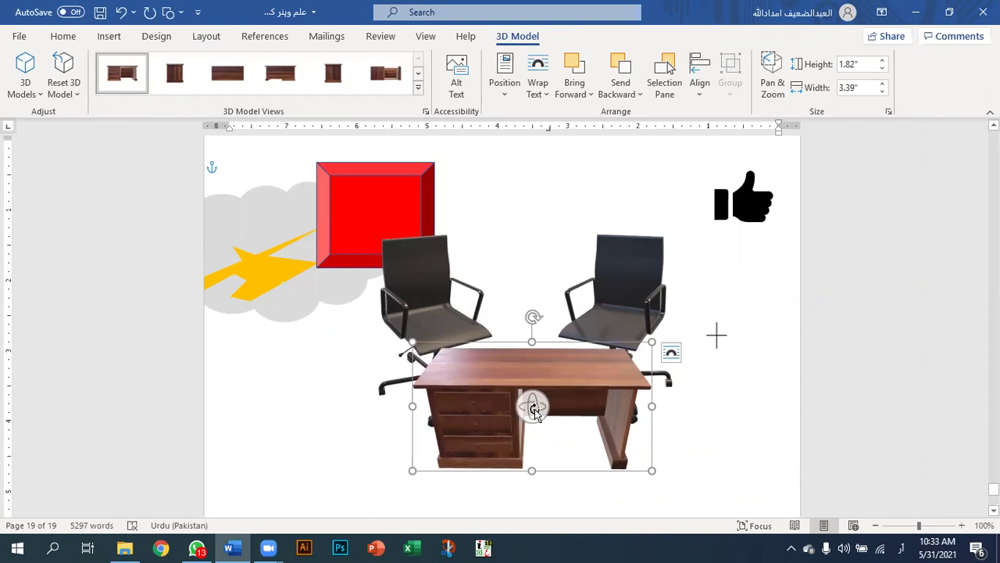
left_click_drag(535, 409, 727, 404)
left_click_drag(578, 383, 610, 364)
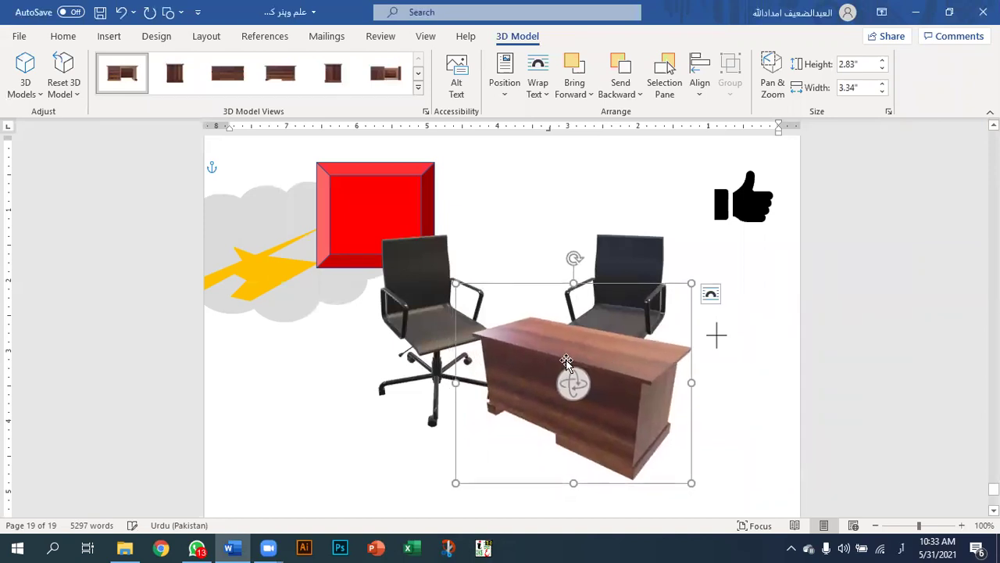
Rotate the chair overlapping the red square in 3D so that it turns sideways towards the desk.
left_click(428, 336)
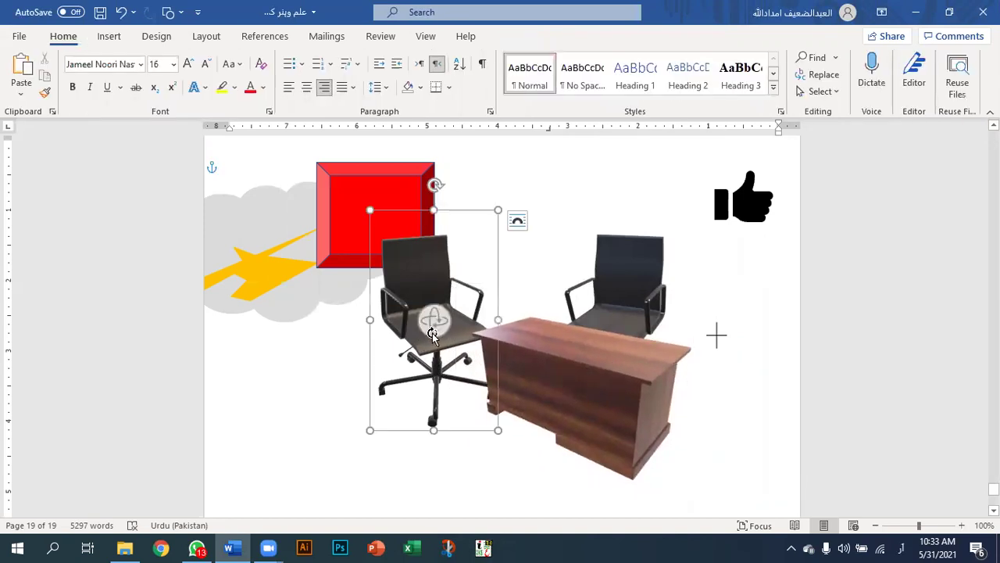
left_click_drag(432, 319, 478, 309)
left_click(317, 376)
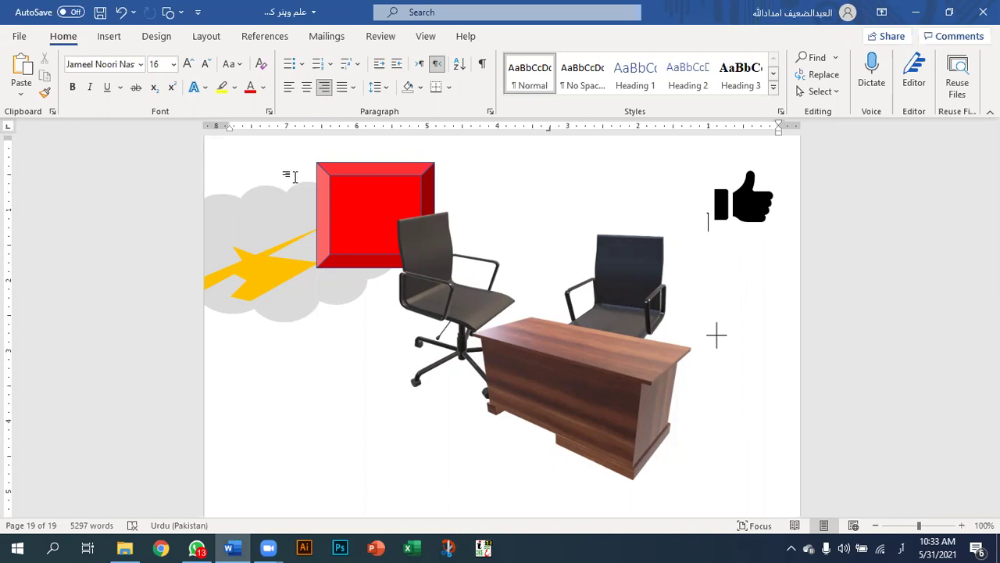
scroll(739, 313, "down", 2)
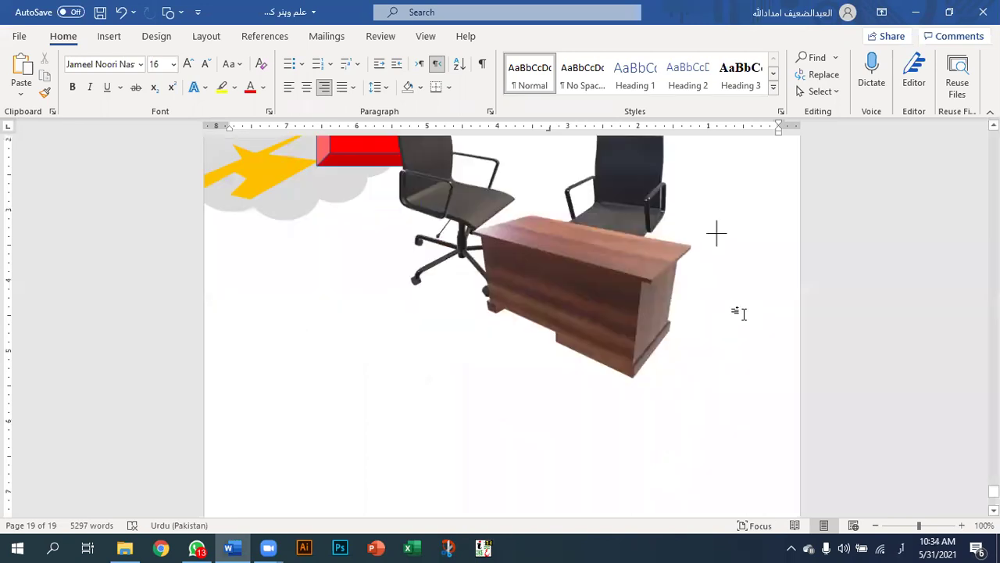
scroll(740, 313, "down", 4)
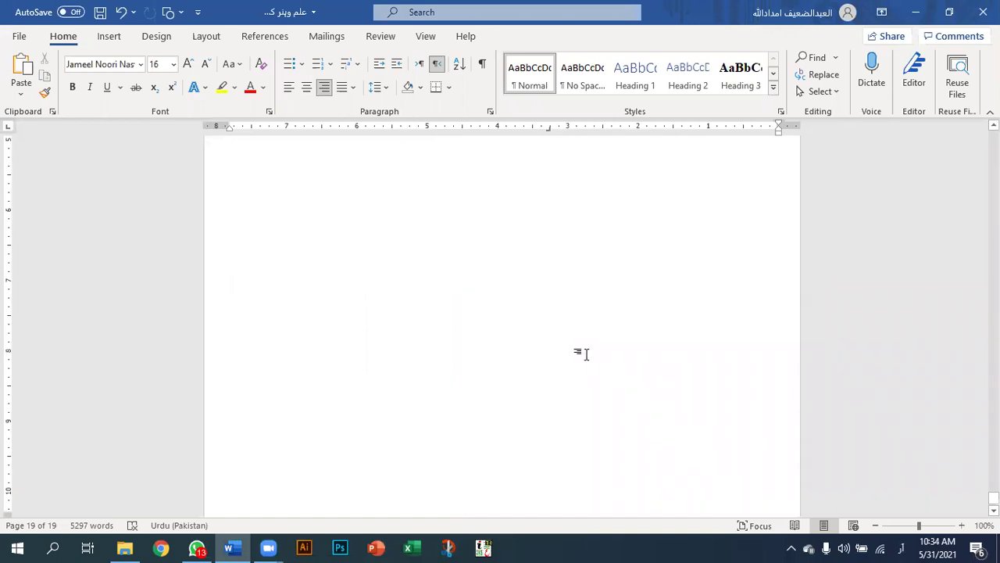
scroll(578, 373, "up", 5)
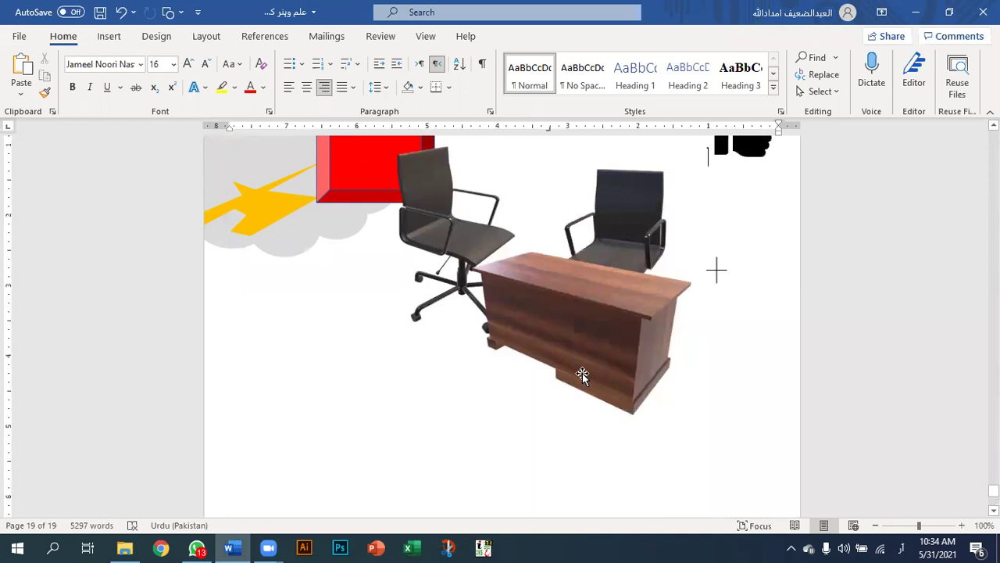
Insert a blank page after the page with the 3D chairs and desk.
left_click(111, 37)
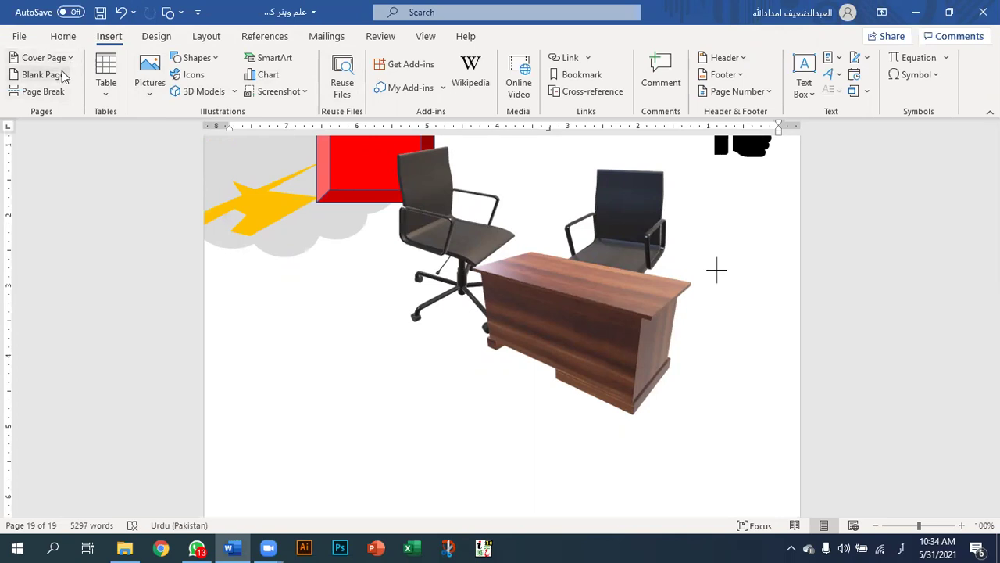
left_click(50, 78)
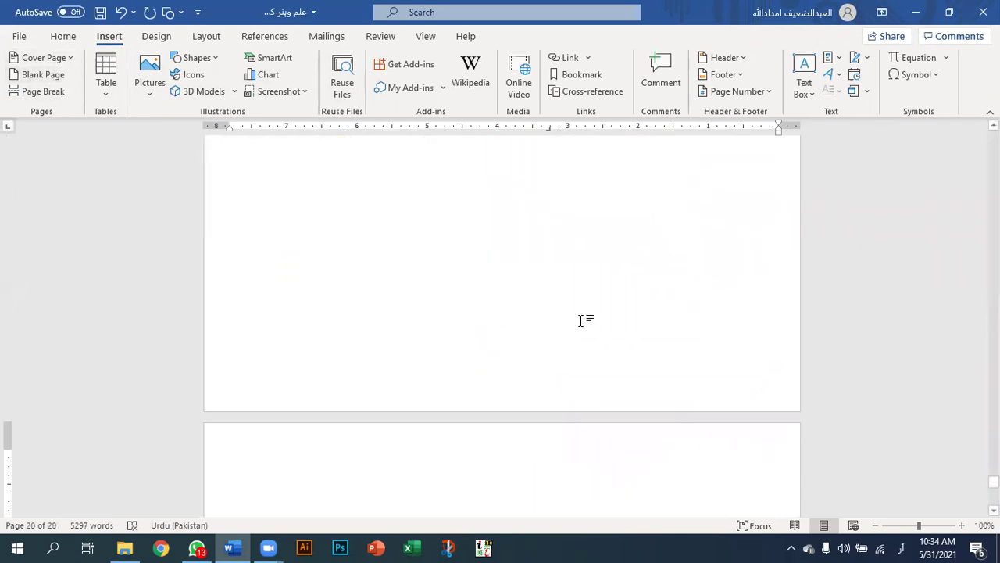
scroll(580, 324, "up", 3)
scroll(580, 324, "up", 3)
scroll(565, 315, "down", 8)
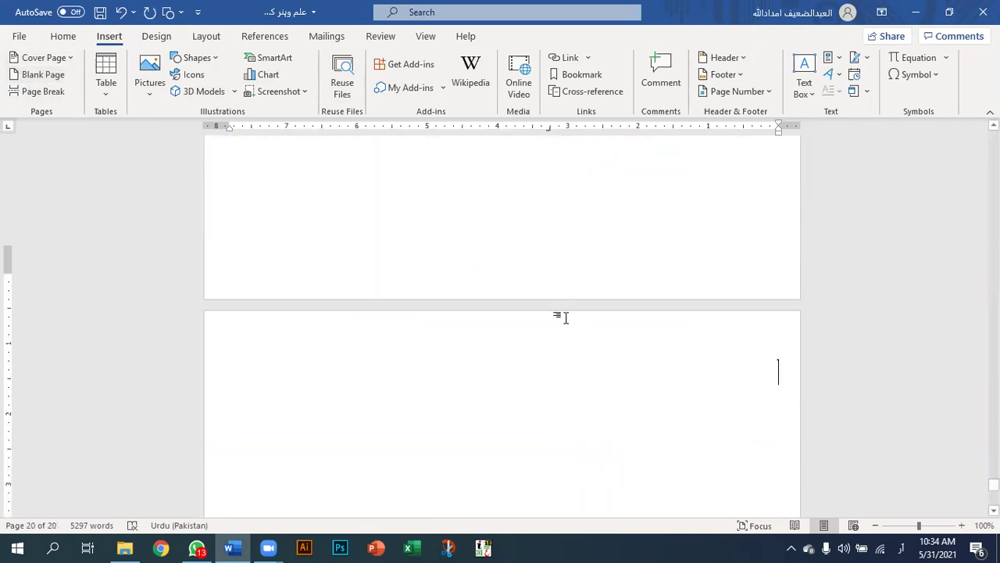
Delete the small cross shape from the new page so that the page is empty.
left_click(713, 468)
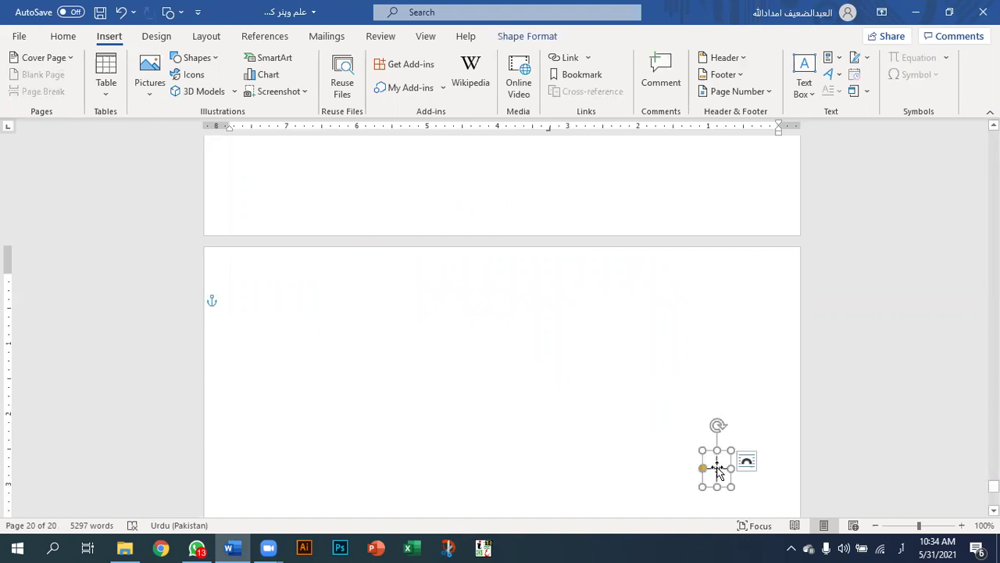
left_click(711, 465)
scroll(713, 464, "down", 2)
scroll(716, 464, "down", 3)
scroll(720, 454, "up", 5)
scroll(720, 454, "up", 4)
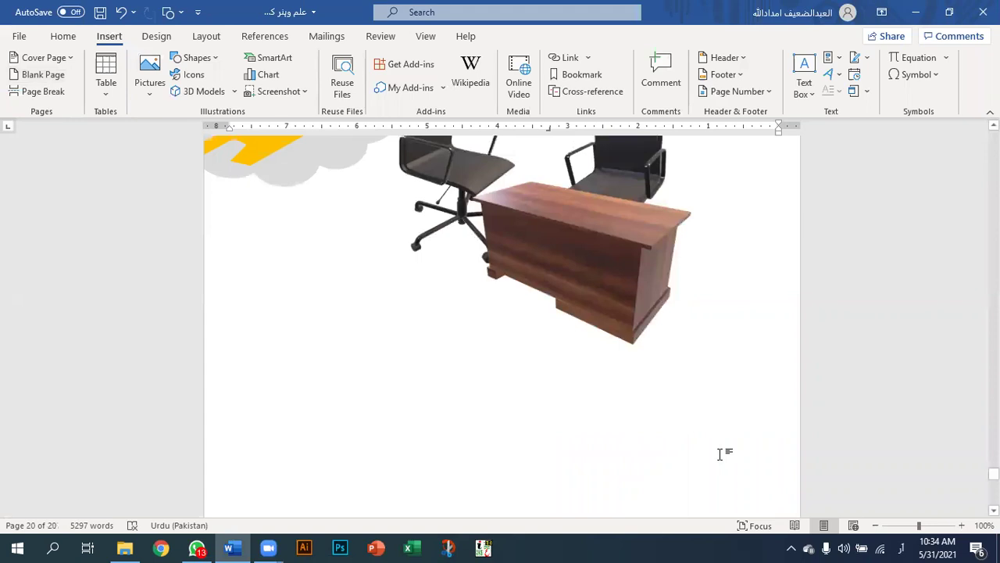
scroll(719, 454, "up", 4)
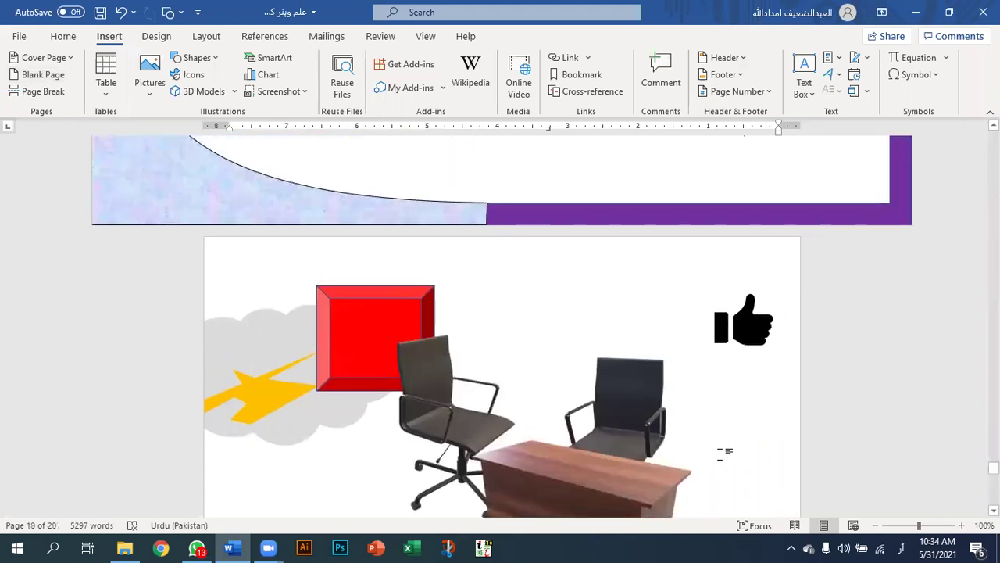
scroll(720, 454, "down", 10)
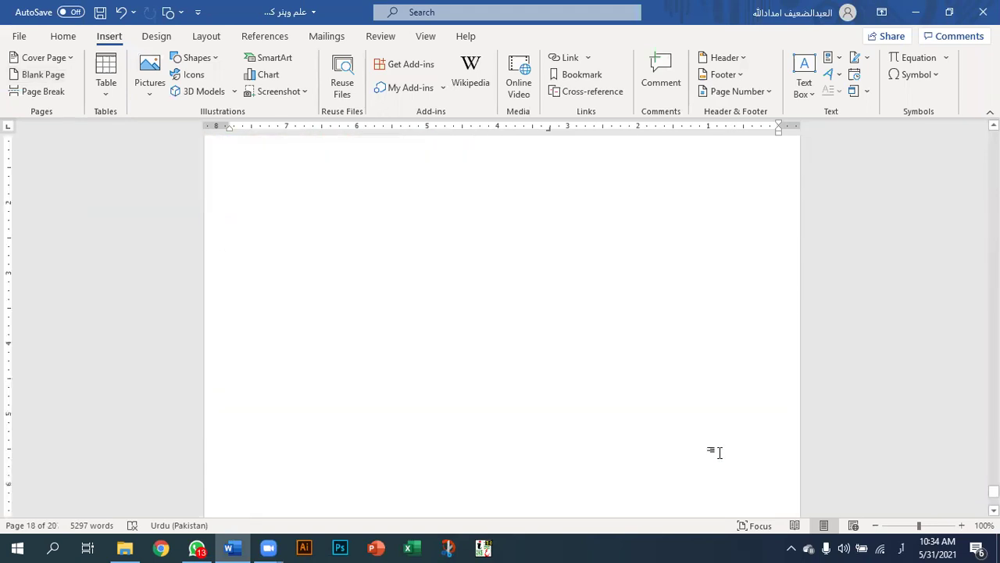
scroll(720, 452, "up", 2)
Open the SmartArt graphic gallery on the empty page and look through all its layout categories from List to Office.com.
left_click(279, 61)
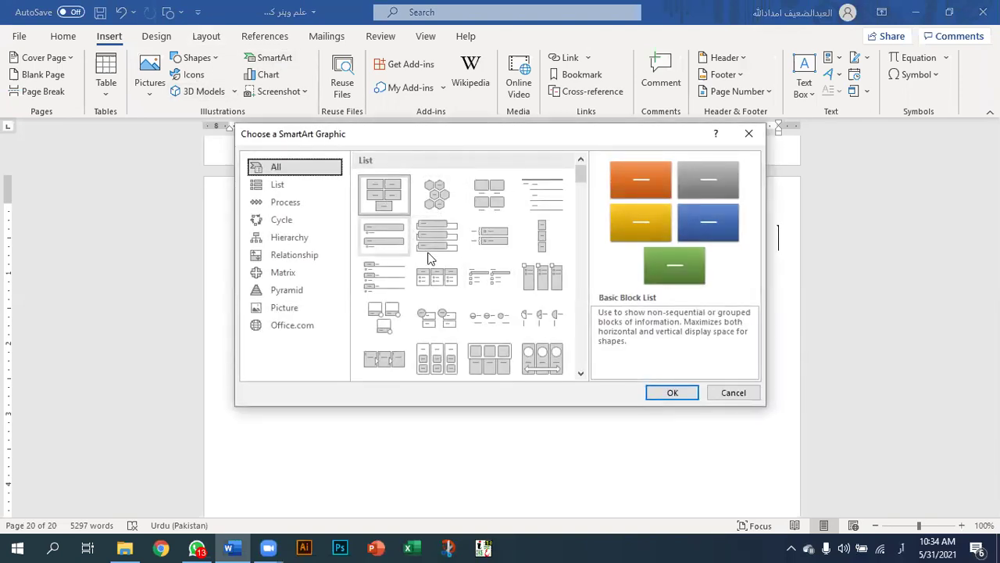
scroll(489, 311, "down", 10)
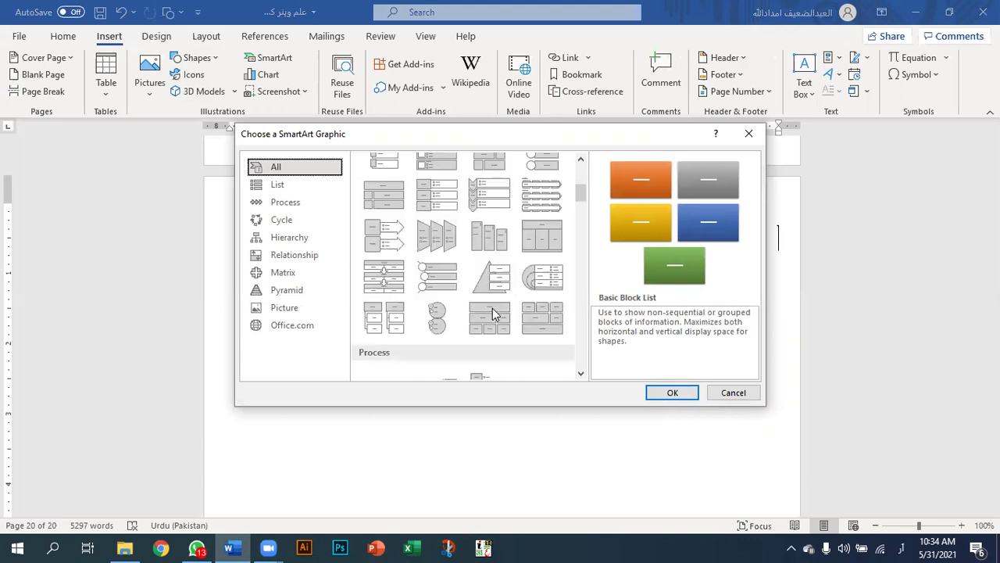
scroll(494, 311, "down", 8)
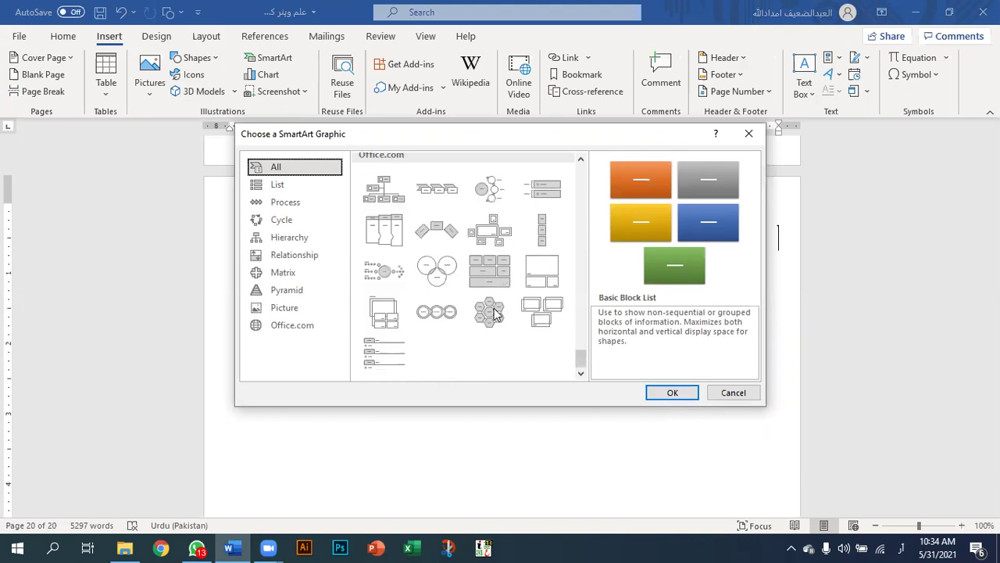
scroll(494, 311, "up", 7)
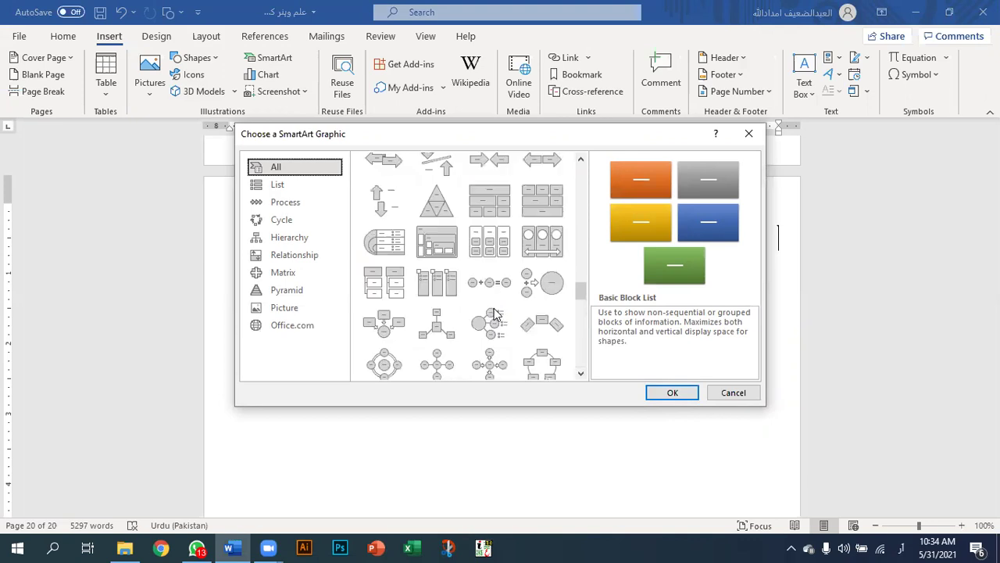
scroll(494, 312, "up", 5)
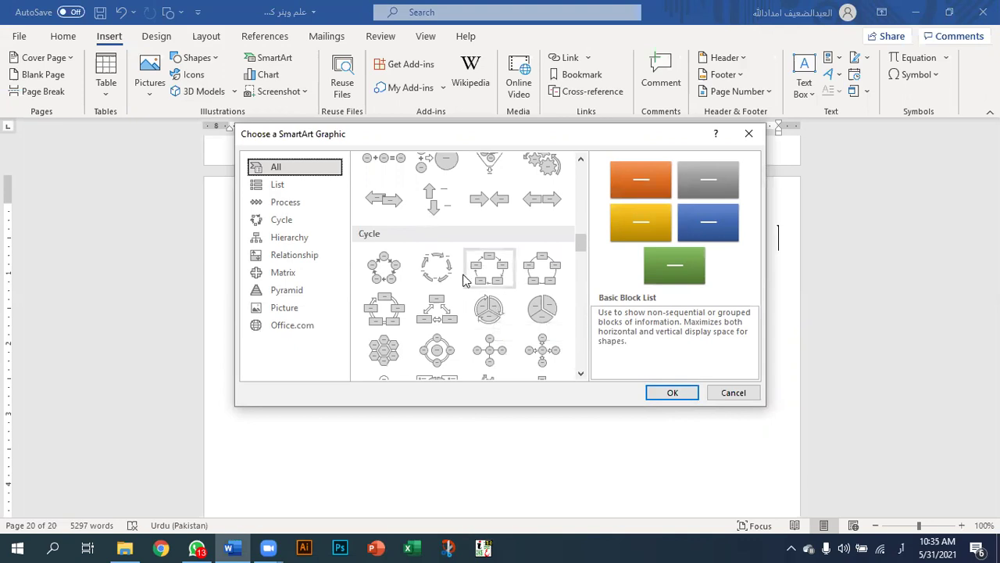
scroll(459, 295, "up", 3)
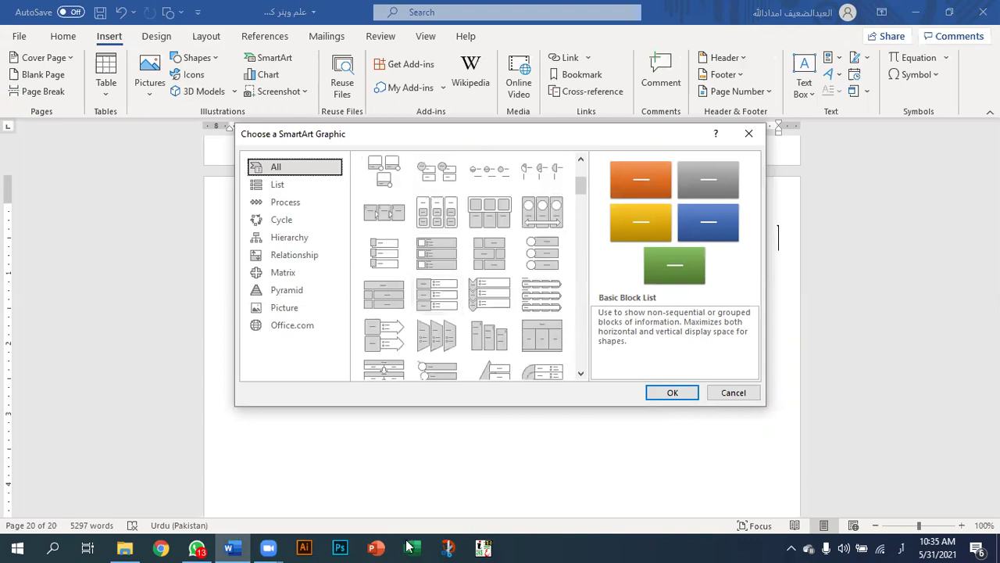
scroll(445, 233, "up", 3)
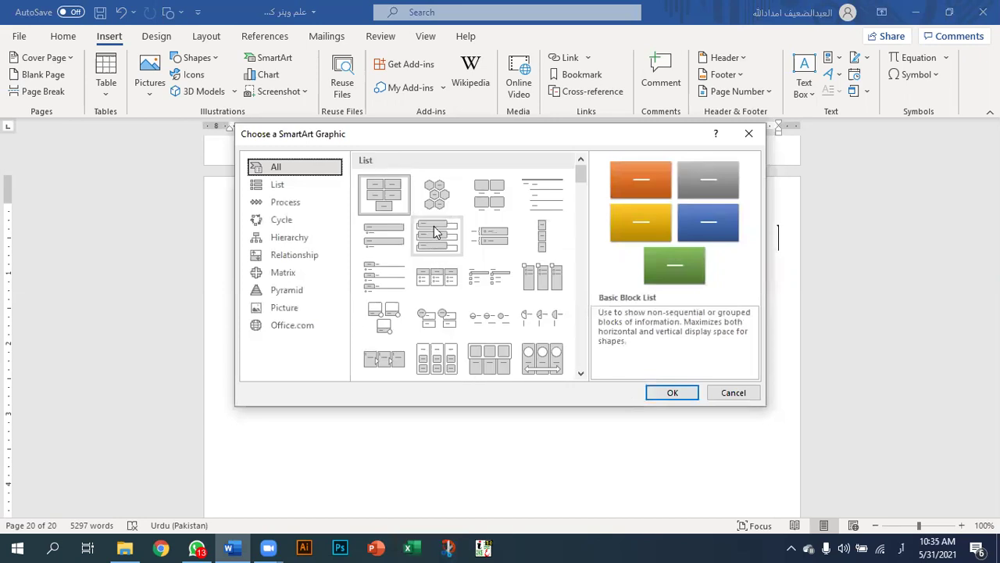
scroll(433, 229, "down", 3)
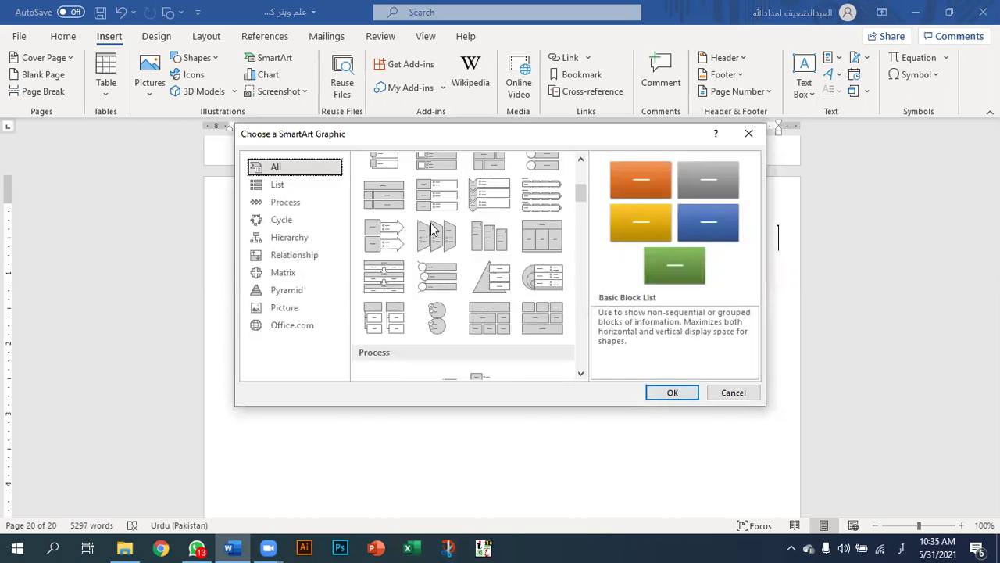
scroll(432, 229, "down", 3)
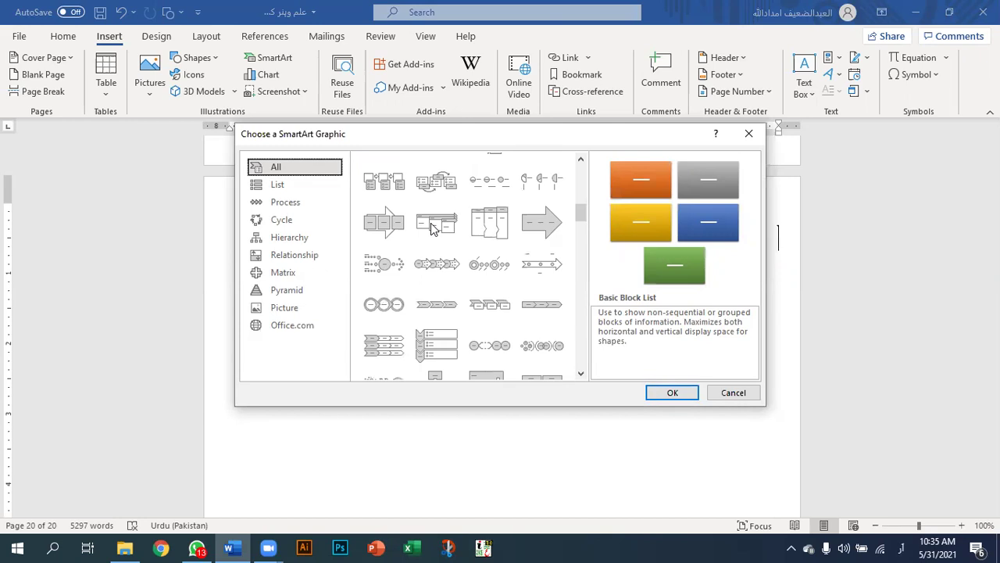
scroll(433, 227, "down", 3)
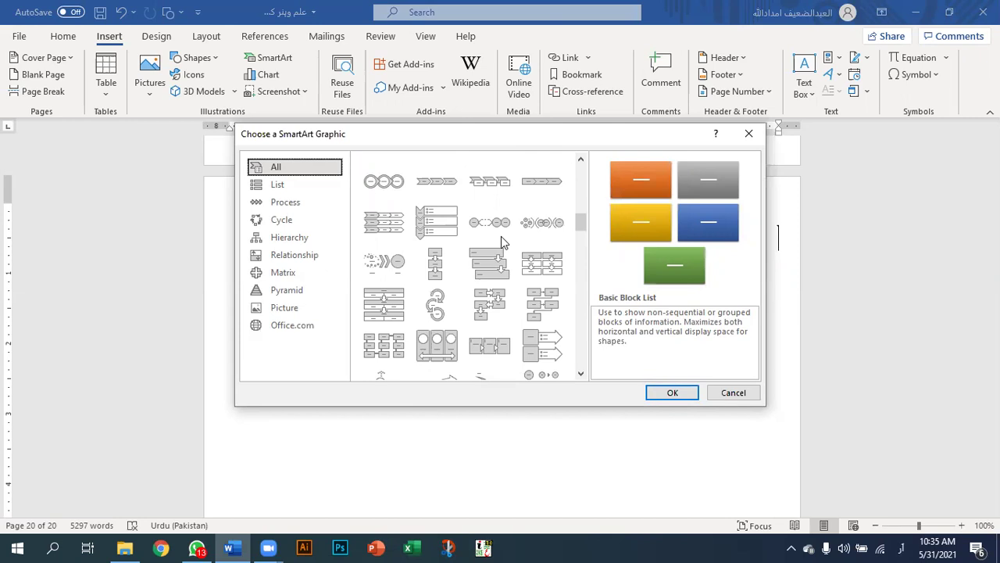
scroll(501, 236, "up", 10)
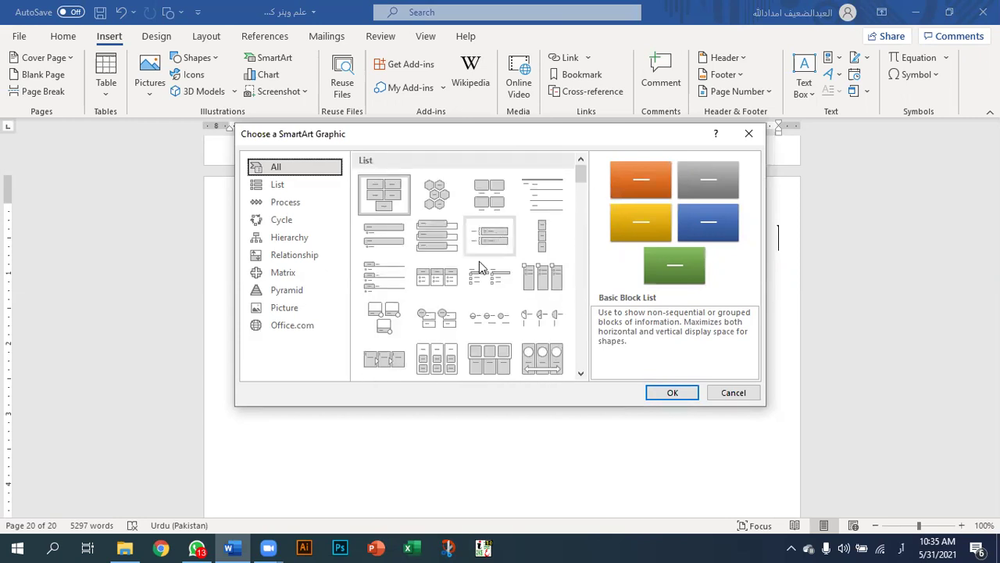
Examine the Process, Cycle, Hierarchy and Relationship layouts in the SmartArt gallery.
scroll(521, 234, "down", 5)
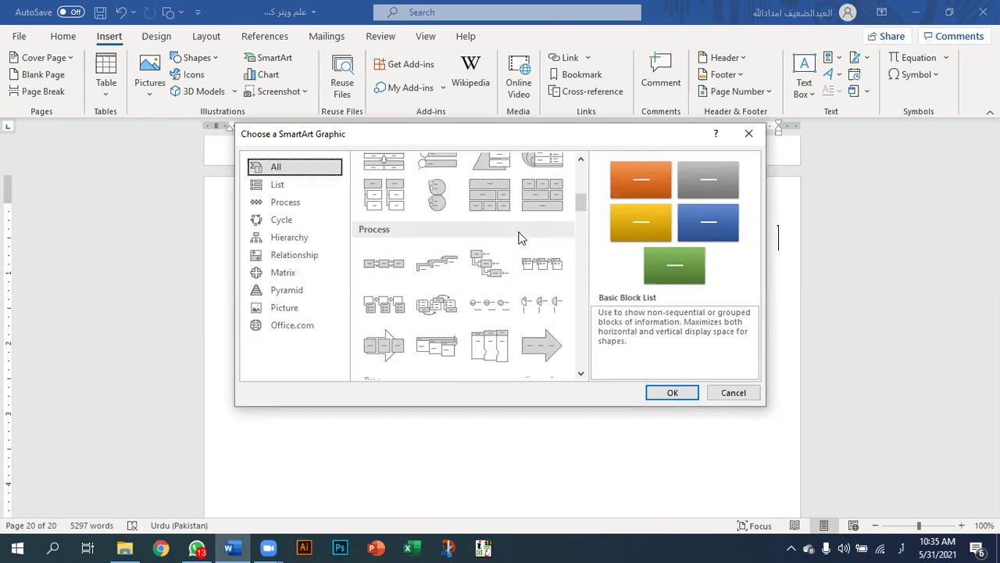
scroll(521, 238, "down", 3)
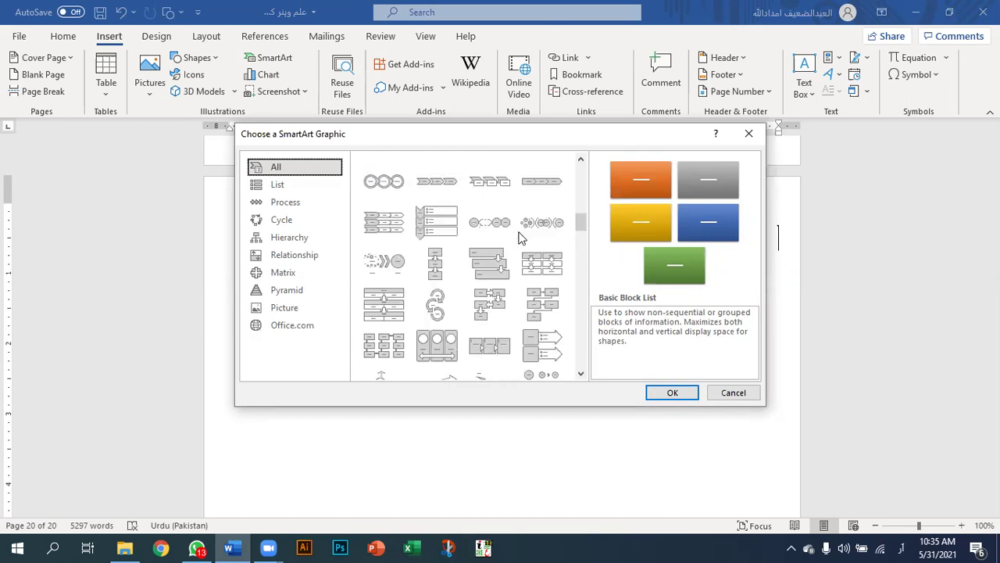
scroll(521, 238, "down", 3)
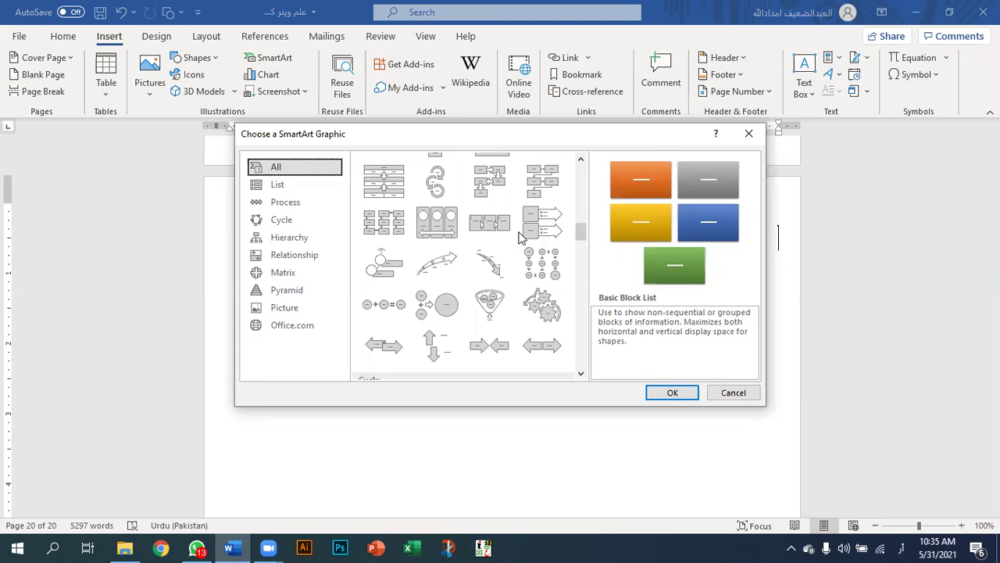
scroll(521, 237, "down", 6)
scroll(520, 237, "up", 3)
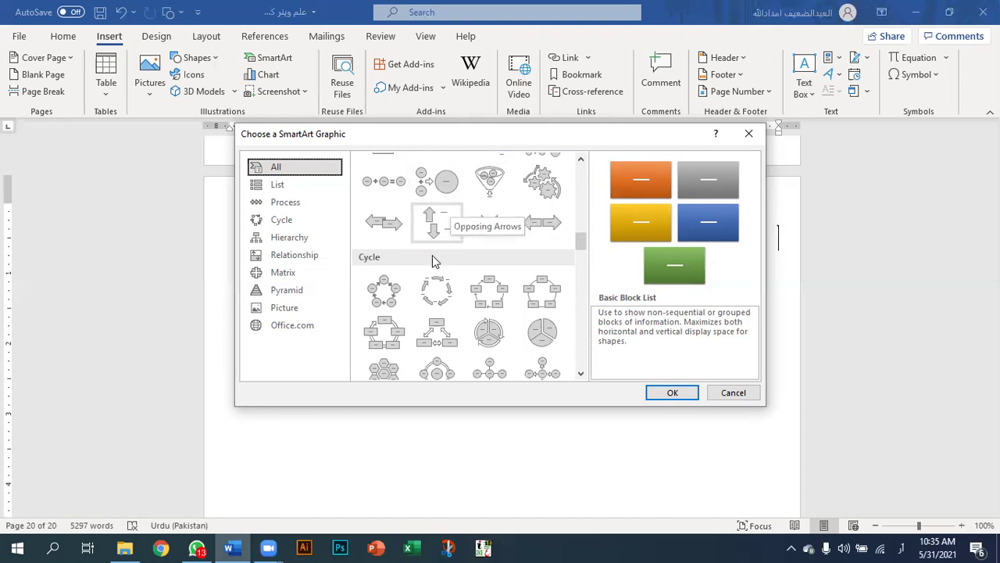
scroll(461, 274, "down", 3)
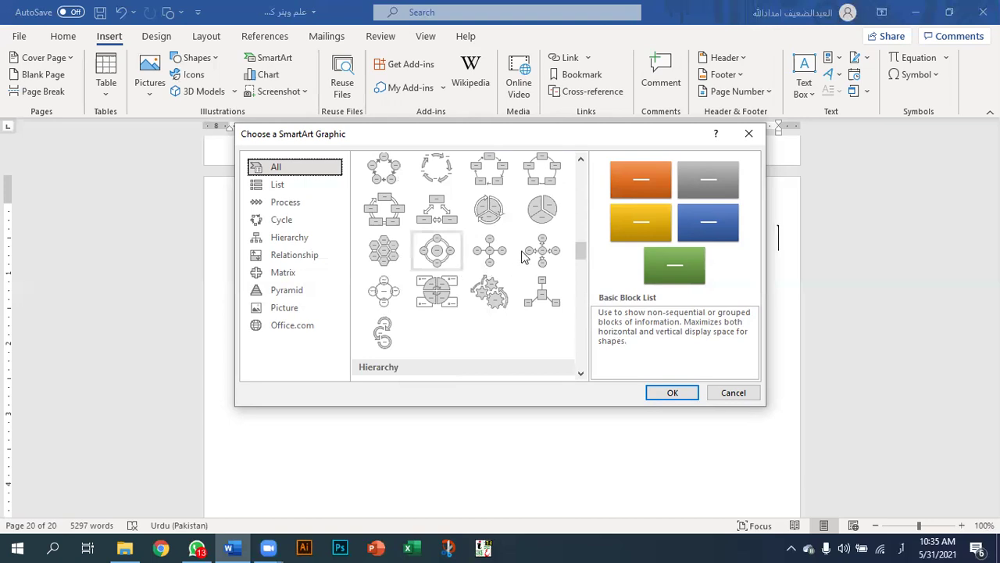
scroll(440, 286, "down", 3)
scroll(441, 289, "up", 3)
scroll(442, 289, "down", 6)
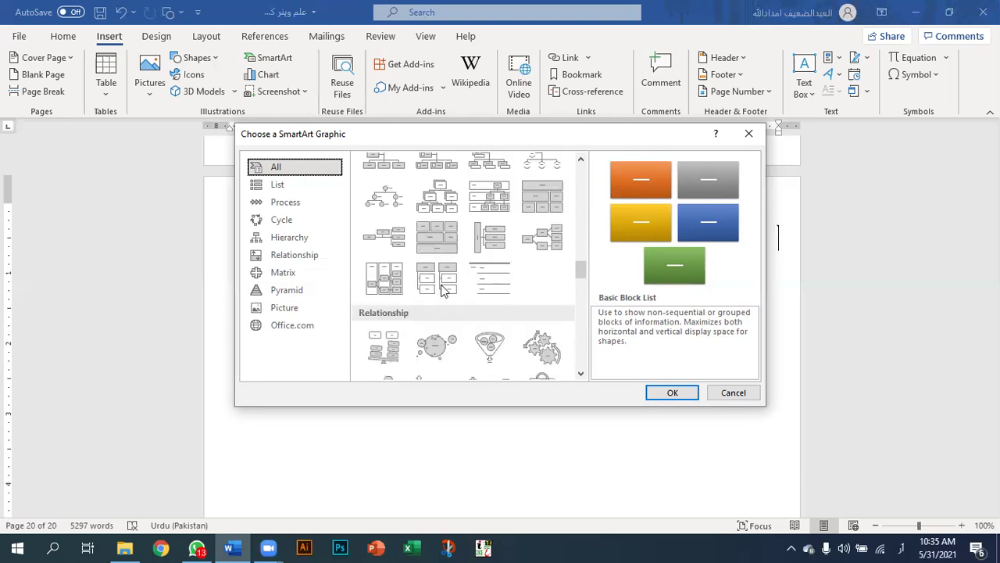
scroll(441, 289, "down", 3)
scroll(442, 289, "down", 3)
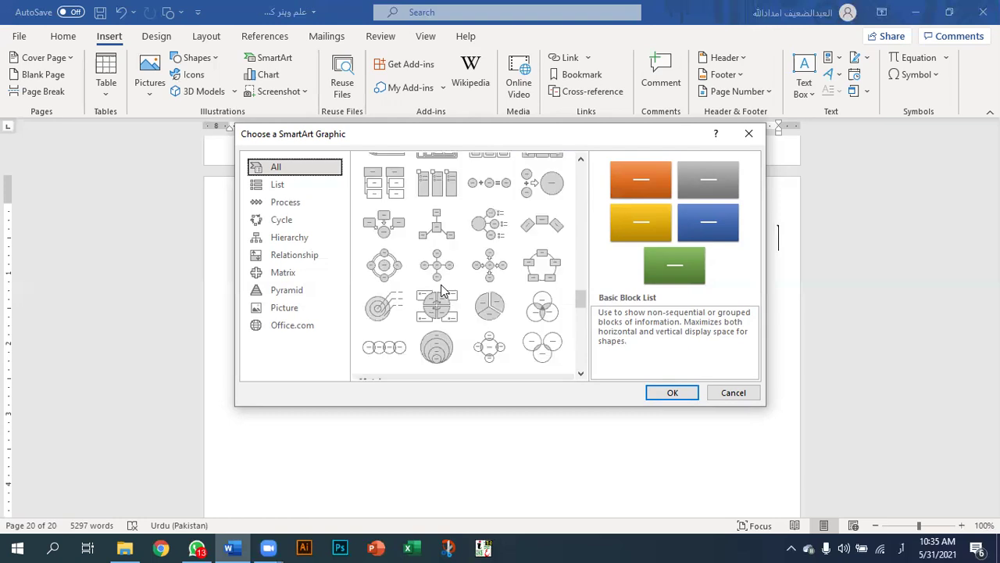
Insert a Radial Venn SmartArt graphic from the Relationship layouts on the empty page.
scroll(442, 289, "up", 3)
scroll(444, 287, "down", 6)
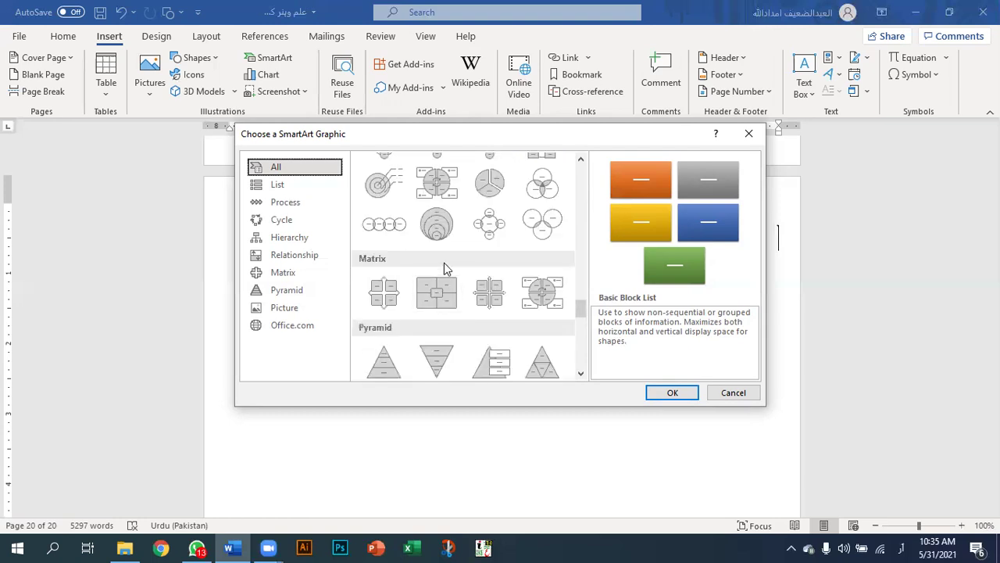
scroll(444, 263, "up", 3)
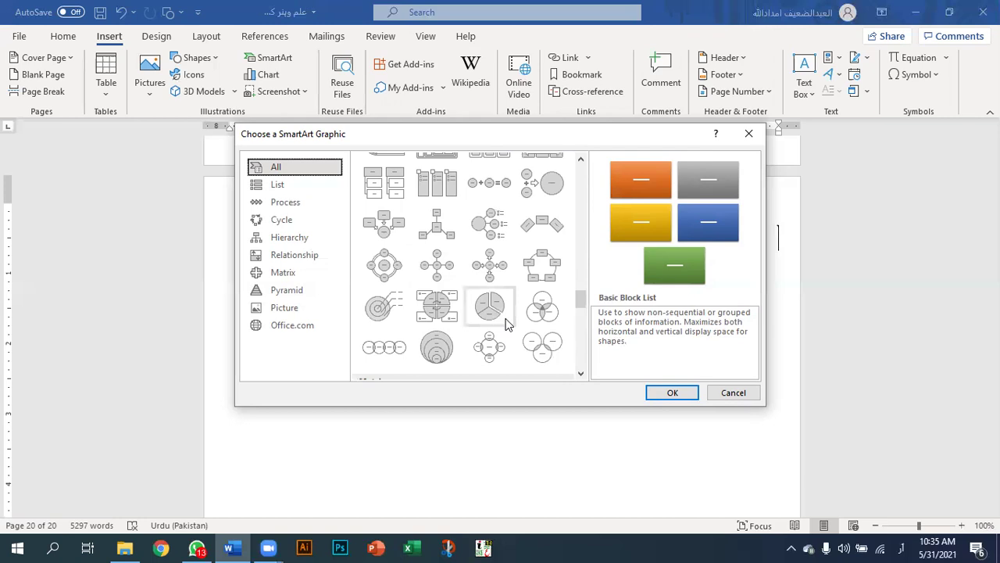
scroll(500, 328, "down", 3)
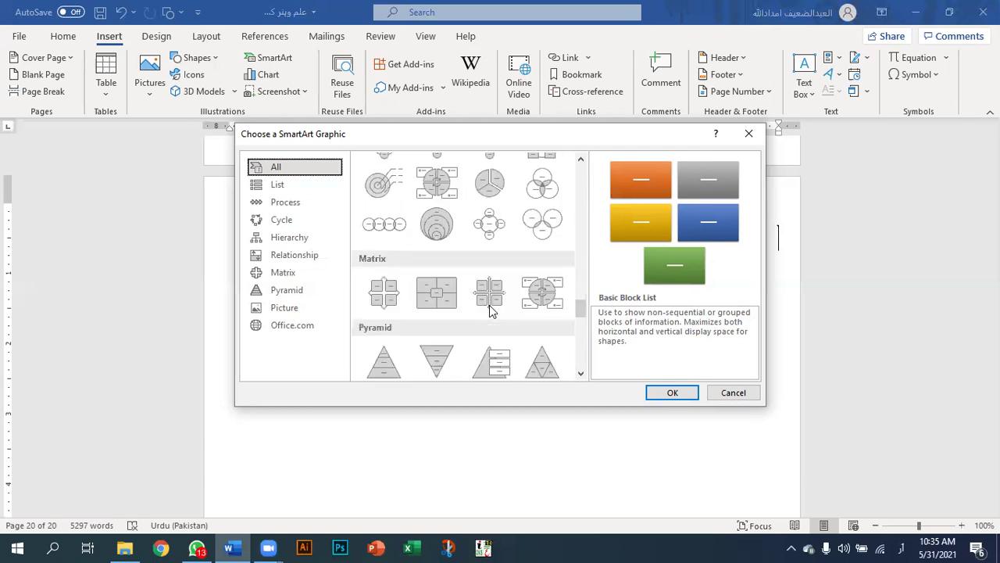
left_click(491, 223)
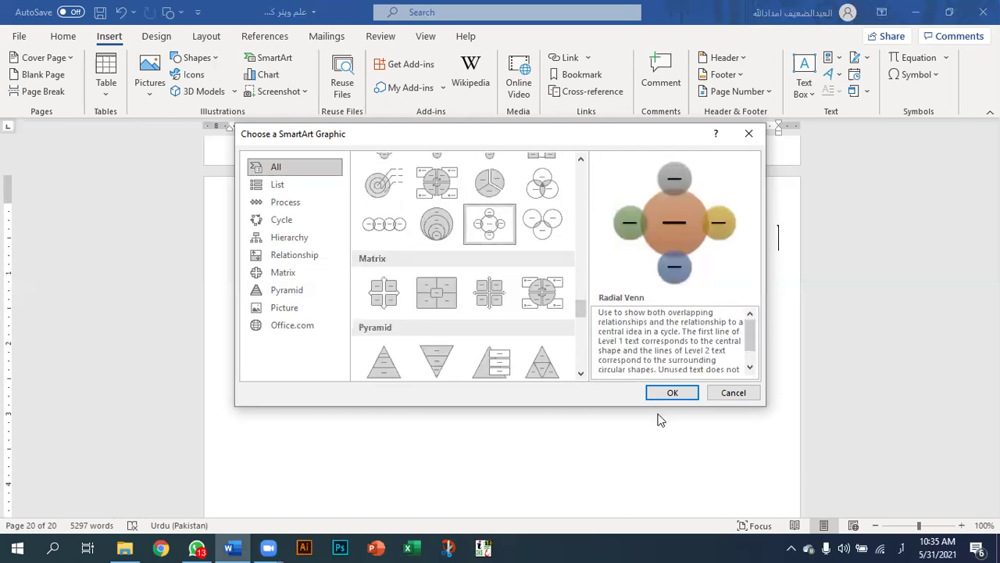
left_click(671, 390)
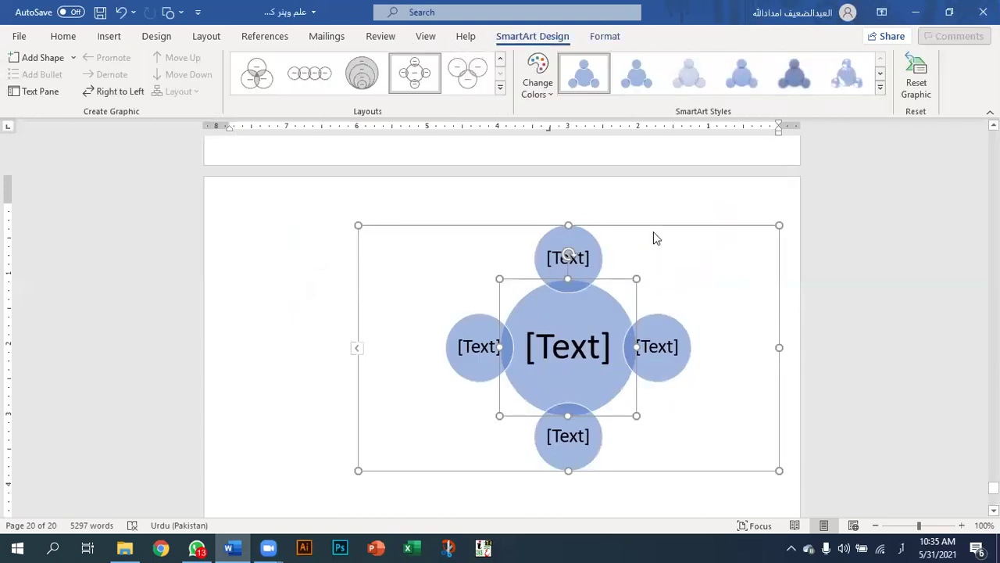
Center the Radial Venn graphic horizontally on the page and deselect it.
left_click_drag(668, 225, 622, 236)
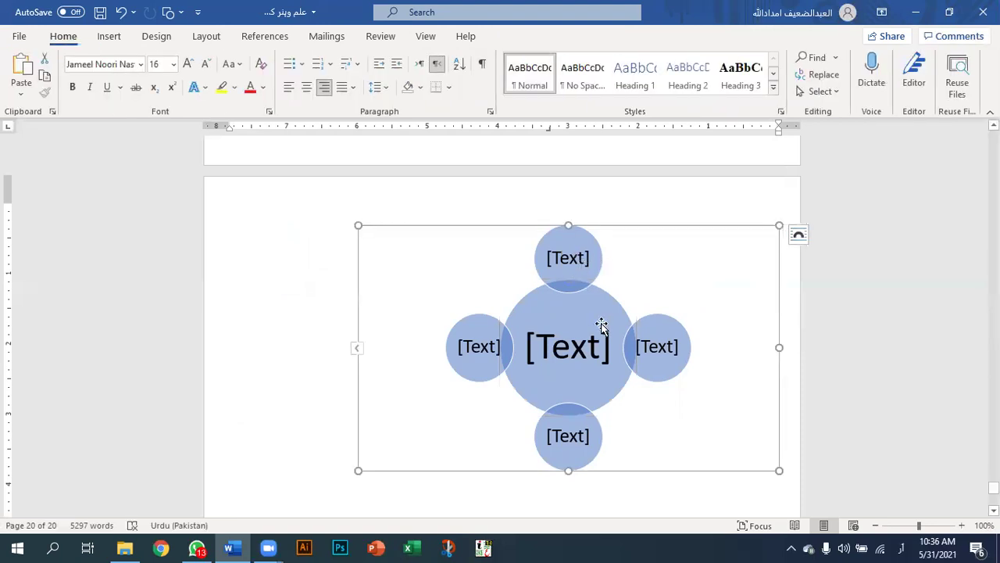
left_click(307, 87)
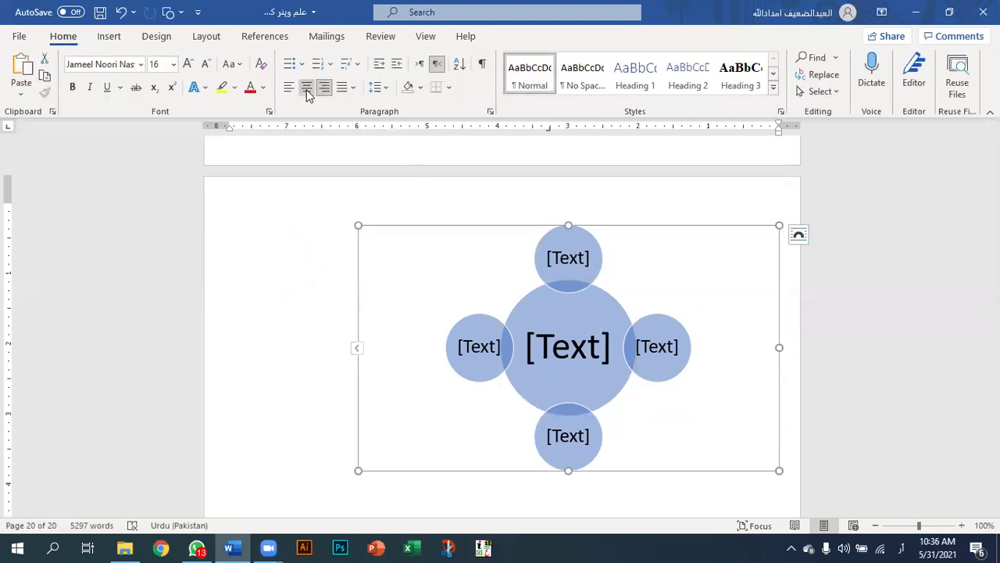
left_click(755, 297)
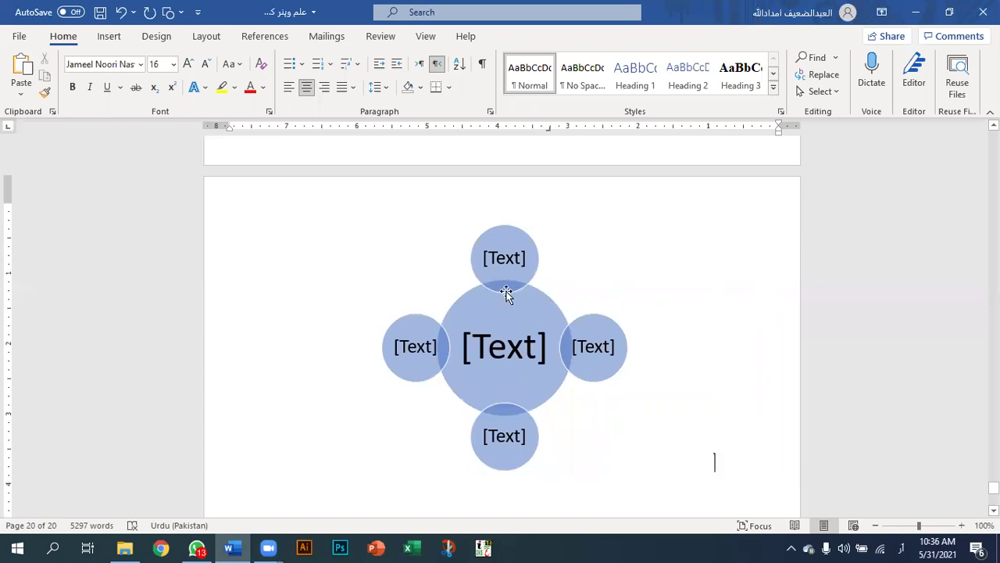
Enter "علم وہنر کورس" in the central circle of the Radial Venn graphic and set its text direction to right-to-left.
left_click(504, 352)
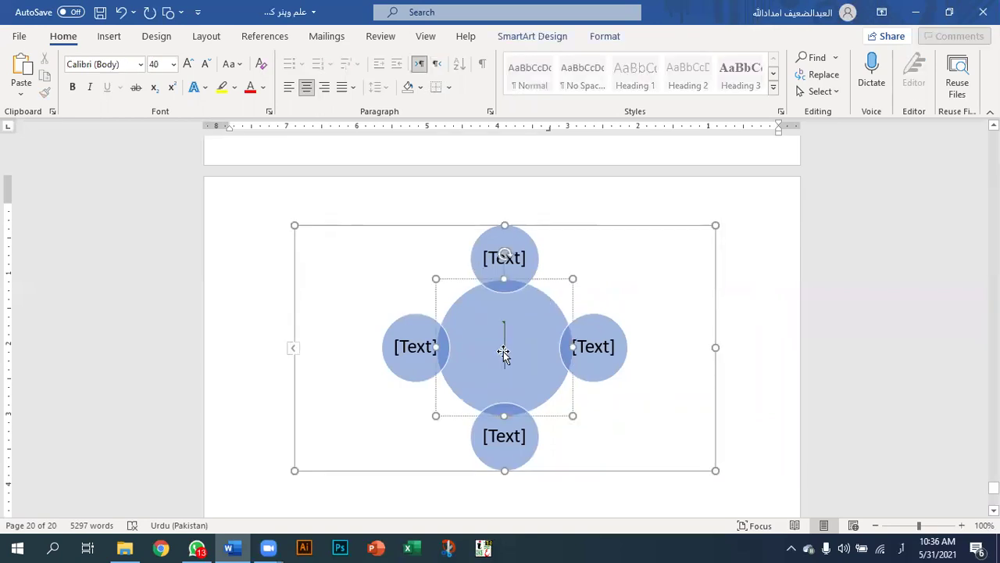
type("علم")
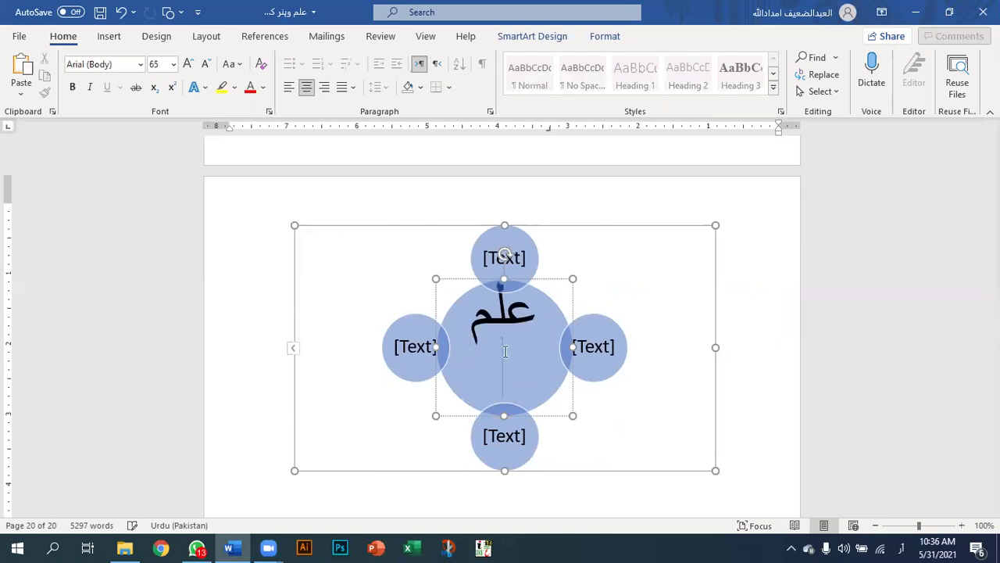
type(" وہن")
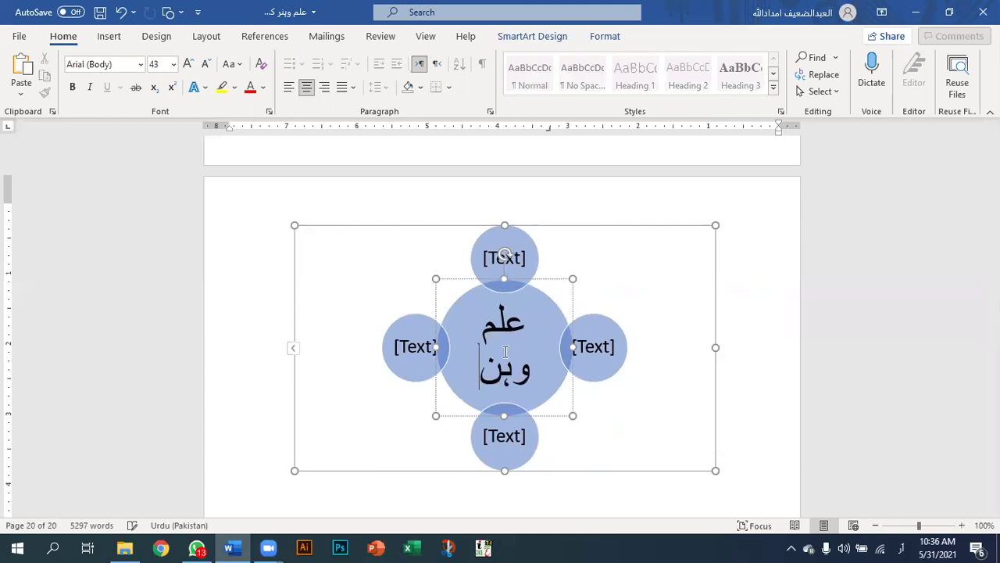
type("ر ک")
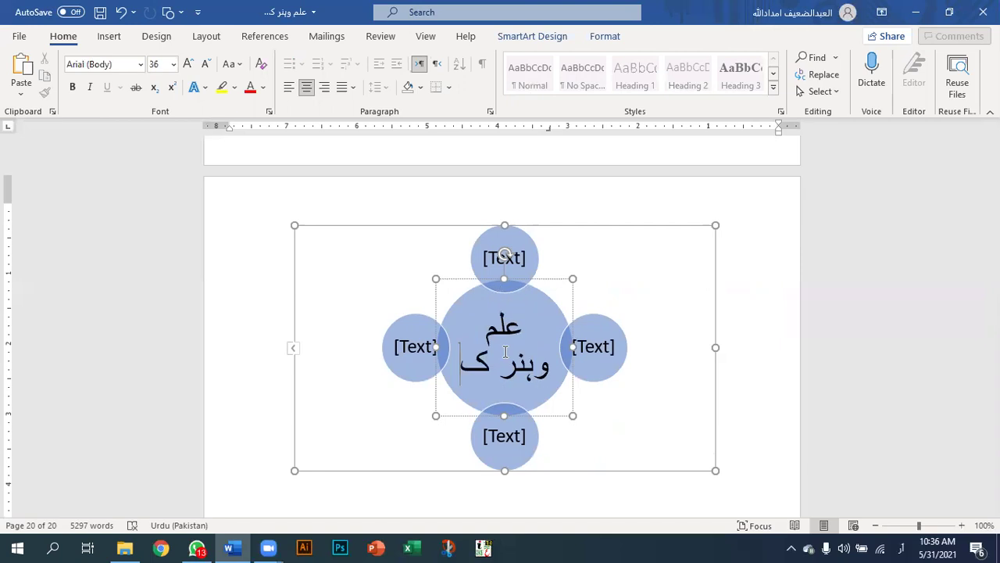
type("ورس")
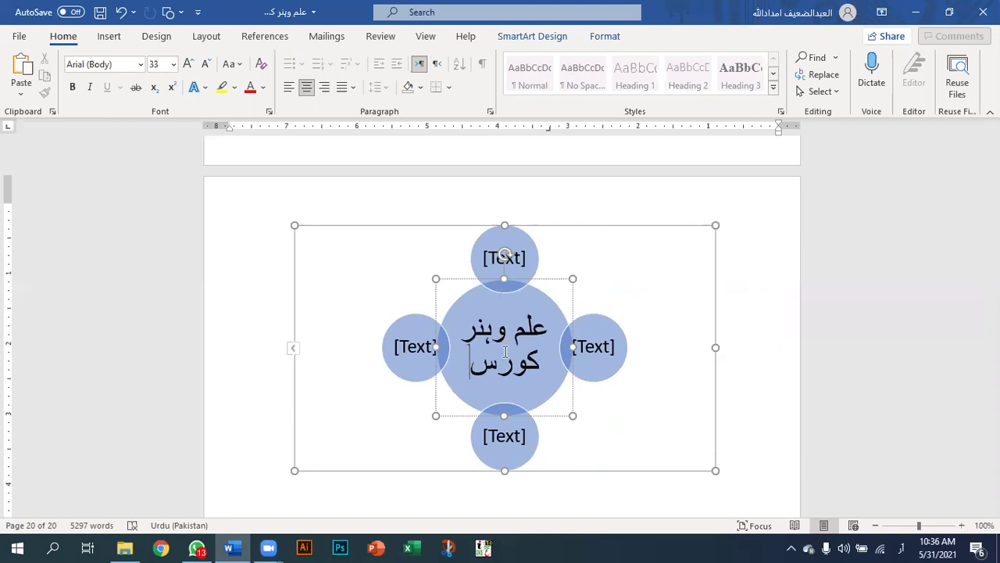
key("ctrl+a")
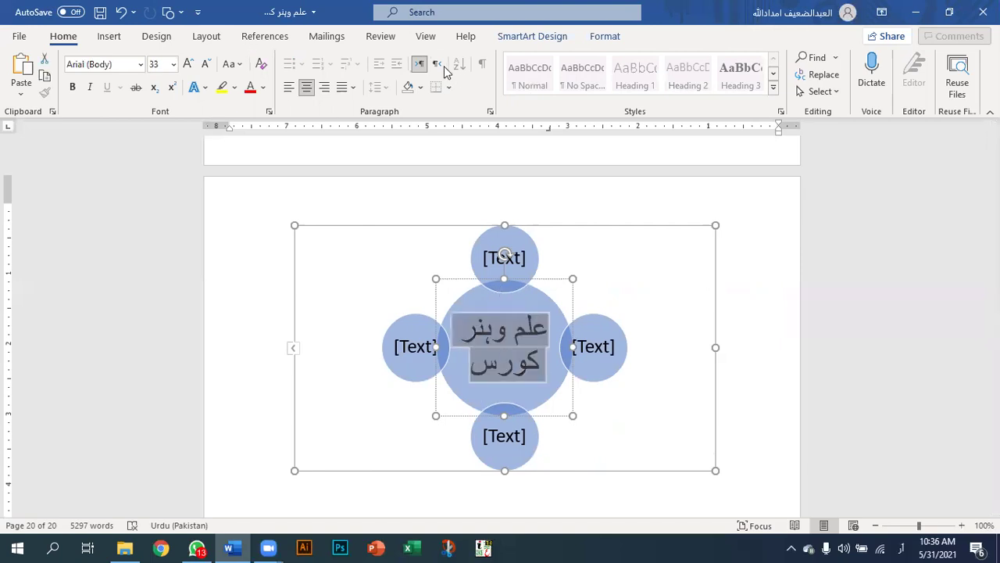
left_click(436, 64)
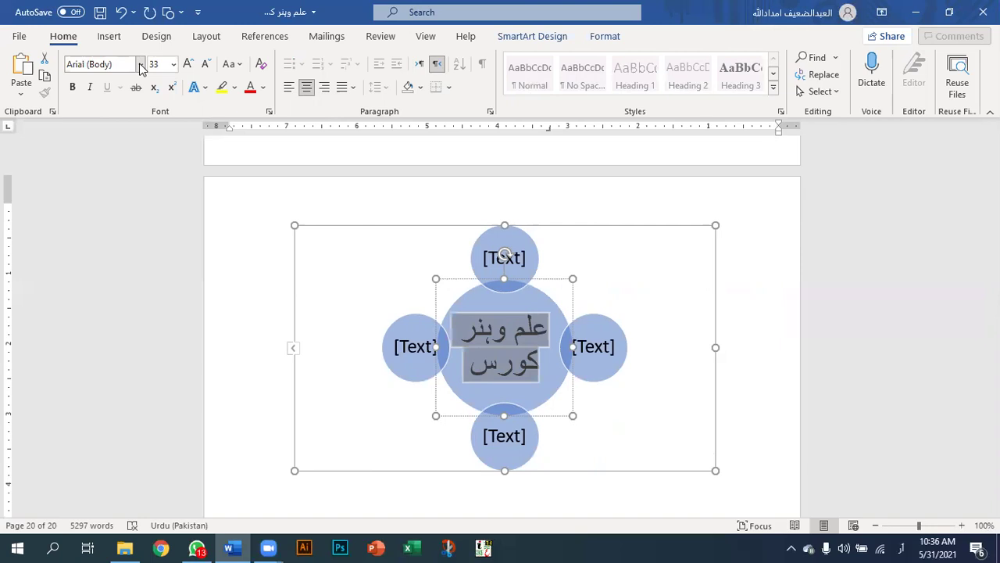
Format the central circle's text in Jameel Noori Nastaleeq at size 28 and deselect the graphic.
left_click(140, 68)
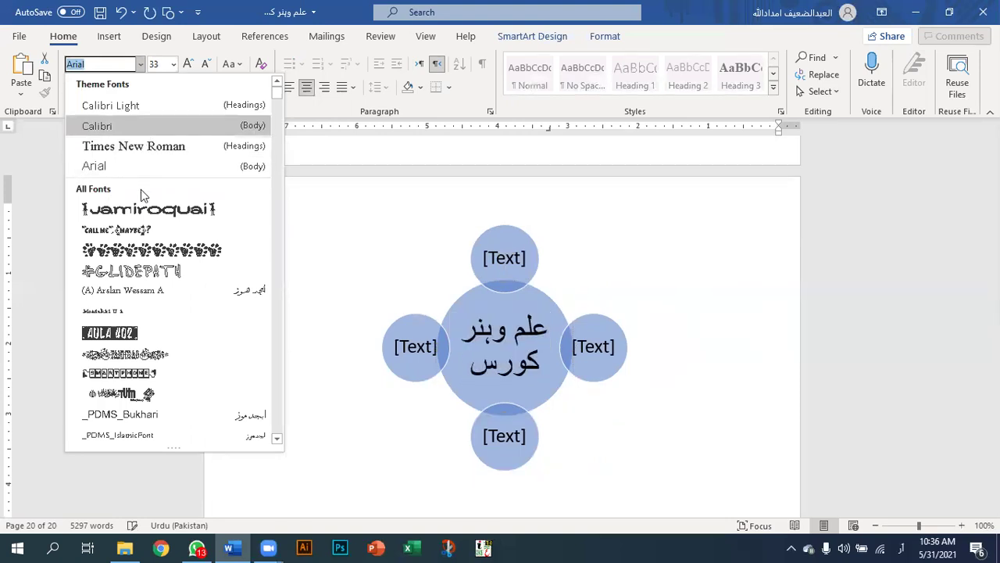
scroll(140, 195, "down", 10)
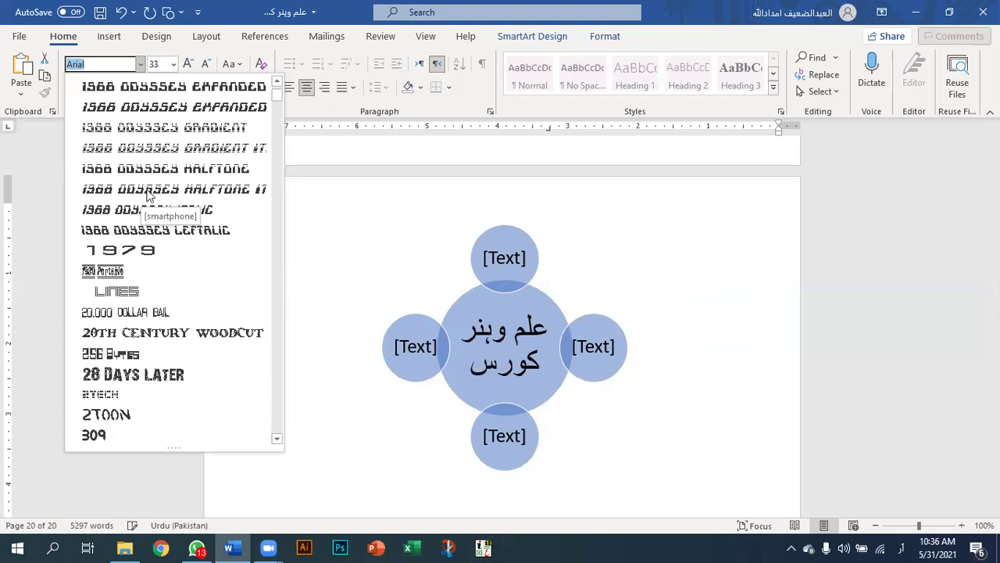
scroll(144, 205, "down", 15)
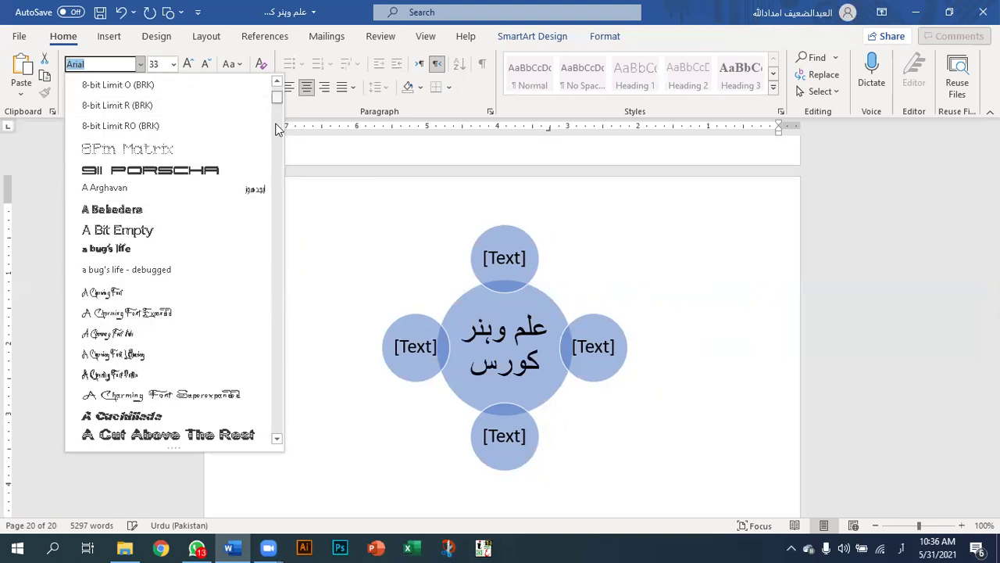
scroll(275, 148, "up", 1)
left_click_drag(280, 203, 274, 297)
scroll(148, 249, "up", 4)
scroll(149, 248, "up", 6)
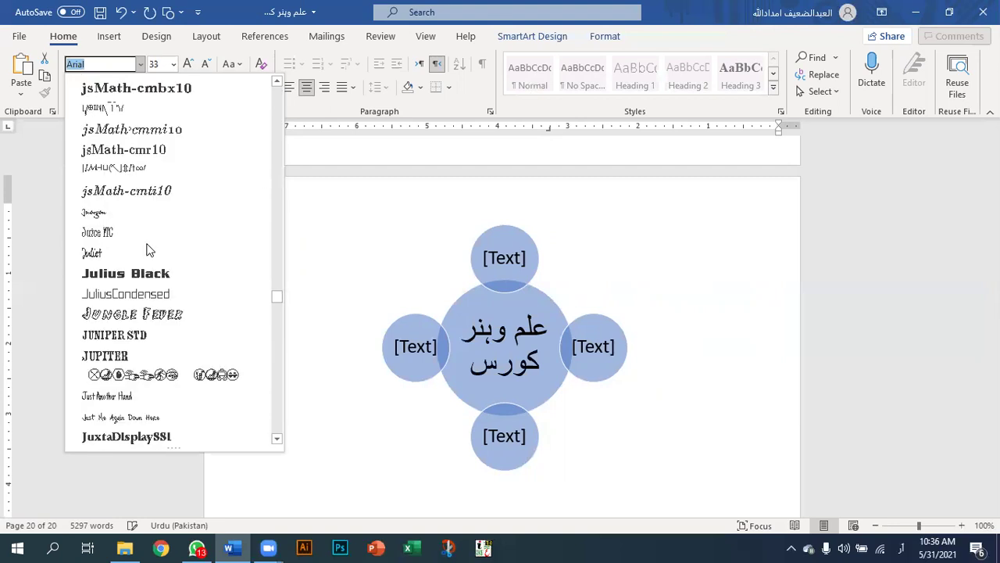
scroll(148, 248, "up", 8)
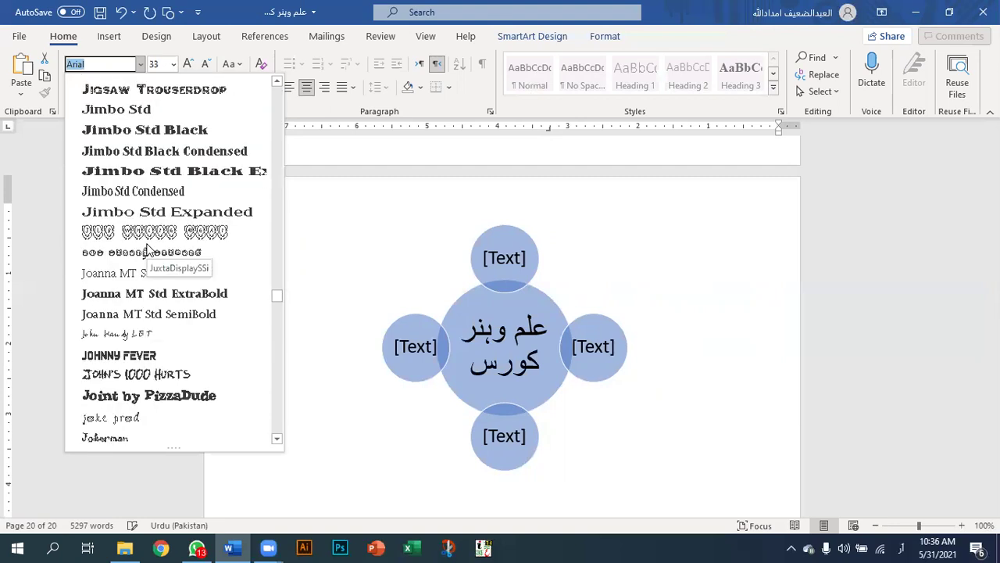
scroll(148, 248, "up", 3)
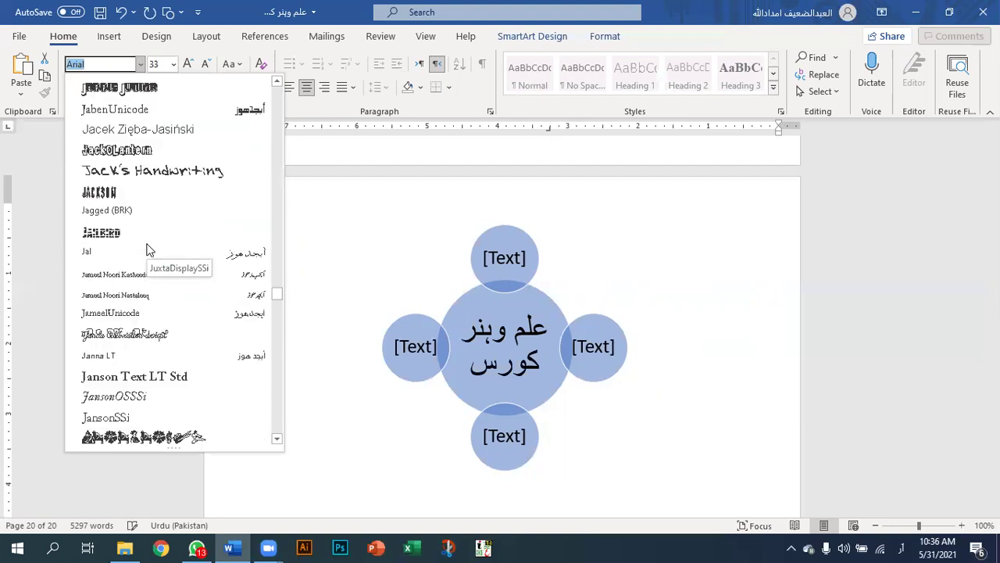
left_click(141, 301)
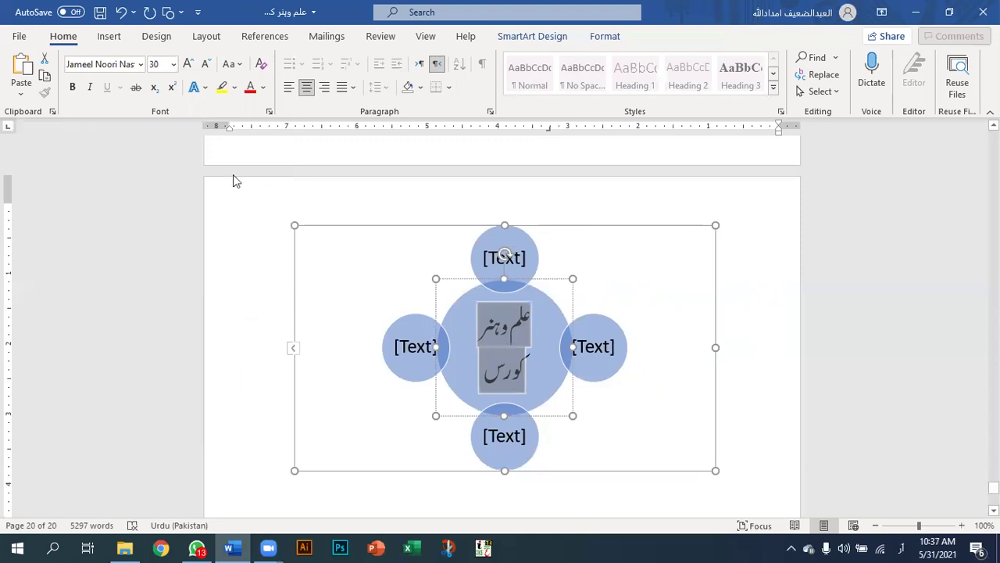
left_click(207, 65)
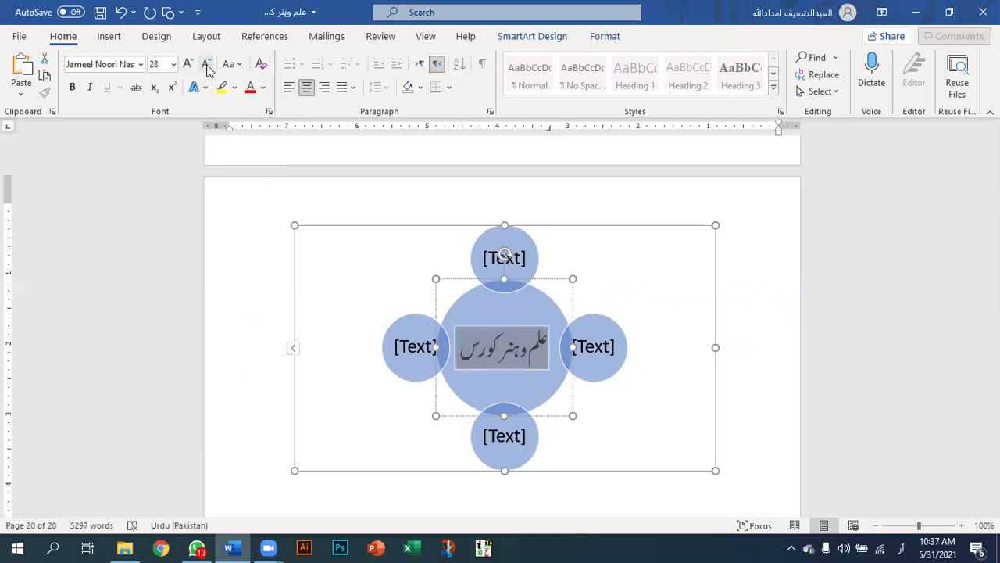
left_click(290, 286)
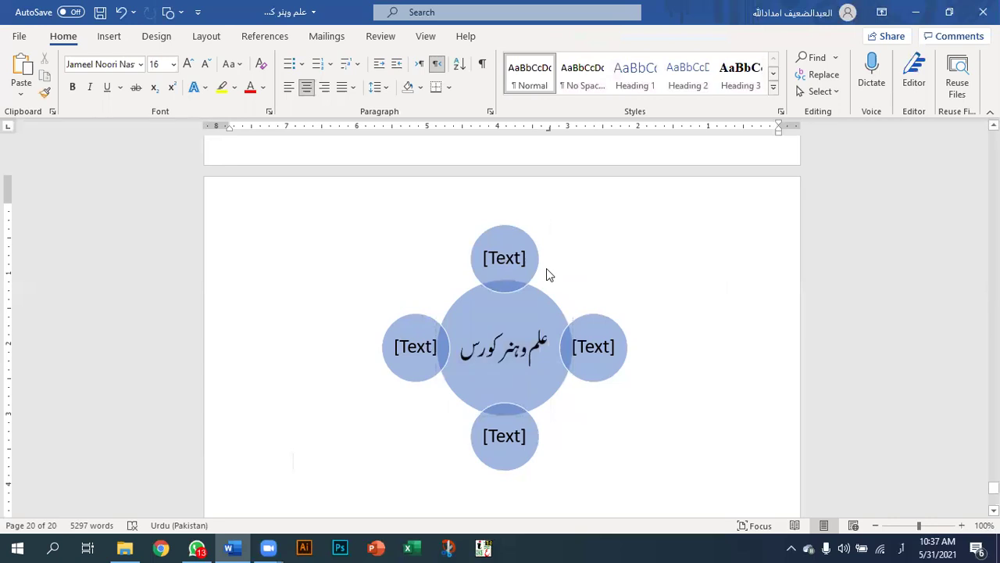
Enter "مائیکروسافٹ" in the upper circle of the graphic and set its font to Jameel Noori Nastaleeq.
left_click(502, 255)
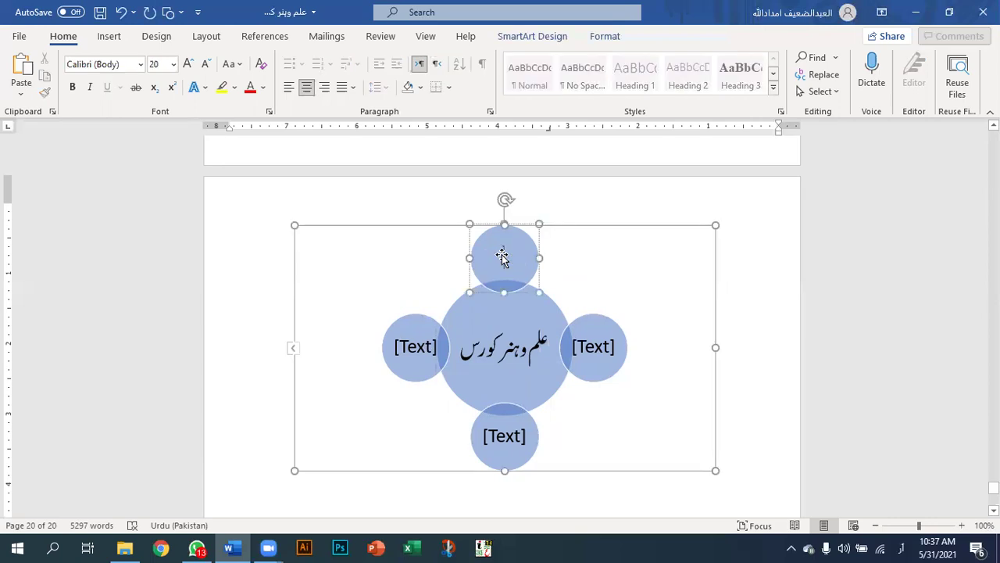
type("ما")
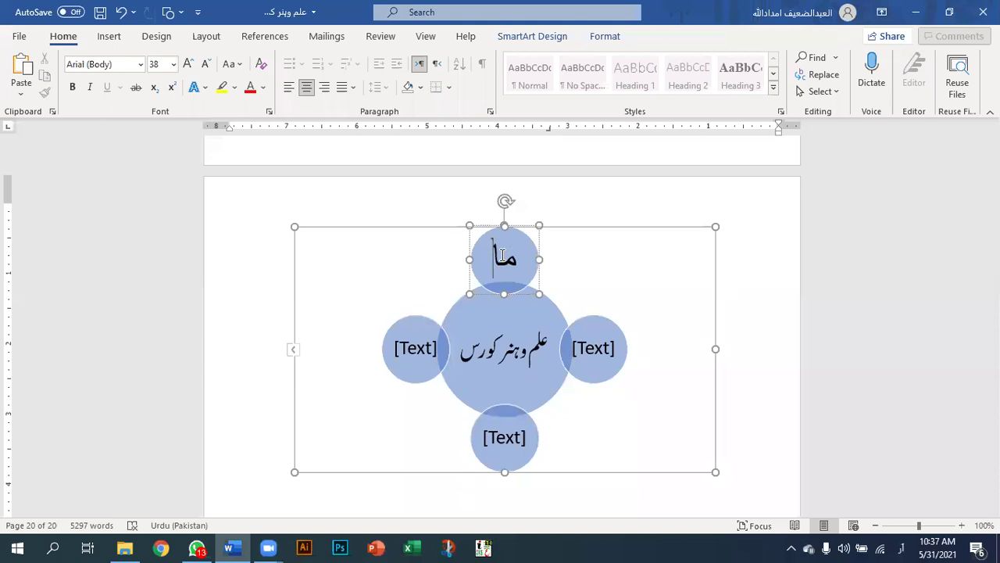
type("ئی")
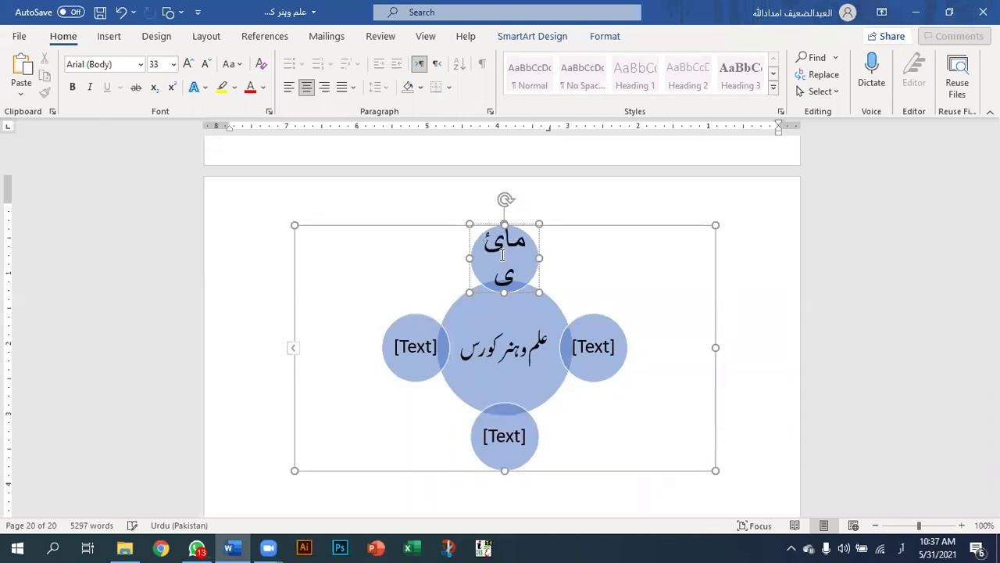
type("کروسافٹ")
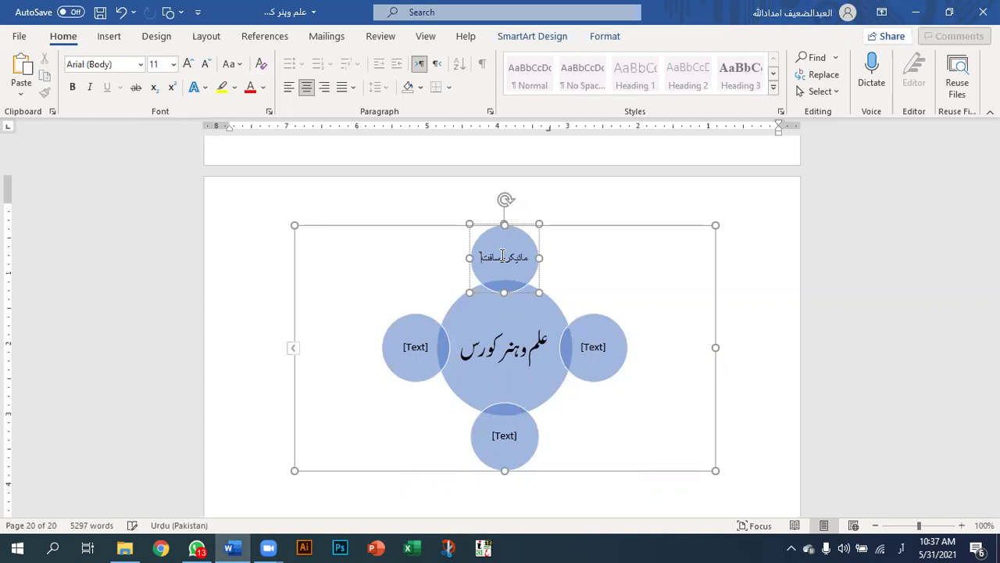
type("ٹ")
double_click(502, 256)
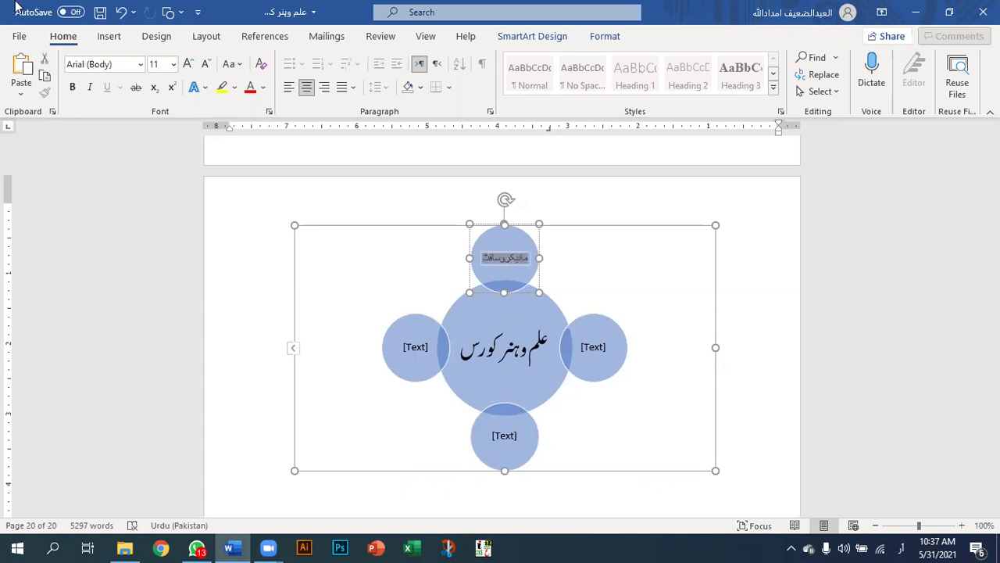
left_click(142, 66)
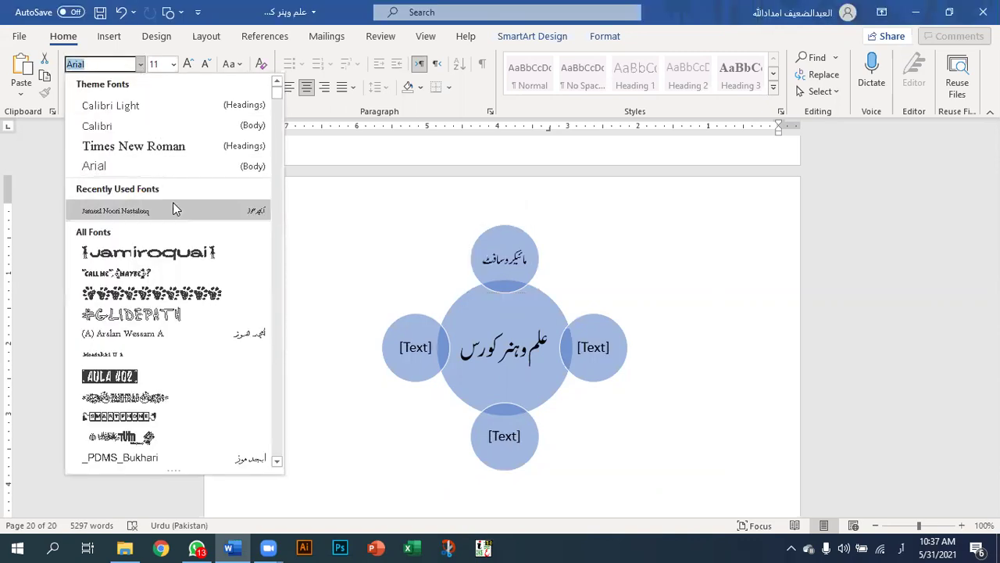
left_click(175, 206)
Enter "فوٹوشاپ" in the right circle of the graphic and set its font to Jameel Noori Nastaleeq.
left_click(596, 347)
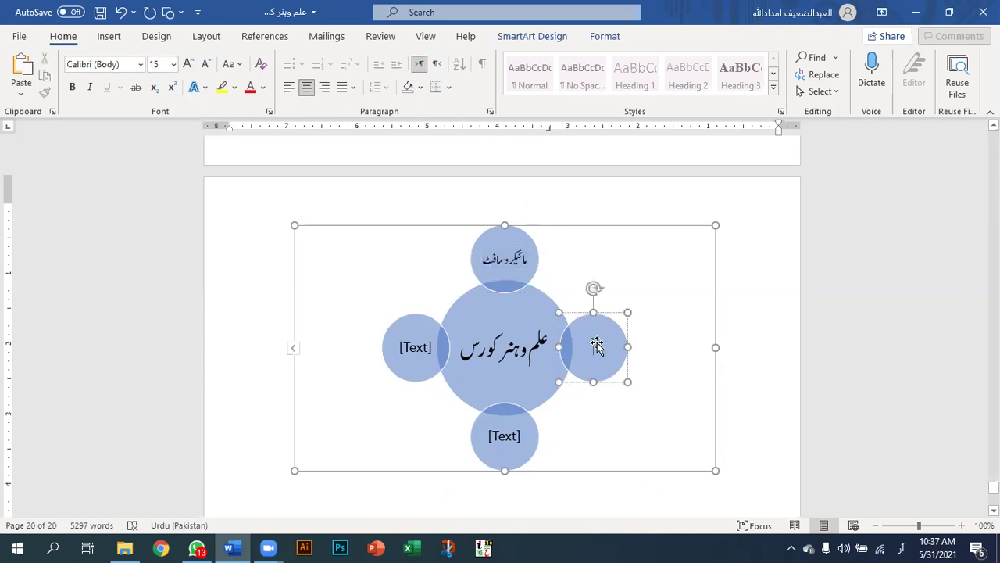
type("فو")
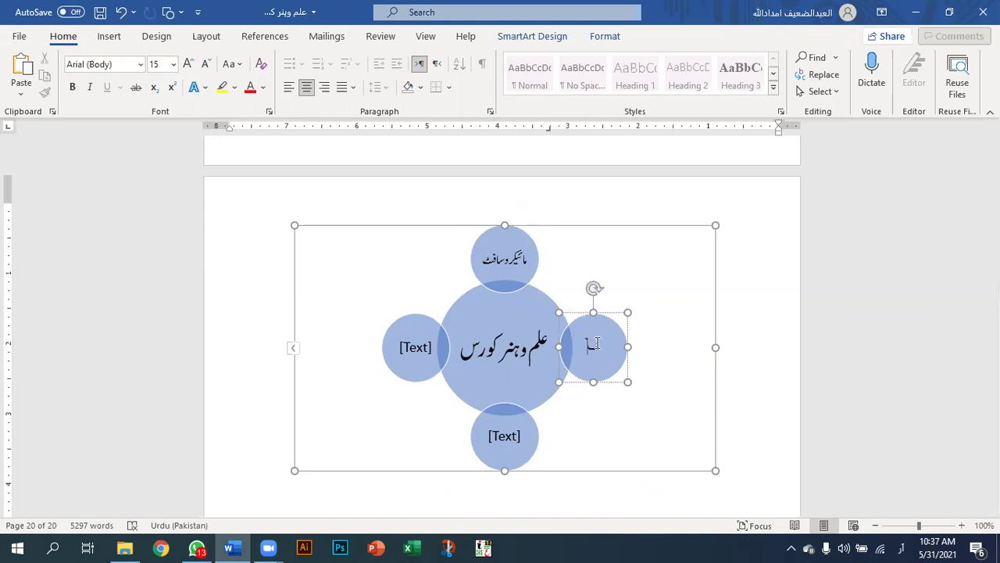
type("ٹوشاپ")
double_click(598, 344)
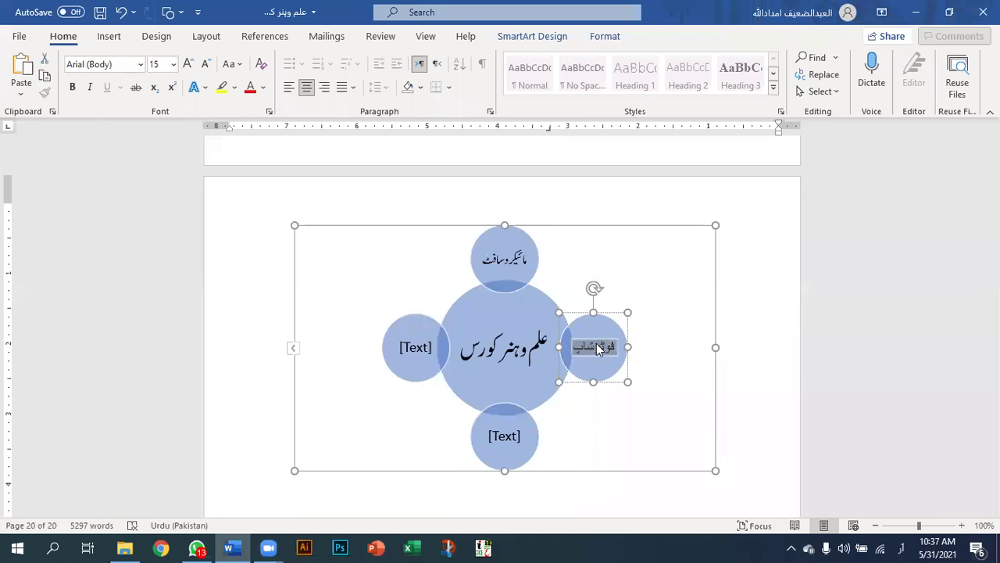
left_click(141, 67)
left_click(141, 67)
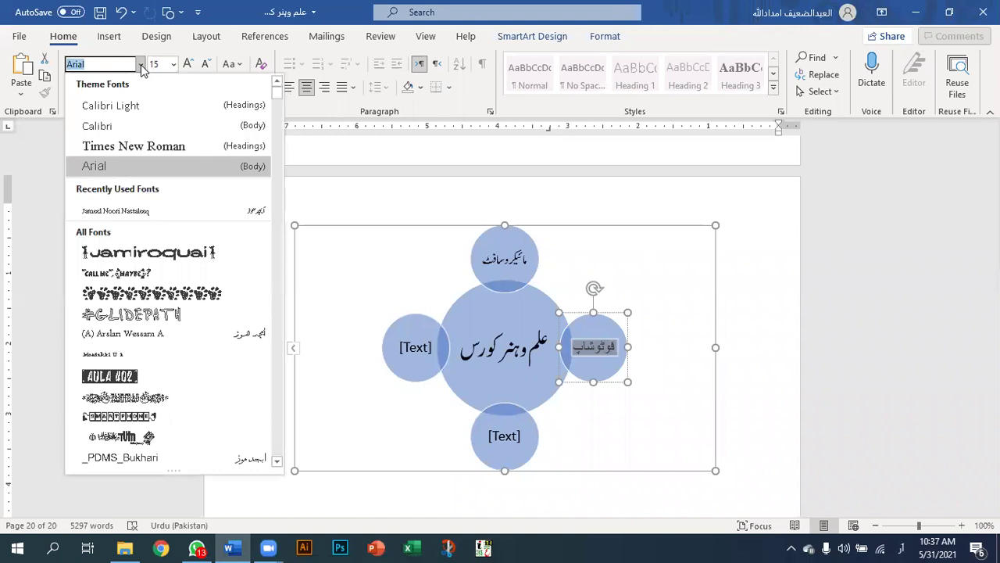
left_click(143, 212)
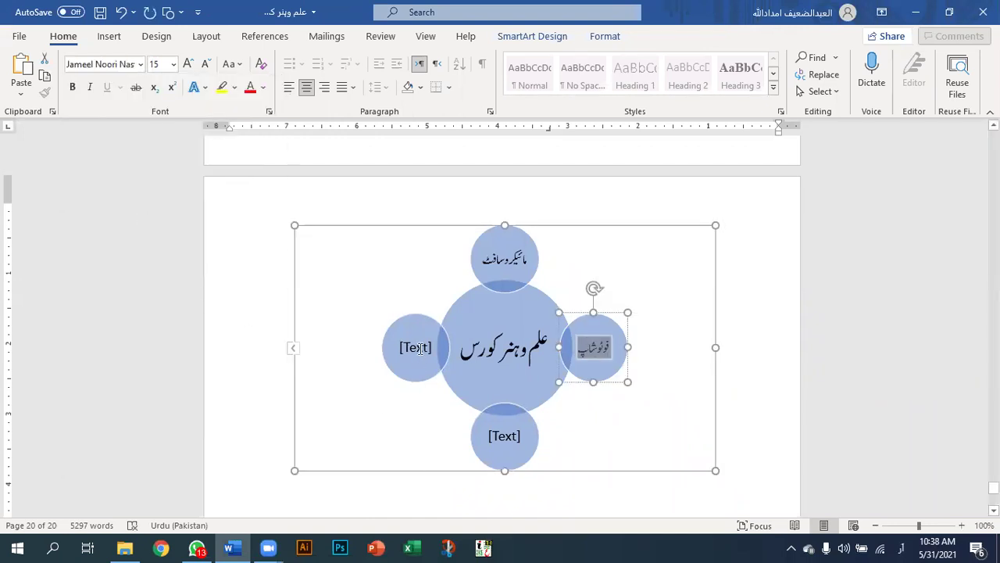
Enter "السٹریٹر" in the lower circle of the graphic and set its font to Jameel Noori Nastaleeq.
left_click(502, 438)
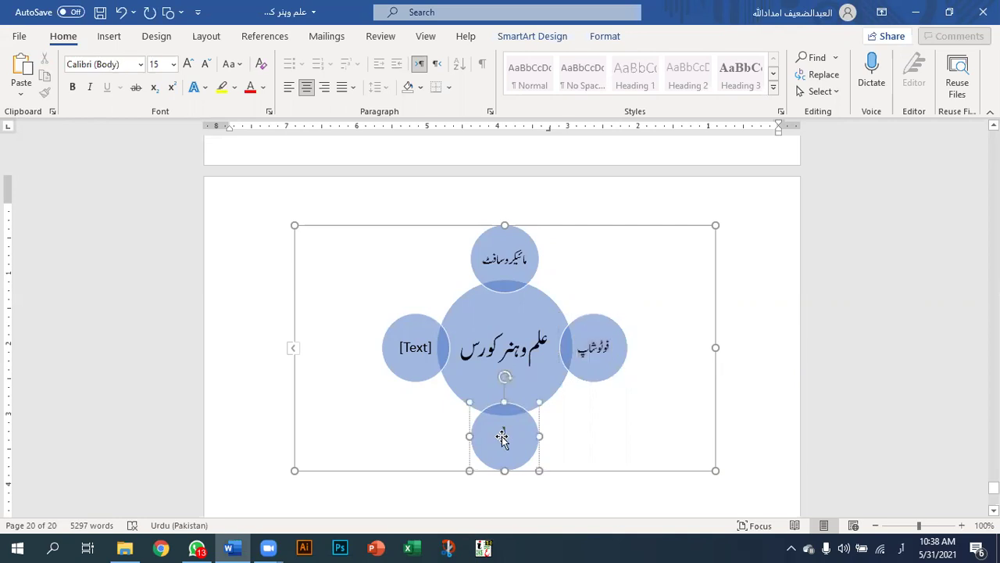
type("ال")
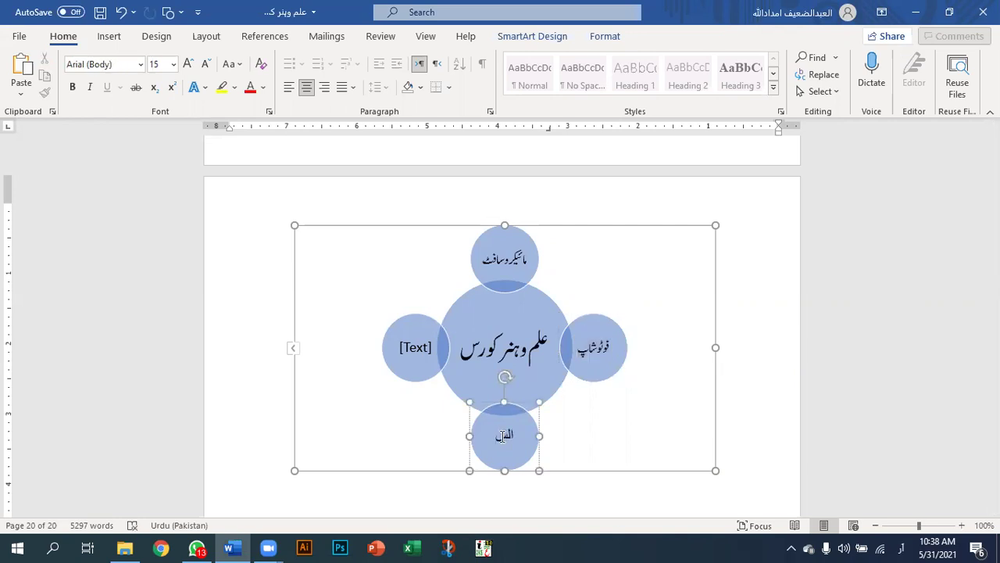
type("سٹریٹر")
triple_click(503, 436)
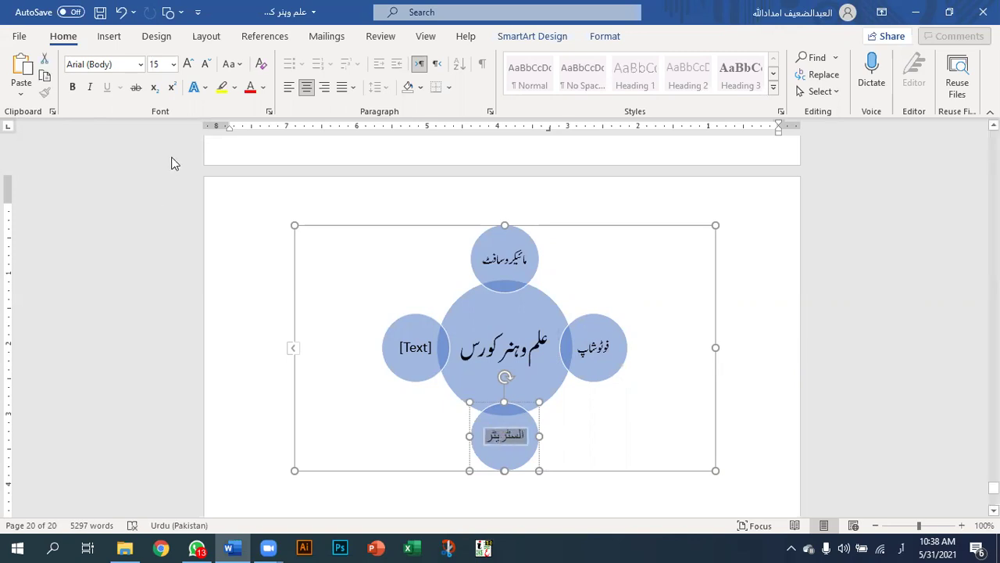
left_click(141, 69)
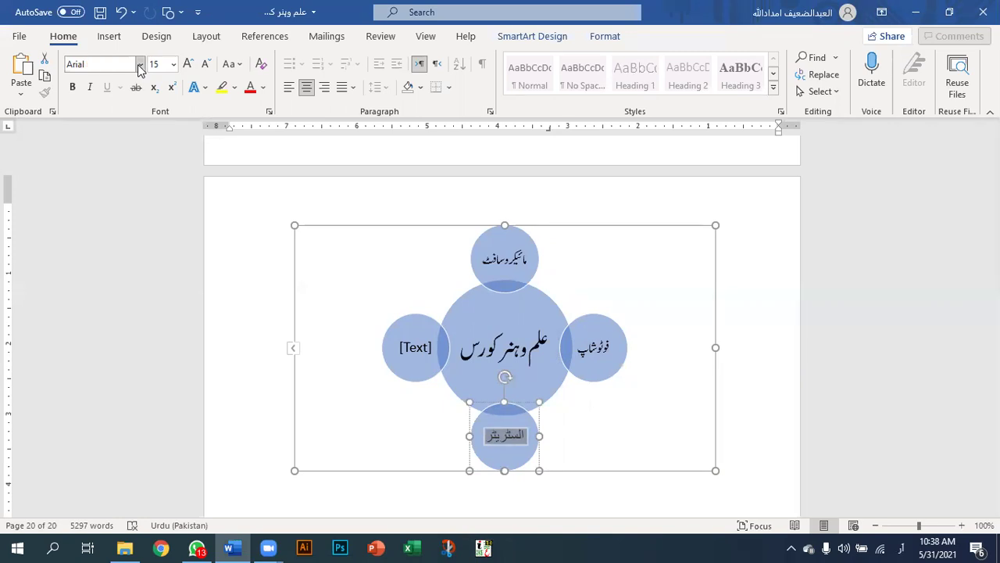
left_click(140, 68)
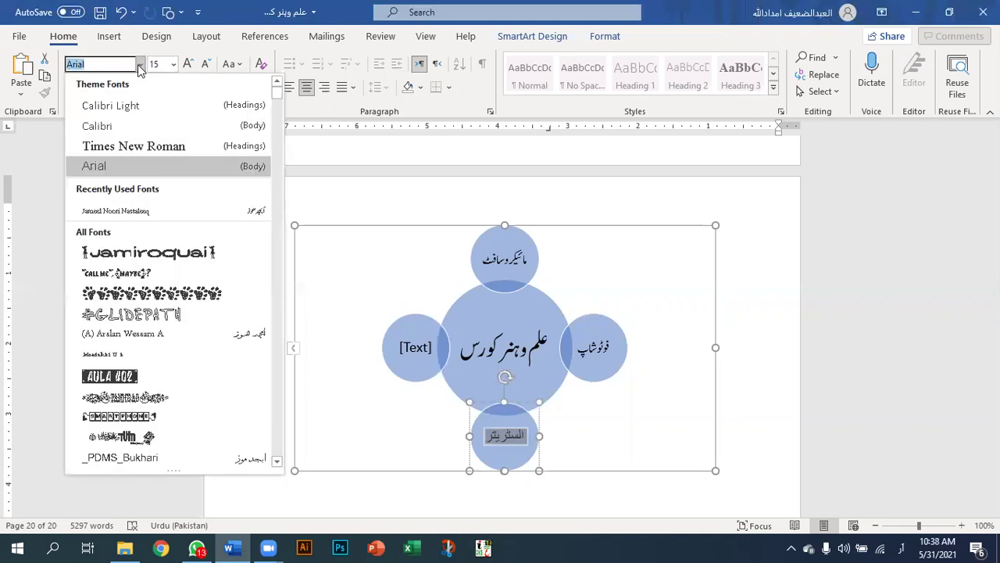
left_click(110, 212)
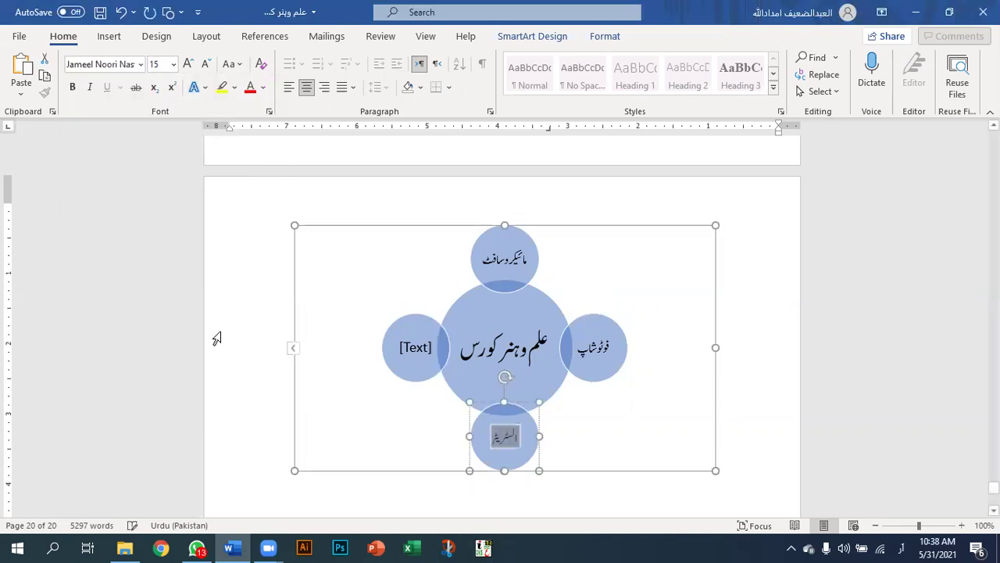
Enter "ویڈیو ایڈیٹنگ" in the left circle of the graphic and format it in Jameel Noori Nastaleeq at size 14.
left_click(419, 349)
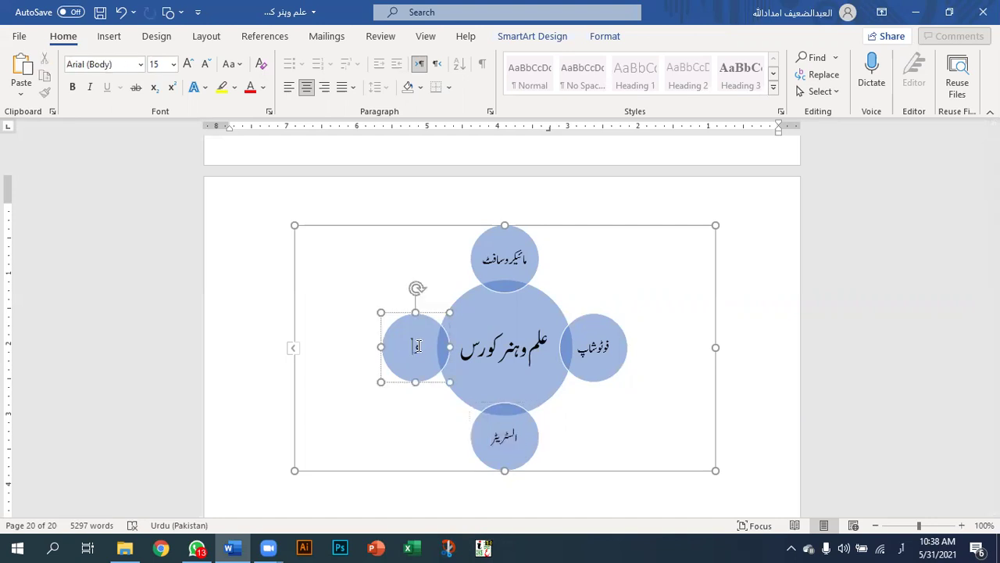
type("فلی")
type("ڈیو ا")
type("یڈیٹ")
type("نگ")
key("ctrl+a")
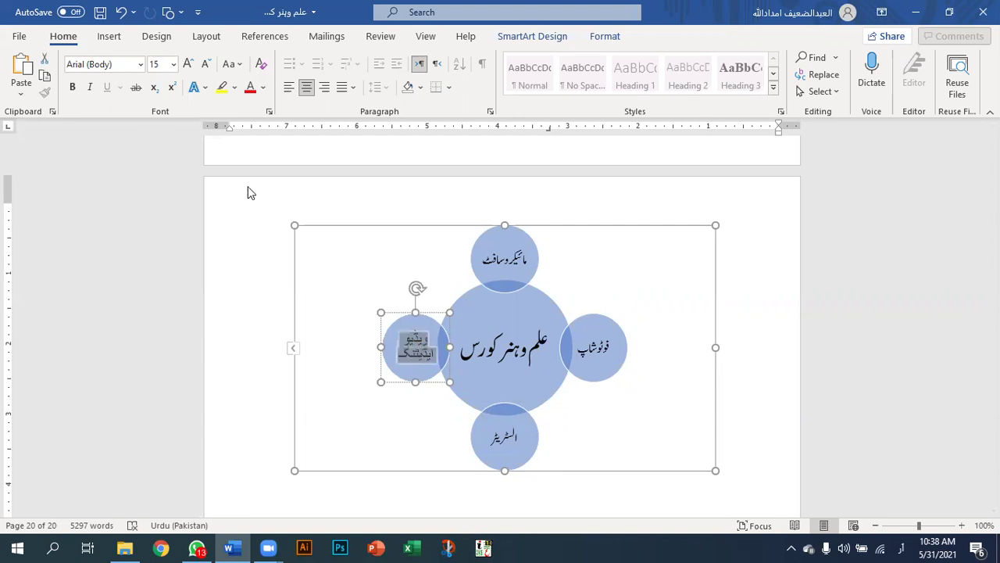
left_click(139, 65)
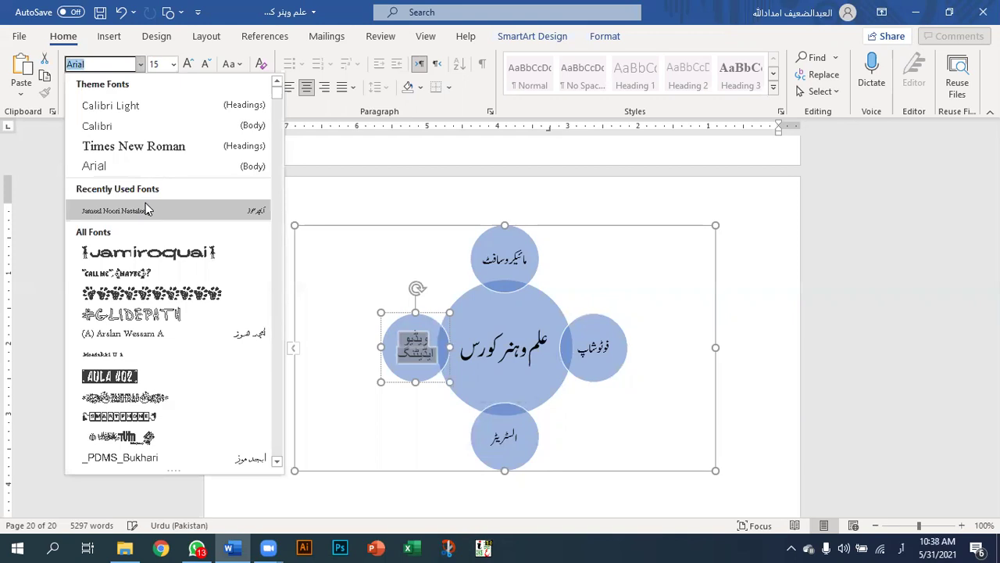
left_click(146, 209)
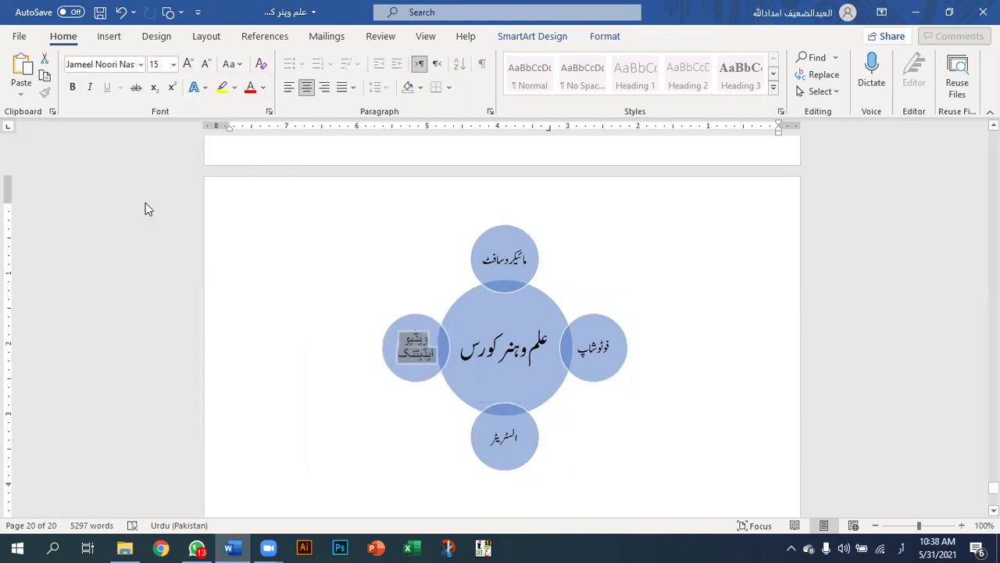
left_click(206, 63)
Try to add blank lines below the graphic, and undo the change to the central circle's text.
scroll(296, 293, "down", 1)
scroll(295, 293, "down", 3)
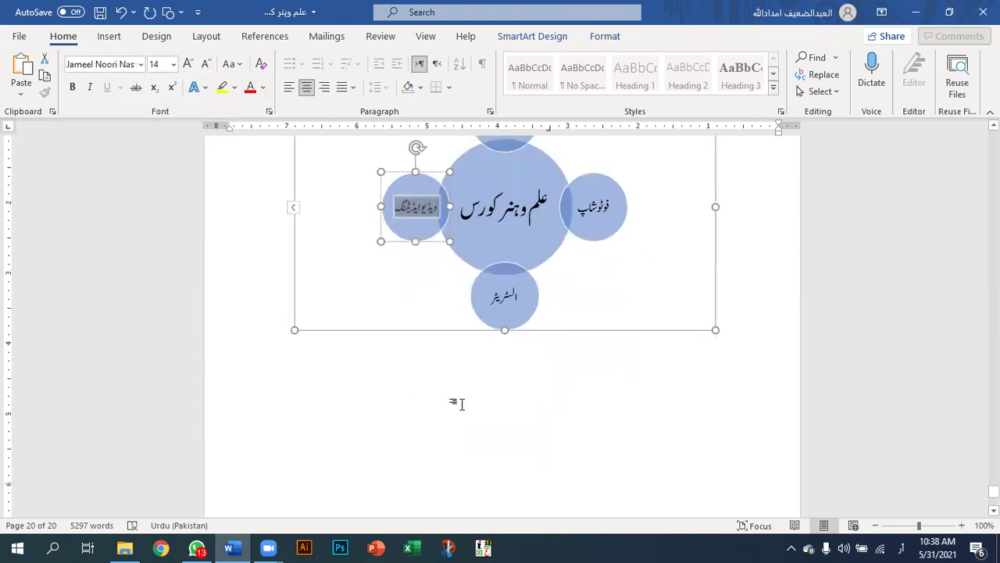
left_click(462, 395)
scroll(569, 351, "up", 4)
scroll(570, 350, "down", 3)
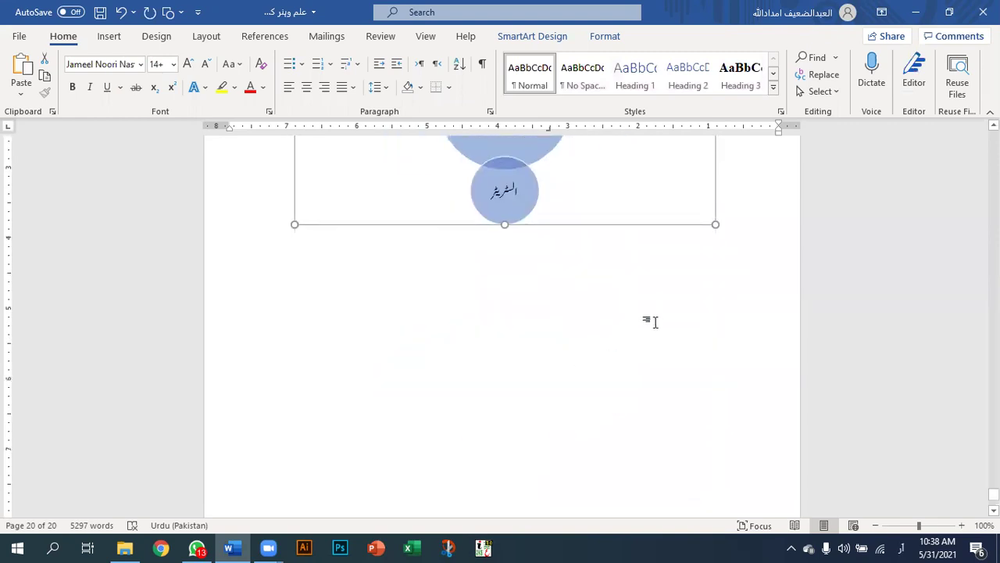
scroll(660, 321, "up", 2)
scroll(661, 322, "up", 2)
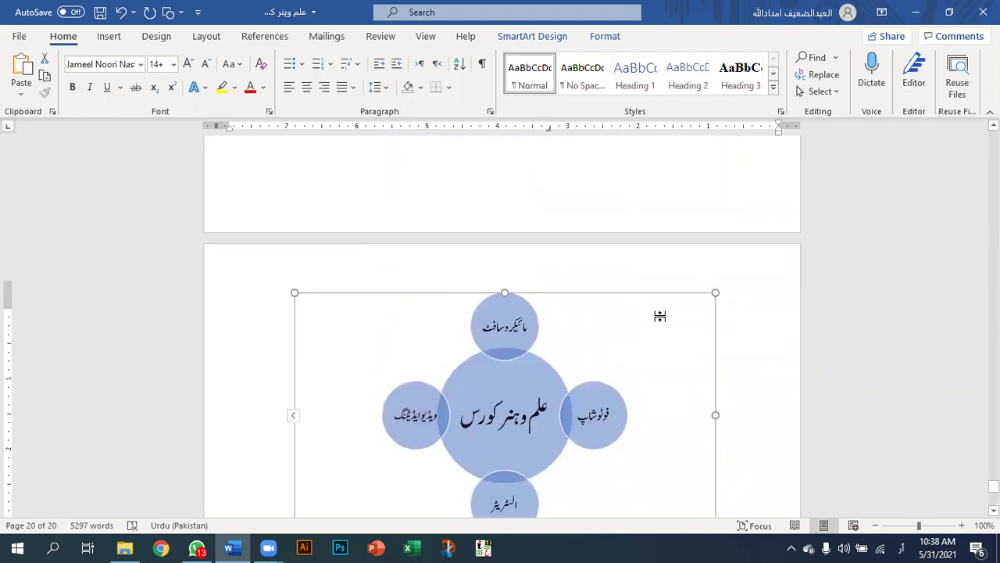
scroll(659, 351, "down", 3)
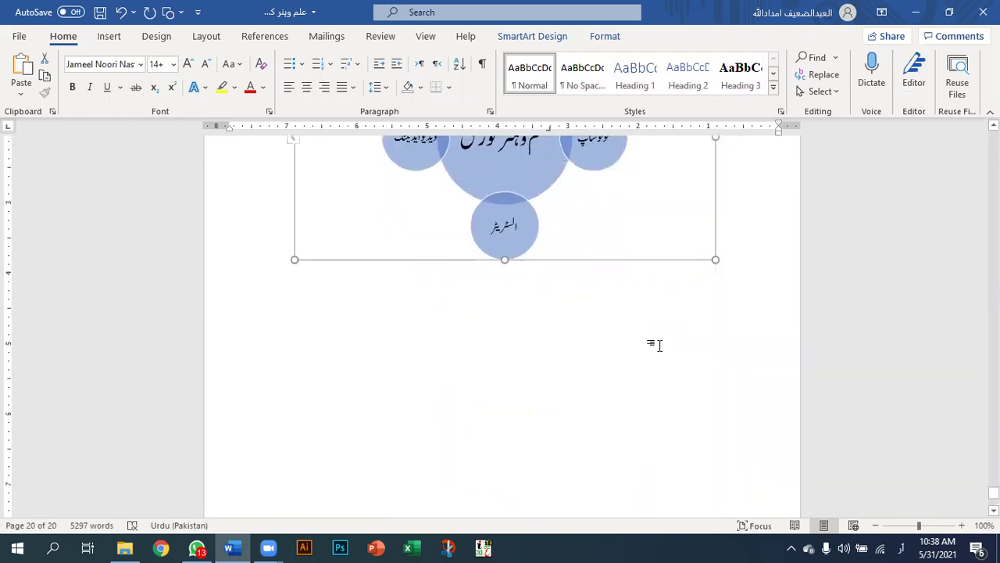
key("Return")
key("Return")
key("Return")
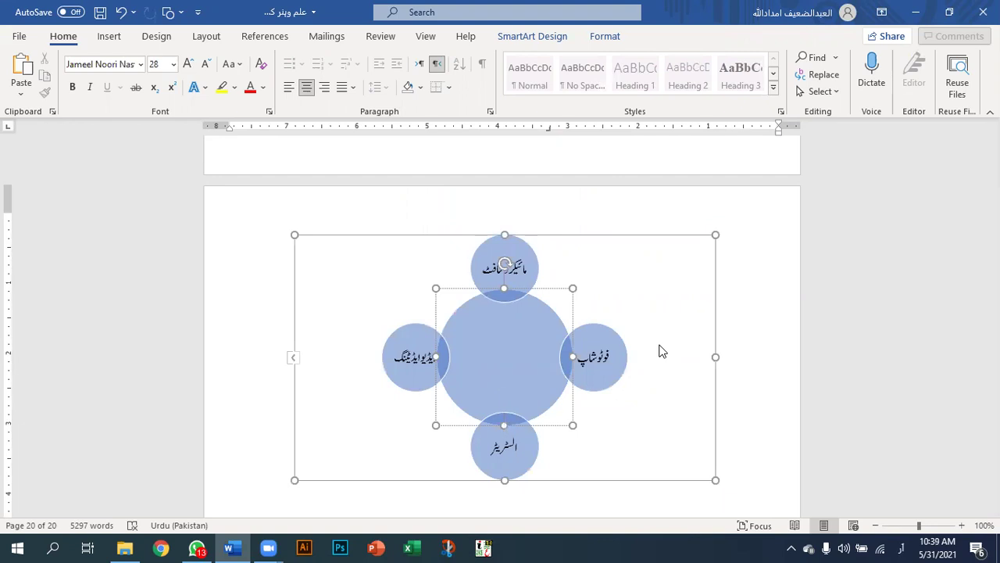
key("ctrl+z")
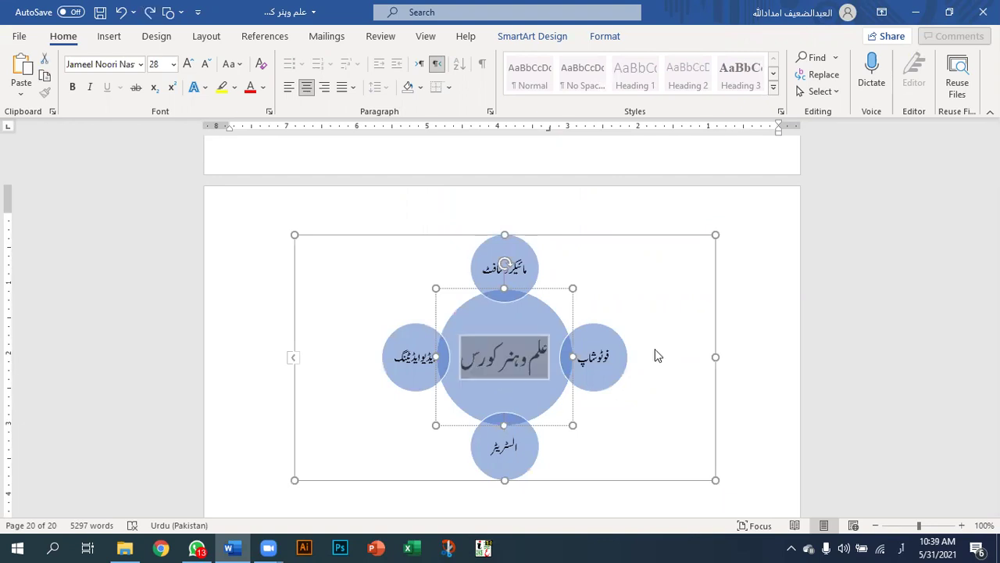
Move the whole SmartArt graphic from the last page up to the preceding page with the chairs and desk.
scroll(655, 382, "up", 2)
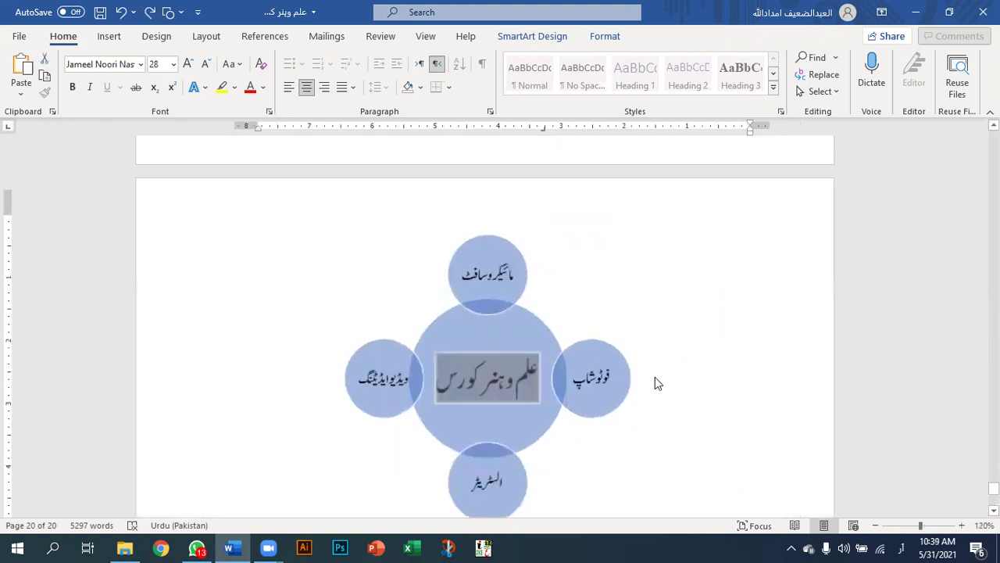
left_click(655, 383)
scroll(653, 377, "down", 3)
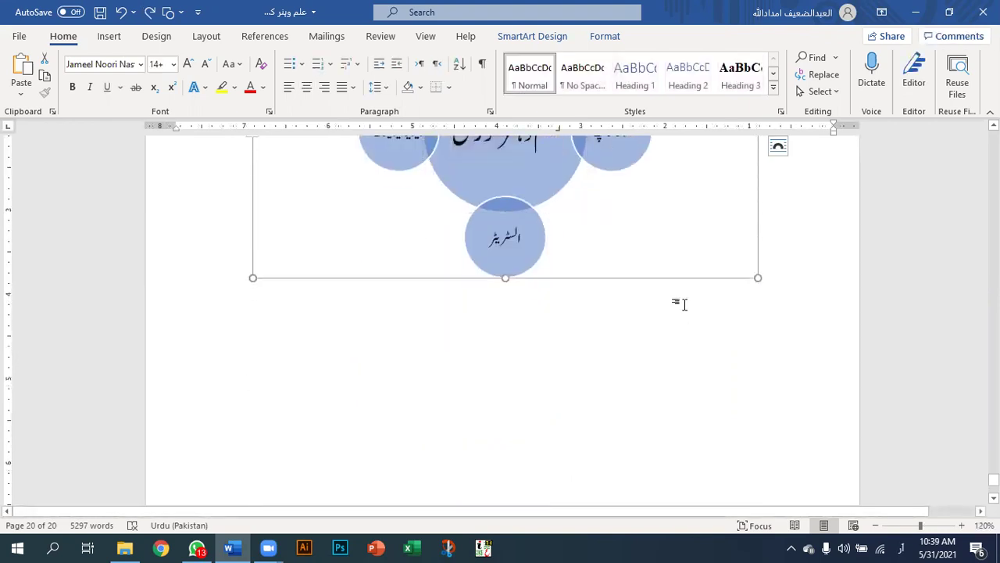
mouse_move(674, 237)
left_mouse_down()
mouse_move(669, 228)
mouse_move(672, 250)
left_mouse_up()
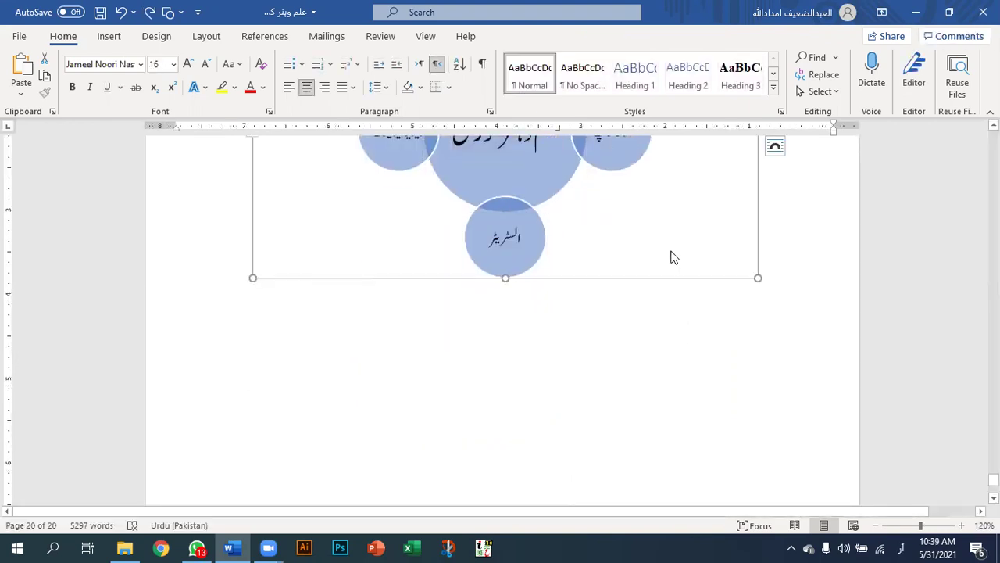
scroll(673, 263, "up", 4)
scroll(674, 265, "up", 4)
scroll(674, 270, "down", 3)
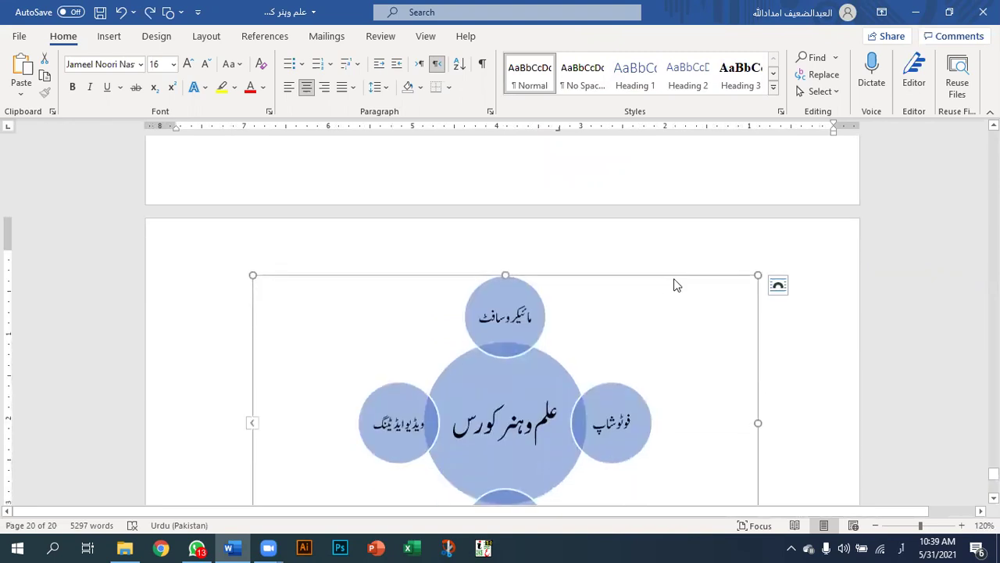
left_click_drag(675, 277, 684, 176)
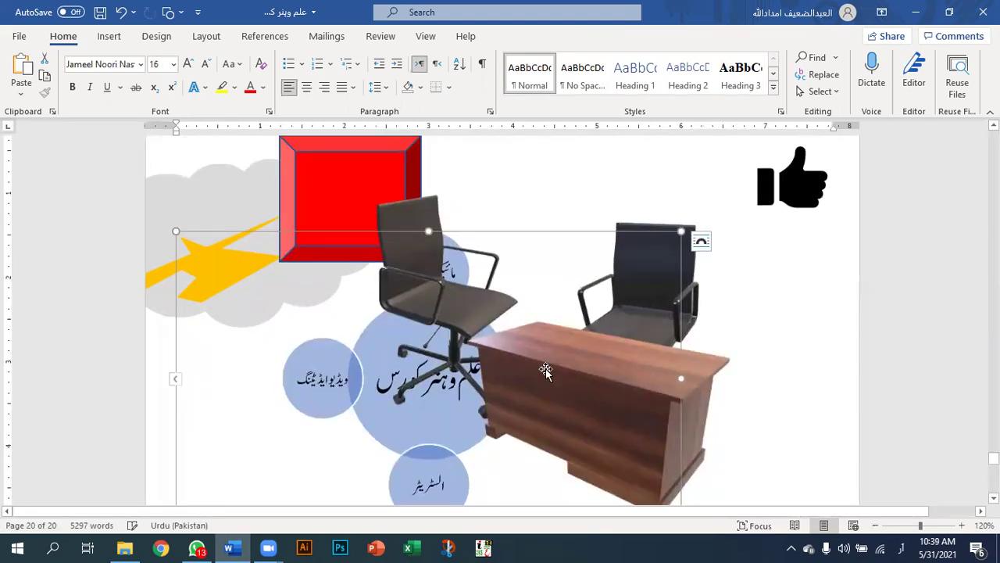
Insert a new blank paragraph at the start of the emptied last page, with the view at 100%.
scroll(648, 320, "down", 10)
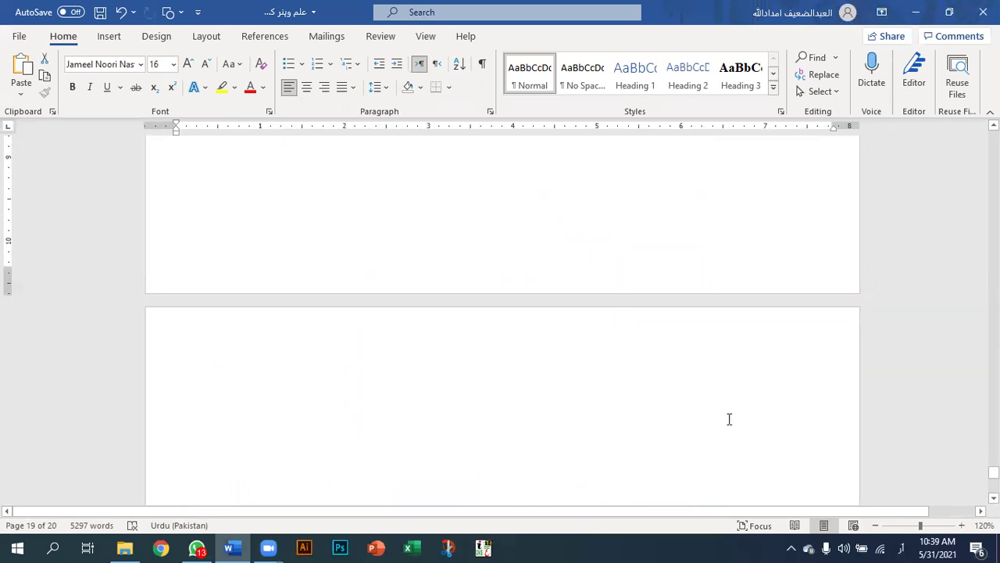
left_click(875, 526)
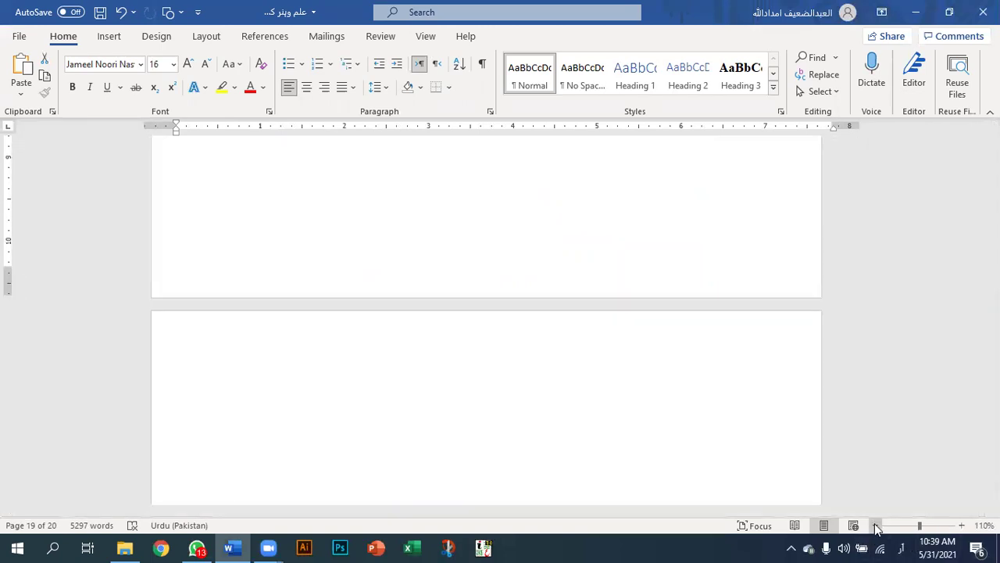
left_click(876, 526)
scroll(726, 341, "up", 5)
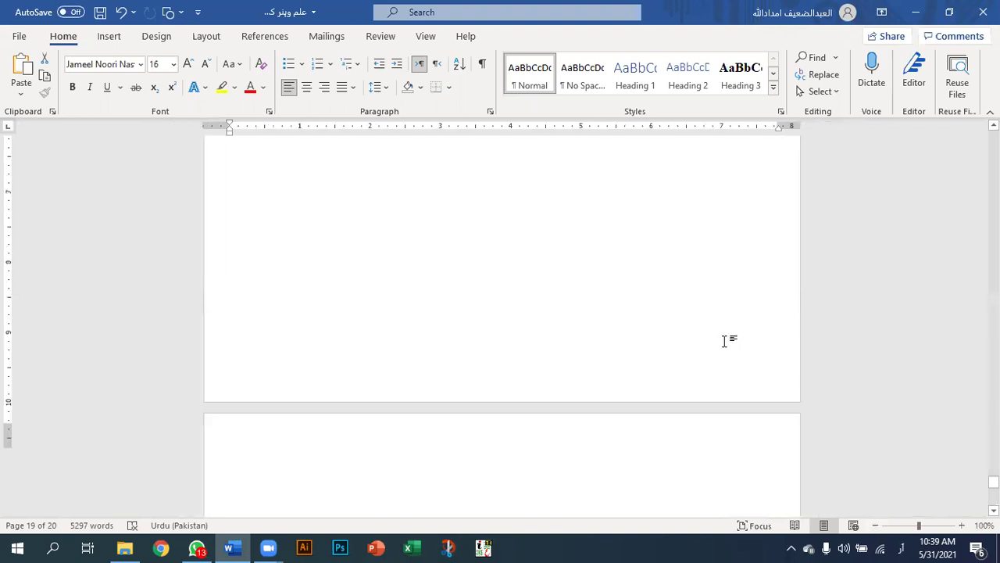
scroll(725, 341, "down", 3)
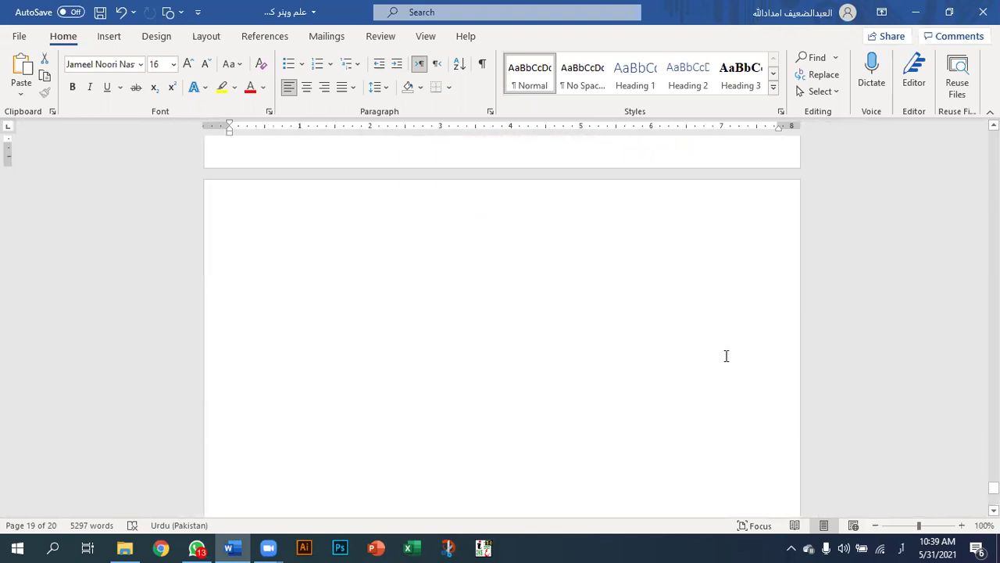
left_click(719, 264)
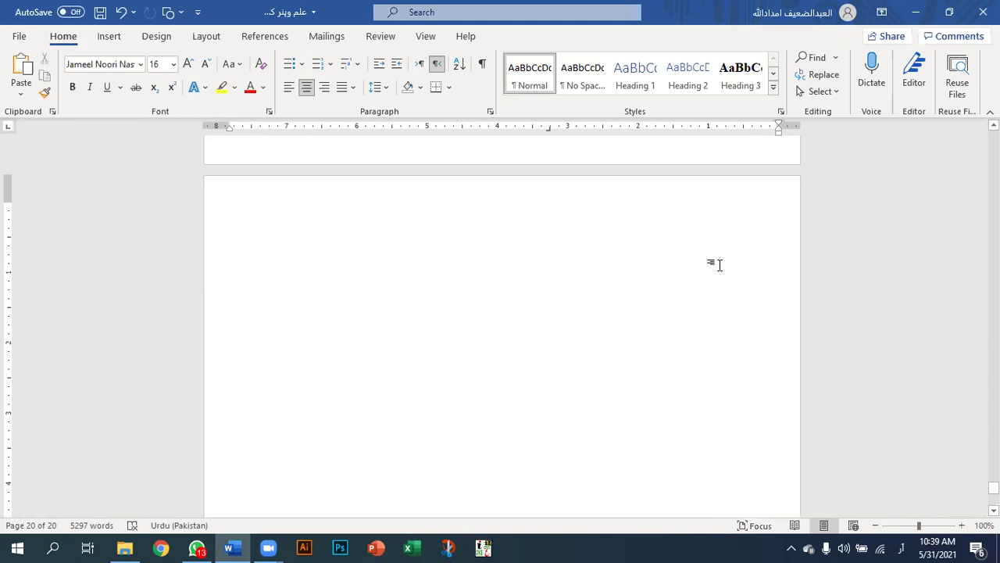
key("Return")
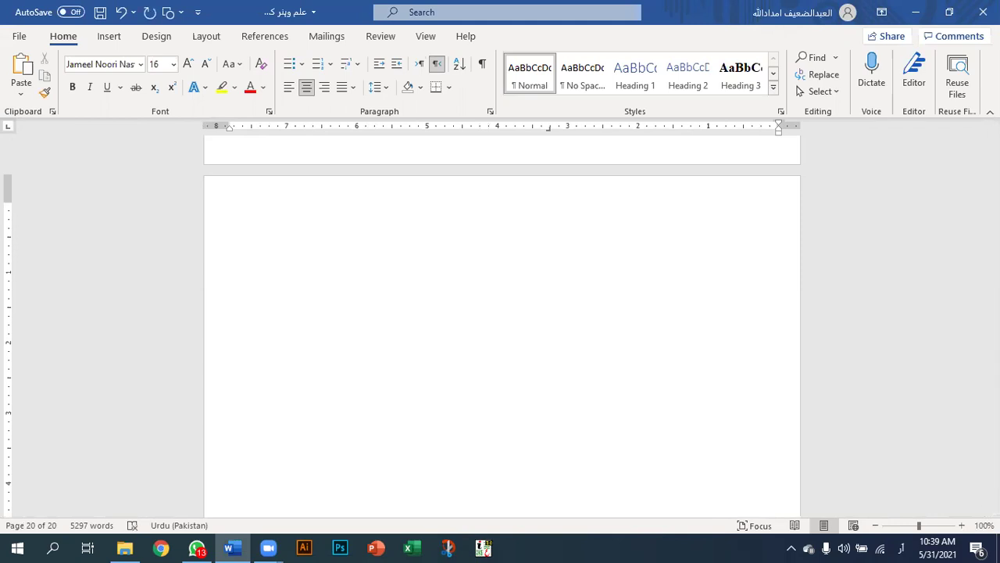
Move the SmartArt graphic from the page with the chairs and desk back to the last page.
scroll(631, 261, "up", 5)
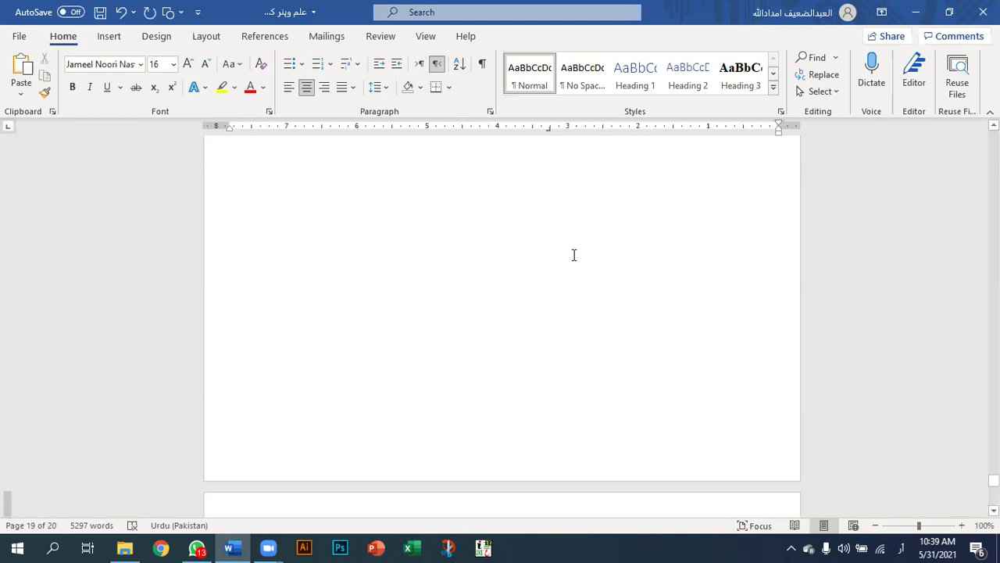
scroll(501, 198, "up", 2)
left_click(434, 197)
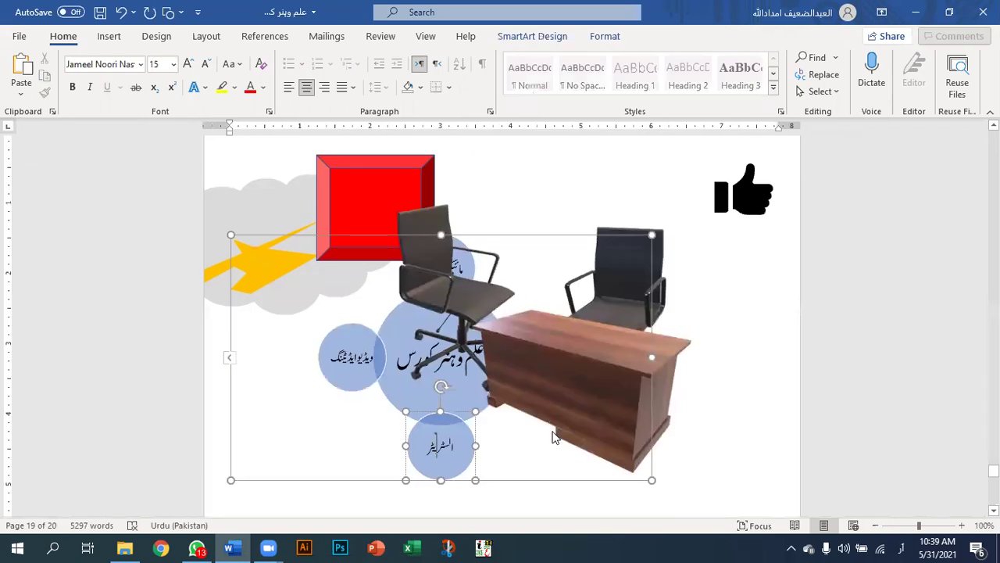
left_click(550, 519)
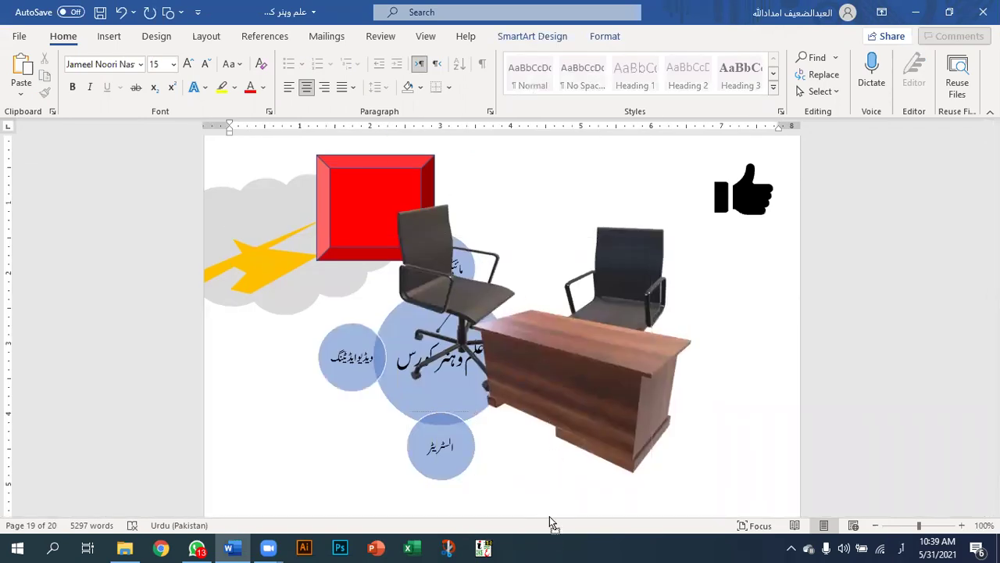
scroll(550, 508, "down", 3)
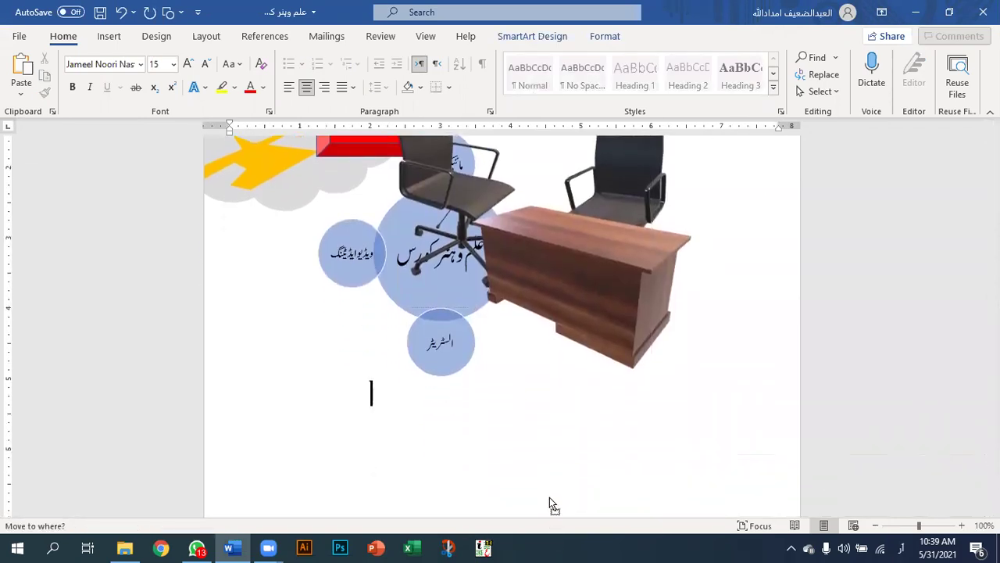
left_click_drag(549, 498, 547, 485)
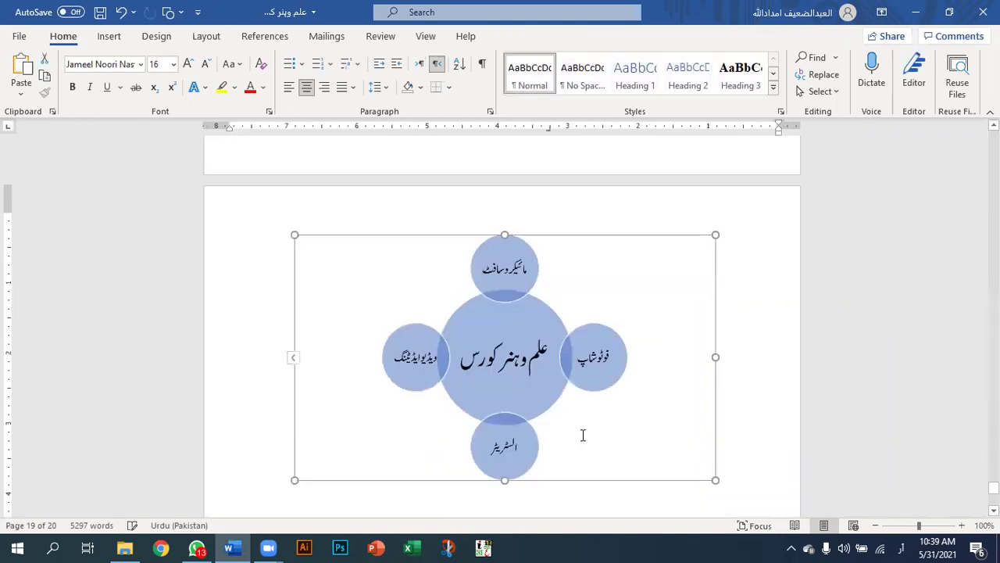
Right-align the paragraph below the graphic and enter "مائیکروسافٹ:ورڈ، پاورپوائنٹ،ایکسل" in it.
scroll(587, 364, "down", 3)
left_click(582, 341)
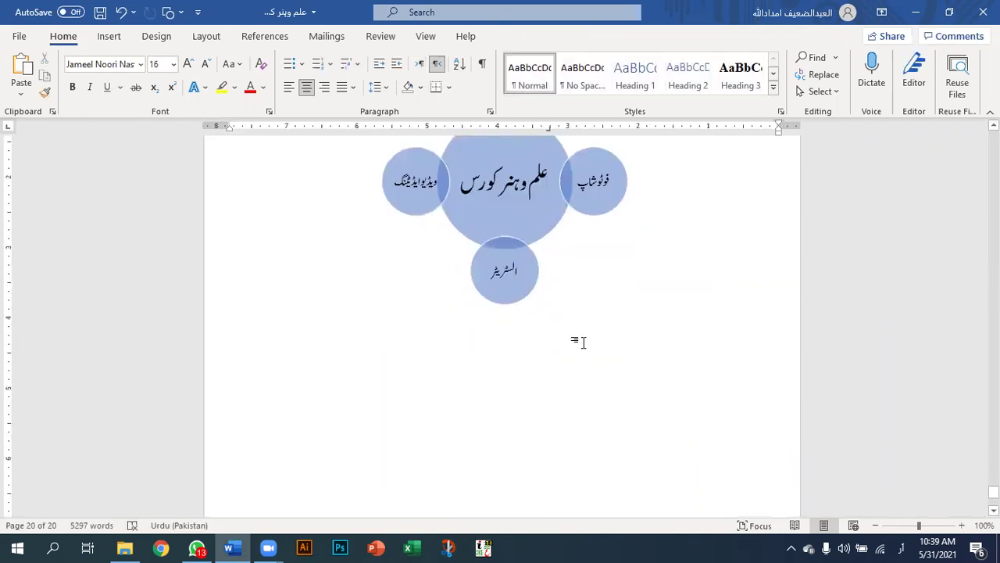
left_click(324, 88)
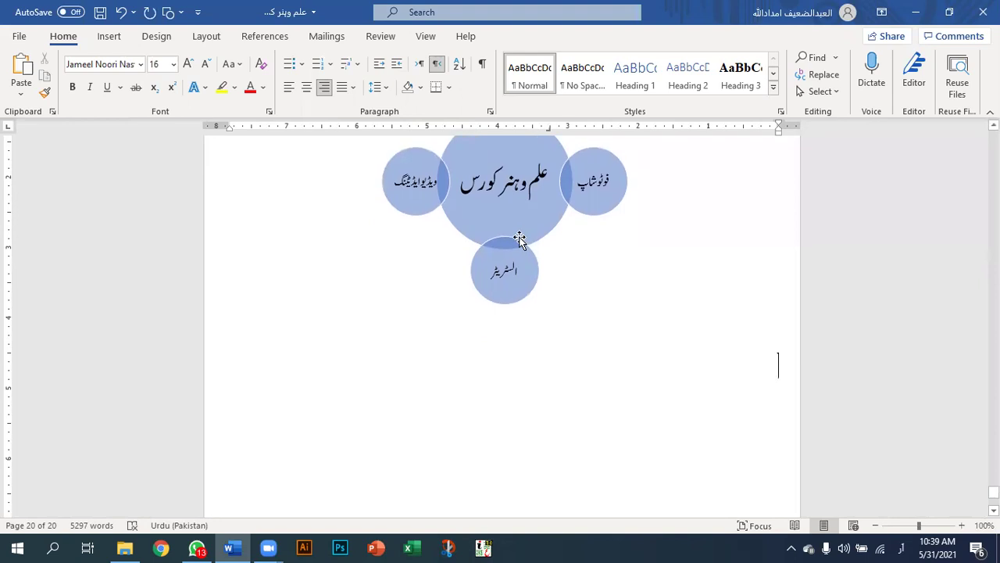
type("مائیکروسافٹ")
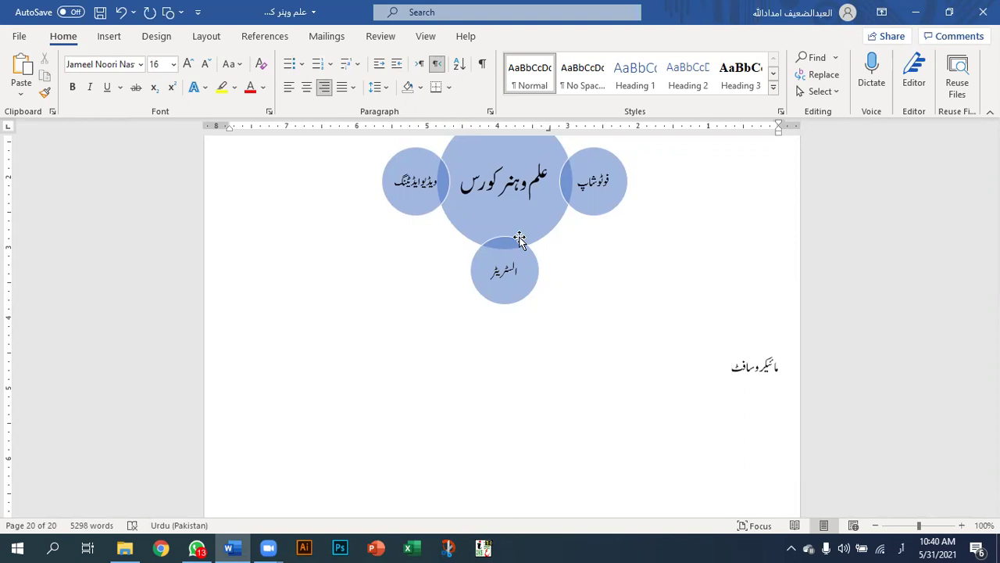
type(":ورڈ، پاورپوائنٹ،ایکسل")
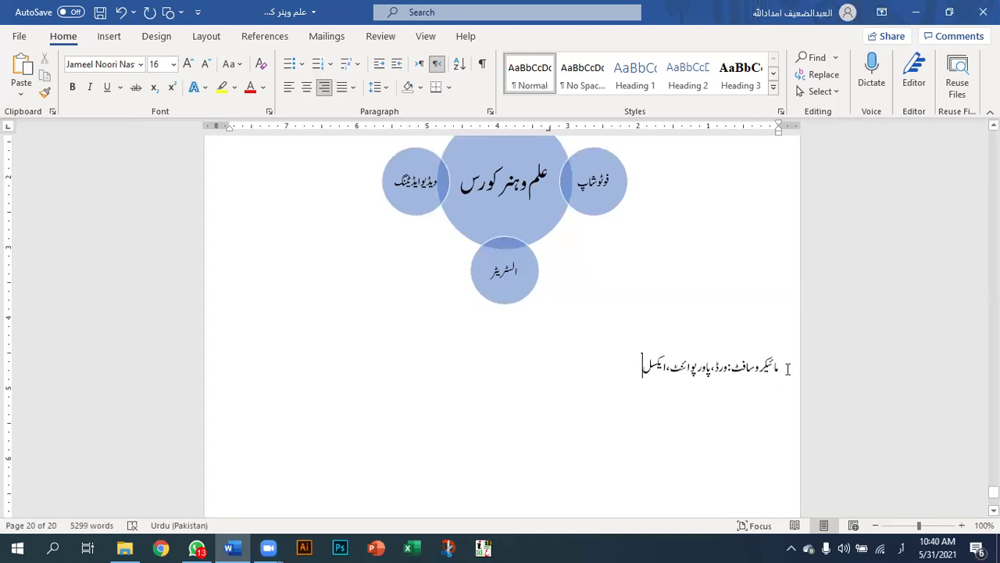
Enlarge the heading "مائیکروسافٹ:" to size 20 and start a new line after the text.
left_click_drag(779, 366, 736, 369)
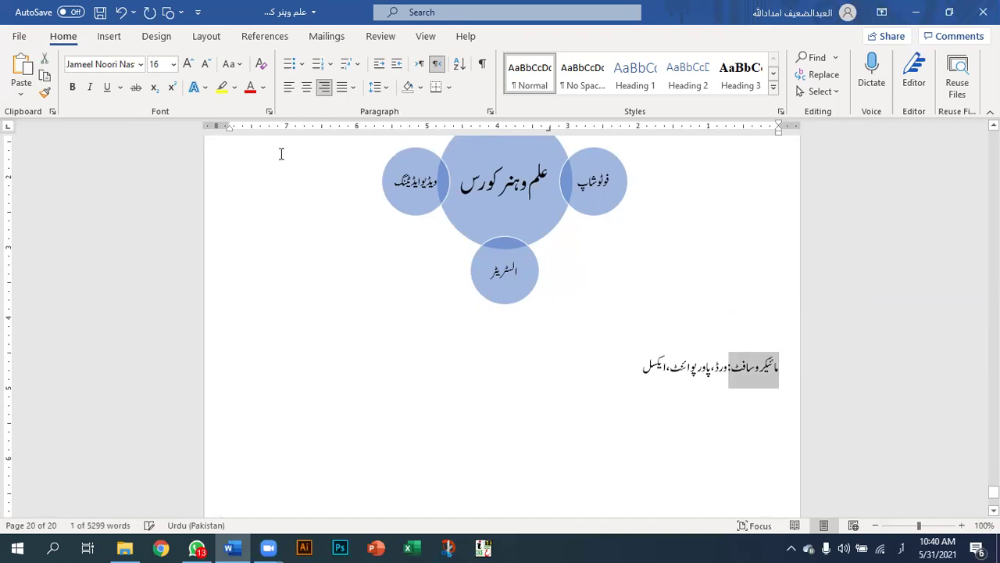
left_click(188, 64)
left_click(188, 64)
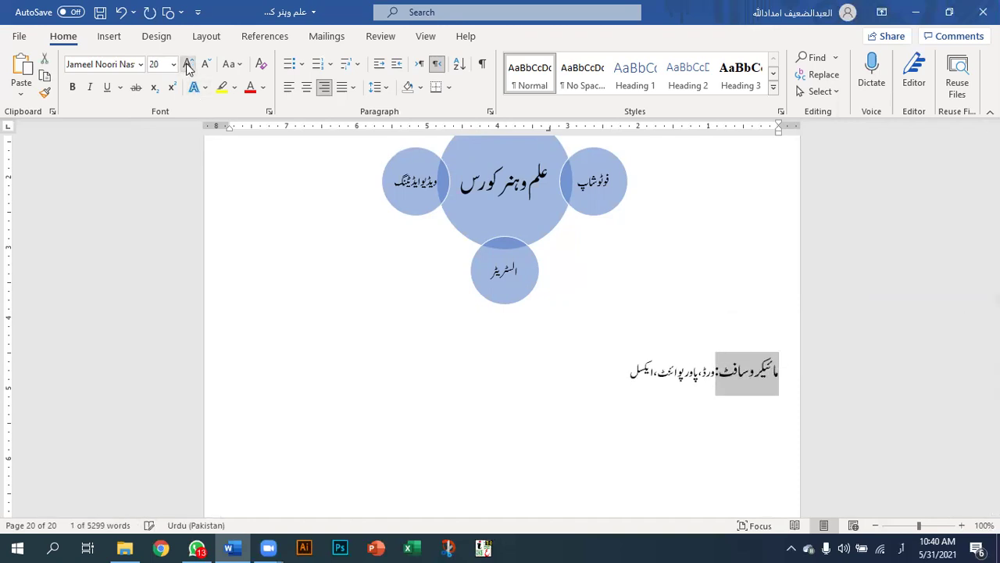
left_click(587, 372)
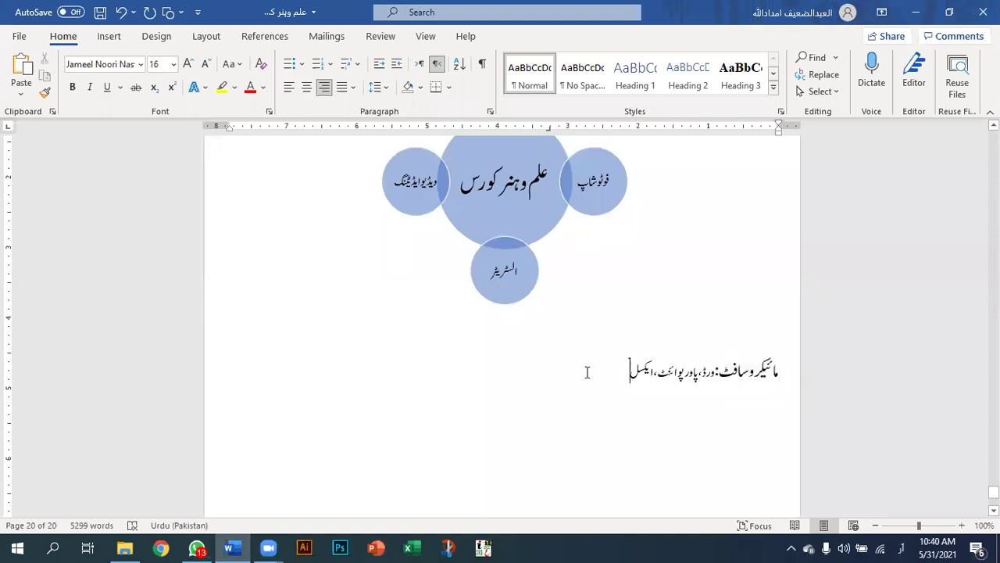
key("Return")
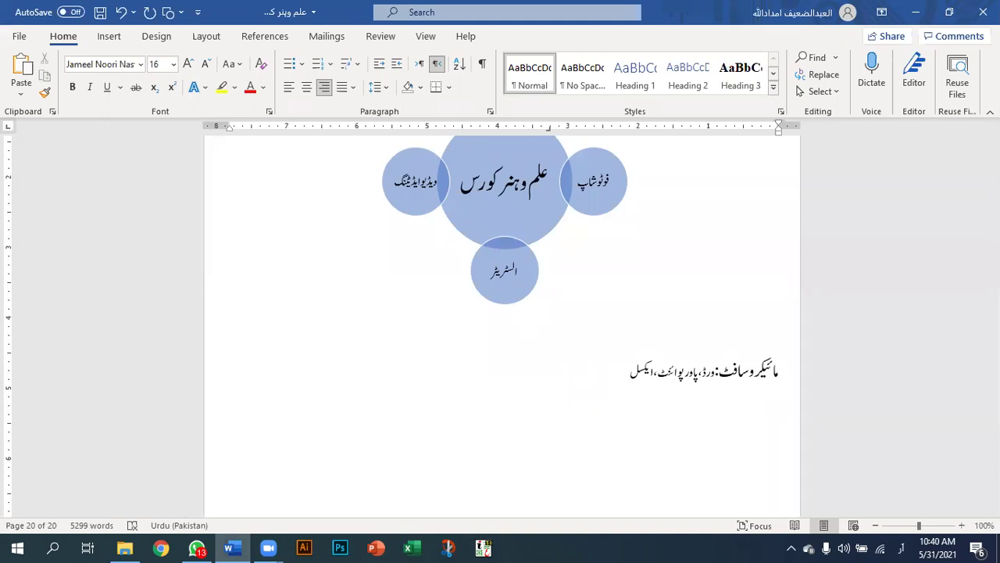
Draw a circle shape about 2.07" high and 2.02" wide in the empty area below the Urdu text line.
left_click(486, 208)
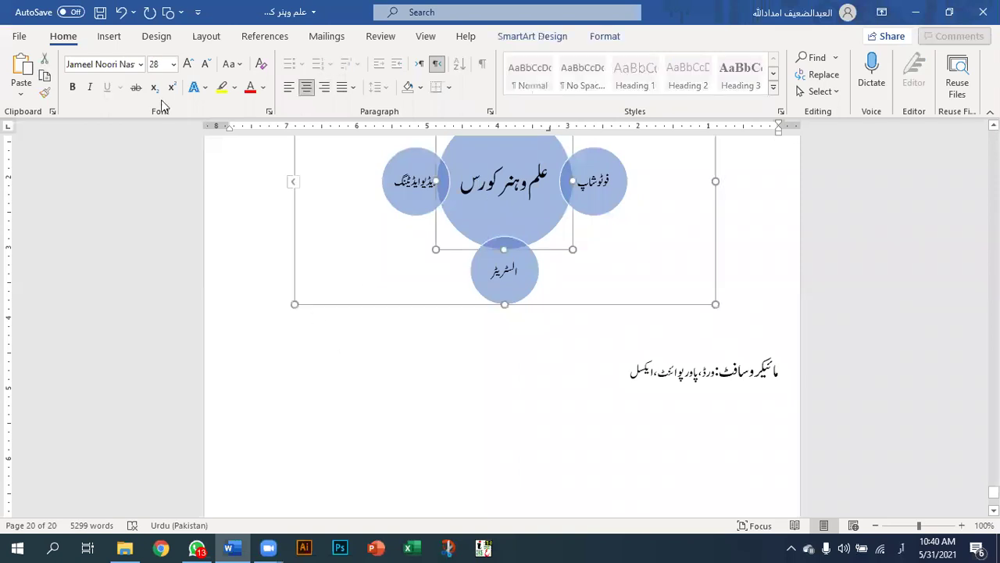
left_click(109, 37)
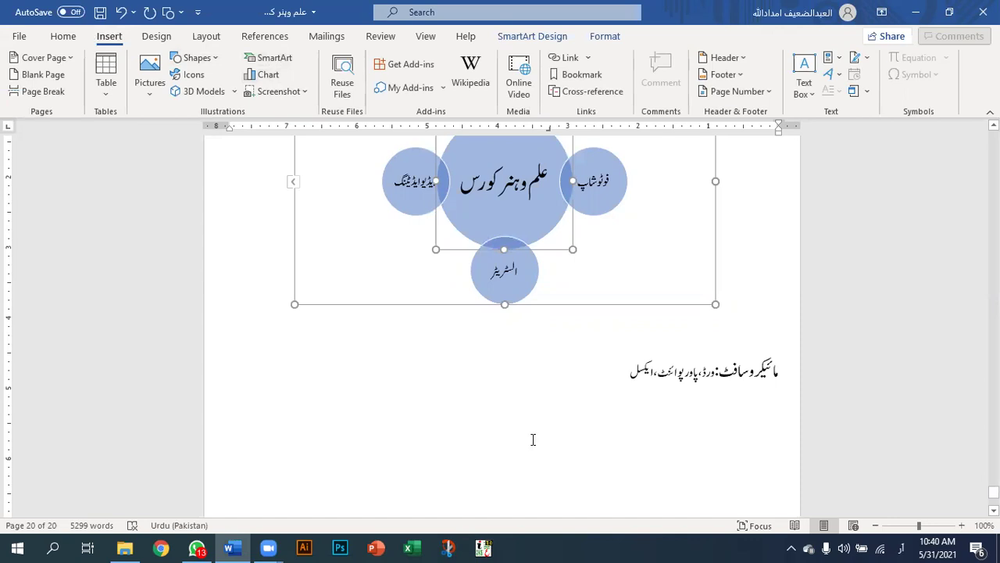
left_click(531, 439)
scroll(419, 304, "up", 3)
scroll(419, 310, "down", 1)
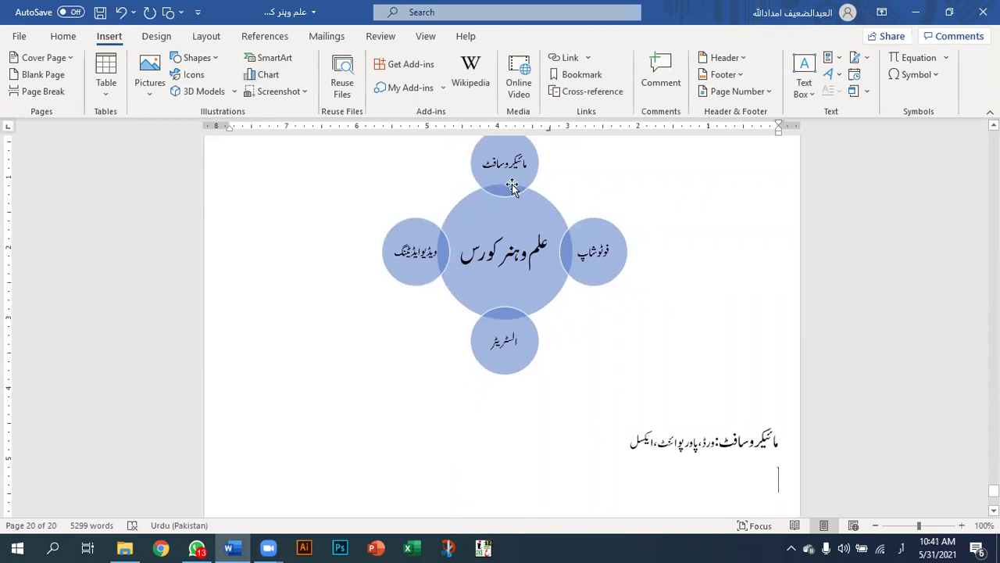
scroll(545, 362, "down", 5)
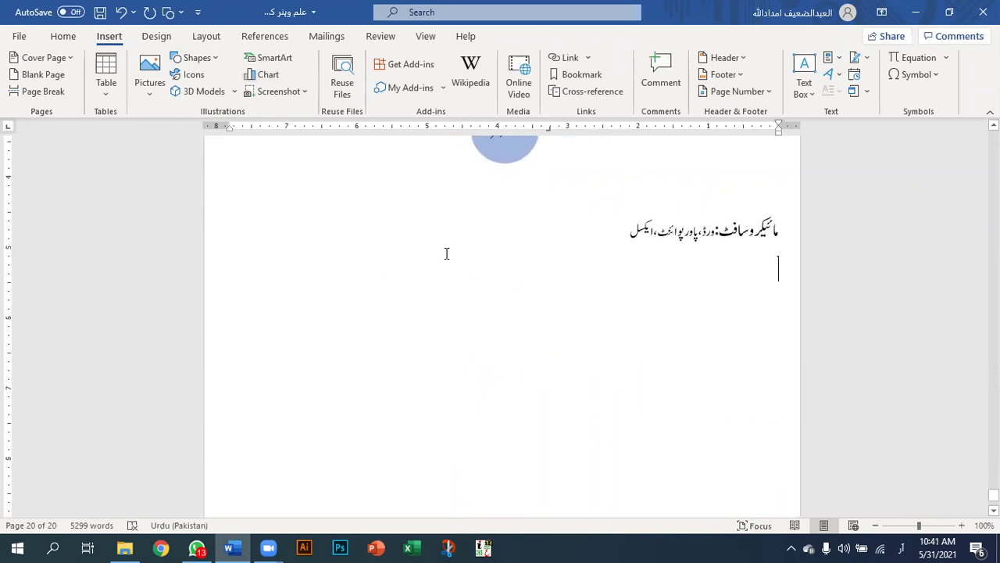
left_click(207, 57)
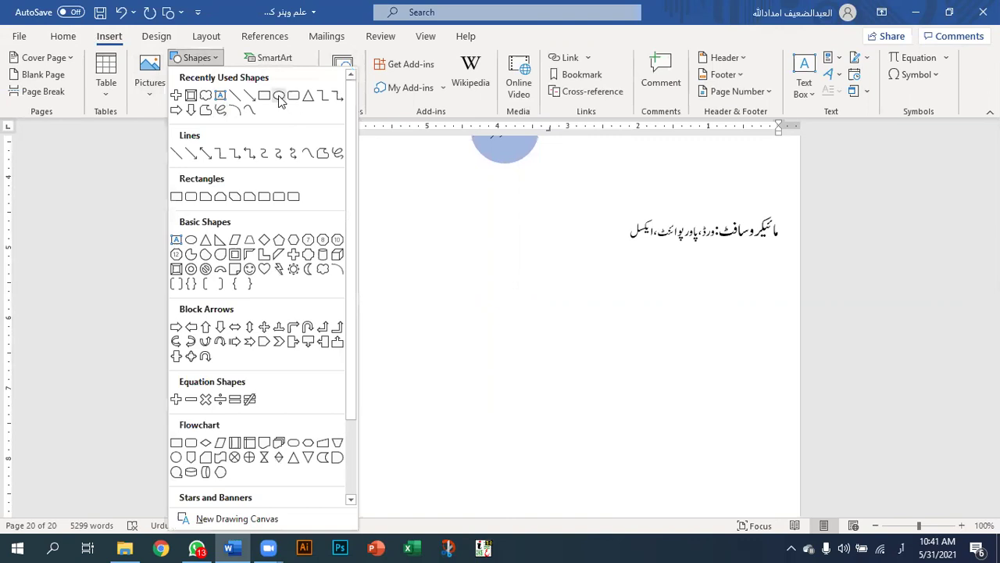
left_click(278, 96)
left_click_drag(393, 296, 534, 441)
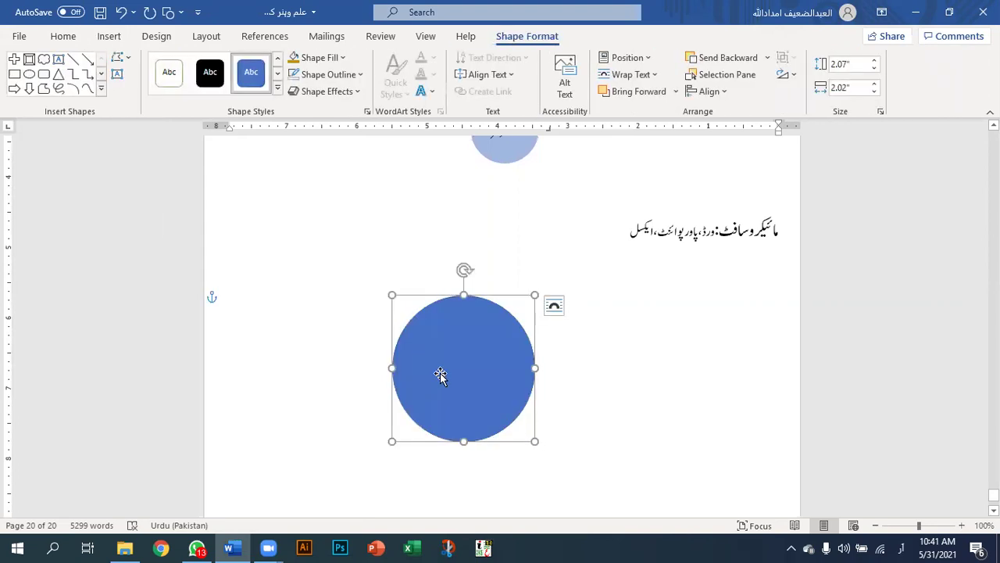
Duplicate the circle, shrink the copy to about 0.91" by 0.9", and arrange five small copies around the large circle's edge.
left_click_drag(415, 371, 288, 297)
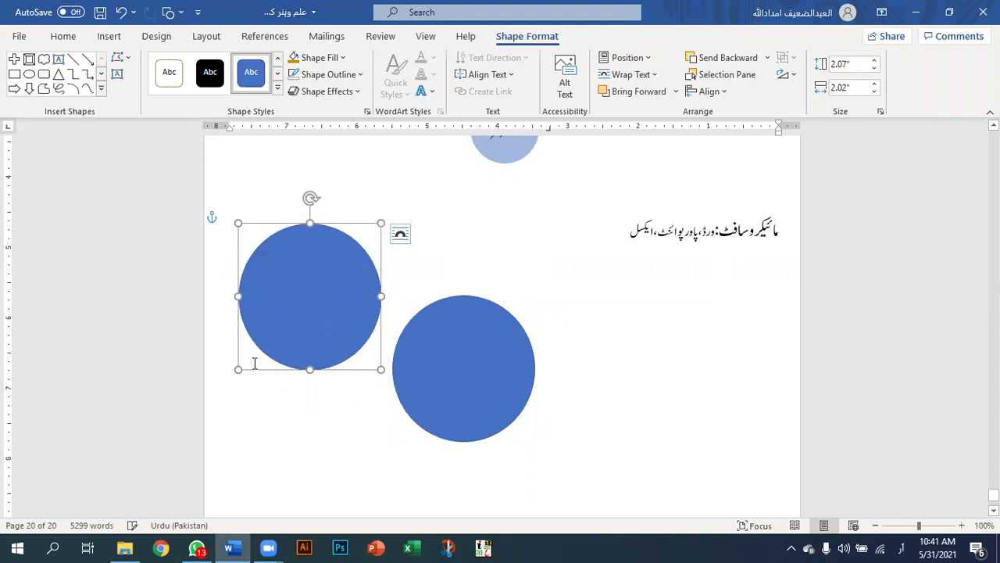
left_click_drag(238, 371, 469, 296)
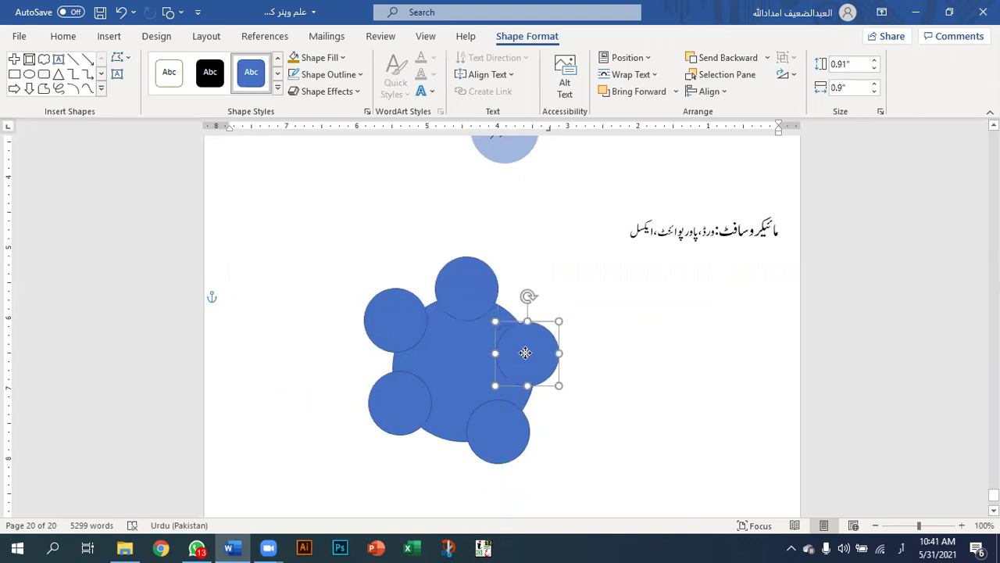
left_click_drag(525, 353, 529, 353)
left_click(504, 443)
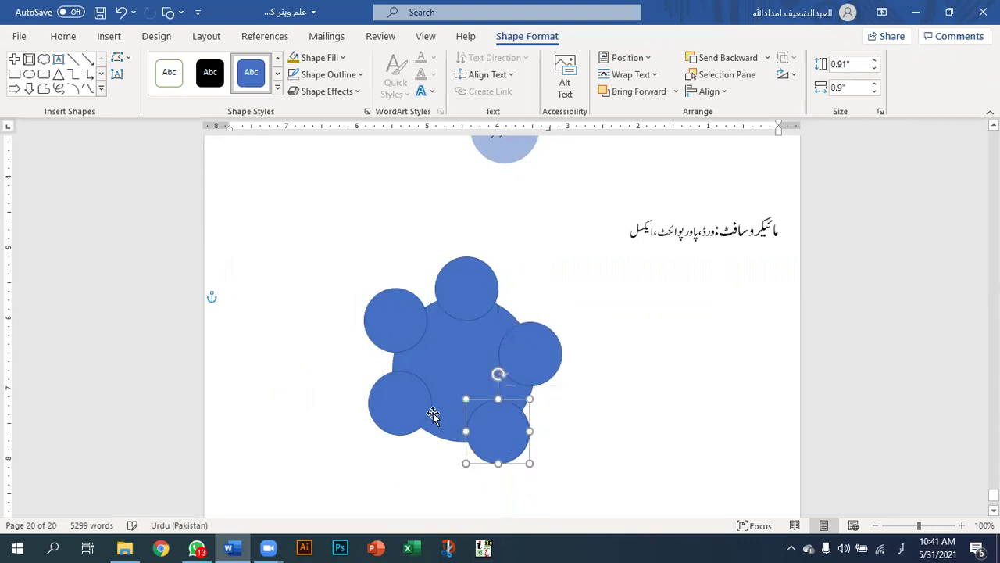
left_click(400, 408)
left_click(395, 341)
left_click(467, 345)
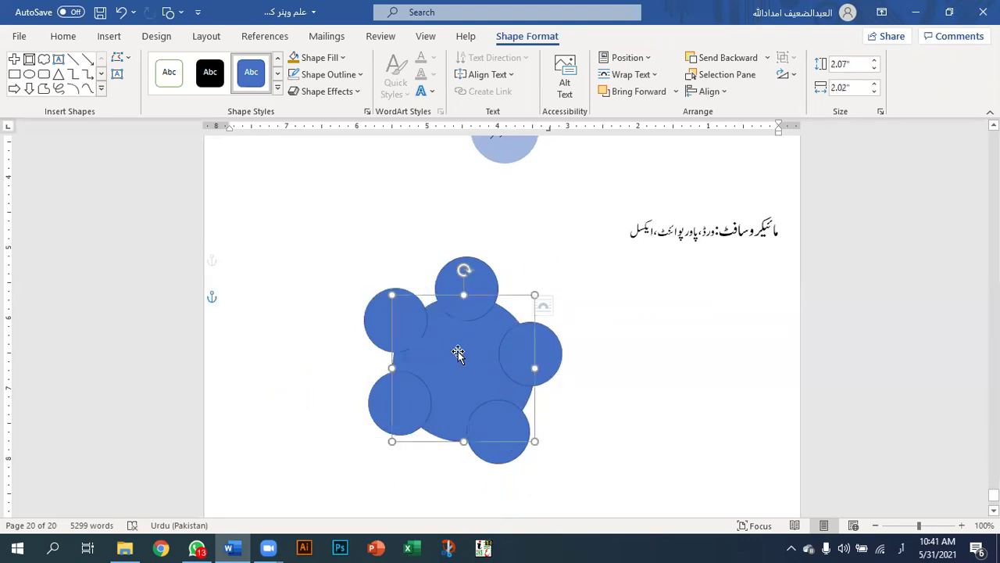
Fill the large central circle with a light blue theme colour and bring it to the front of the small circles.
left_click(335, 58)
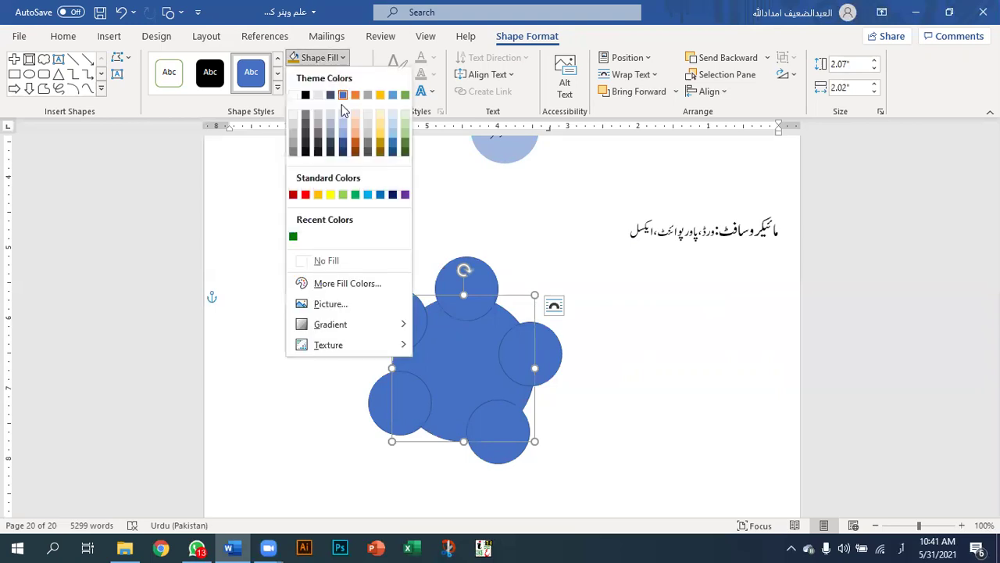
left_click(393, 141)
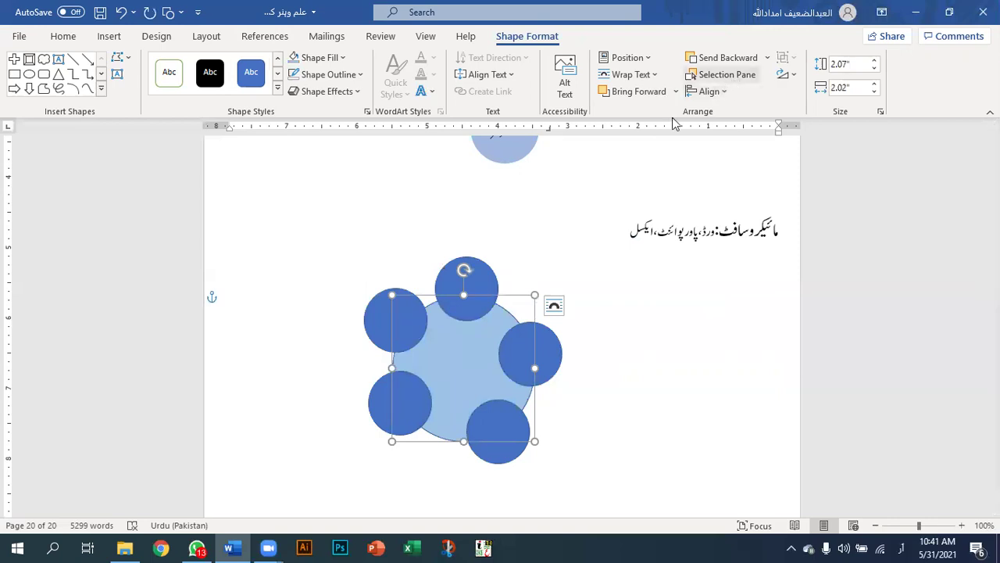
right_click(444, 372)
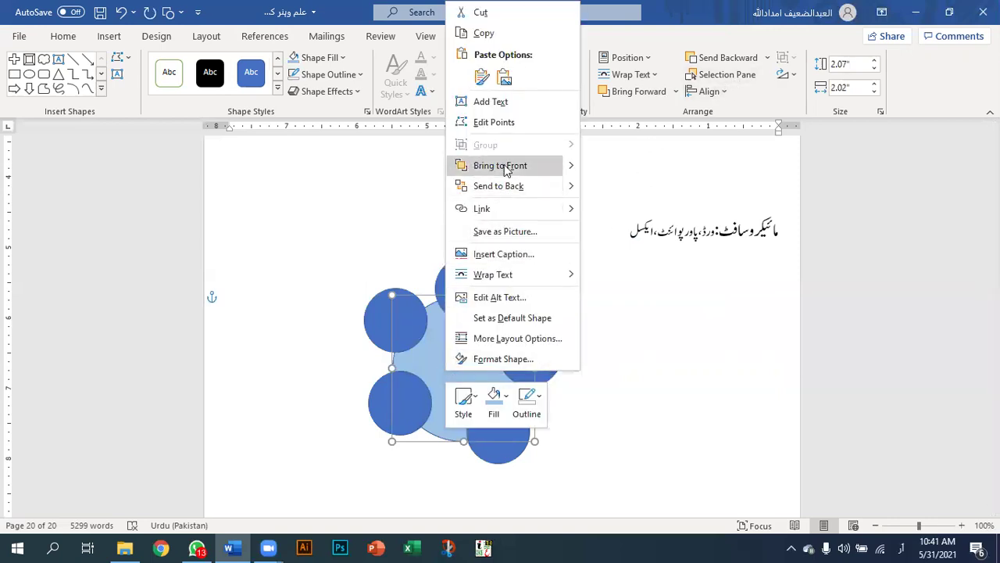
mouse_move(573, 166)
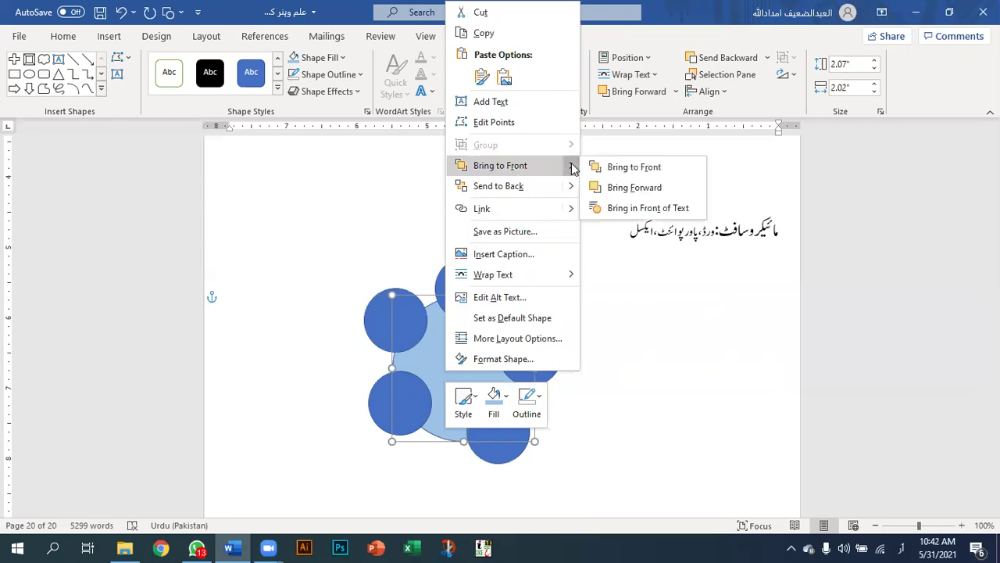
left_click(634, 166)
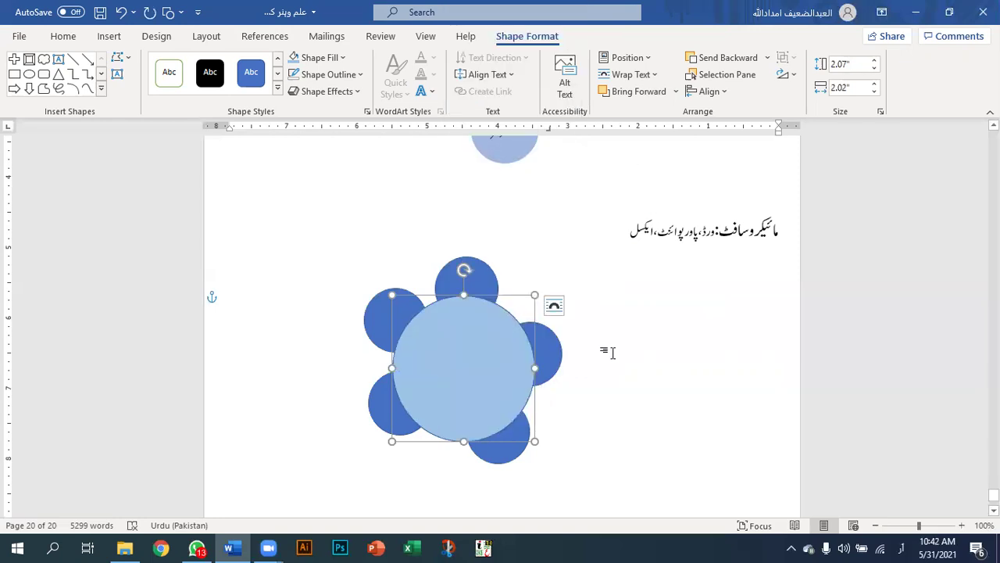
left_click(607, 378)
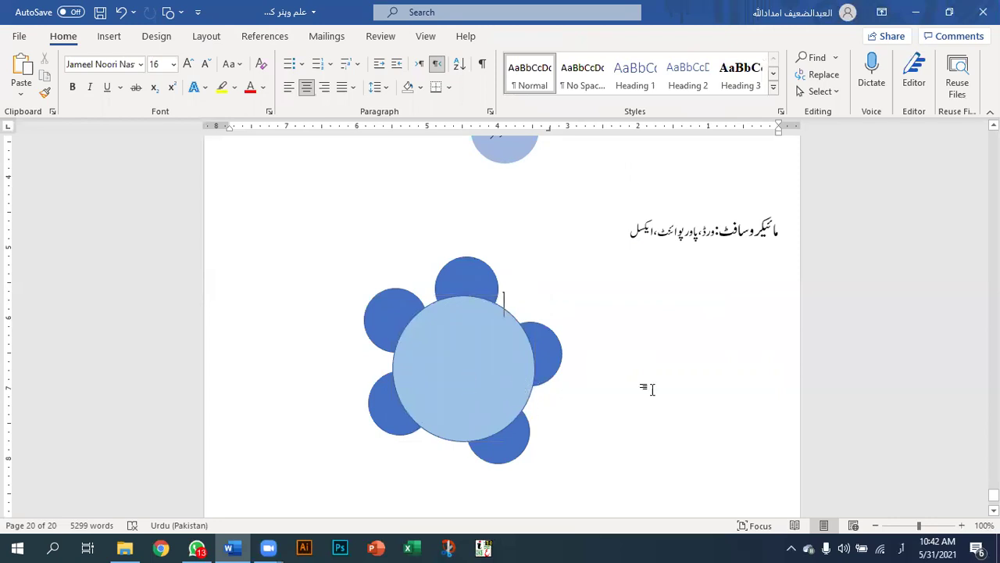
Delete the large central circle and all five small circles around it.
left_click_drag(580, 422, 360, 427)
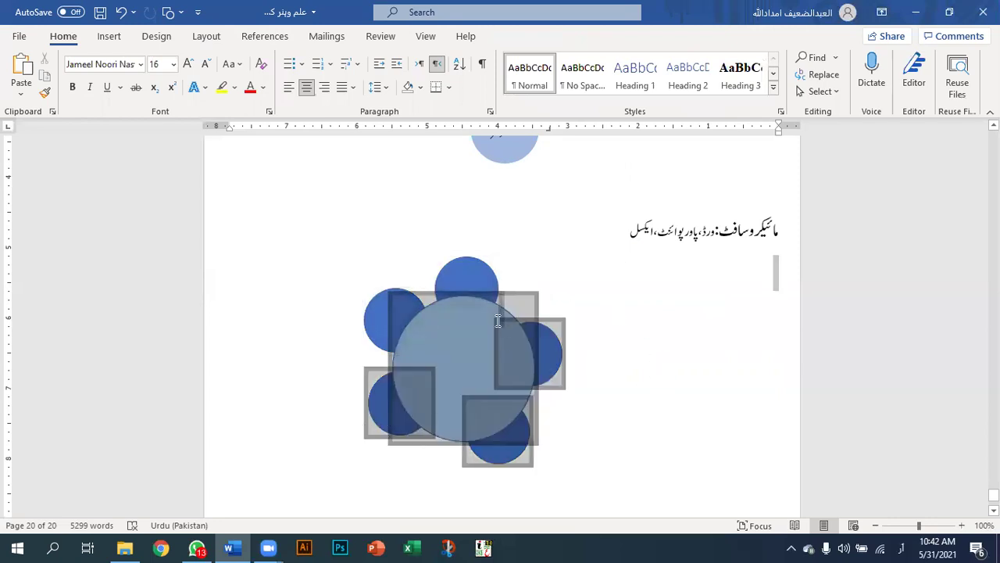
left_click(472, 279)
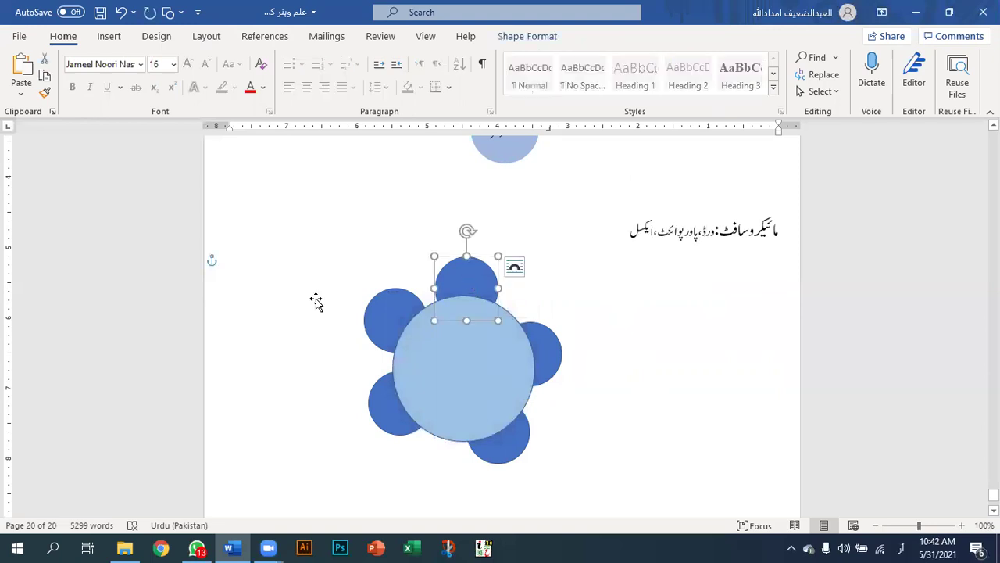
key("Delete")
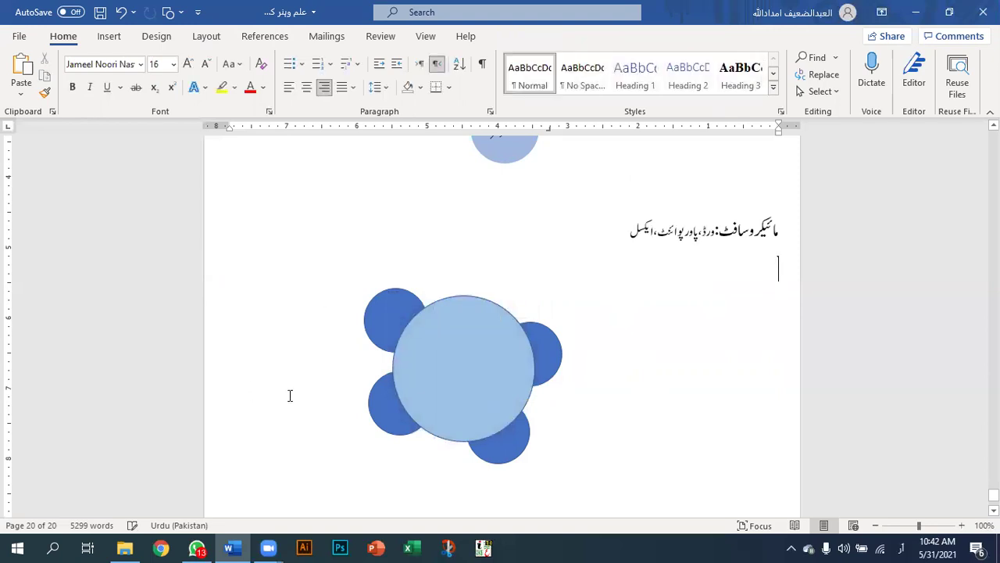
left_click(385, 306)
key("Delete")
left_click(471, 353)
key("Delete")
left_click(530, 355)
key("Delete")
left_click(504, 422)
key("Delete")
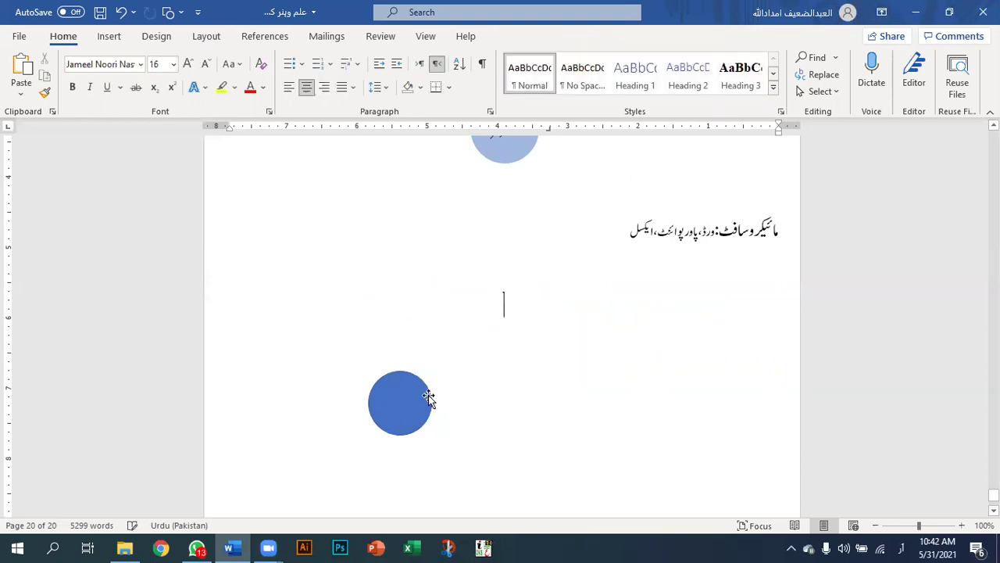
left_click(406, 398)
key("Delete")
Examine the chart types available for insertion and close the chart dialog without inserting one.
scroll(555, 314, "up", 3)
scroll(552, 321, "down", 4)
scroll(553, 321, "up", 4)
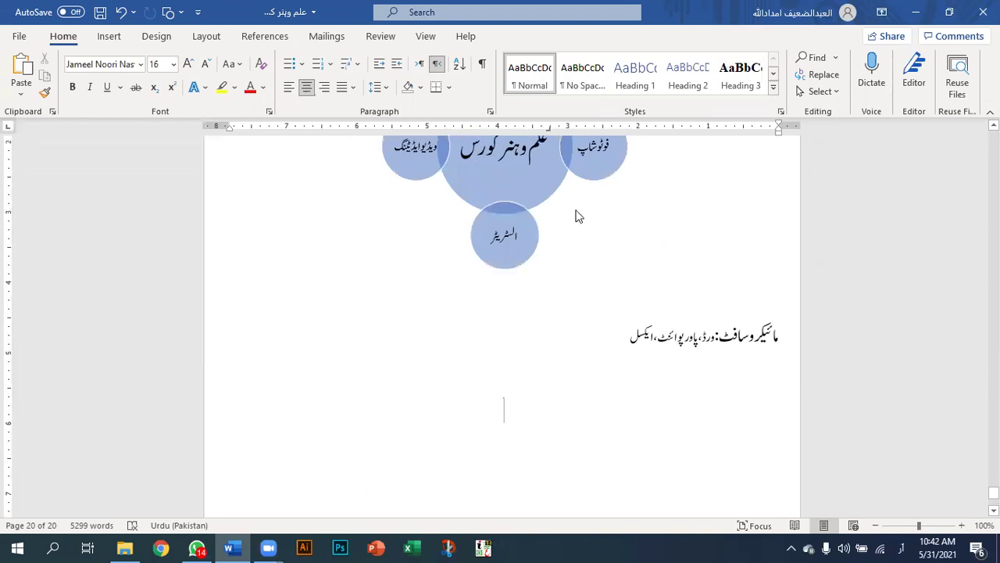
scroll(483, 282, "down", 1)
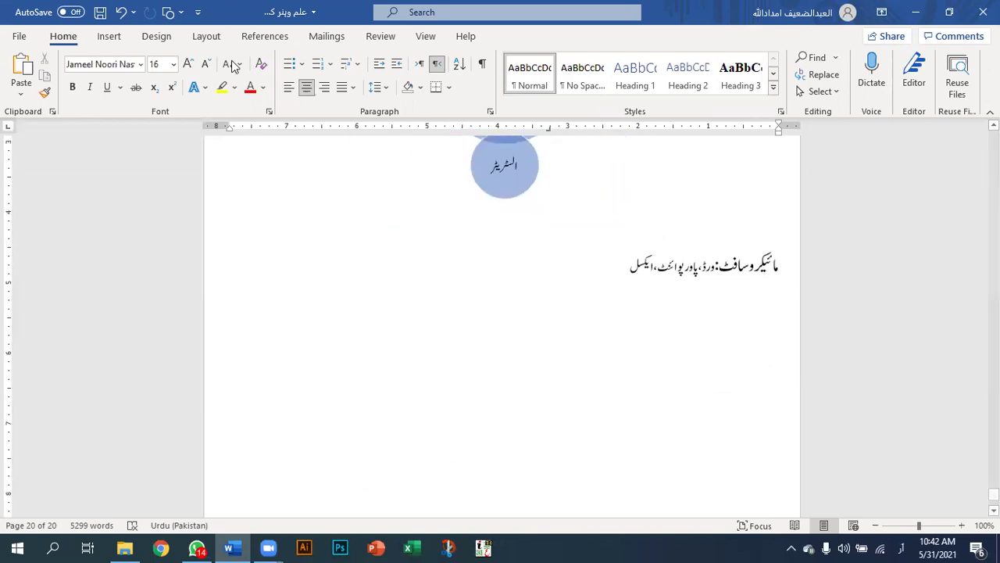
scroll(557, 249, "up", 1)
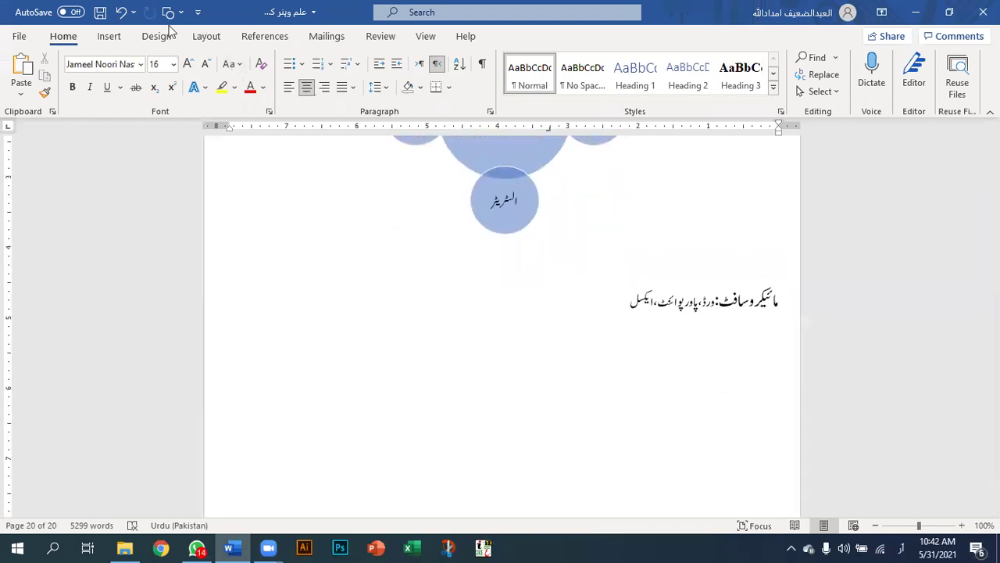
left_click(112, 41)
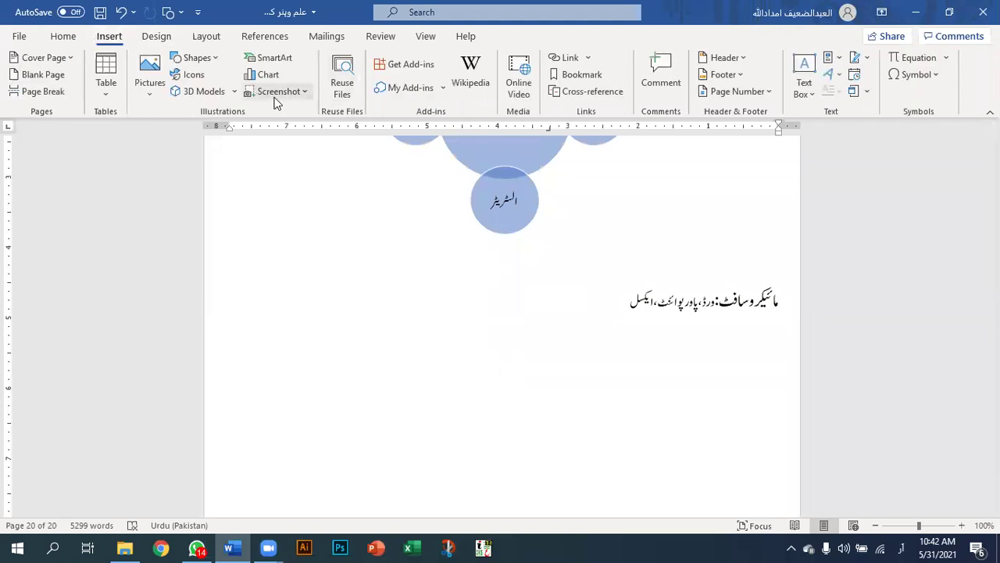
left_click(265, 75)
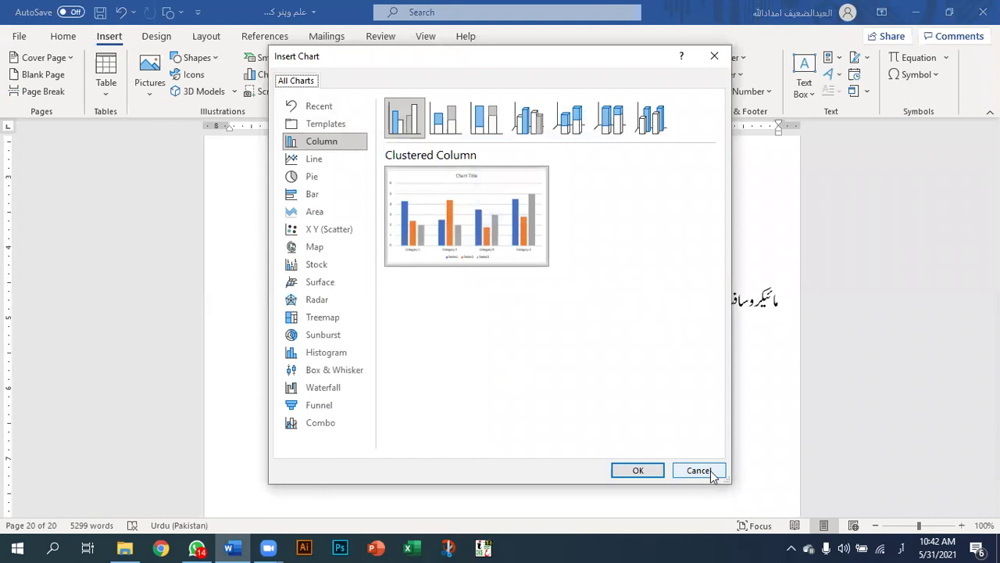
left_click(699, 470)
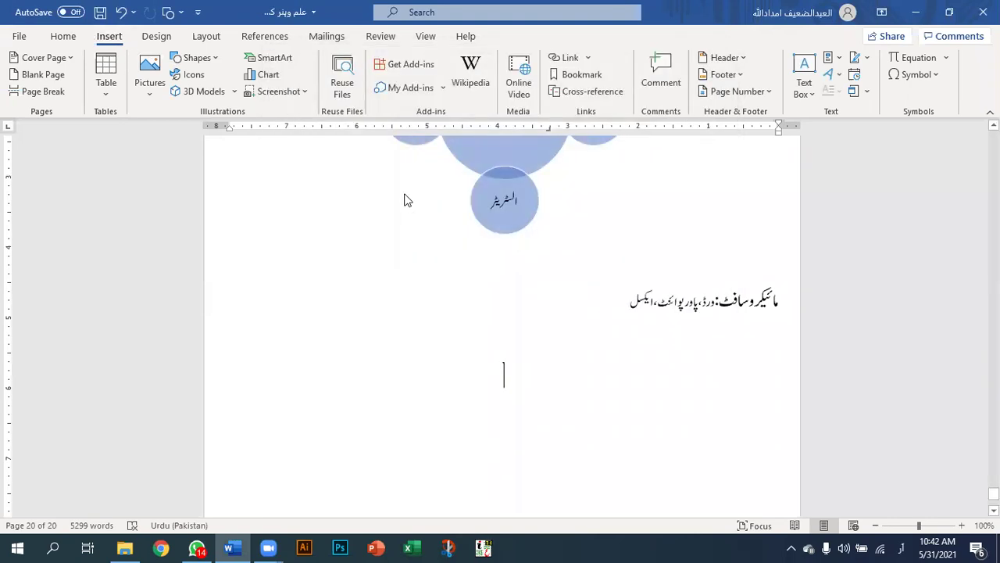
Insert a screen clipping of the folder's file list, about 7.26" wide and 1.82" high, below the text and delete it.
left_click(306, 92)
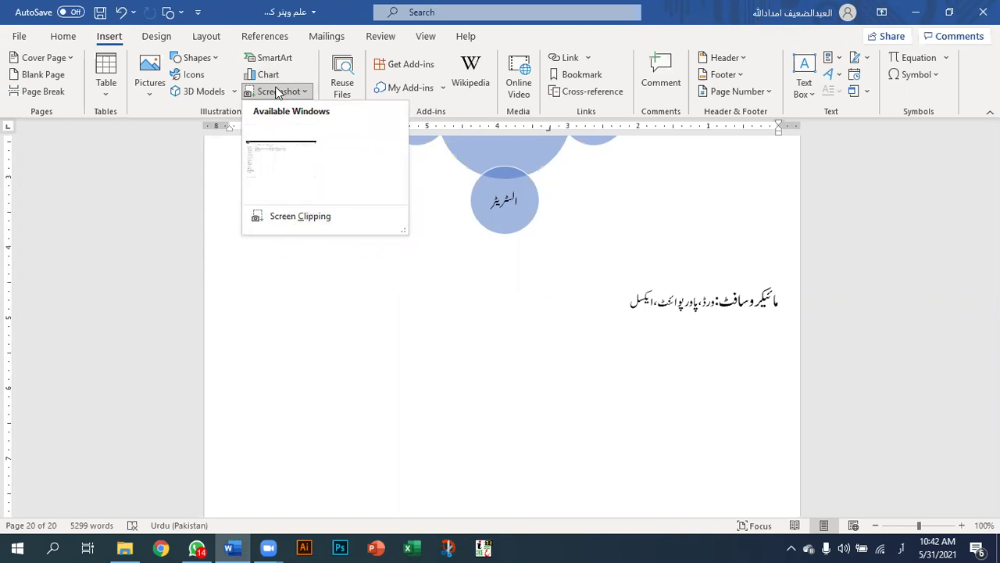
left_click(277, 92)
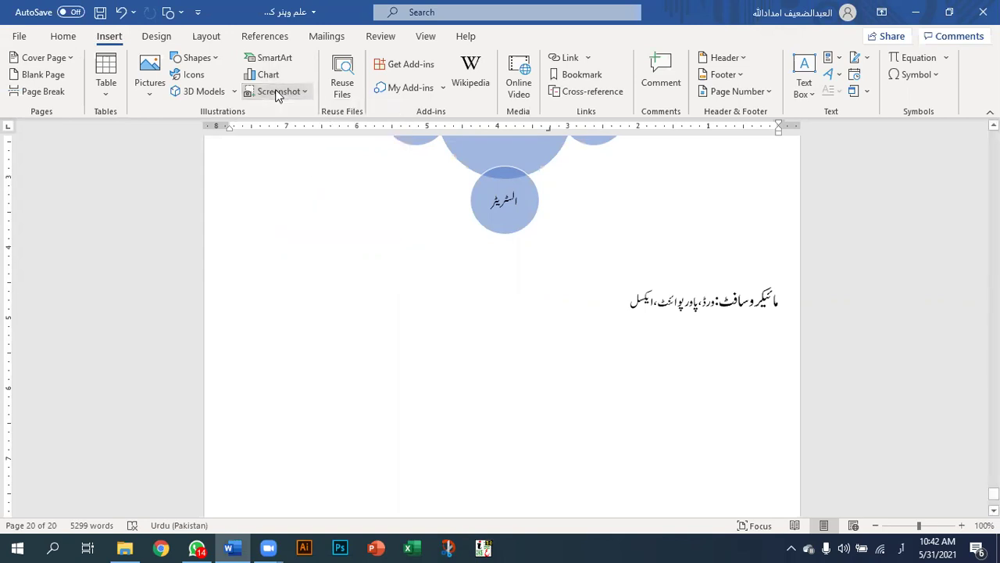
left_click(276, 92)
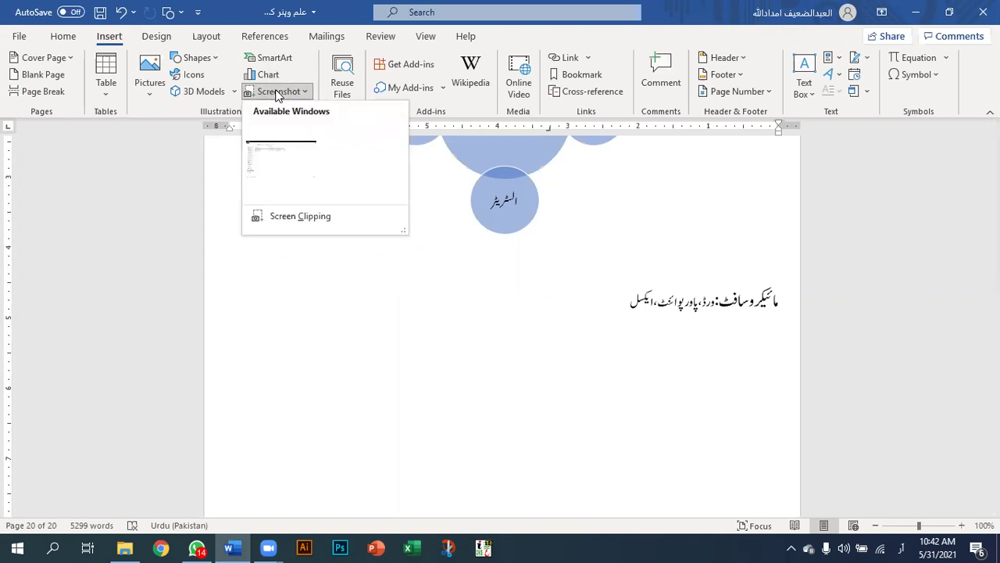
left_click(296, 219)
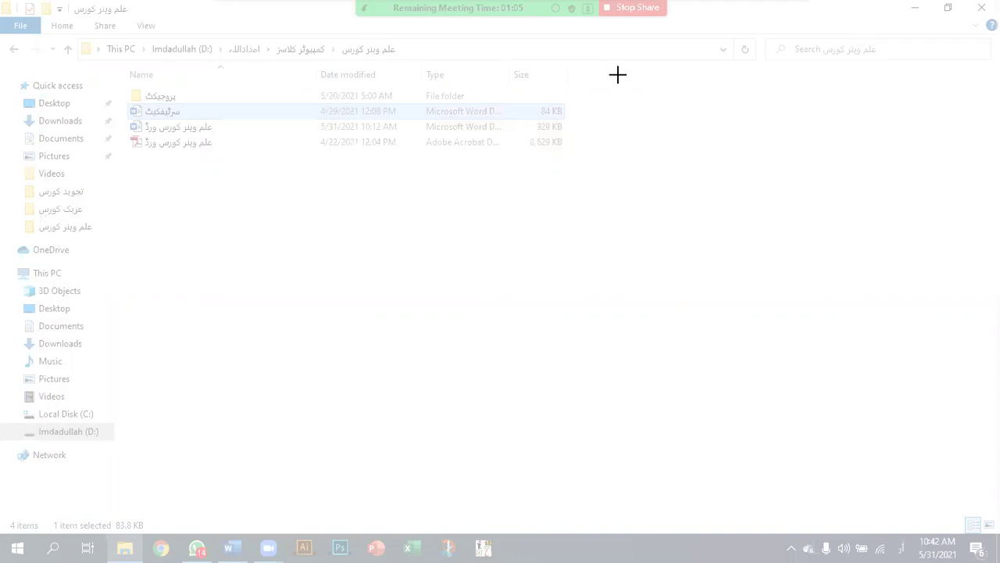
left_click_drag(617, 74, 108, 203)
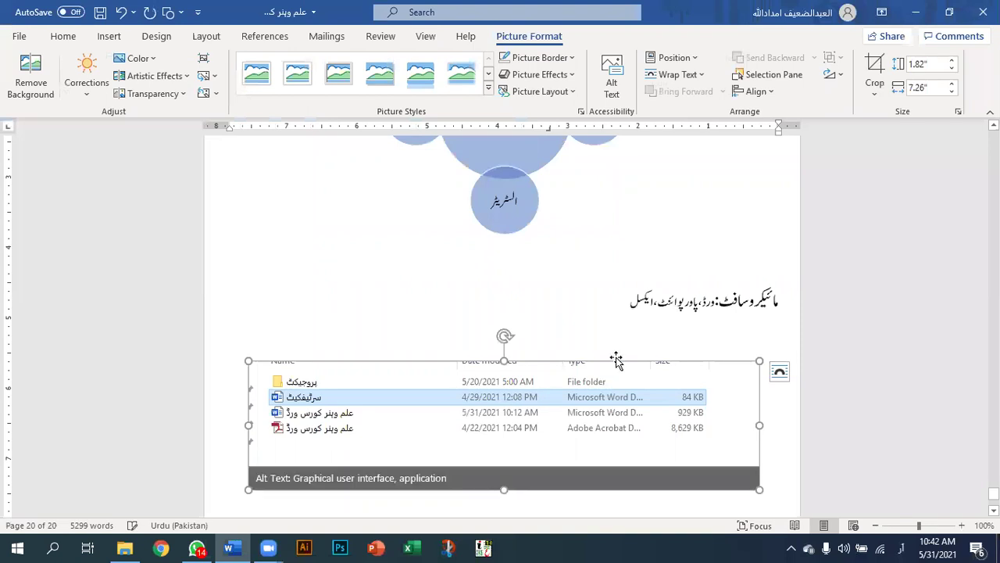
key("Delete")
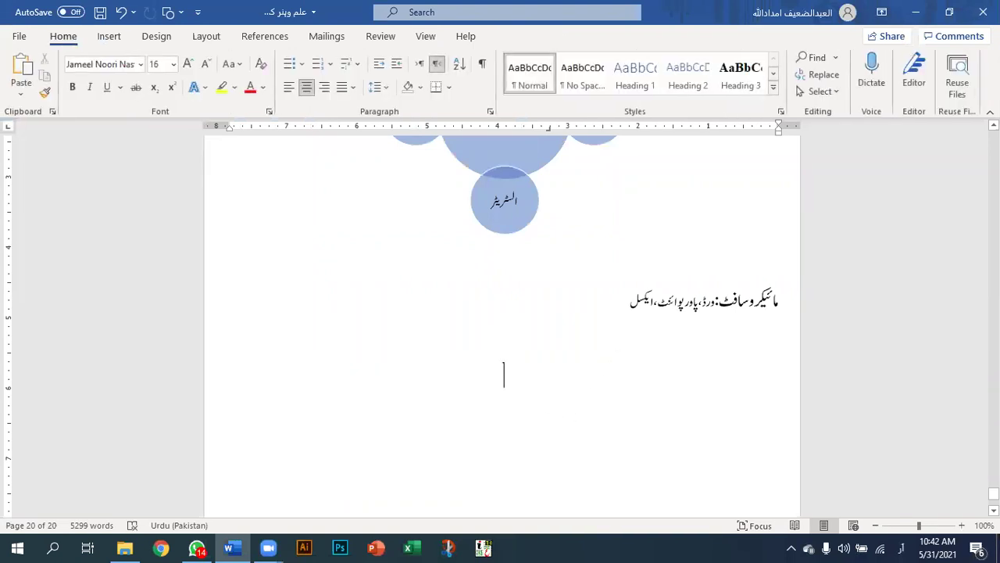
Minimize Word and File Explorer to view the desktop, and switch back to the Word document.
left_click(917, 12)
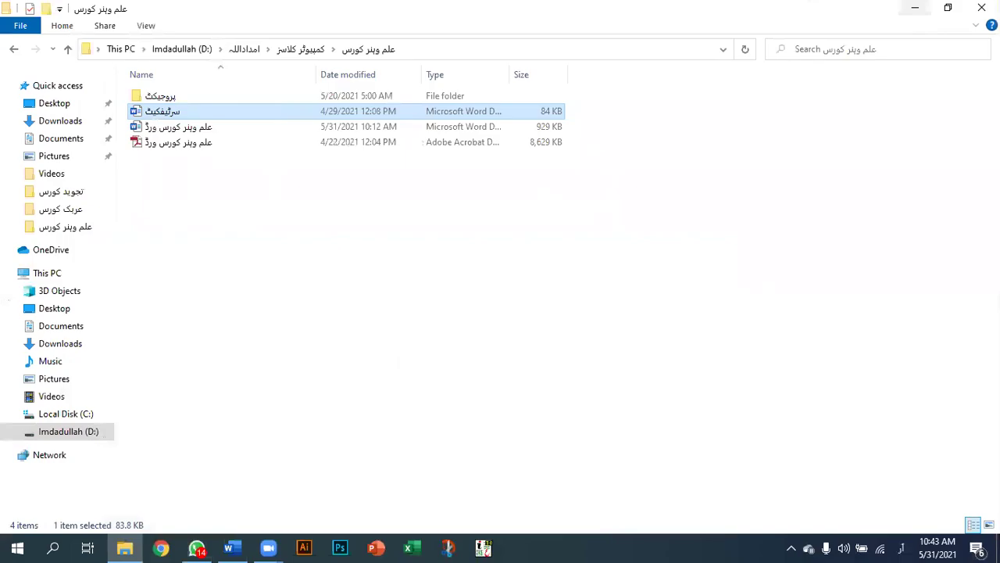
left_click(915, 9)
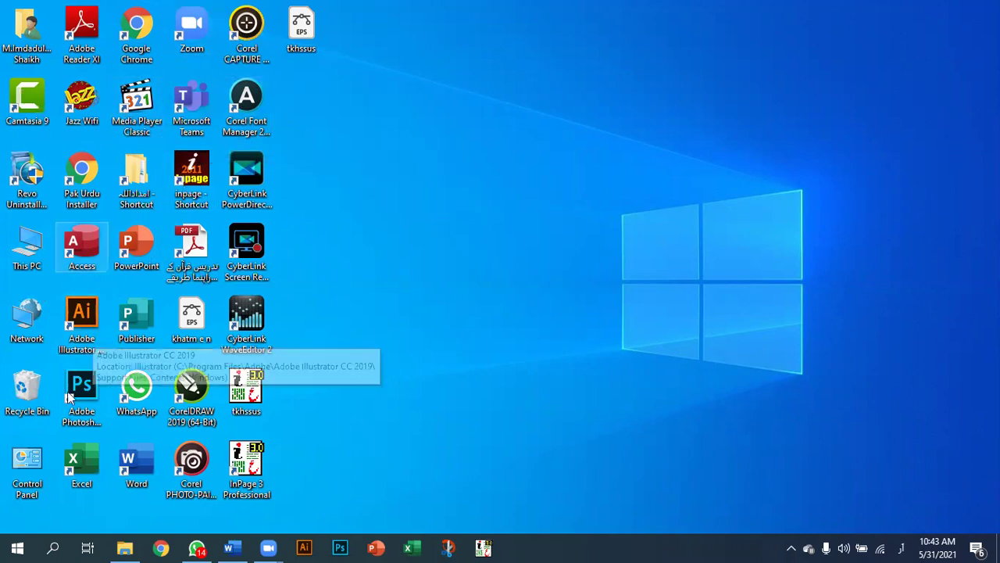
left_click(229, 548)
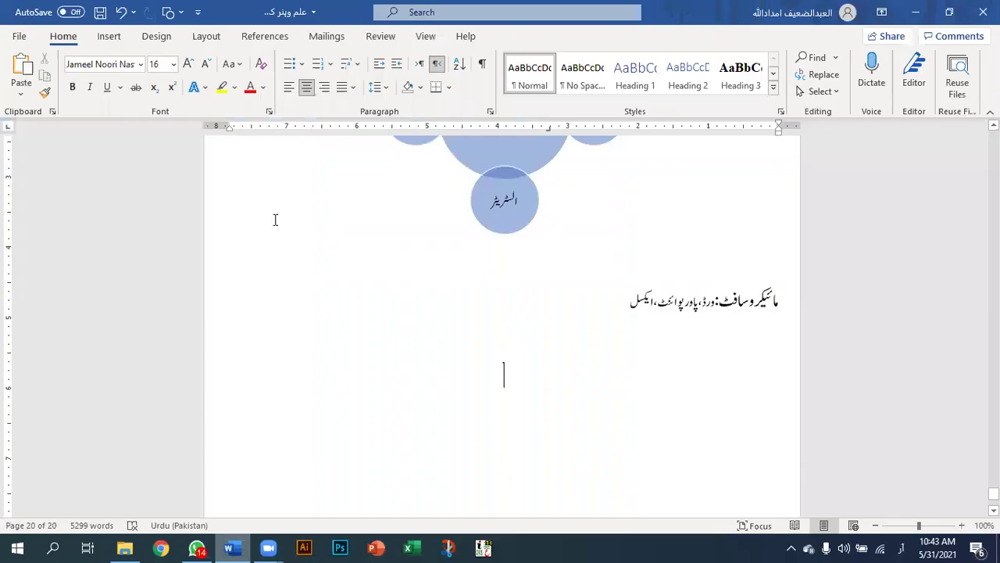
Insert a screen clipping of the desktop icons, about 4.8" wide and 7.33" high, below the text on the last page.
left_click(110, 38)
left_click(277, 92)
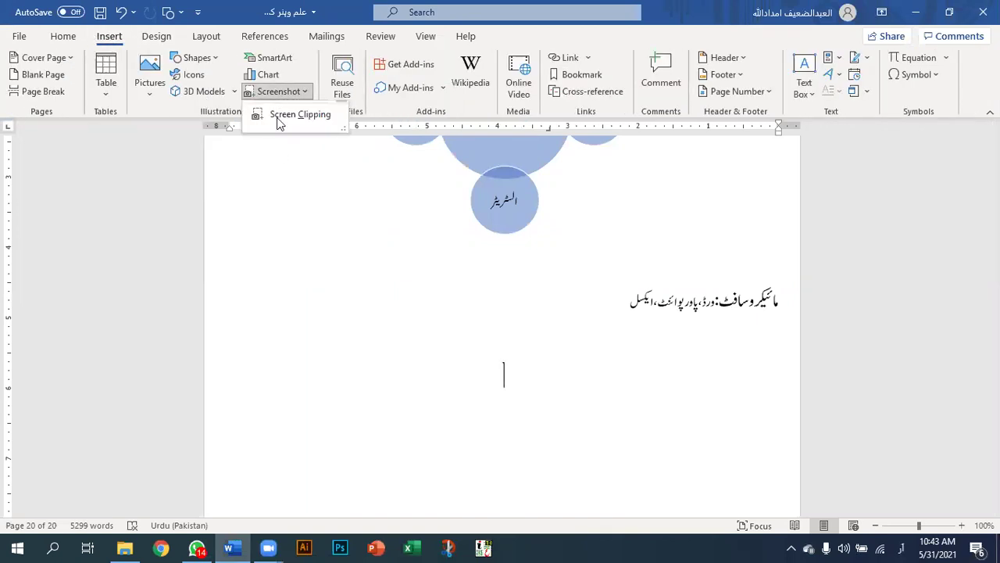
left_click(279, 115)
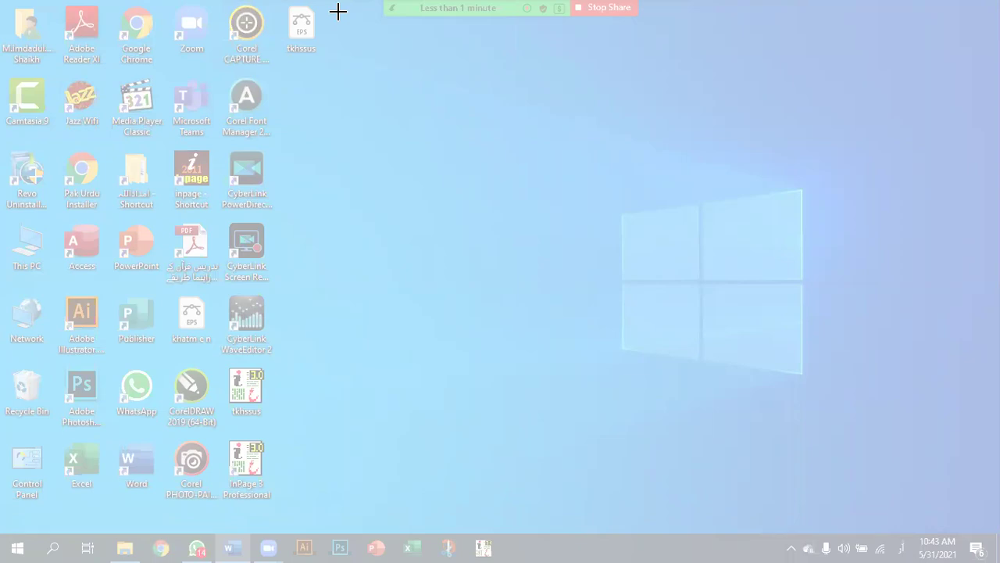
left_click_drag(338, 6, 11, 521)
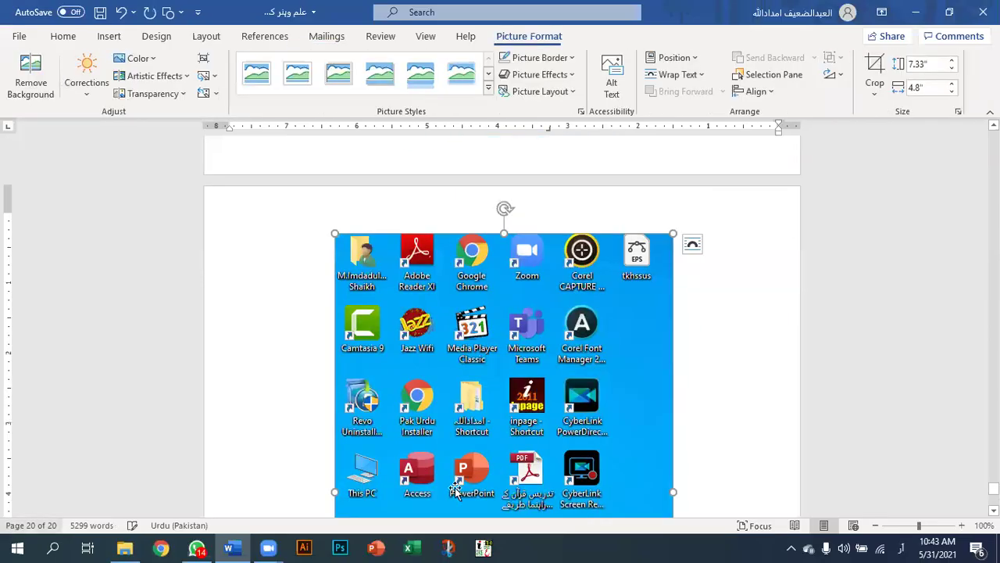
Shrink the desktop clipping to about 0.99" wide and 1.5" high and move it directly beneath the last Urdu text line, at the right margin.
scroll(566, 429, "down", 10)
scroll(596, 413, "up", 1)
left_click_drag(664, 327, 596, 284)
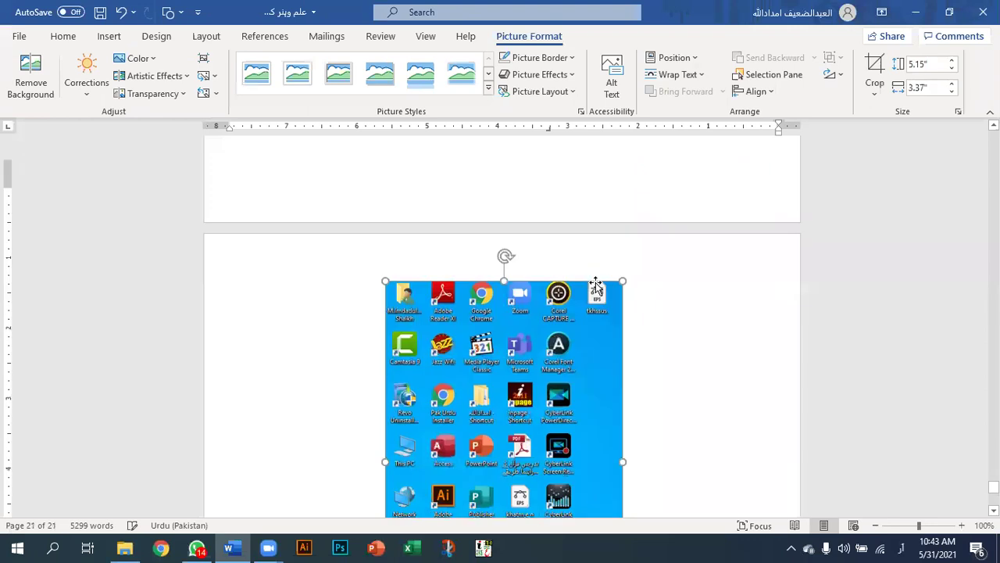
scroll(597, 283, "down", 3)
left_click_drag(624, 502, 532, 317)
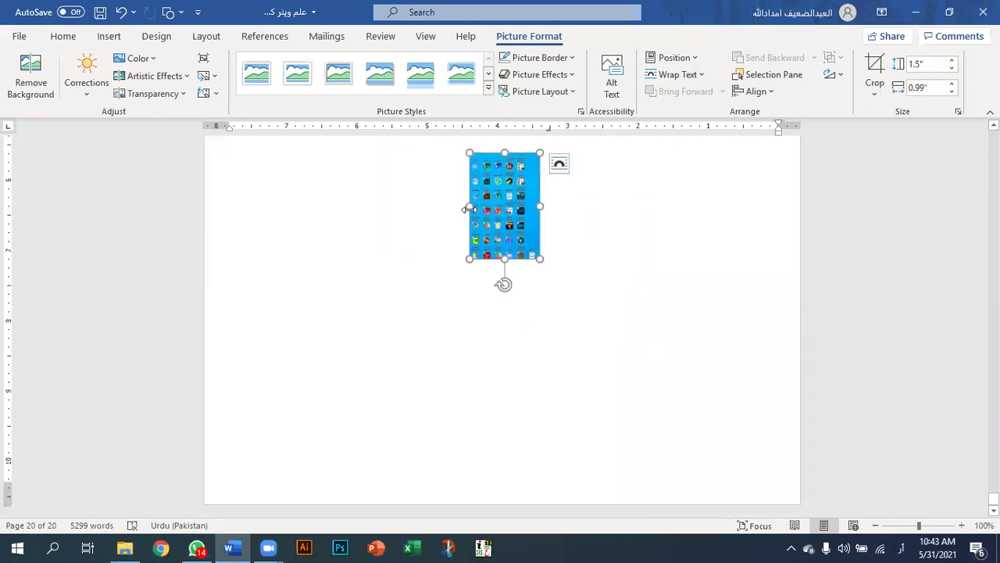
scroll(623, 247, "up", 3)
scroll(550, 294, "down", 1)
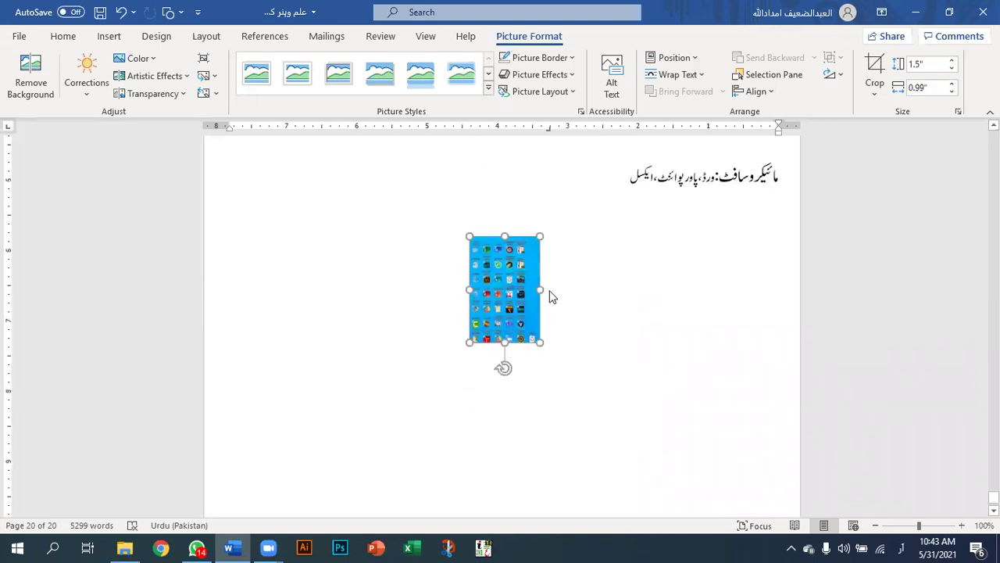
left_click_drag(512, 207, 774, 201)
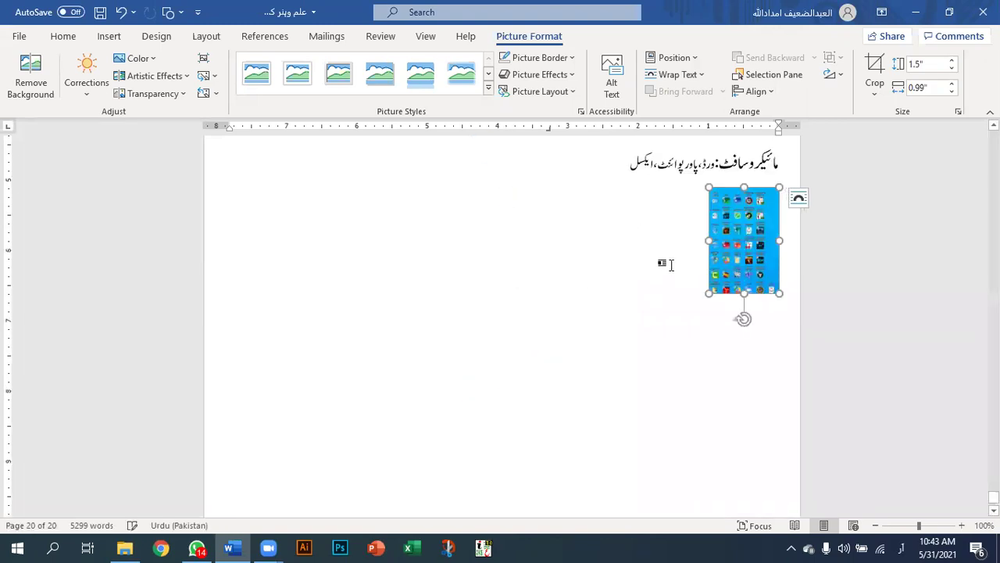